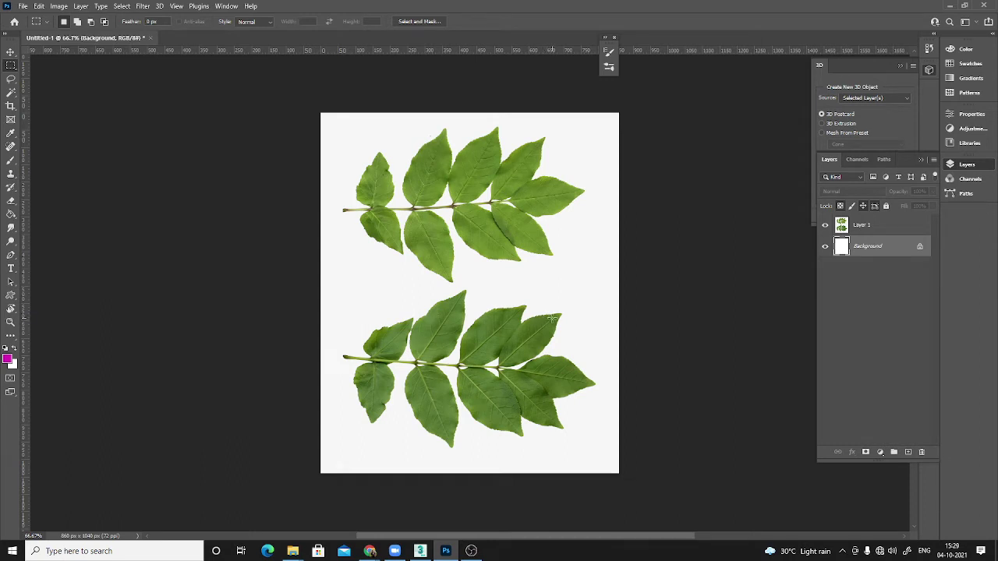
Delete the locked Background layer, leaving only Layer 1 with the leaf image.
{"action": "key", "text": "w"}
{"action": "left_click_drag", "start_coordinate": [851, 255], "coordinate": [921, 451]}
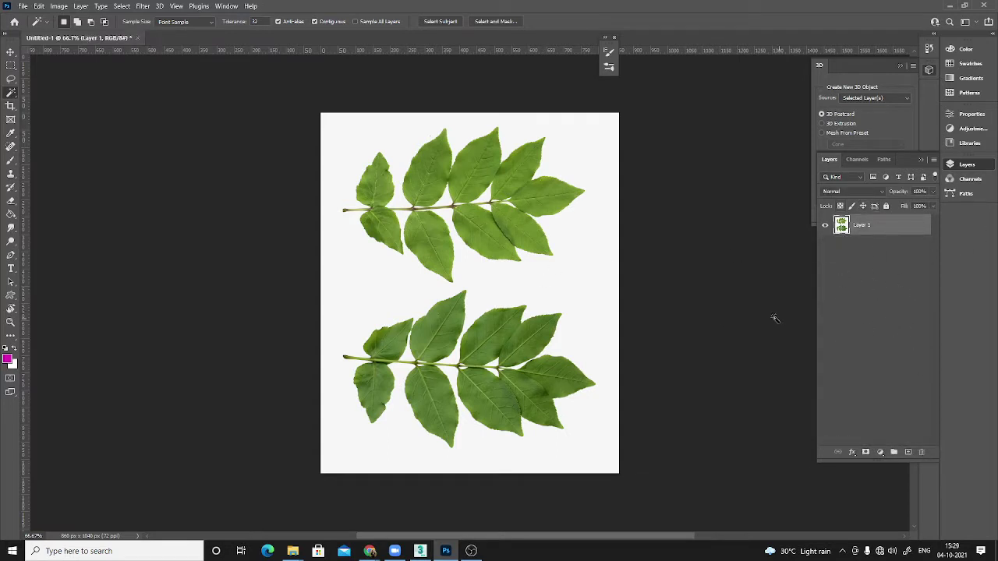
Remove the white backdrop around and between the leaves on Layer 1 using a Magic Wand selection, and clear the selection.
{"action": "left_click", "coordinate": [577, 294]}
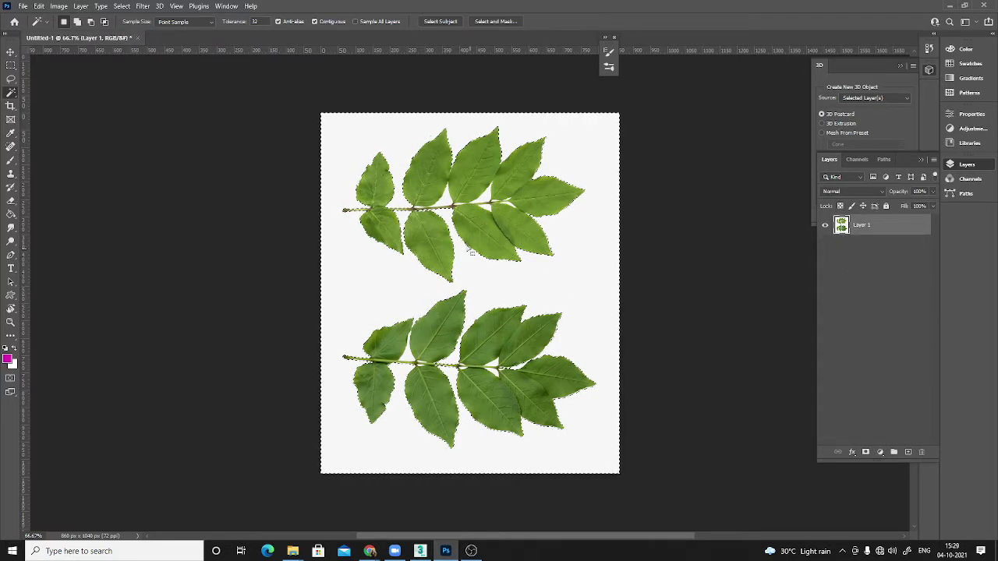
{"action": "scroll", "coordinate": [434, 182], "scroll_direction": "up", "scroll_amount": 2, "text": "alt"}
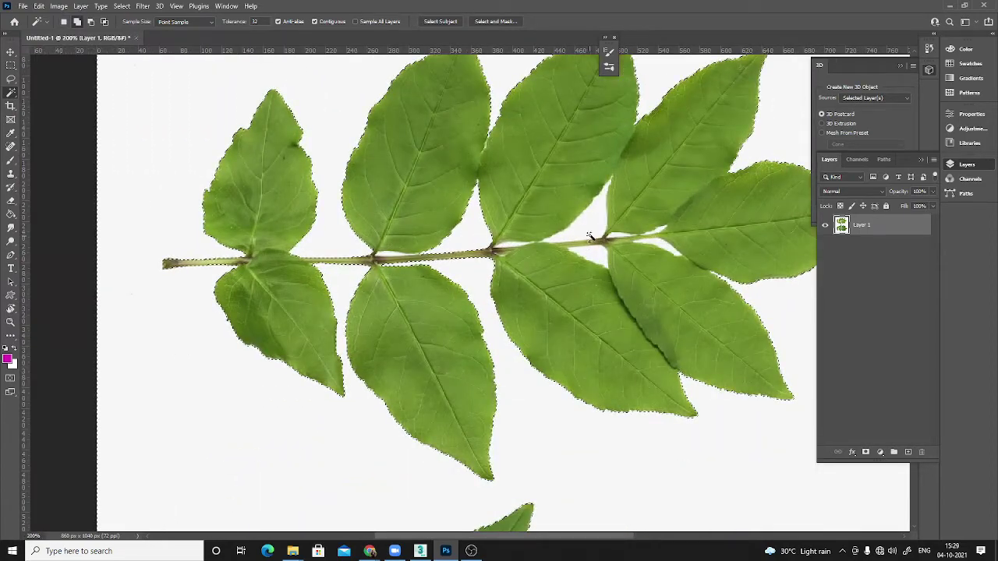
{"action": "left_click", "coordinate": [513, 245], "text": "shift"}
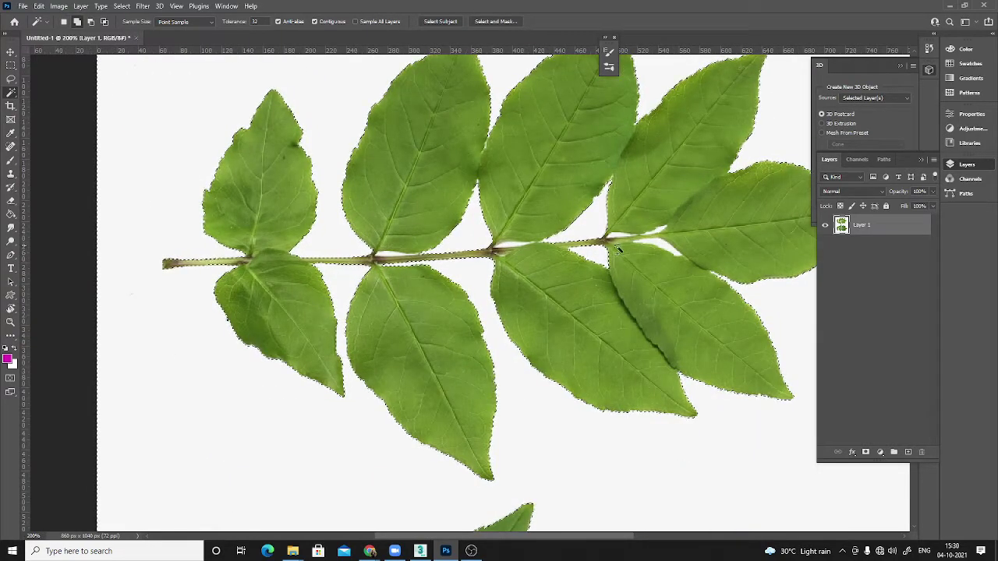
{"action": "left_click", "coordinate": [660, 243], "text": "shift"}
{"action": "left_click", "coordinate": [667, 231], "text": "ctrl"}
{"action": "scroll", "coordinate": [667, 231], "scroll_direction": "up", "scroll_amount": 5, "text": "alt"}
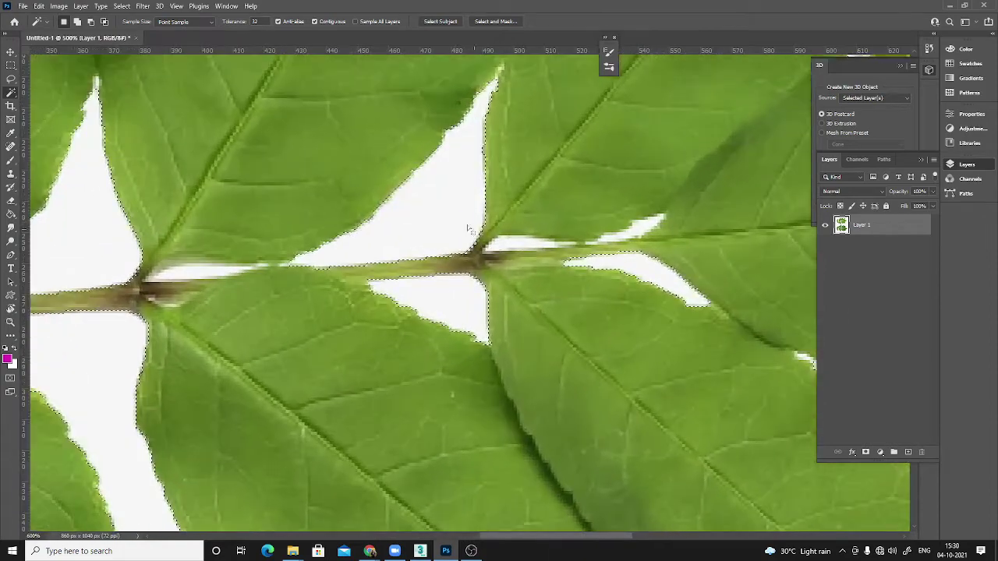
{"action": "right_click", "coordinate": [457, 219]}
{"action": "left_click", "coordinate": [486, 334]}
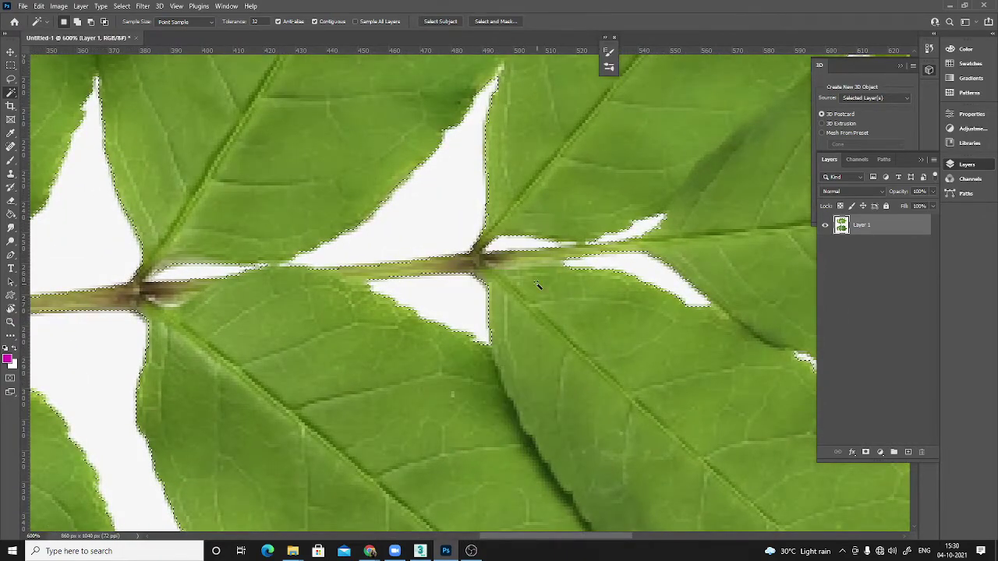
{"action": "scroll", "coordinate": [537, 283], "scroll_direction": "down", "scroll_amount": 6, "text": "alt"}
{"action": "key", "text": "Delete"}
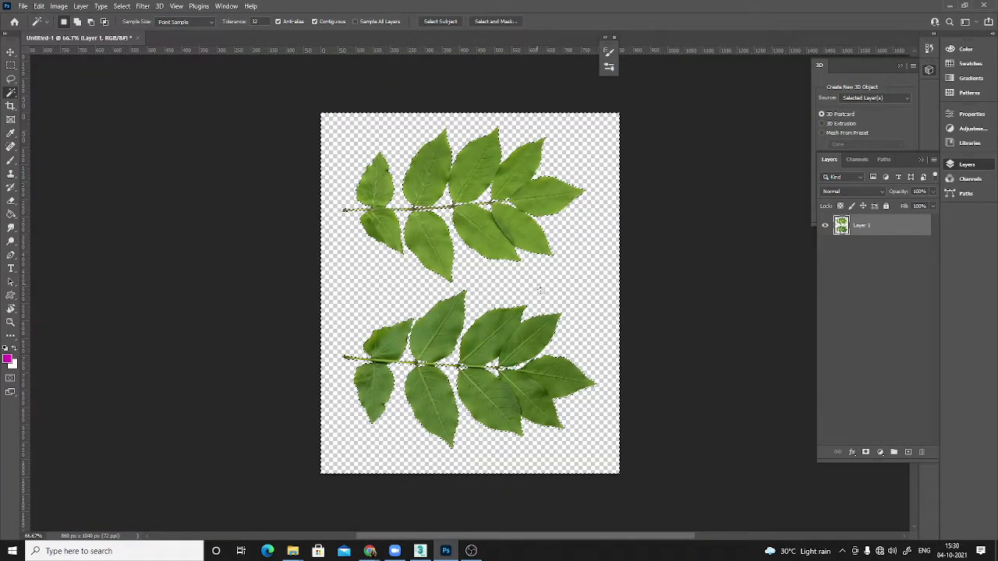
{"action": "key", "text": "ctrl+d"}
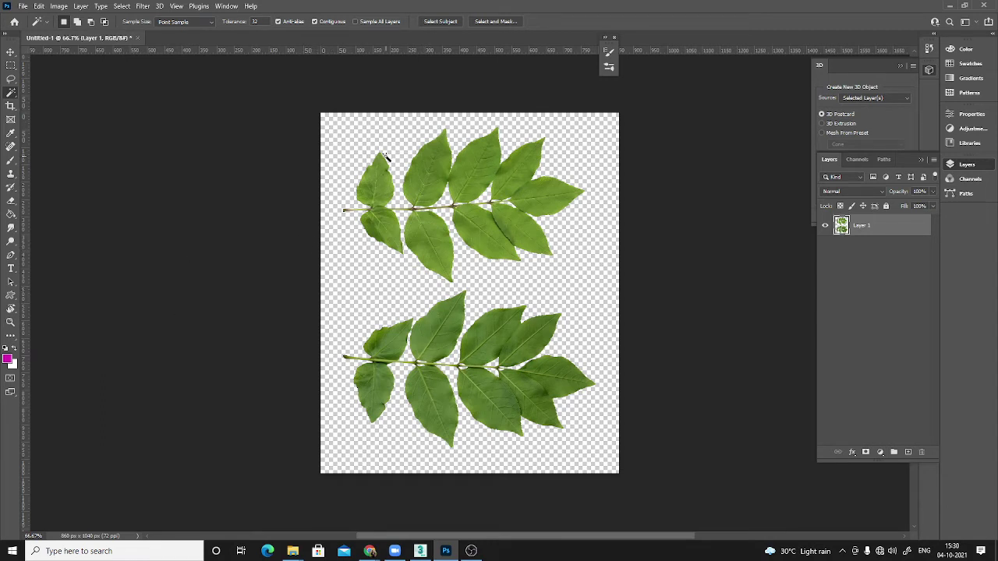
Crop the canvas to the upper leaf branch only, about 860 × 504 px.
{"action": "key", "text": "c"}
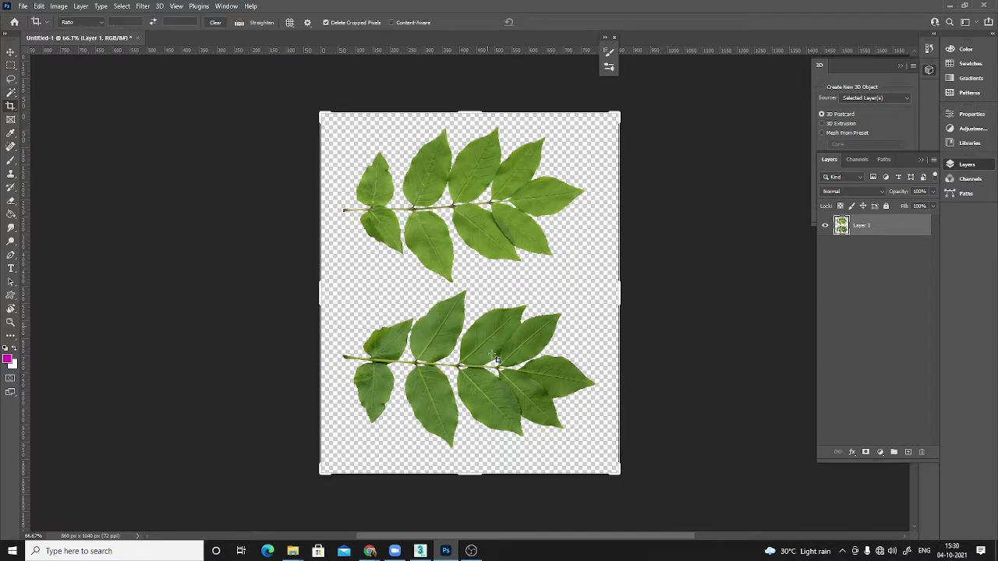
{"action": "left_click_drag", "start_coordinate": [477, 466], "coordinate": [469, 312]}
{"action": "key", "text": "Escape"}
{"action": "left_click_drag", "start_coordinate": [467, 473], "coordinate": [465, 384]}
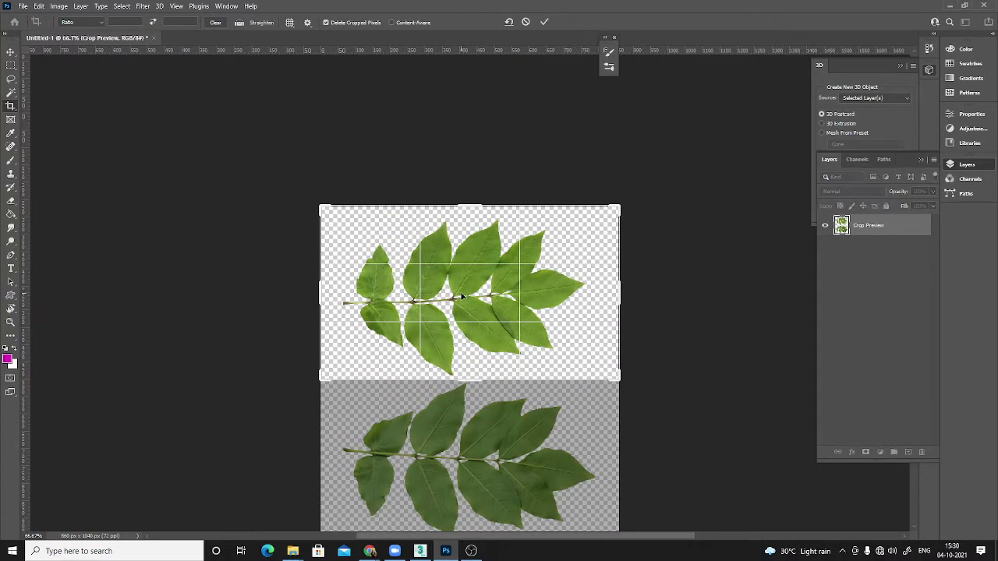
{"action": "double_click", "coordinate": [460, 298]}
{"action": "left_click", "coordinate": [12, 53]}
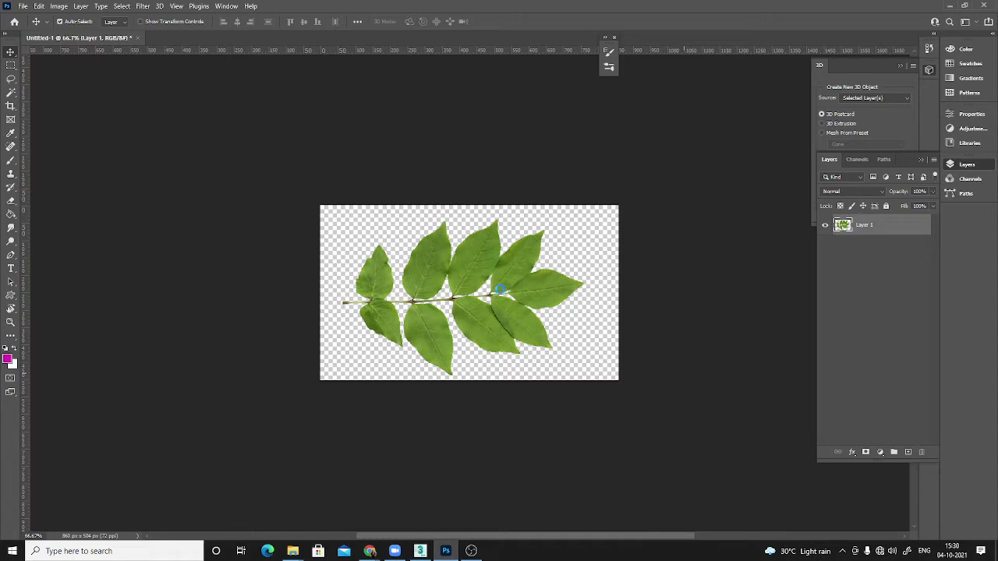
Save a copy of the image in the tec folder as a PNG named leaf, with the large file size option.
{"action": "key", "text": "ctrl+alt+s"}
{"action": "left_click", "coordinate": [257, 374]}
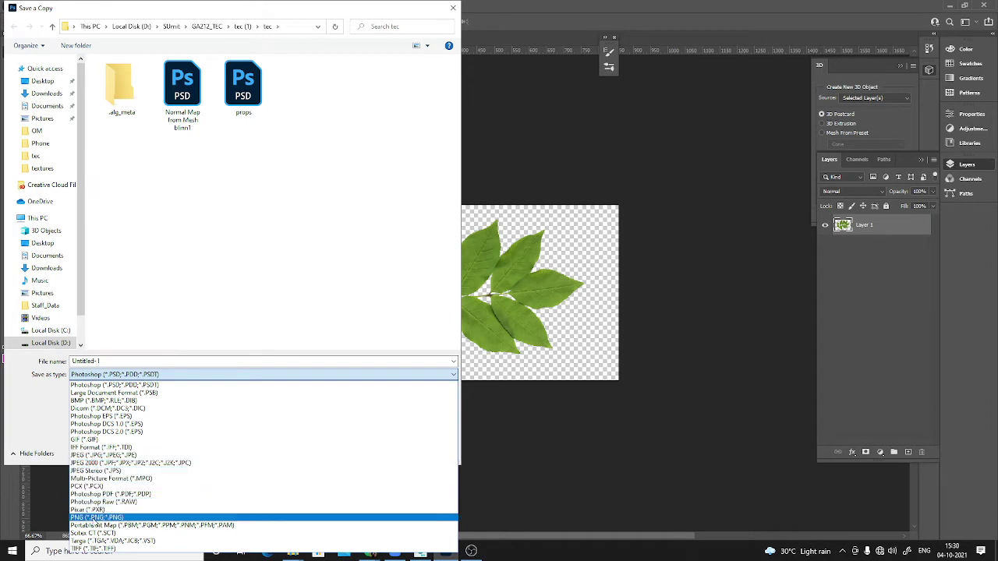
{"action": "left_click", "coordinate": [100, 518]}
{"action": "left_click", "coordinate": [135, 360]}
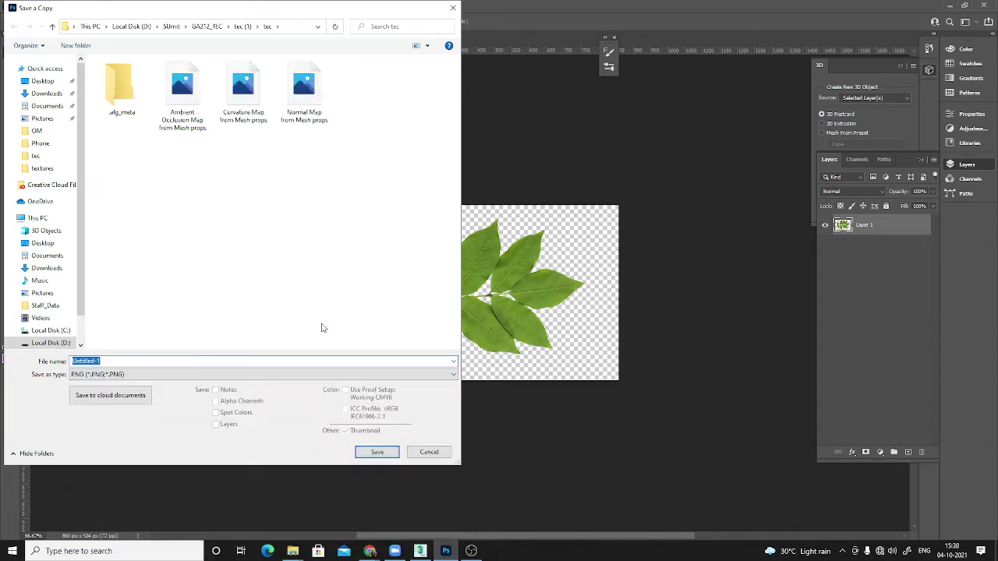
{"action": "type", "text": "leaf"}
{"action": "key", "text": "Return"}
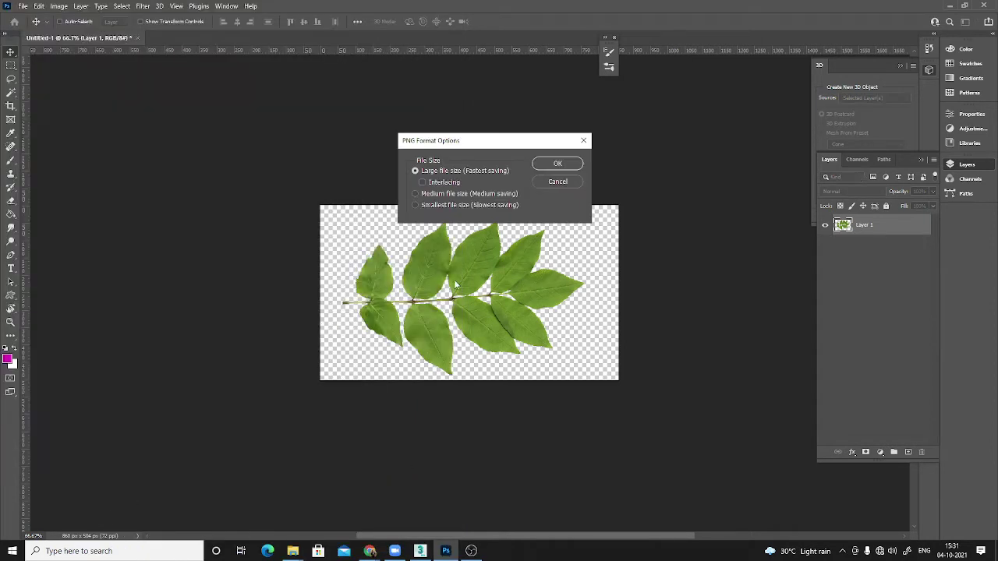
{"action": "left_click", "coordinate": [558, 164]}
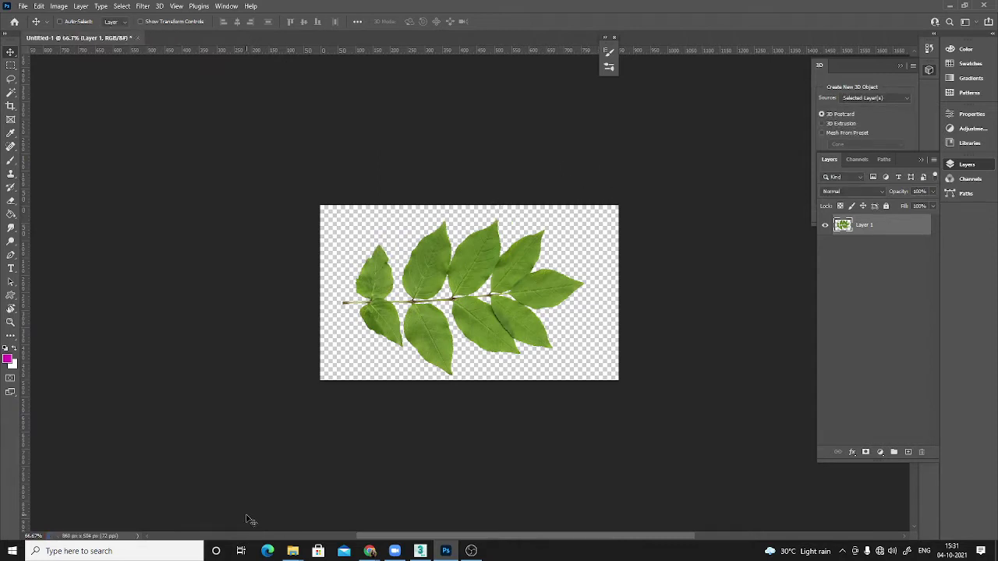
Close the extra warehouse folder window and minimize Photoshop to switch to 3ds Max.
{"action": "mouse_move", "coordinate": [292, 552]}
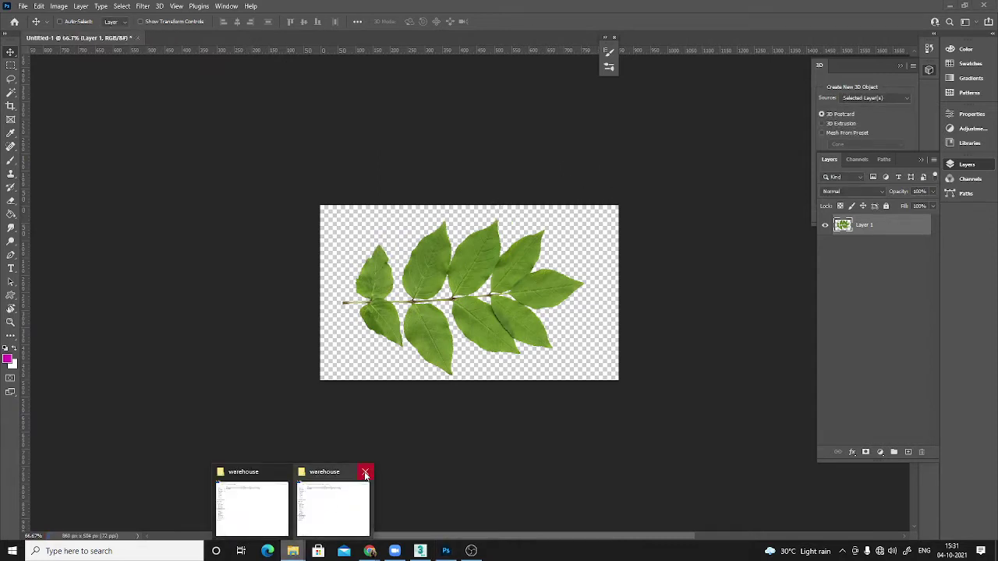
{"action": "left_click", "coordinate": [366, 474]}
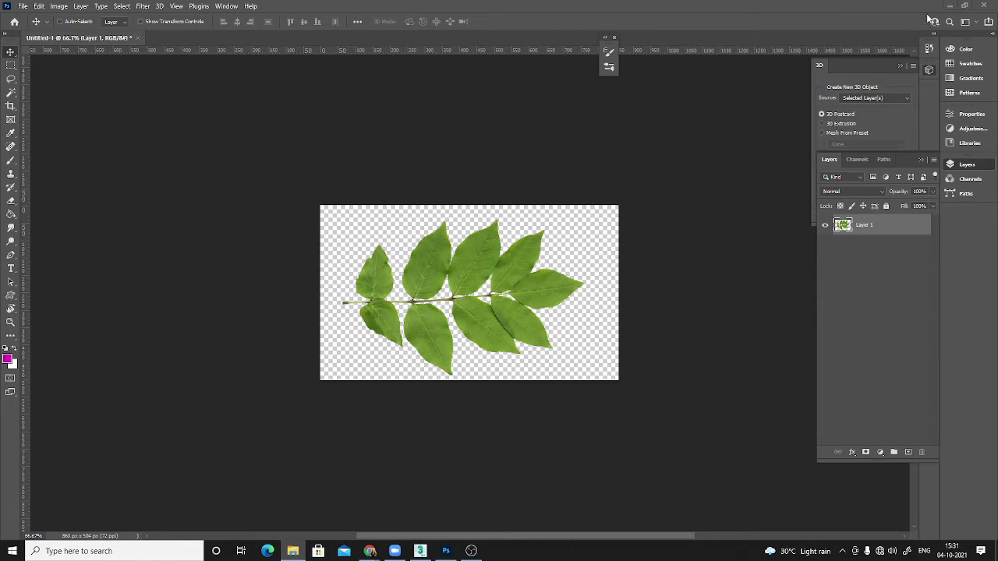
{"action": "left_click", "coordinate": [949, 6]}
Leave edge editing on the cylinder pot and create a plane beside it, about 43.5 long by 79.7 wide.
{"action": "middle_click_drag", "start_coordinate": [650, 325], "coordinate": [654, 291], "text": "alt"}
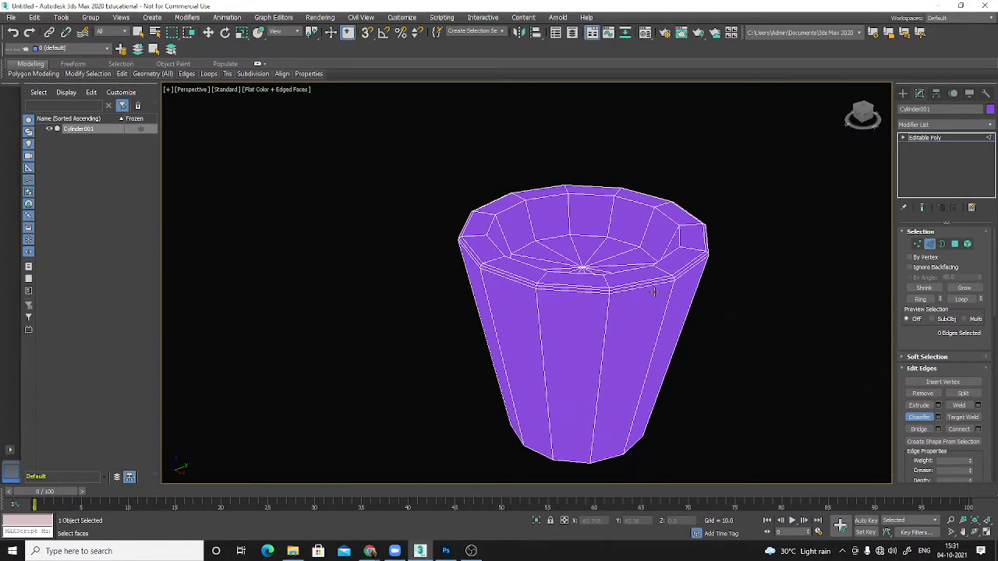
{"action": "scroll", "coordinate": [624, 295], "scroll_direction": "down", "scroll_amount": 4}
{"action": "left_click", "coordinate": [911, 139]}
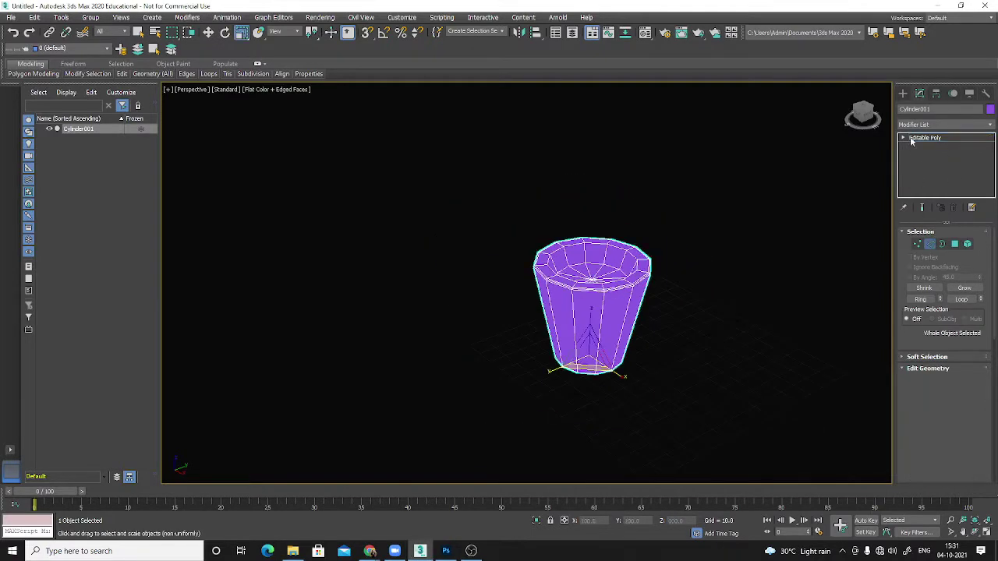
{"action": "left_click", "coordinate": [903, 94]}
{"action": "left_click", "coordinate": [968, 202]}
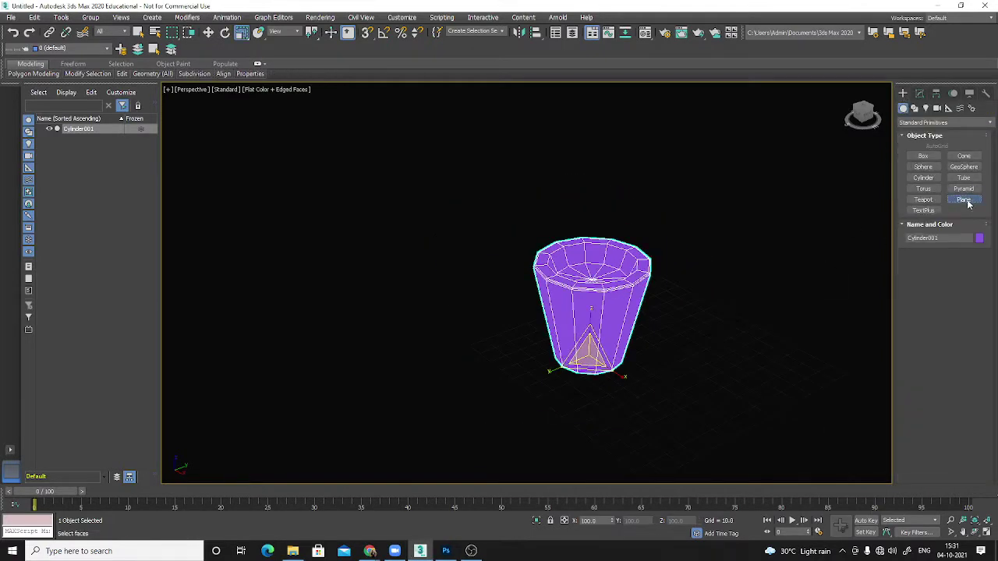
{"action": "left_click", "coordinate": [964, 200]}
{"action": "middle_click_drag", "start_coordinate": [694, 345], "coordinate": [515, 341]}
{"action": "left_click_drag", "start_coordinate": [505, 343], "coordinate": [527, 446]}
{"action": "middle_click_drag", "start_coordinate": [643, 411], "coordinate": [642, 369]}
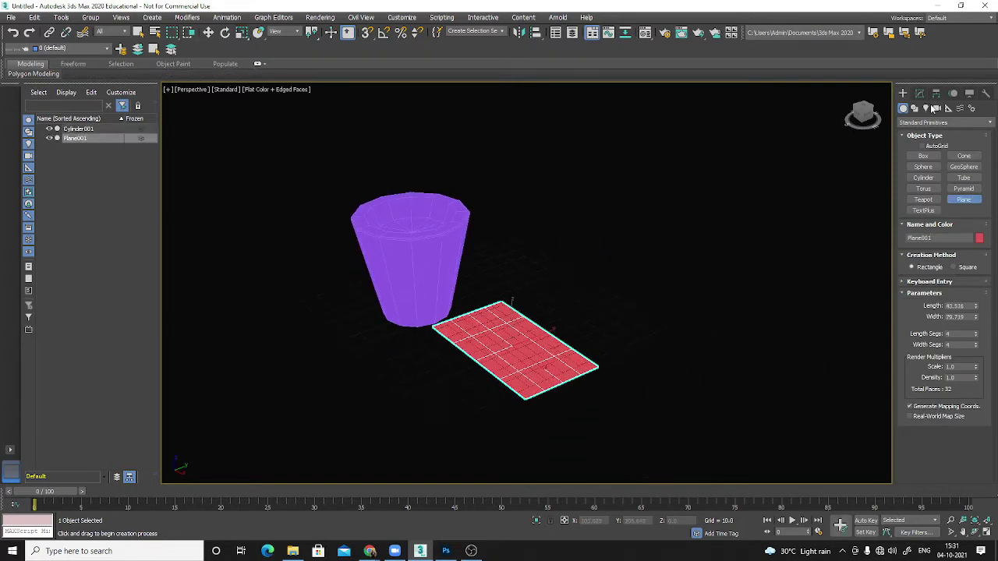
Set the plane to 2 length segments and 1 width segment.
{"action": "left_click", "coordinate": [919, 93]}
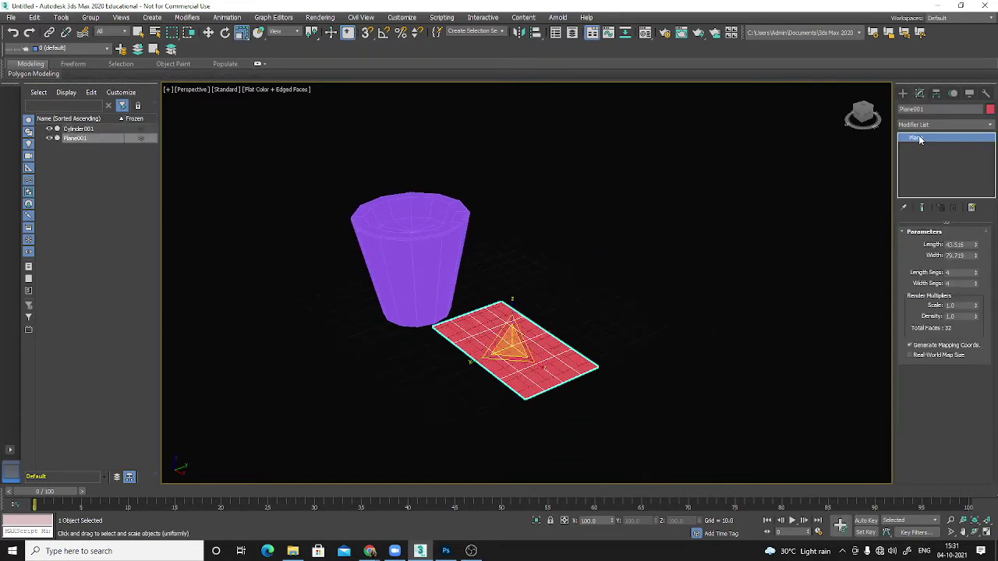
{"action": "right_click", "coordinate": [977, 272]}
{"action": "right_click", "coordinate": [977, 283]}
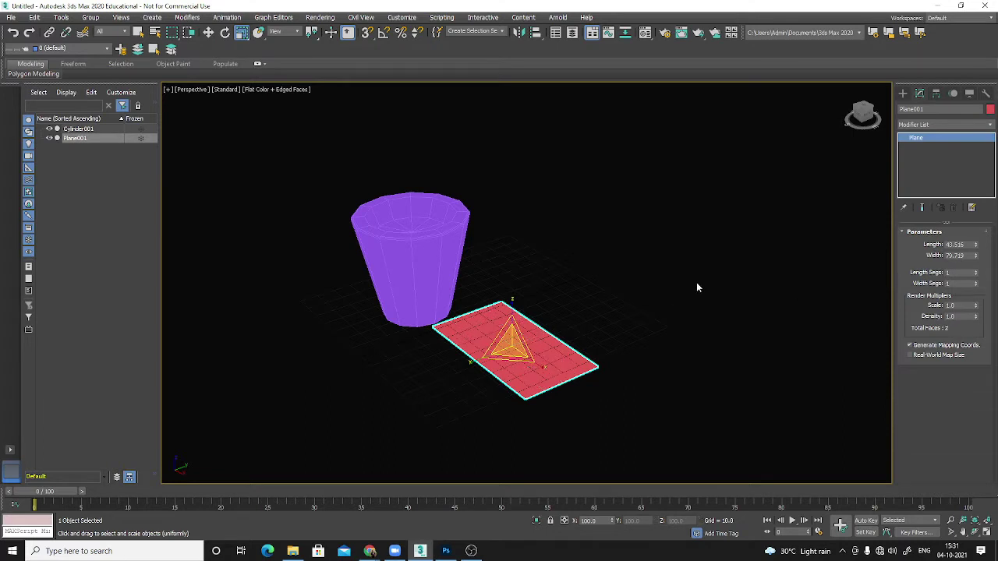
{"action": "left_click", "coordinate": [976, 285]}
{"action": "left_click", "coordinate": [976, 271]}
{"action": "middle_click_drag", "start_coordinate": [679, 361], "coordinate": [599, 398], "text": "alt"}
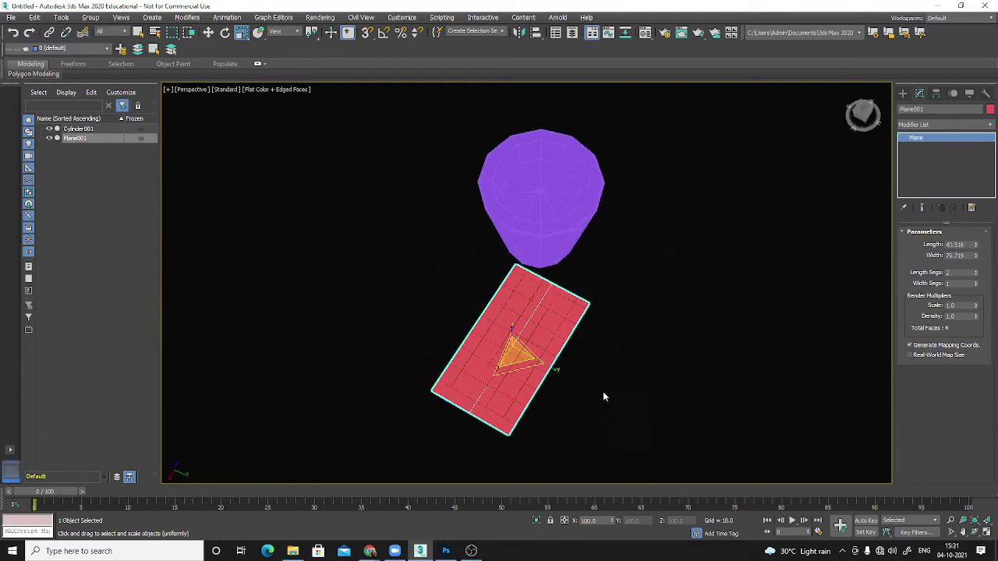
Apply the leaf.png image from the folder as a texture on the plane.
{"action": "left_click_drag", "start_coordinate": [0, 257], "coordinate": [516, 331]}
{"action": "middle_click_drag", "start_coordinate": [697, 421], "coordinate": [597, 365], "text": "alt"}
{"action": "scroll", "coordinate": [568, 312], "scroll_direction": "up", "scroll_amount": 3}
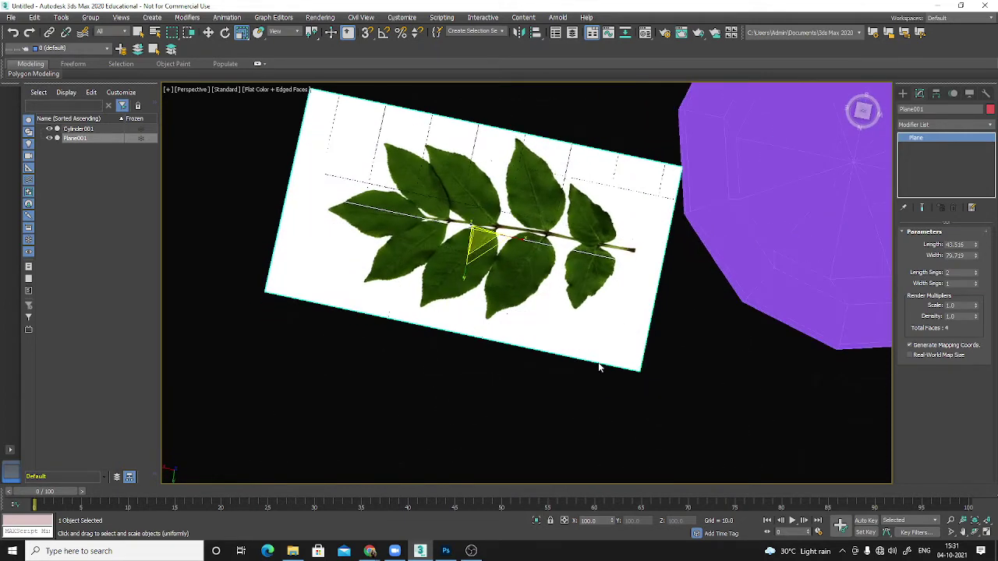
Open the Material Editor and sample the plane's leaf material into the active third slot.
{"action": "key", "text": "m"}
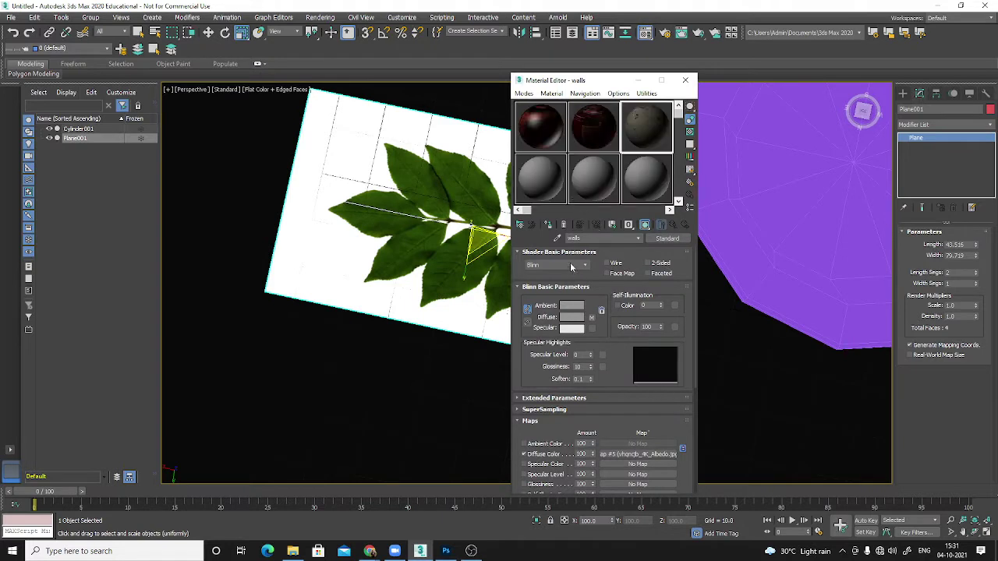
{"action": "left_click", "coordinate": [558, 238]}
{"action": "left_click", "coordinate": [501, 221]}
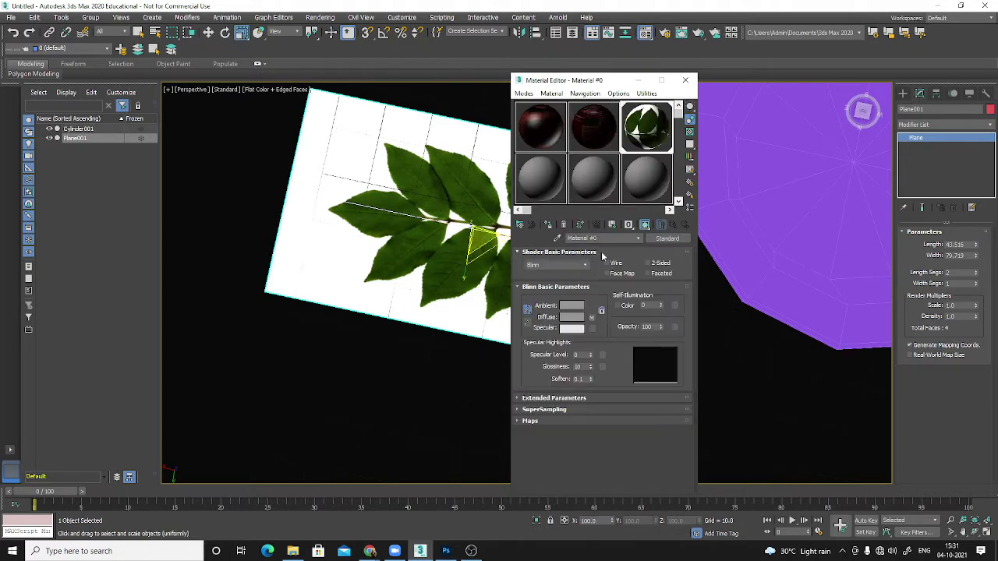
Assign the leaf.png diffuse map to the Opacity channel of the leaf material as well.
{"action": "left_click", "coordinate": [582, 421]}
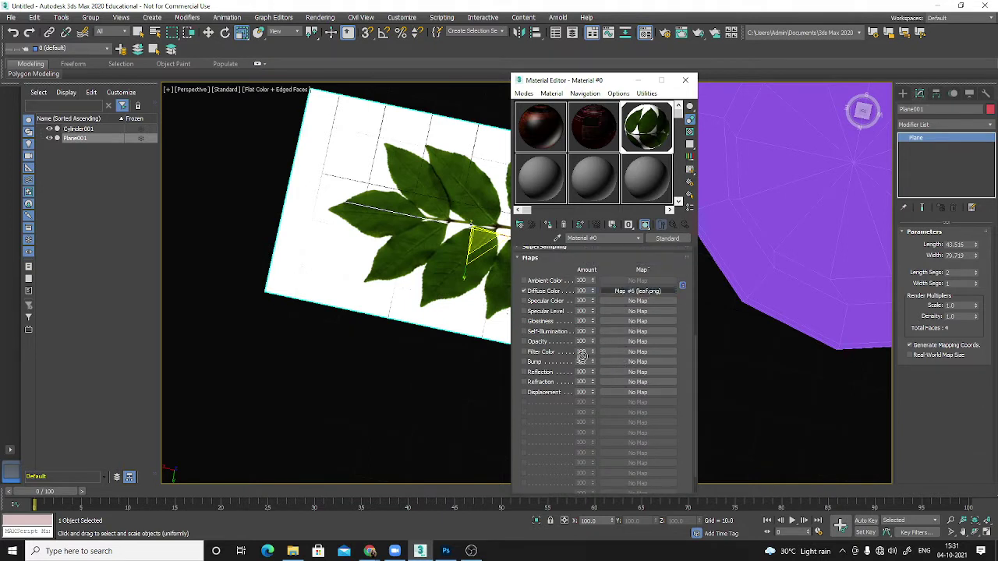
{"action": "left_click_drag", "start_coordinate": [637, 341], "coordinate": [638, 343]}
{"action": "left_click", "coordinate": [581, 320]}
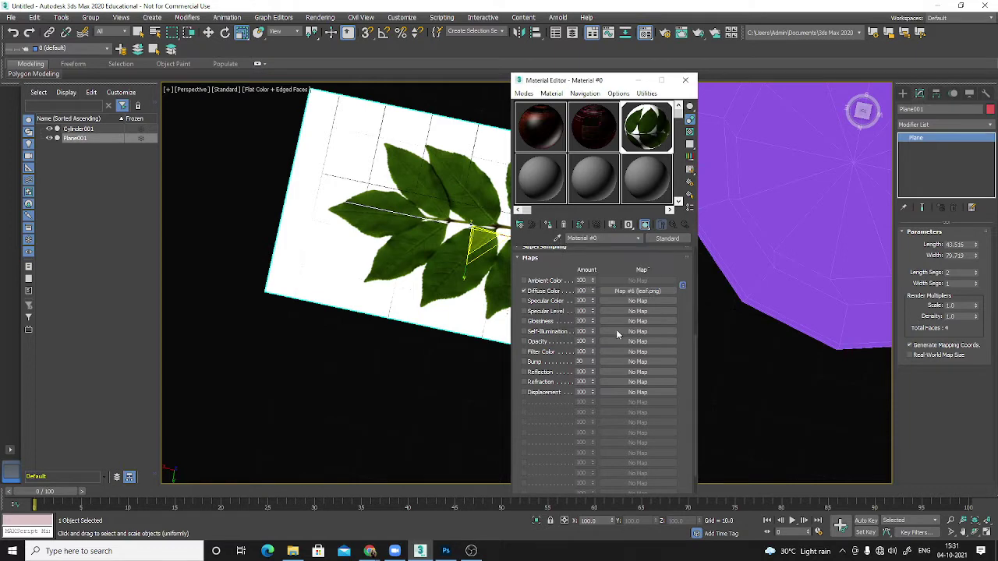
{"action": "middle_click_drag", "start_coordinate": [406, 337], "coordinate": [465, 314], "text": "alt"}
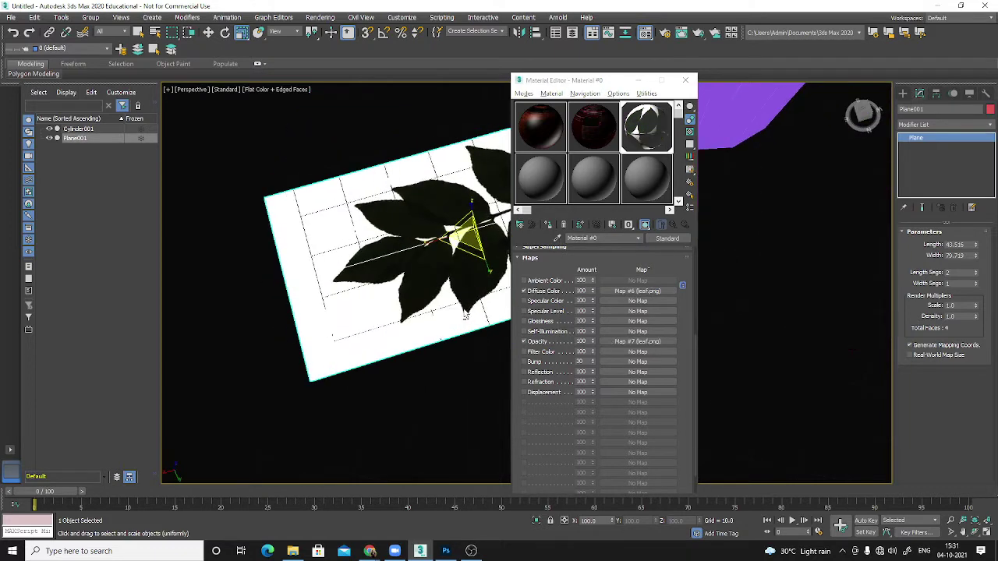
Set the opacity bitmap's Mono Channel Output to Alpha and inspect the leaf cutout edges on the plane up close.
{"action": "left_click", "coordinate": [637, 342]}
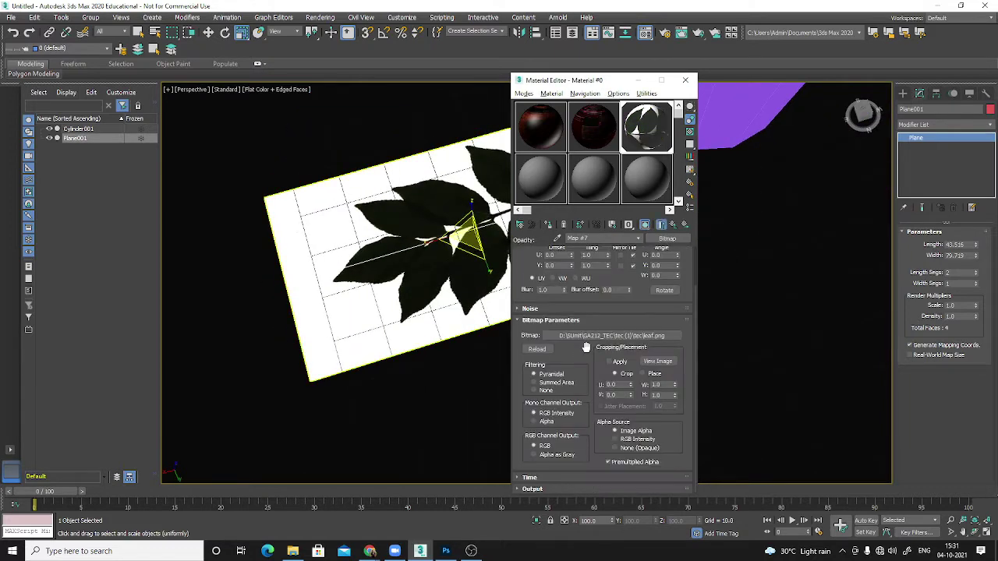
{"action": "left_click", "coordinate": [545, 422]}
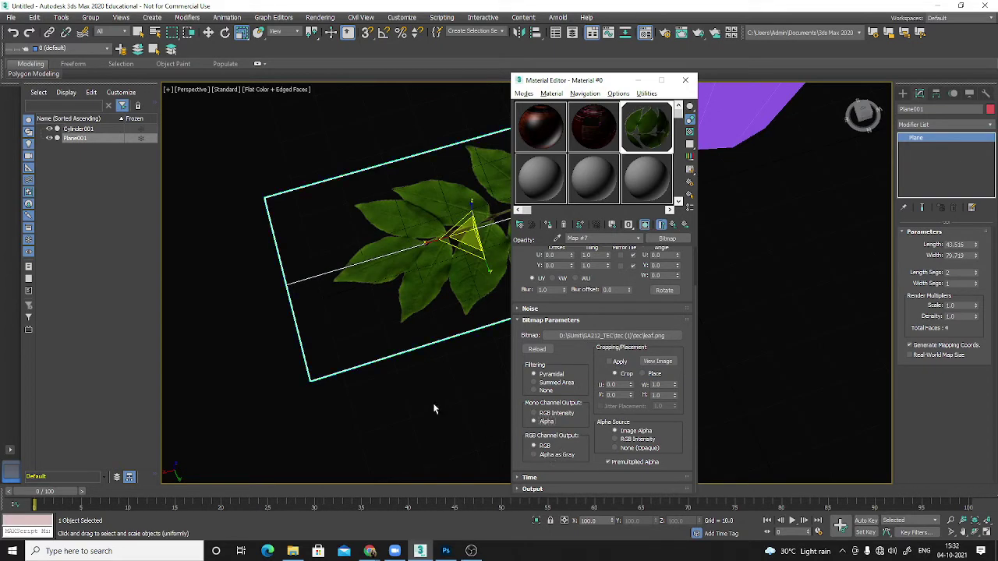
{"action": "middle_click_drag", "start_coordinate": [434, 408], "coordinate": [344, 364], "text": "alt"}
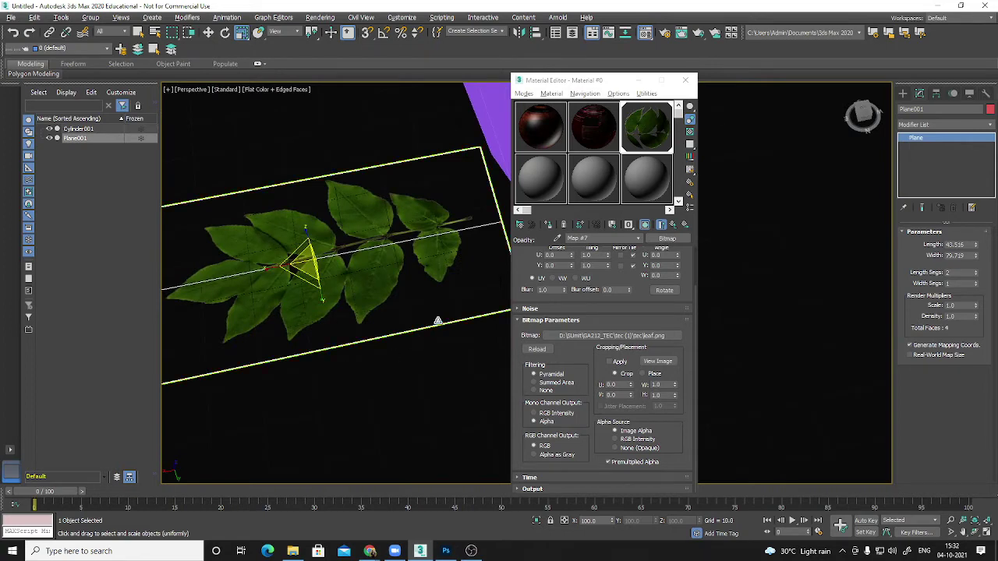
{"action": "middle_click_drag", "start_coordinate": [437, 321], "coordinate": [410, 278], "text": "alt"}
{"action": "scroll", "coordinate": [372, 263], "scroll_direction": "up", "scroll_amount": 5}
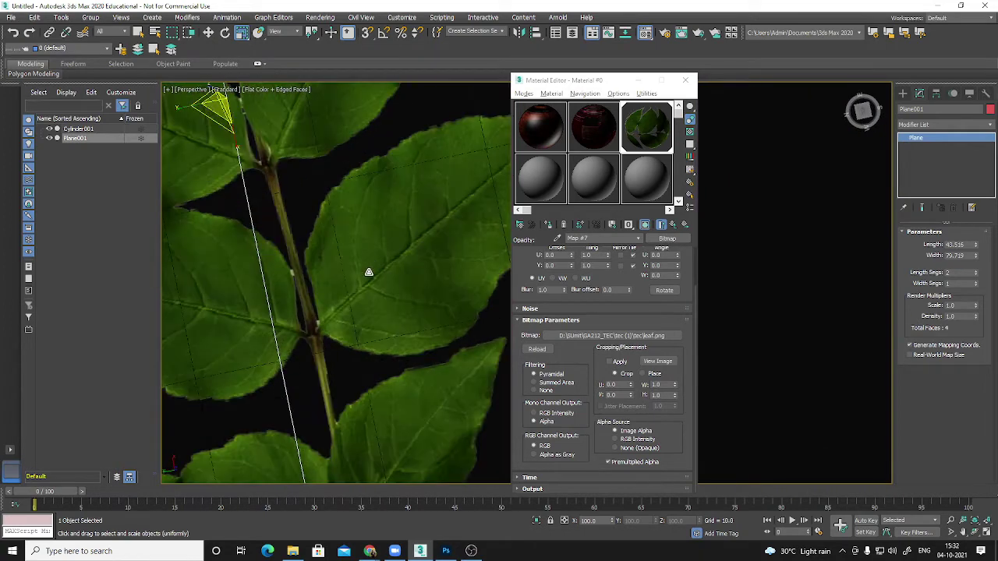
{"action": "scroll", "coordinate": [369, 272], "scroll_direction": "up", "scroll_amount": 6}
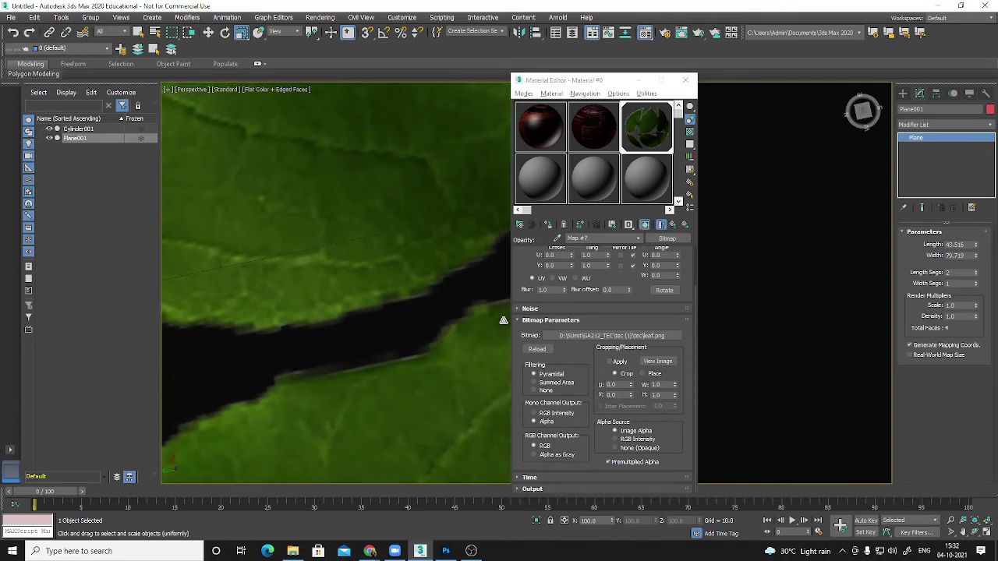
Close the Material Editor, switch to Photoshop and add a new empty layer beneath the leaf branch layer.
{"action": "left_click", "coordinate": [685, 79]}
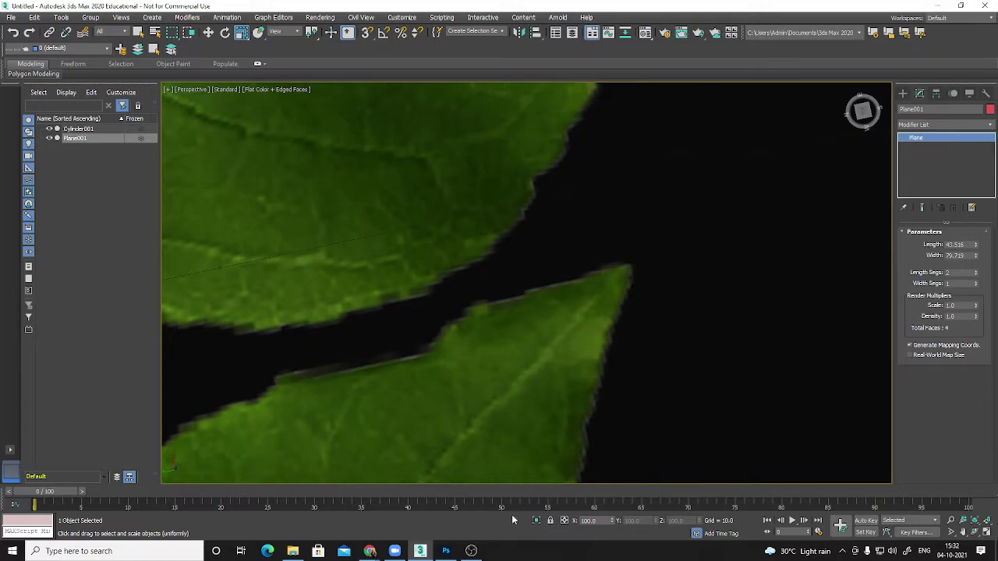
{"action": "left_click", "coordinate": [445, 551]}
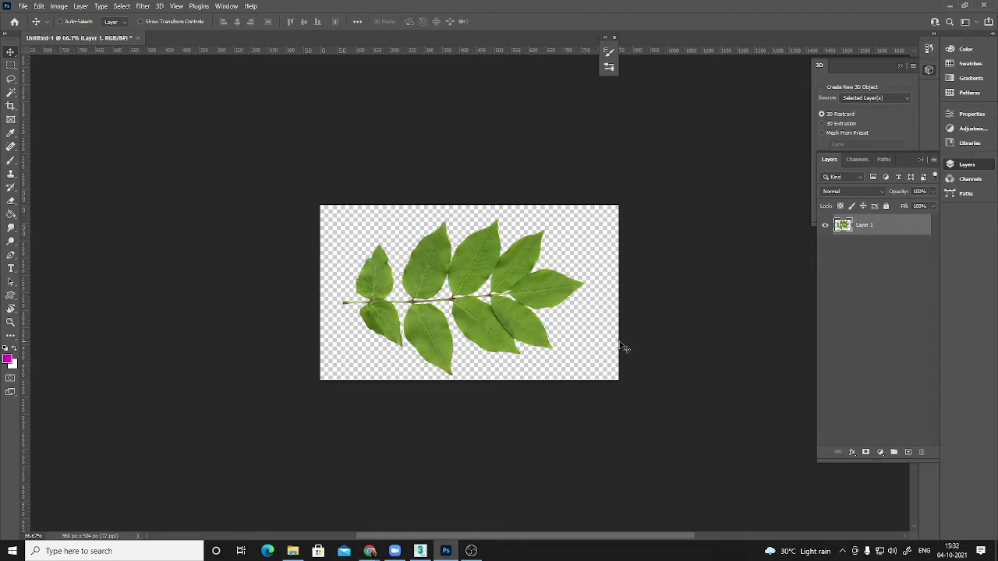
{"action": "left_click", "coordinate": [907, 452]}
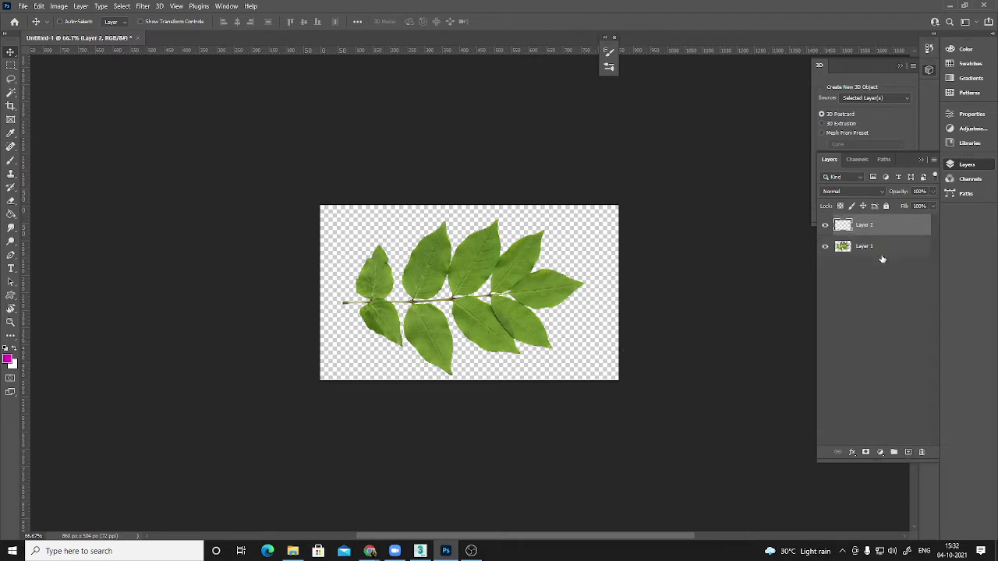
{"action": "left_click_drag", "start_coordinate": [874, 230], "coordinate": [845, 247]}
Load the leaf branch outline as a selection, save it as an alpha channel and check the resulting mask.
{"action": "left_click", "coordinate": [842, 225], "text": "ctrl"}
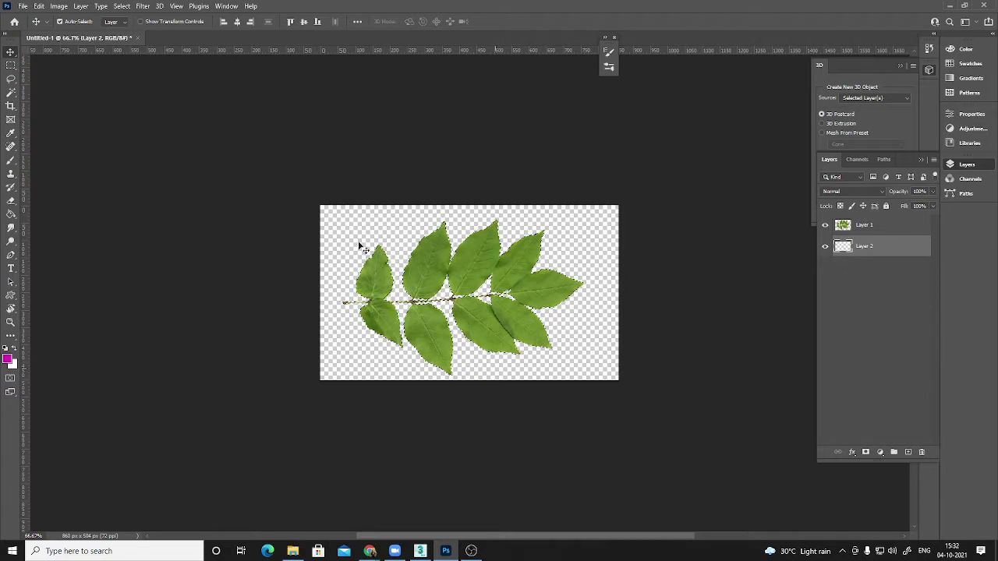
{"action": "left_click", "coordinate": [856, 160]}
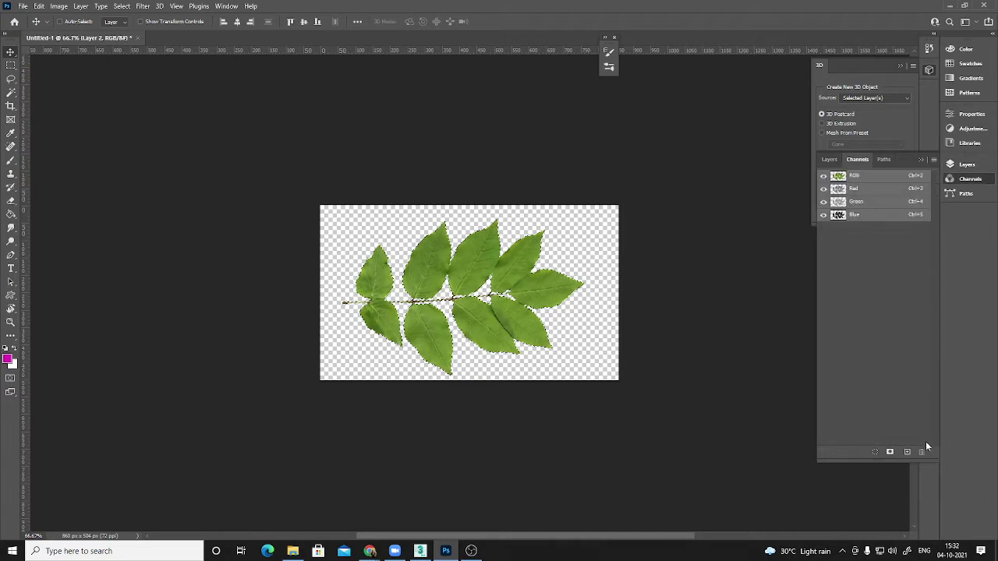
{"action": "left_click", "coordinate": [890, 452]}
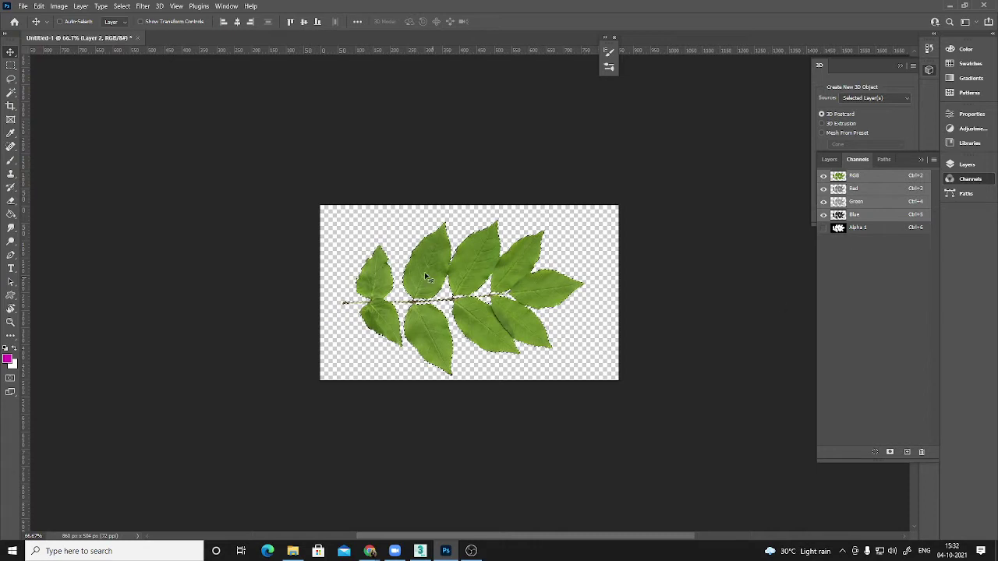
{"action": "left_click", "coordinate": [852, 227]}
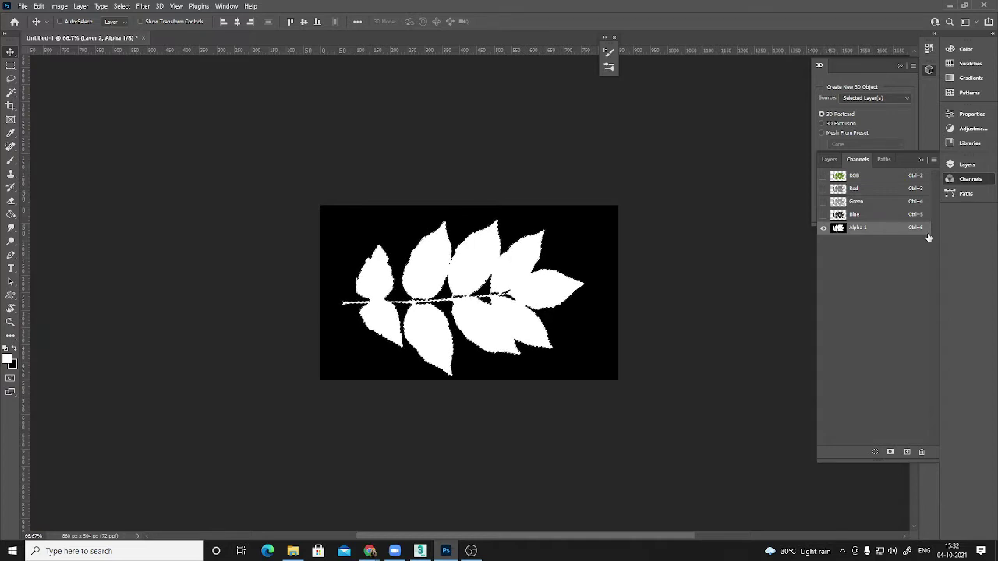
{"action": "left_click", "coordinate": [861, 176]}
{"action": "left_click", "coordinate": [829, 159]}
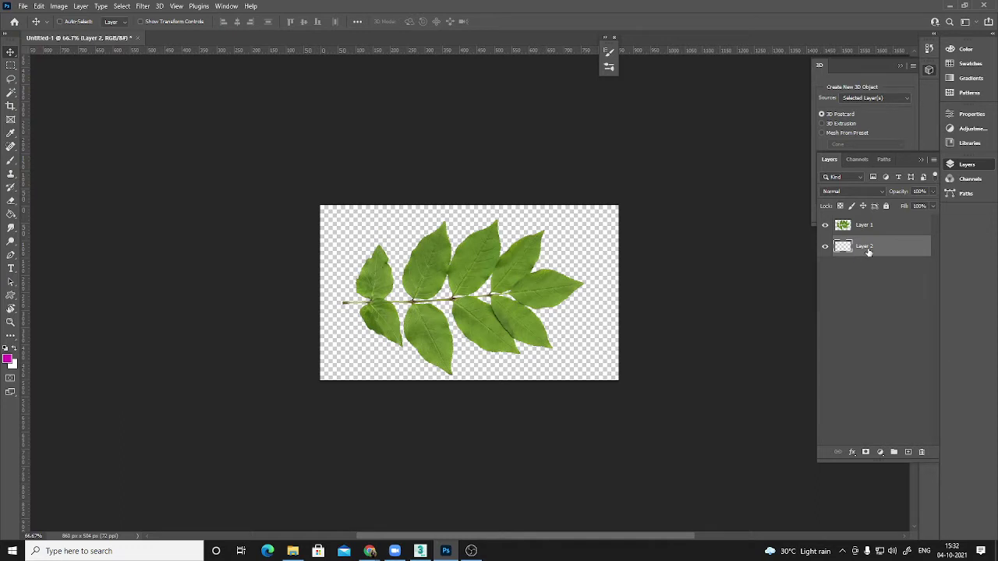
Sample a green from the leaves and fill the bottom layer with it.
{"action": "key", "text": "b"}
{"action": "left_click", "coordinate": [538, 276], "text": "alt"}
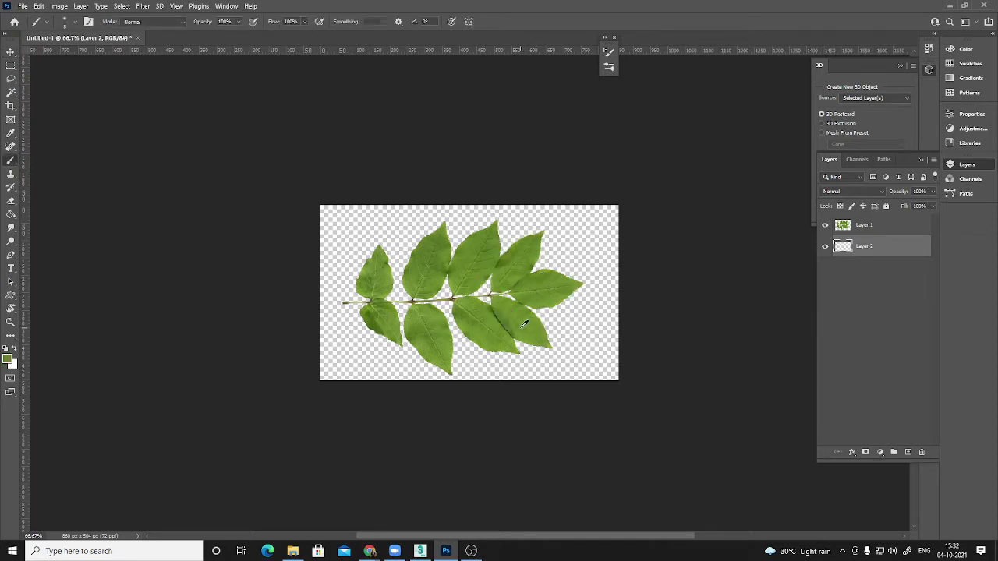
{"action": "key", "text": "alt+BackSpace"}
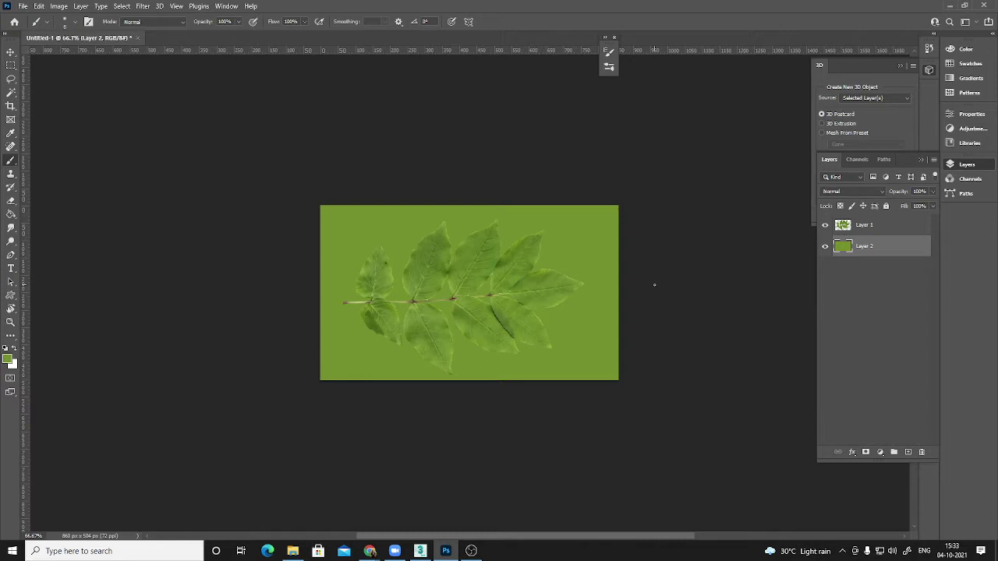
Add a new layer above the leaf branch and prepare a 20 px brush with the sampled background green.
{"action": "left_click", "coordinate": [896, 227]}
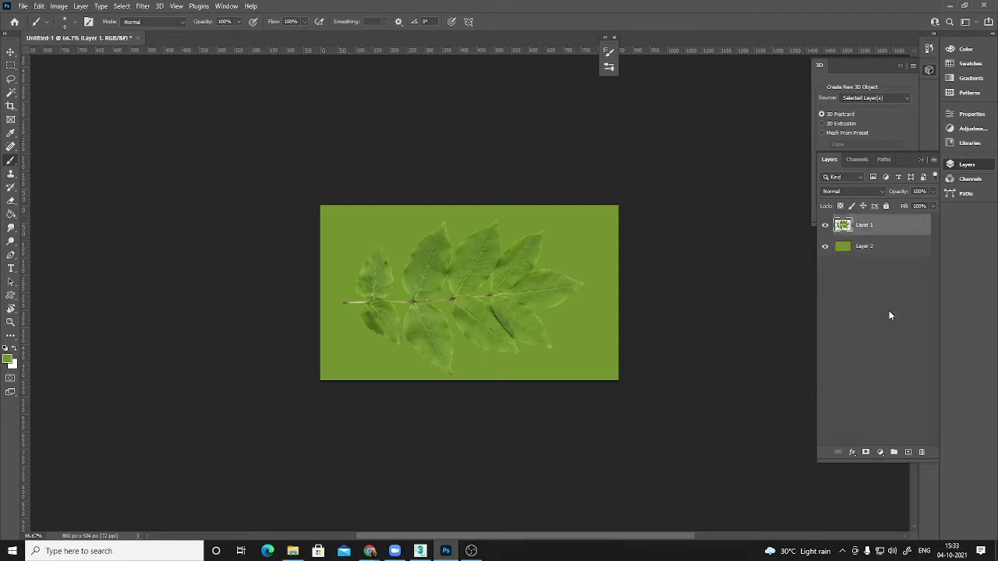
{"action": "left_click", "coordinate": [906, 452]}
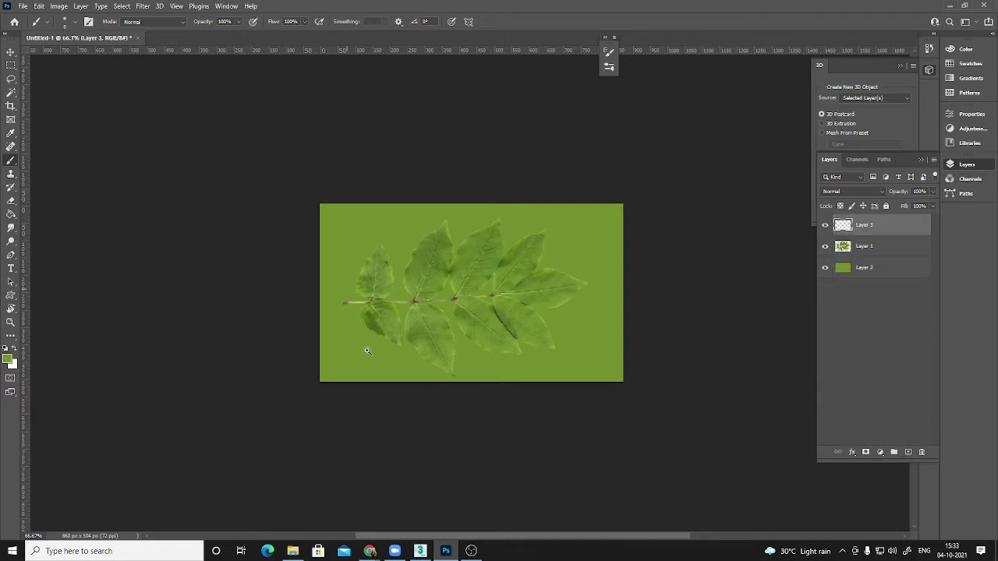
{"action": "left_click", "coordinate": [353, 304], "text": "ctrl"}
{"action": "left_click", "coordinate": [379, 357], "text": "ctrl"}
{"action": "left_click", "coordinate": [379, 356], "text": "ctrl"}
{"action": "left_click", "coordinate": [448, 338], "text": "ctrl"}
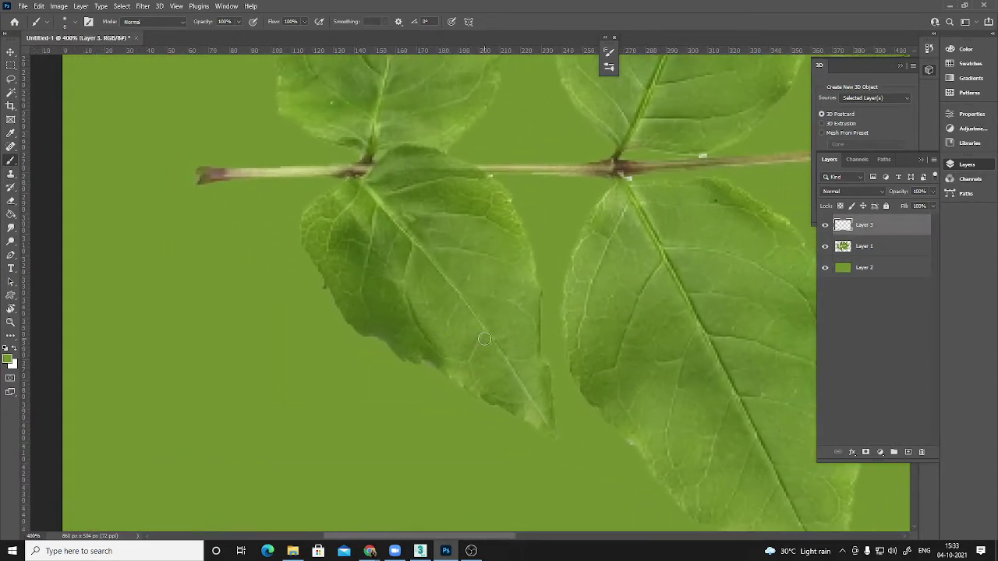
{"action": "key", "text": "bracketright"}
{"action": "key", "text": "bracketright"}
{"action": "key", "text": "bracketright"}
{"action": "key", "text": "bracketright"}
{"action": "key", "text": "bracketright"}
{"action": "key", "text": "bracketright"}
{"action": "key", "text": "bracketright"}
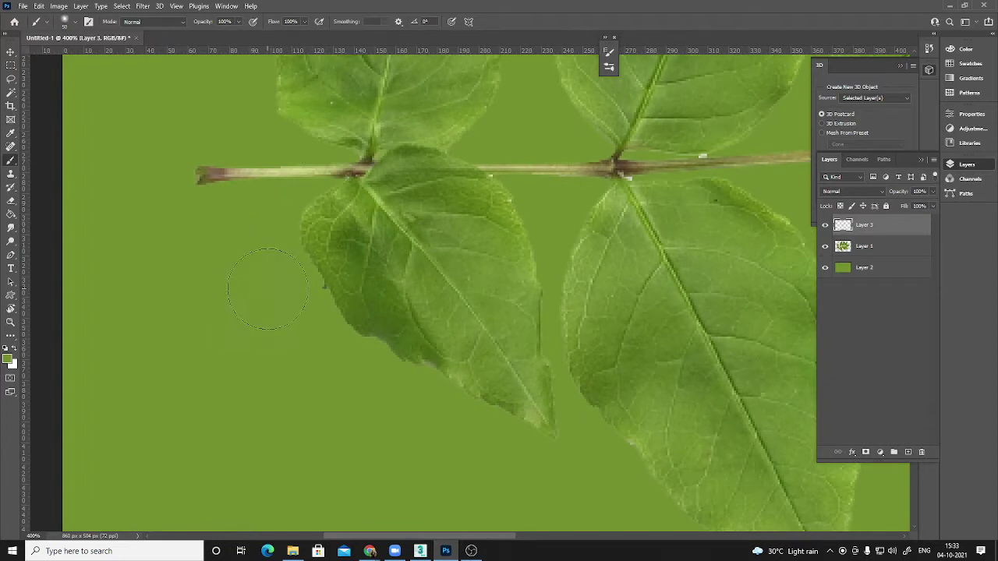
{"action": "key", "text": "bracketleft"}
{"action": "left_click", "coordinate": [253, 273], "text": "alt"}
{"action": "key", "text": "bracketleft"}
{"action": "key", "text": "bracketleft"}
{"action": "key", "text": "bracketleft"}
Paint green over the outer edges of the first lower leaf near the stem's cut end to blend its fringe.
{"action": "left_click_drag", "start_coordinate": [314, 197], "coordinate": [302, 212]}
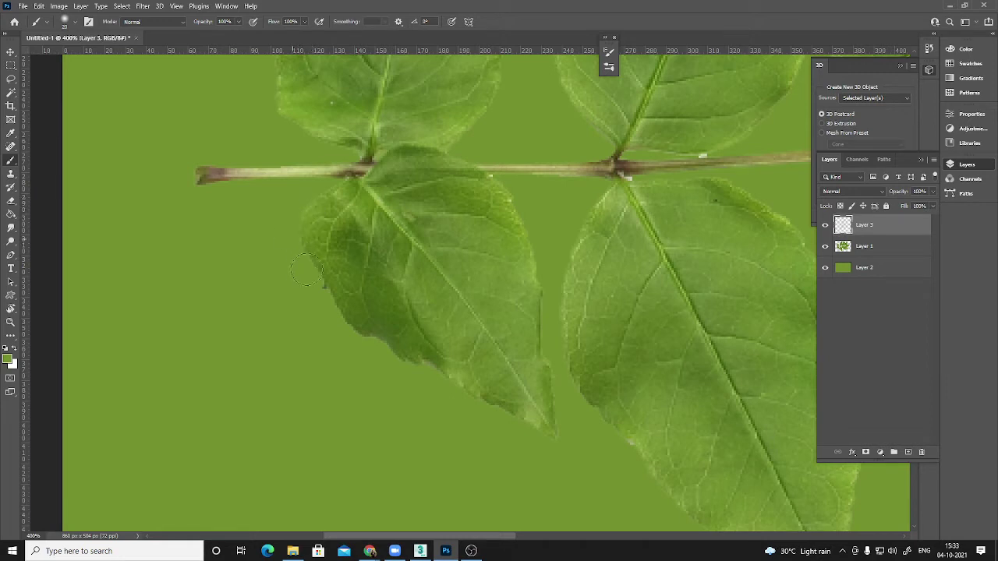
{"action": "left_click_drag", "start_coordinate": [301, 255], "coordinate": [374, 334]}
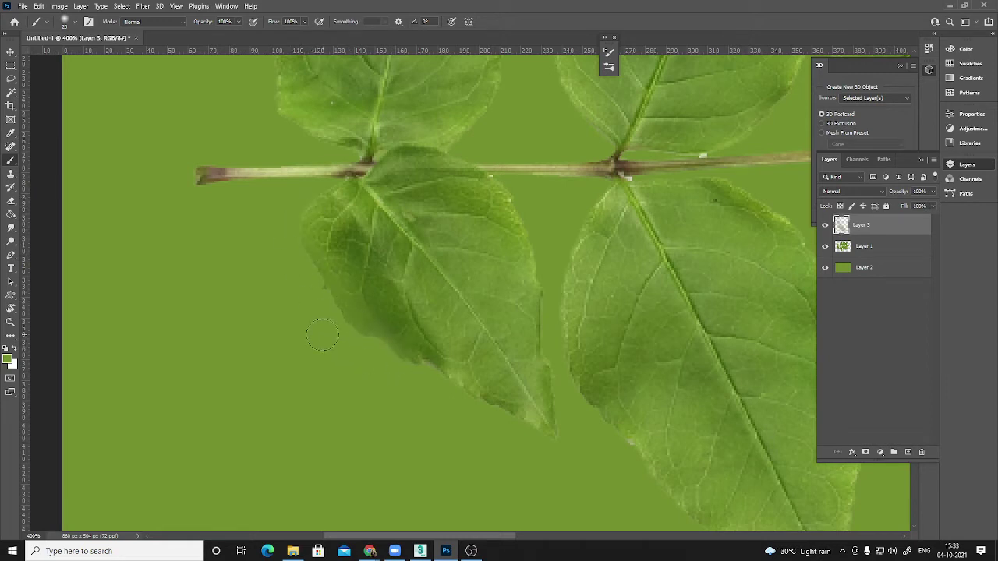
{"action": "mouse_move", "coordinate": [378, 341]}
{"action": "left_mouse_down"}
{"action": "mouse_move", "coordinate": [452, 368]}
{"action": "mouse_move", "coordinate": [546, 427]}
{"action": "mouse_move", "coordinate": [557, 403]}
{"action": "left_mouse_up"}
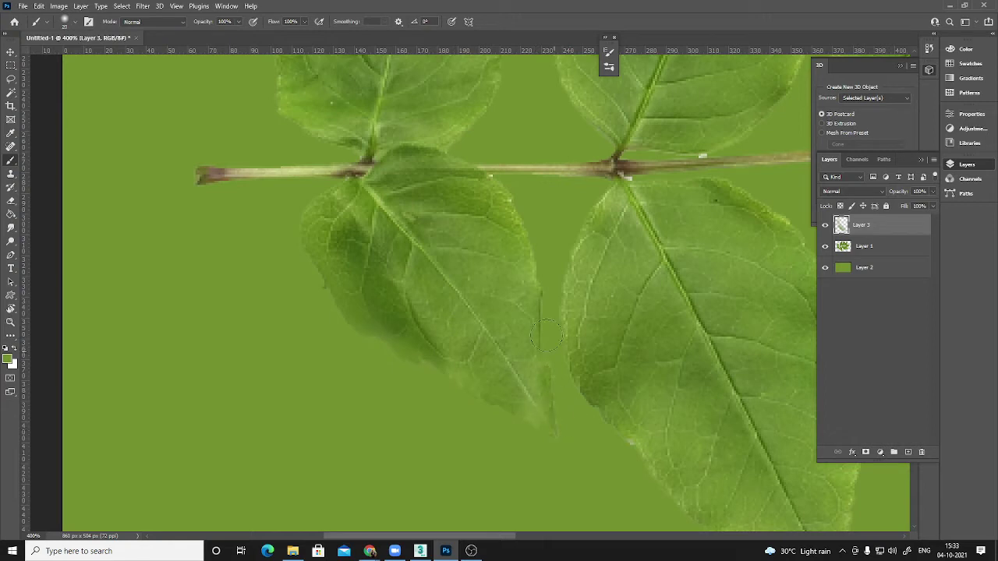
{"action": "left_click_drag", "start_coordinate": [546, 336], "coordinate": [516, 190]}
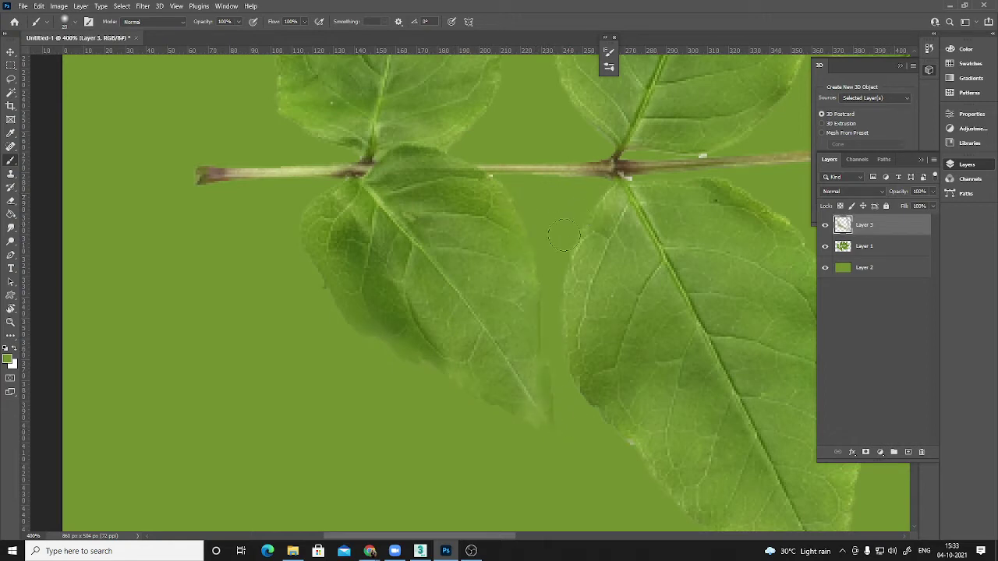
Blend the edges of the second lower leaf and the adjoining edge of the third into the green background.
{"action": "mouse_move", "coordinate": [563, 235]}
{"action": "left_mouse_down"}
{"action": "mouse_move", "coordinate": [583, 394]}
{"action": "mouse_move", "coordinate": [643, 452]}
{"action": "mouse_move", "coordinate": [366, 288]}
{"action": "left_mouse_up"}
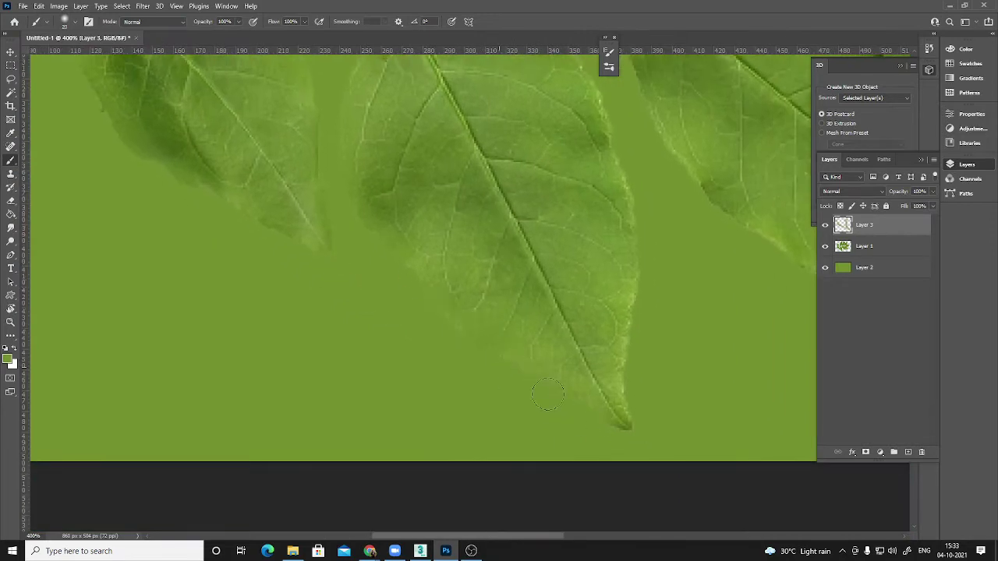
{"action": "mouse_move", "coordinate": [624, 427]}
{"action": "left_mouse_down"}
{"action": "mouse_move", "coordinate": [631, 297]}
{"action": "mouse_move", "coordinate": [623, 173]}
{"action": "left_mouse_up"}
{"action": "left_click_drag", "start_coordinate": [627, 164], "coordinate": [605, 278]}
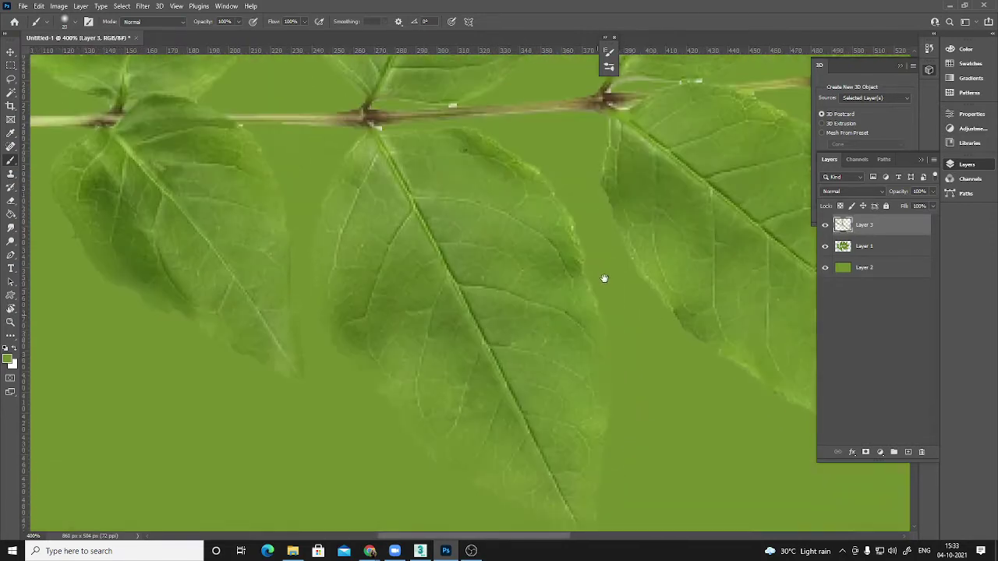
{"action": "mouse_move", "coordinate": [612, 323]}
{"action": "left_mouse_down"}
{"action": "mouse_move", "coordinate": [518, 162]}
{"action": "mouse_move", "coordinate": [471, 144]}
{"action": "left_mouse_up"}
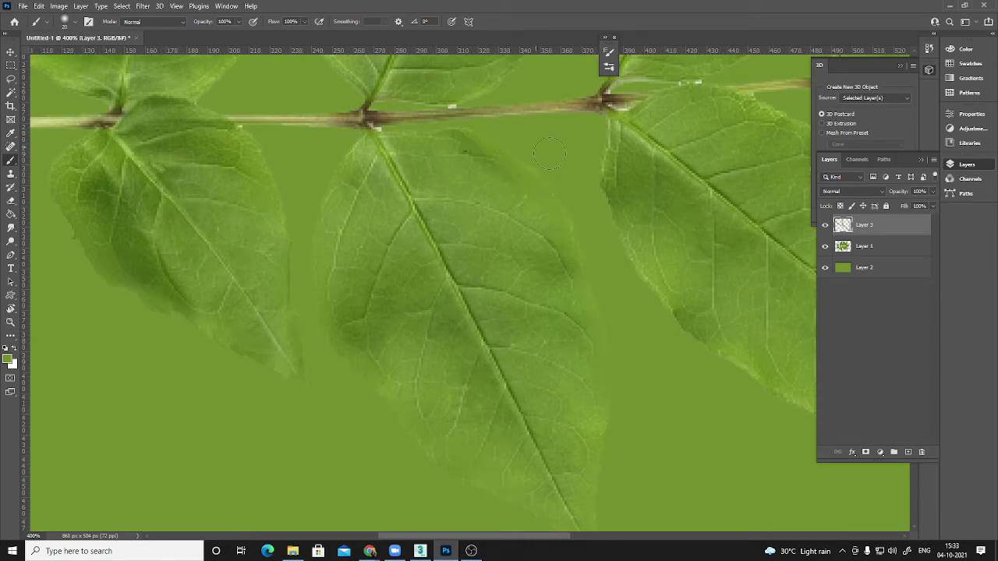
{"action": "mouse_move", "coordinate": [590, 142]}
{"action": "left_mouse_down"}
{"action": "mouse_move", "coordinate": [599, 193]}
{"action": "mouse_move", "coordinate": [672, 325]}
{"action": "left_mouse_up"}
Paint green along the edges and tips of the third and fourth lower leaves to cover their fringe.
{"action": "left_click_drag", "start_coordinate": [608, 319], "coordinate": [342, 225]}
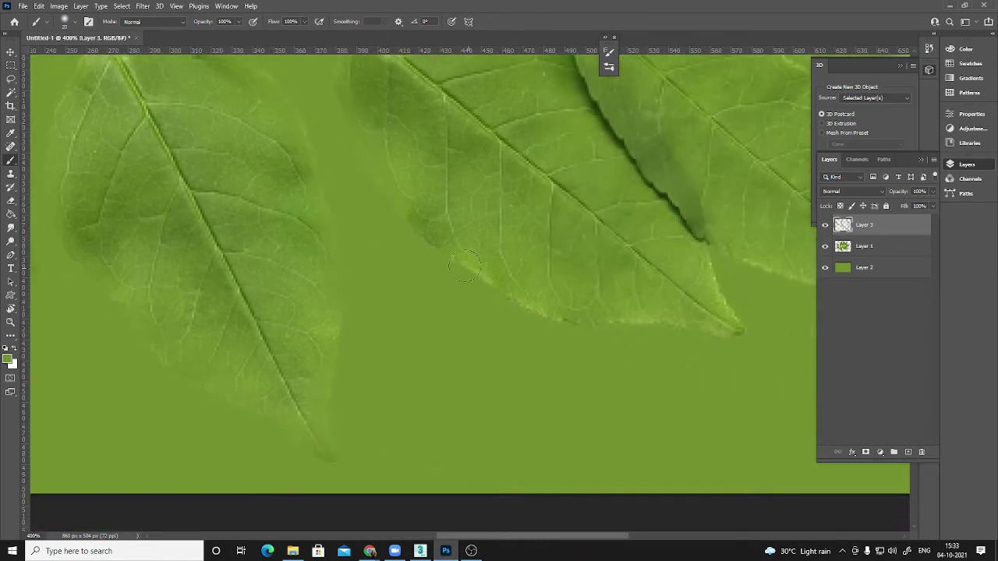
{"action": "mouse_move", "coordinate": [465, 266]}
{"action": "left_mouse_down"}
{"action": "mouse_move", "coordinate": [499, 290]}
{"action": "mouse_move", "coordinate": [623, 320]}
{"action": "mouse_move", "coordinate": [721, 334]}
{"action": "mouse_move", "coordinate": [758, 326]}
{"action": "left_mouse_up"}
{"action": "mouse_move", "coordinate": [757, 324]}
{"action": "left_mouse_down"}
{"action": "mouse_move", "coordinate": [576, 356]}
{"action": "mouse_move", "coordinate": [523, 334]}
{"action": "mouse_move", "coordinate": [497, 267]}
{"action": "mouse_move", "coordinate": [625, 309]}
{"action": "mouse_move", "coordinate": [718, 320]}
{"action": "left_mouse_up"}
{"action": "mouse_move", "coordinate": [725, 269]}
{"action": "left_mouse_down"}
{"action": "mouse_move", "coordinate": [557, 345]}
{"action": "mouse_move", "coordinate": [554, 385]}
{"action": "left_mouse_up"}
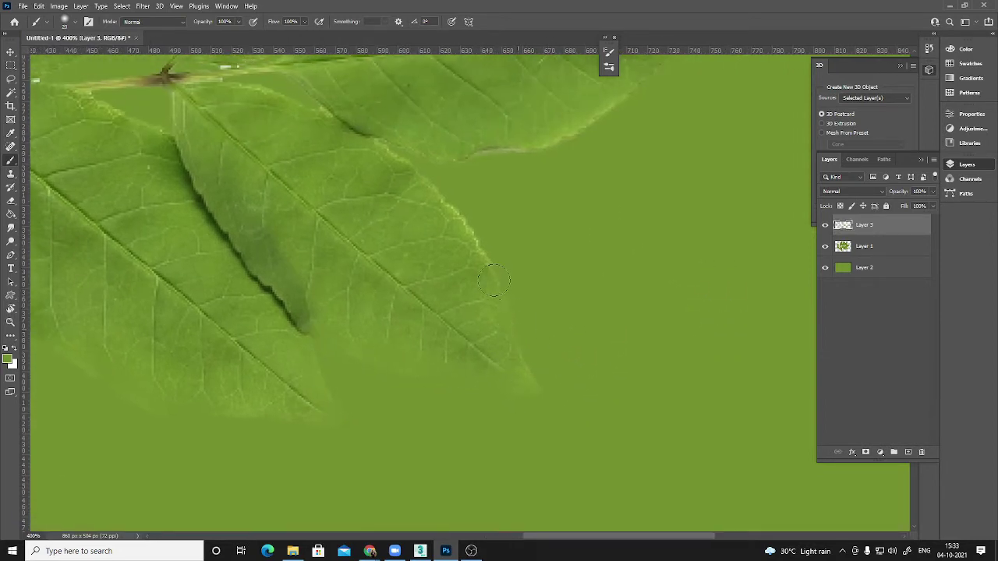
{"action": "mouse_move", "coordinate": [494, 280]}
{"action": "left_mouse_down"}
{"action": "mouse_move", "coordinate": [452, 195]}
{"action": "mouse_move", "coordinate": [402, 175]}
{"action": "mouse_move", "coordinate": [577, 131]}
{"action": "left_mouse_up"}
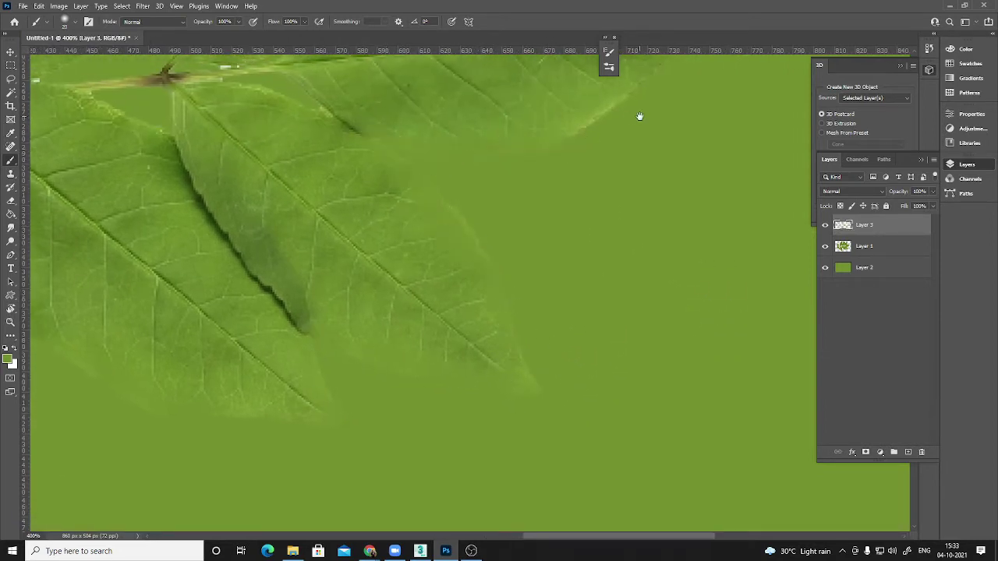
Blend the outline of the leaf at the branch's tip into the green background with the brush.
{"action": "left_click_drag", "start_coordinate": [639, 116], "coordinate": [446, 296]}
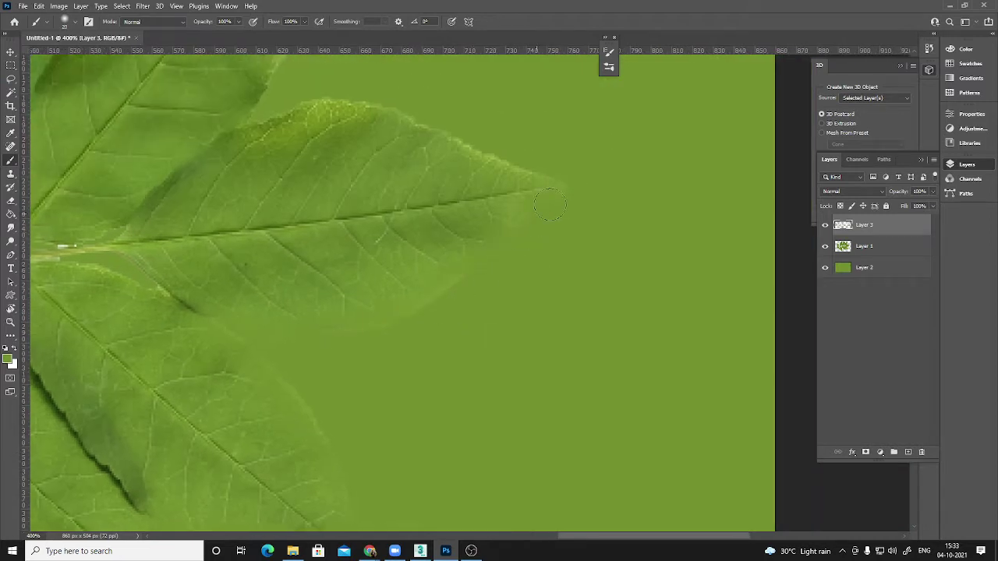
{"action": "left_click_drag", "start_coordinate": [424, 174], "coordinate": [498, 236]}
{"action": "mouse_move", "coordinate": [357, 160]}
{"action": "left_mouse_down"}
{"action": "mouse_move", "coordinate": [343, 166]}
{"action": "mouse_move", "coordinate": [421, 156]}
{"action": "left_mouse_up"}
{"action": "left_click_drag", "start_coordinate": [519, 165], "coordinate": [616, 267]}
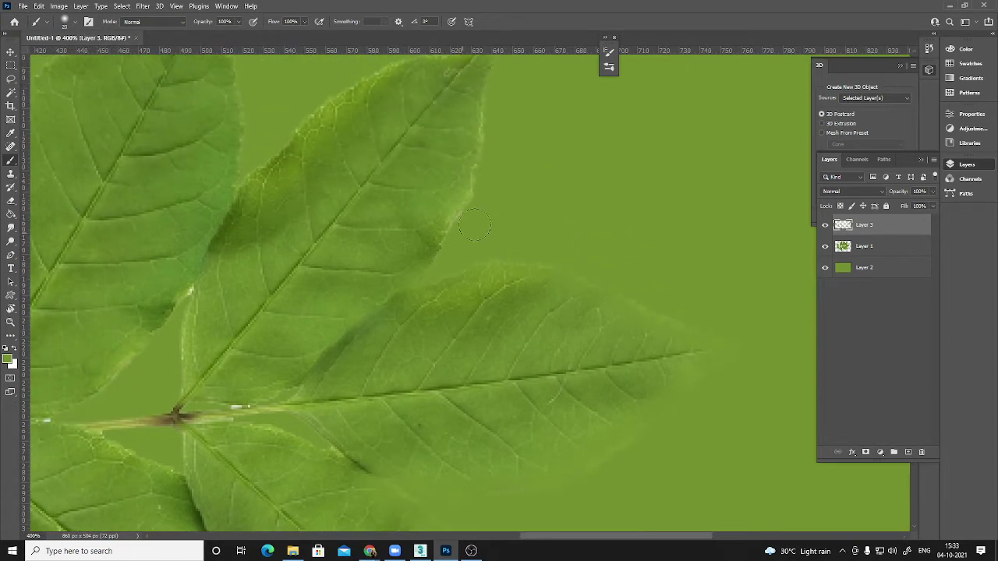
Paint green around both edges of the upper leaf nearest the branch's tip.
{"action": "left_click_drag", "start_coordinate": [389, 199], "coordinate": [404, 222]}
{"action": "mouse_move", "coordinate": [452, 270]}
{"action": "left_mouse_down"}
{"action": "mouse_move", "coordinate": [467, 266]}
{"action": "mouse_move", "coordinate": [511, 158]}
{"action": "left_mouse_up"}
{"action": "left_click_drag", "start_coordinate": [549, 111], "coordinate": [520, 188]}
{"action": "mouse_move", "coordinate": [477, 221]}
{"action": "left_mouse_down"}
{"action": "mouse_move", "coordinate": [486, 131]}
{"action": "mouse_move", "coordinate": [306, 186]}
{"action": "left_mouse_up"}
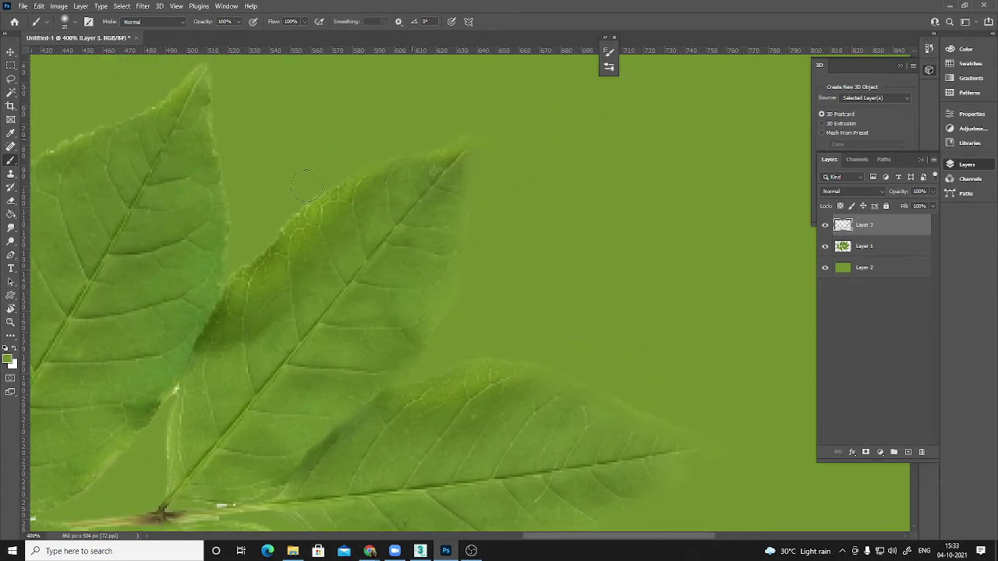
{"action": "left_click_drag", "start_coordinate": [264, 226], "coordinate": [220, 287]}
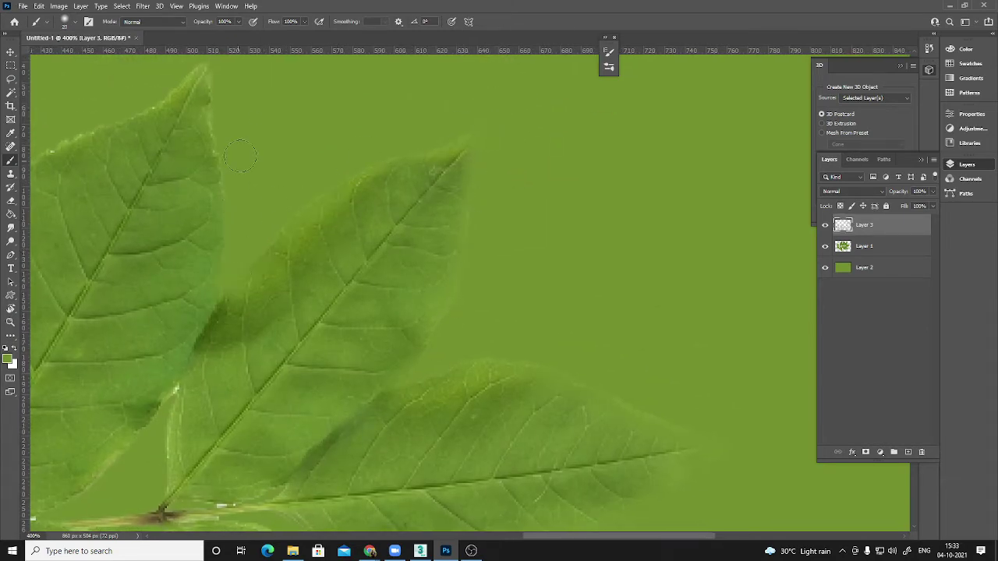
Cover the light edges of the two large middle upper leaves with the background green.
{"action": "mouse_move", "coordinate": [241, 122]}
{"action": "left_mouse_down"}
{"action": "mouse_move", "coordinate": [348, 211]}
{"action": "mouse_move", "coordinate": [337, 215]}
{"action": "left_mouse_up"}
{"action": "mouse_move", "coordinate": [326, 265]}
{"action": "left_mouse_down"}
{"action": "mouse_move", "coordinate": [321, 205]}
{"action": "mouse_move", "coordinate": [301, 159]}
{"action": "mouse_move", "coordinate": [406, 125]}
{"action": "left_mouse_up"}
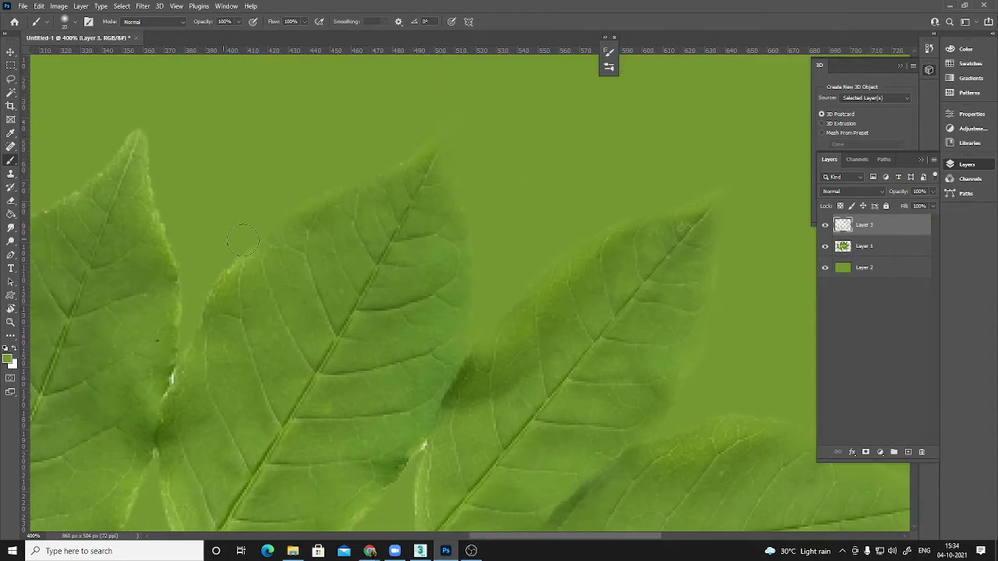
{"action": "mouse_move", "coordinate": [243, 240]}
{"action": "left_mouse_down"}
{"action": "mouse_move", "coordinate": [200, 309]}
{"action": "mouse_move", "coordinate": [173, 389]}
{"action": "left_mouse_up"}
{"action": "mouse_move", "coordinate": [185, 275]}
{"action": "left_mouse_down"}
{"action": "mouse_move", "coordinate": [160, 219]}
{"action": "mouse_move", "coordinate": [146, 127]}
{"action": "left_mouse_up"}
{"action": "left_click_drag", "start_coordinate": [260, 129], "coordinate": [568, 95]}
{"action": "mouse_move", "coordinate": [431, 111]}
{"action": "left_mouse_down"}
{"action": "mouse_move", "coordinate": [326, 189]}
{"action": "mouse_move", "coordinate": [209, 355]}
{"action": "mouse_move", "coordinate": [271, 179]}
{"action": "left_mouse_up"}
{"action": "mouse_move", "coordinate": [281, 217]}
{"action": "left_mouse_down"}
{"action": "mouse_move", "coordinate": [261, 284]}
{"action": "mouse_move", "coordinate": [273, 342]}
{"action": "mouse_move", "coordinate": [318, 394]}
{"action": "left_mouse_up"}
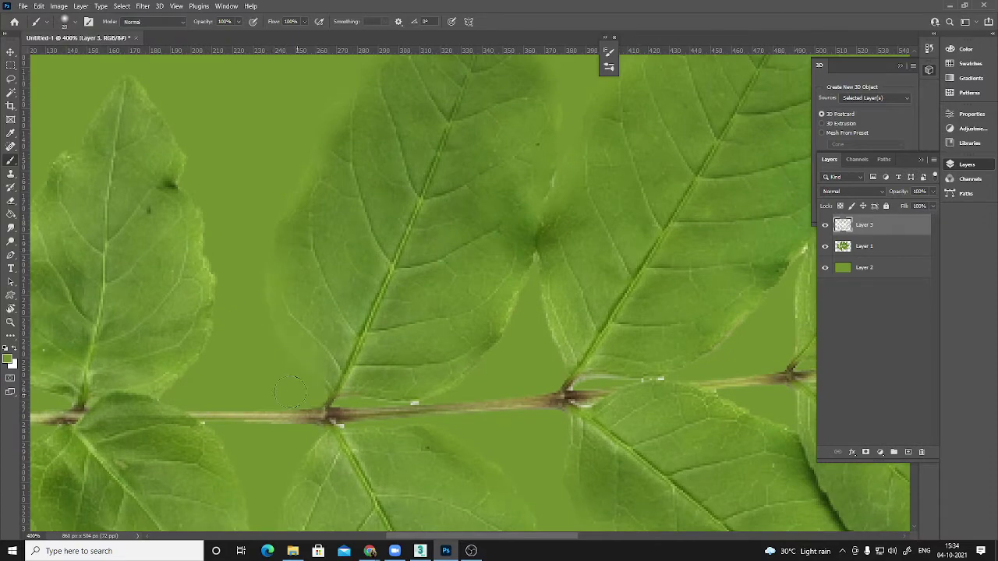
Blend the edges of the small upper leaf near the cut end and touch up the gaps between the middle leaves.
{"action": "mouse_move", "coordinate": [162, 382]}
{"action": "left_mouse_down"}
{"action": "mouse_move", "coordinate": [186, 371]}
{"action": "mouse_move", "coordinate": [216, 242]}
{"action": "left_mouse_up"}
{"action": "left_click_drag", "start_coordinate": [209, 171], "coordinate": [260, 211]}
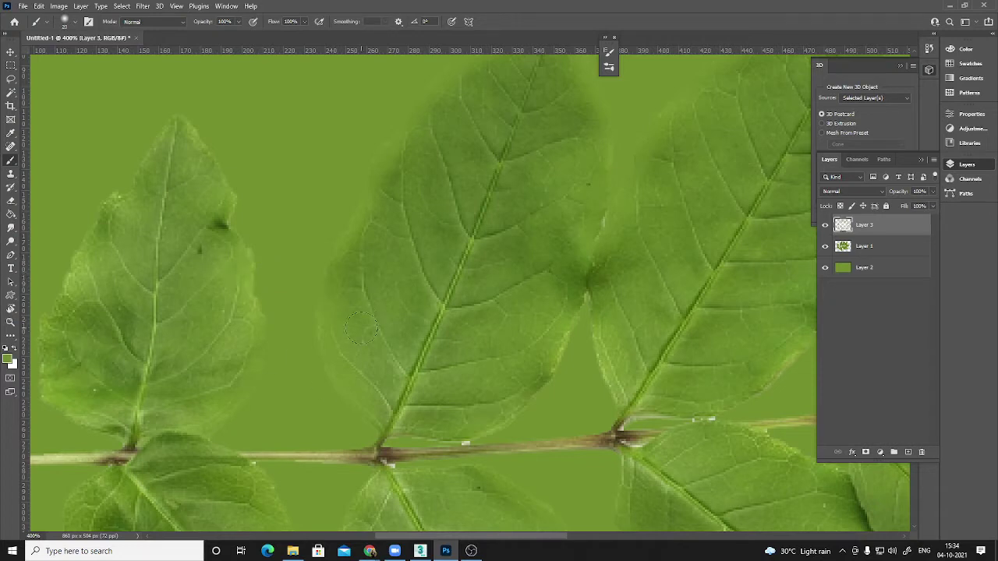
{"action": "key", "text": "ctrl+0"}
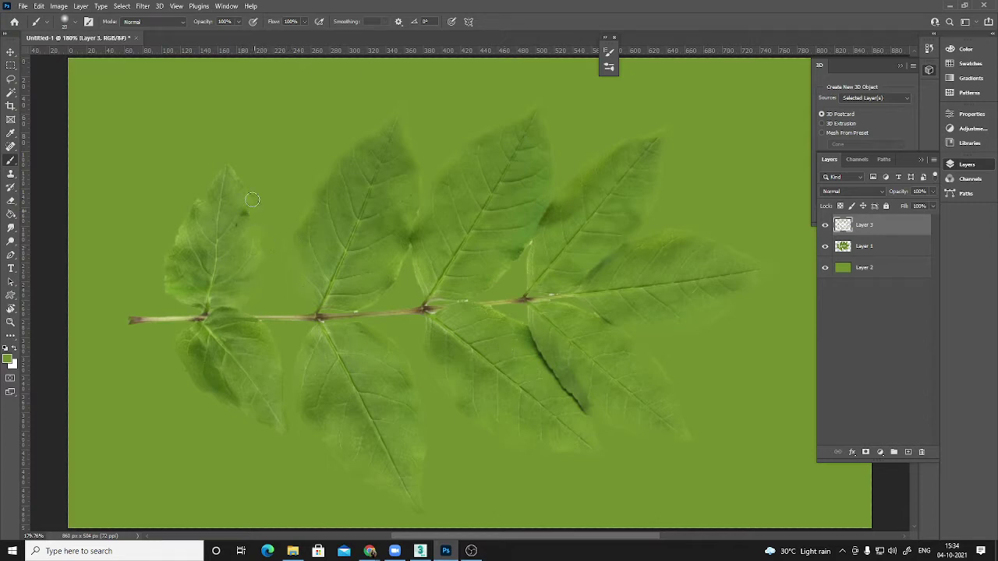
{"action": "mouse_move", "coordinate": [220, 159]}
{"action": "left_mouse_down"}
{"action": "mouse_move", "coordinate": [163, 238]}
{"action": "mouse_move", "coordinate": [169, 295]}
{"action": "mouse_move", "coordinate": [193, 305]}
{"action": "left_mouse_up"}
{"action": "left_click_drag", "start_coordinate": [408, 245], "coordinate": [404, 257]}
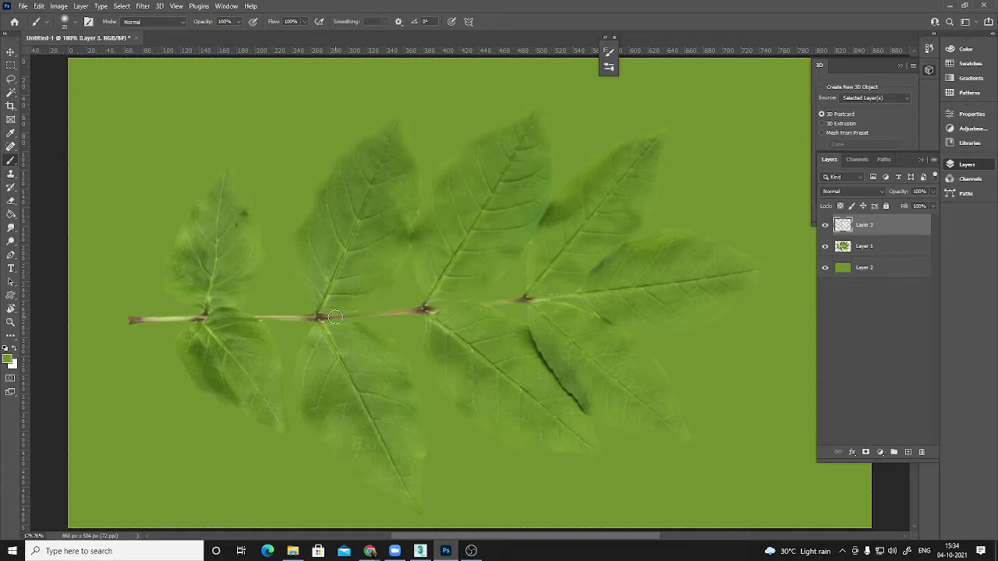
Save a copy of the leaf texture as a Targa file named leaf_01 with alpha channels at 32 bits/pixel.
{"action": "key", "text": "ctrl+minus"}
{"action": "key", "text": "ctrl+minus"}
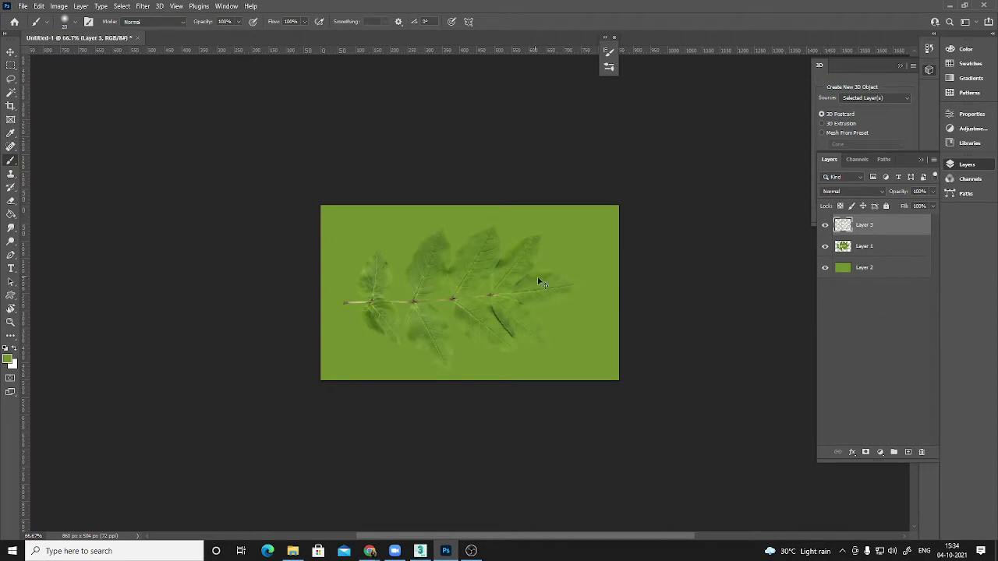
{"action": "key", "text": "ctrl+alt+s"}
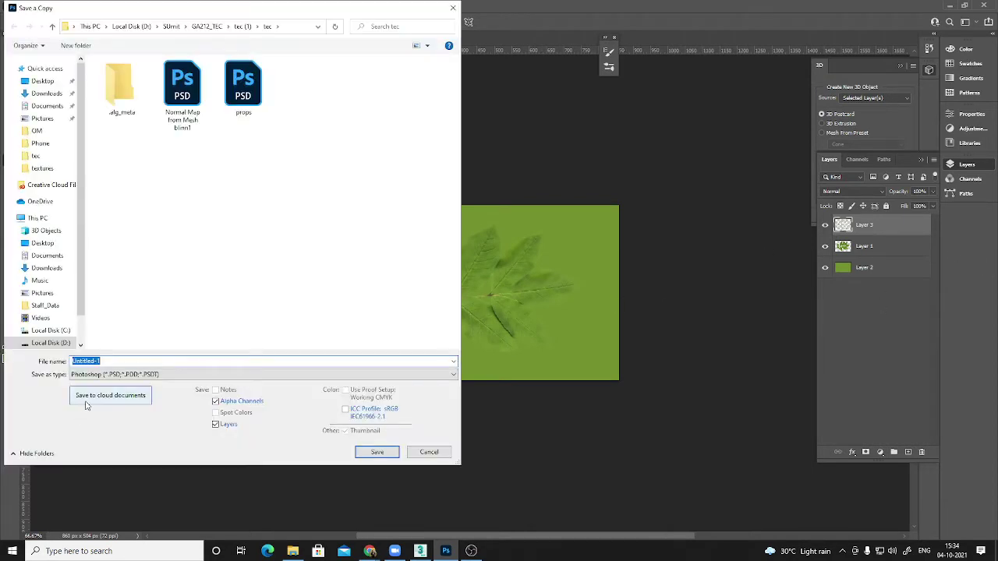
{"action": "left_click", "coordinate": [158, 374]}
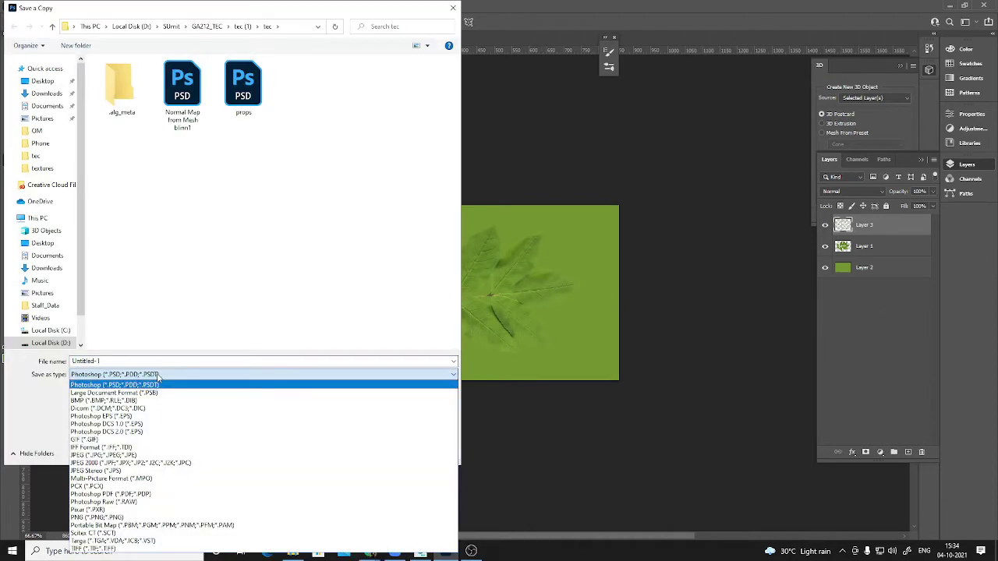
{"action": "left_click", "coordinate": [97, 541]}
{"action": "left_click", "coordinate": [122, 360]}
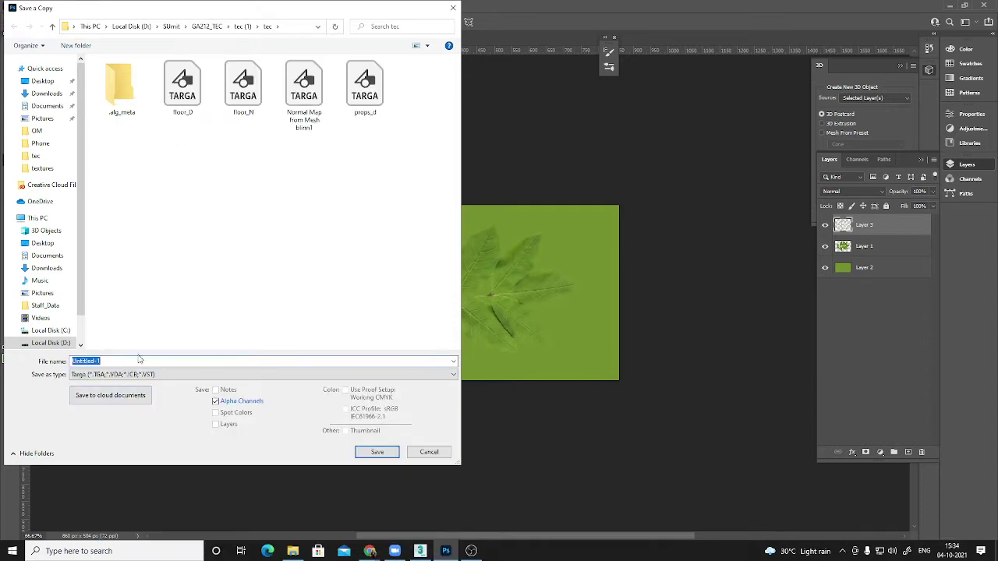
{"action": "type", "text": "t"}
{"action": "type", "text": "eaf"}
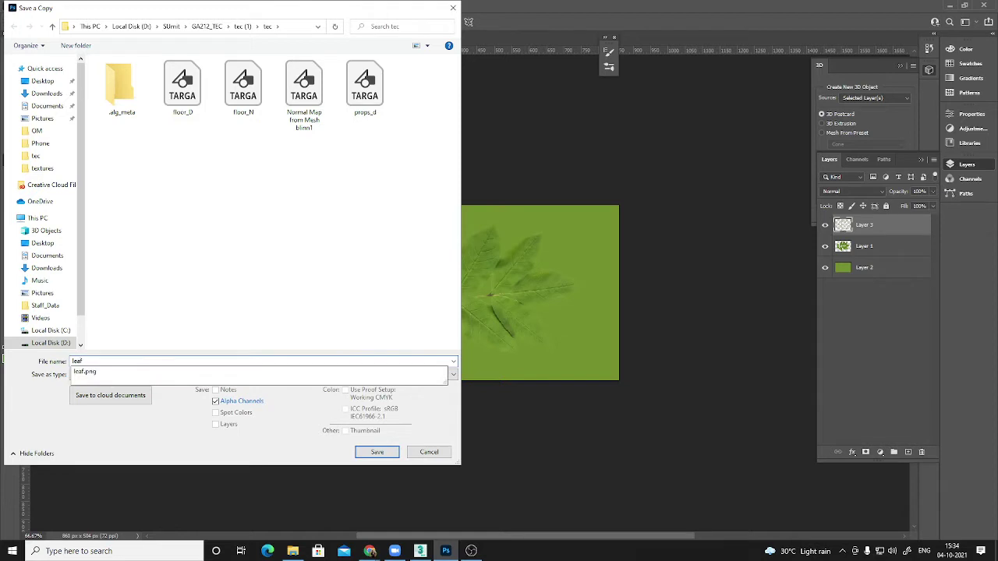
{"action": "type", "text": "_D"}
{"action": "key", "text": "Return"}
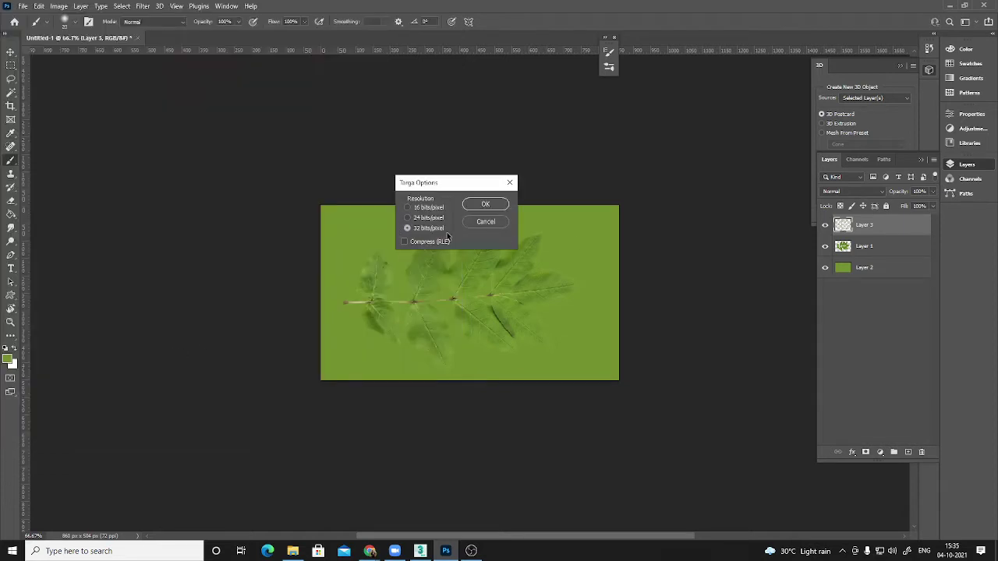
{"action": "left_click", "coordinate": [488, 208]}
Switch to 3ds Max and apply the saved leaf_01.tga image file to the leaf plane.
{"action": "left_click", "coordinate": [949, 6]}
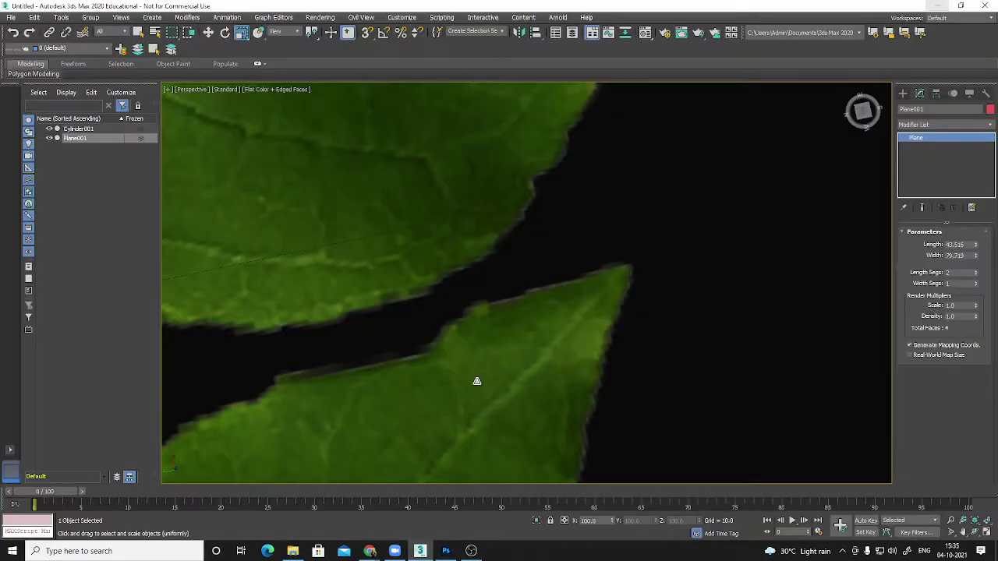
{"action": "middle_click_drag", "start_coordinate": [477, 381], "coordinate": [485, 330]}
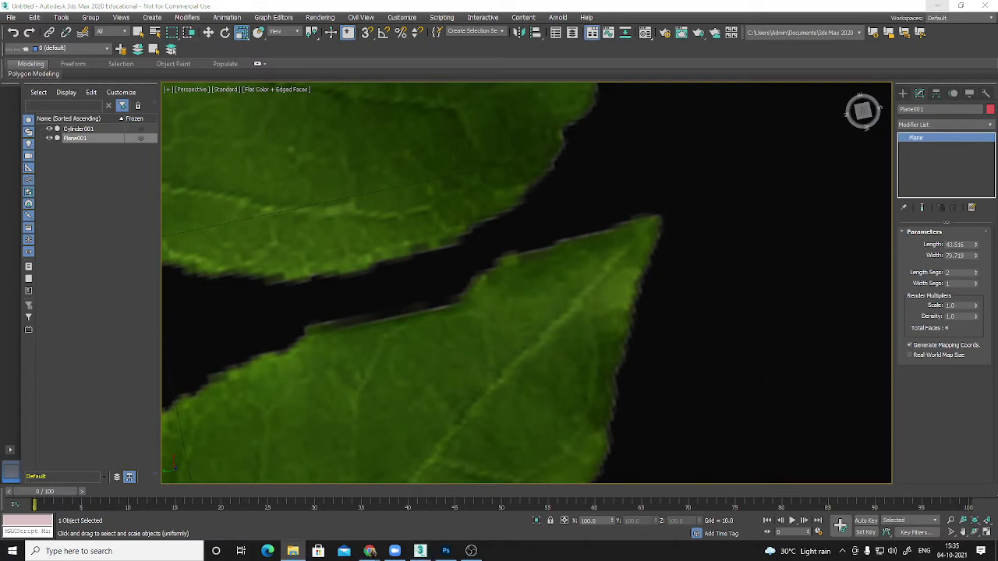
{"action": "left_click_drag", "start_coordinate": [149, 232], "coordinate": [405, 392]}
{"action": "scroll", "coordinate": [404, 393], "scroll_direction": "down", "scroll_amount": 8}
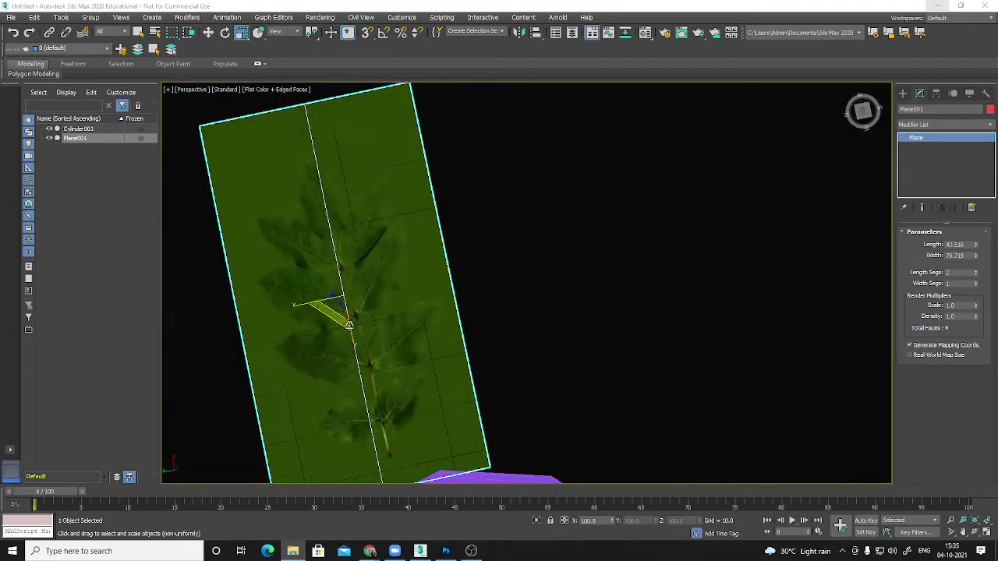
{"action": "scroll", "coordinate": [499, 330], "scroll_direction": "up", "scroll_amount": 2}
Copy the plane material's leaf_01.tga diffuse map into its Opacity map and set the mono channel output to Alpha.
{"action": "key", "text": "m"}
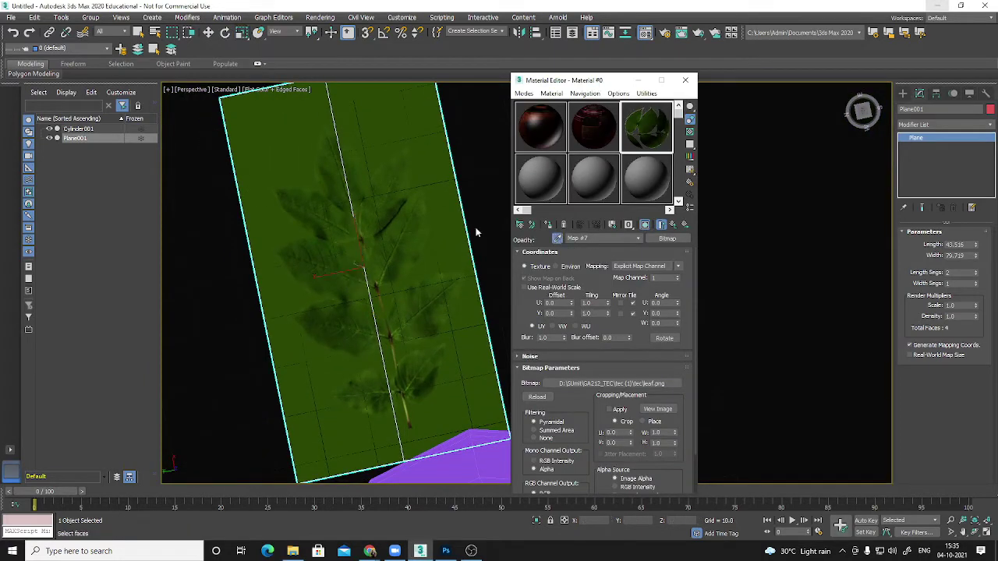
{"action": "left_click", "coordinate": [548, 225]}
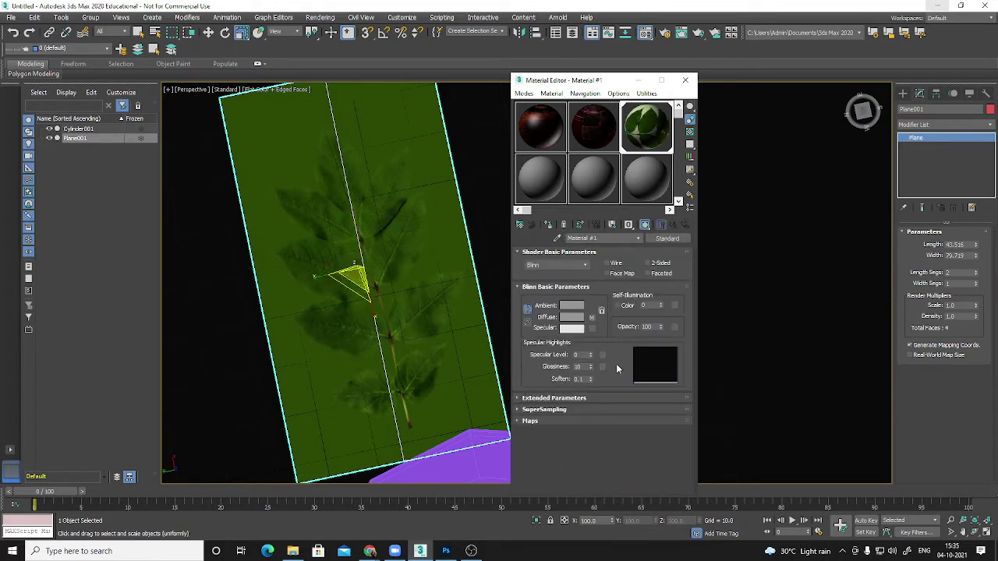
{"action": "left_click", "coordinate": [583, 423]}
{"action": "scroll", "coordinate": [592, 413], "scroll_direction": "down", "scroll_amount": 5}
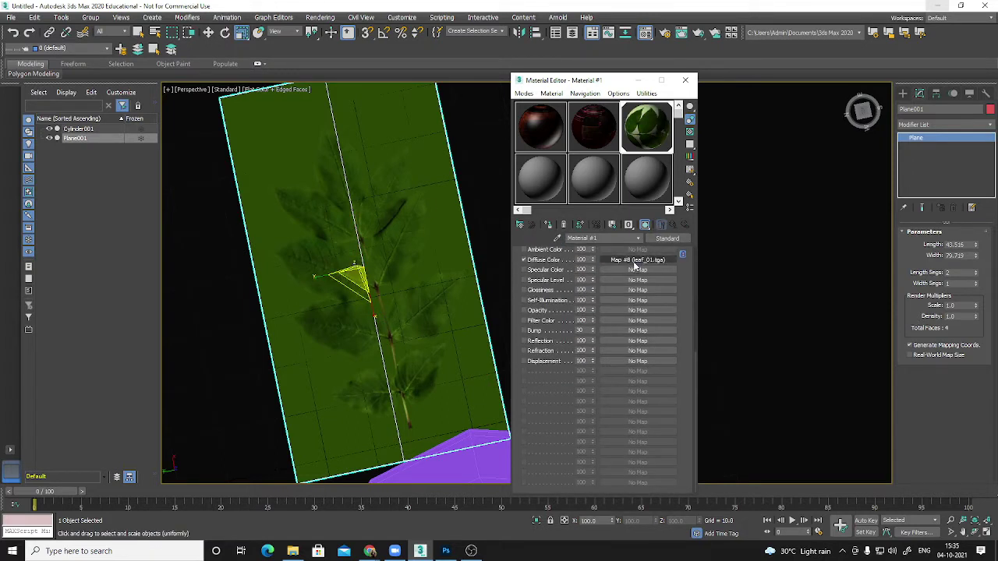
{"action": "left_click_drag", "start_coordinate": [628, 310], "coordinate": [620, 316]}
{"action": "left_click", "coordinate": [617, 315]}
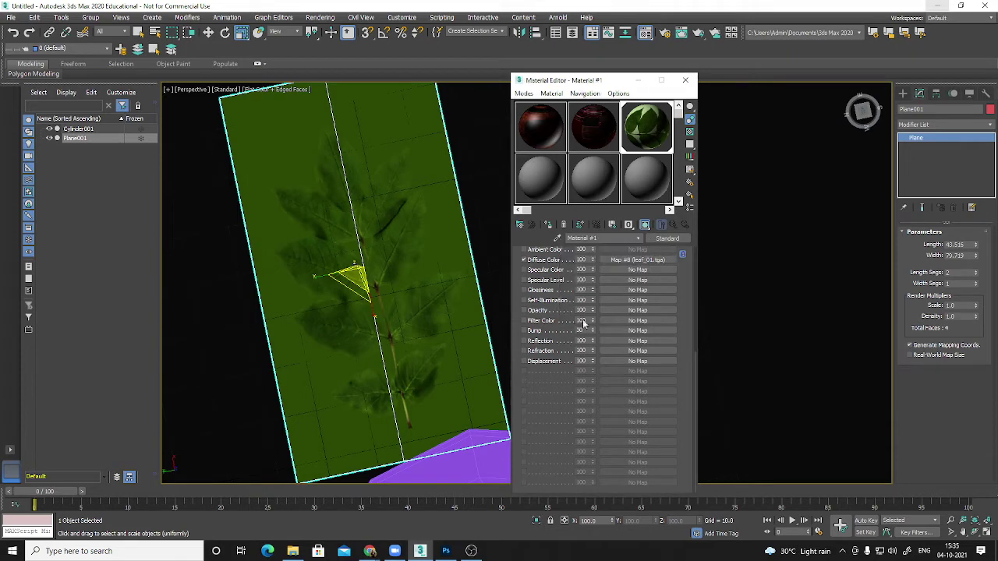
{"action": "left_click", "coordinate": [636, 310]}
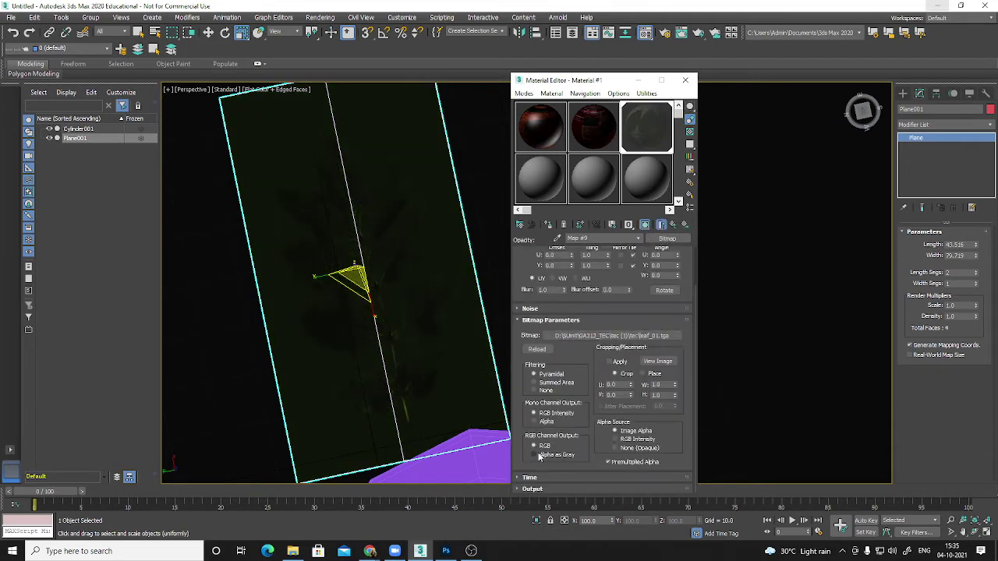
{"action": "left_click", "coordinate": [547, 422]}
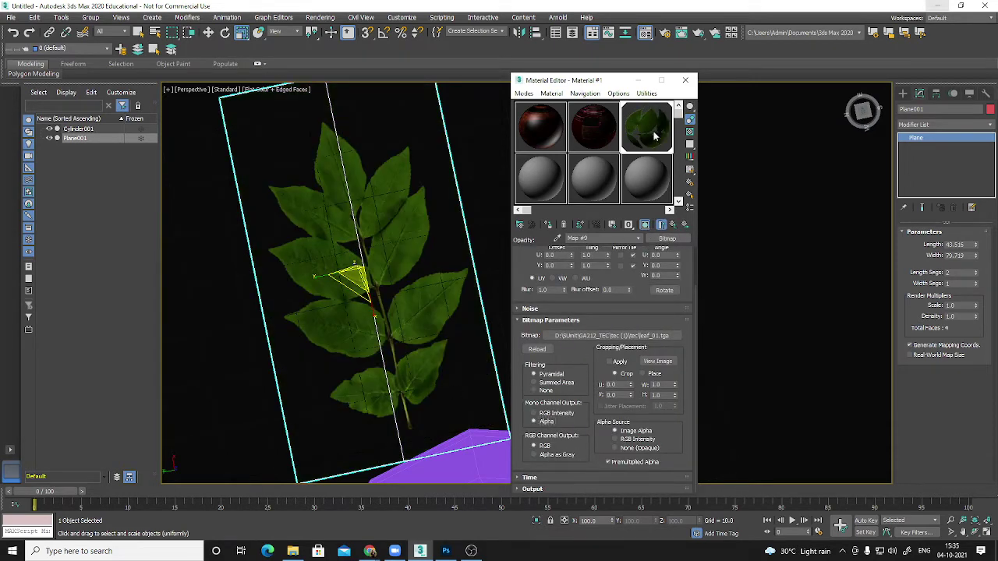
{"action": "left_click", "coordinate": [685, 80]}
Examine the cut-out leaf edges on the plane up close and from several angles beside the pot.
{"action": "left_click", "coordinate": [576, 274]}
{"action": "scroll", "coordinate": [501, 357], "scroll_direction": "up", "scroll_amount": 10}
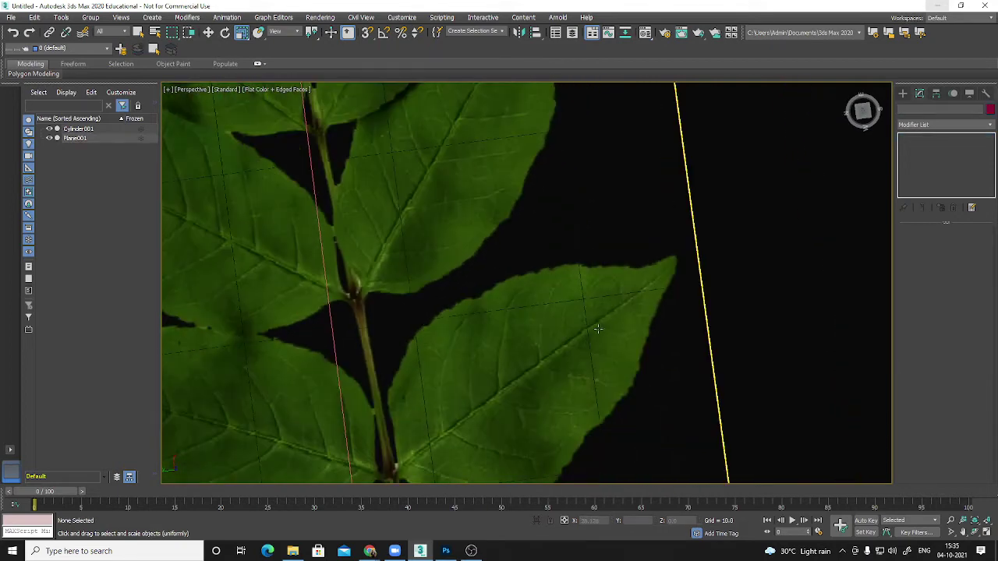
{"action": "scroll", "coordinate": [657, 334], "scroll_direction": "down", "scroll_amount": 10}
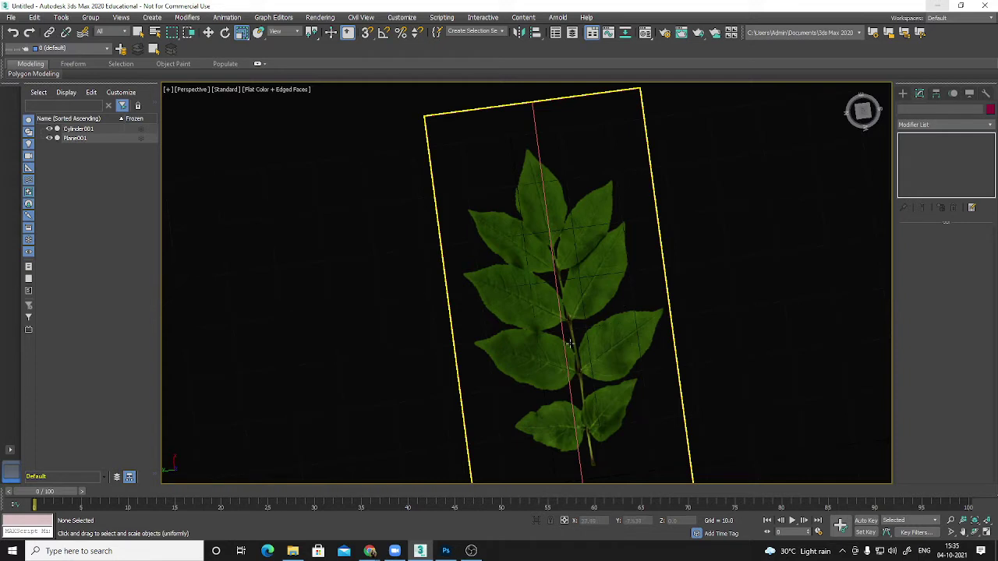
{"action": "scroll", "coordinate": [570, 343], "scroll_direction": "down", "scroll_amount": 5}
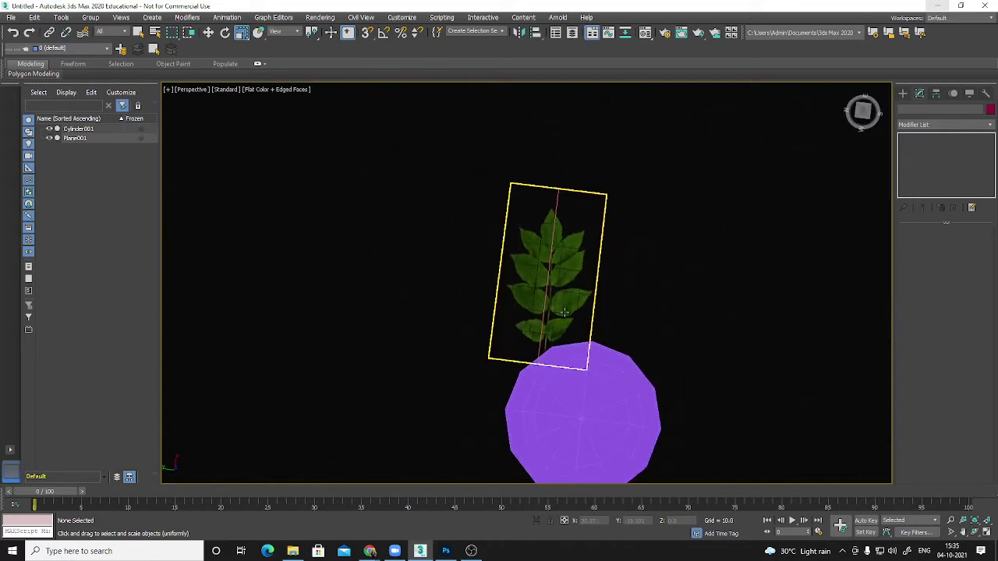
{"action": "middle_click_drag", "start_coordinate": [564, 311], "coordinate": [610, 276], "text": "alt"}
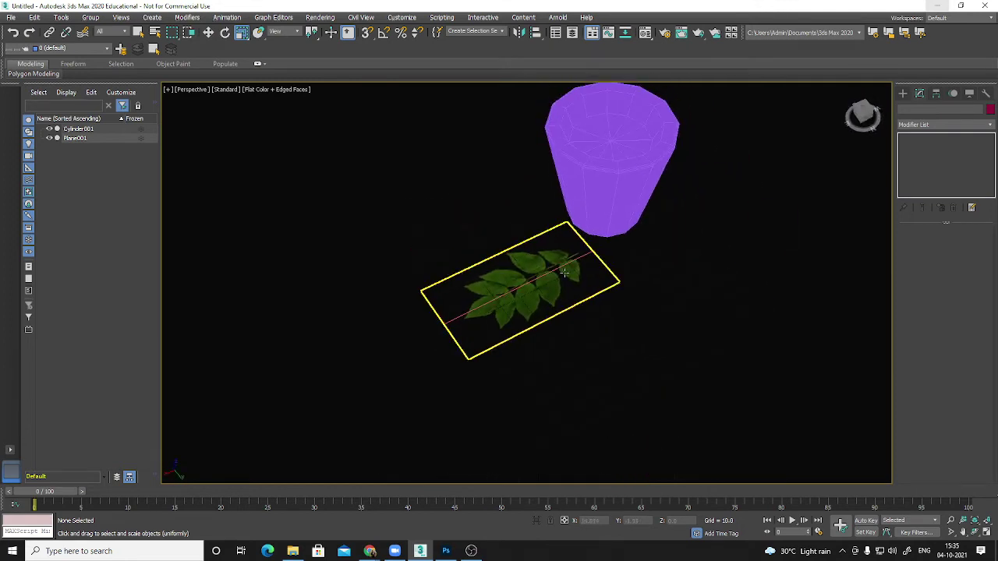
{"action": "scroll", "coordinate": [563, 272], "scroll_direction": "up", "scroll_amount": 4}
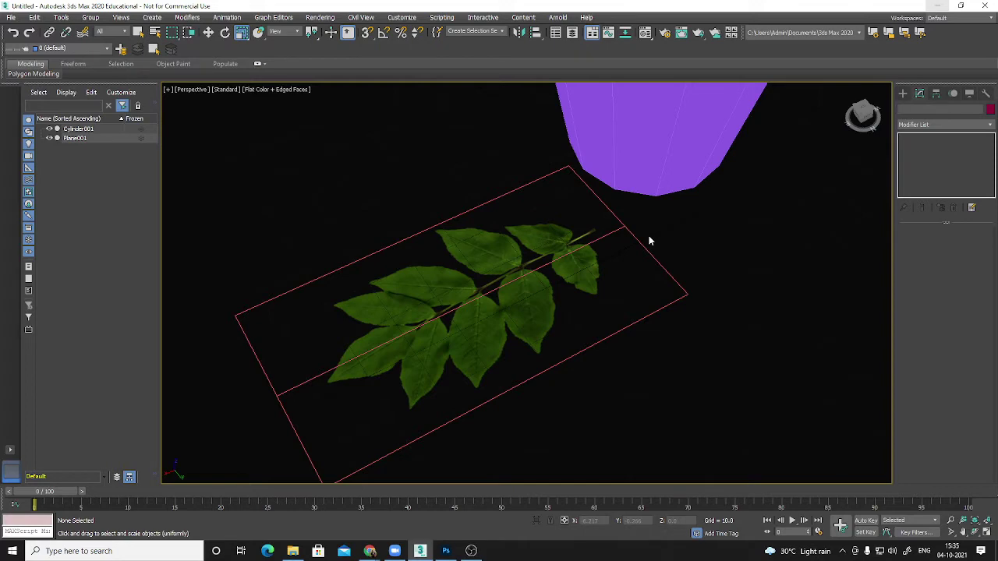
{"action": "middle_click_drag", "start_coordinate": [580, 261], "coordinate": [594, 251], "text": "alt"}
Convert the leaf plane to an Editable Poly.
{"action": "left_click", "coordinate": [573, 213]}
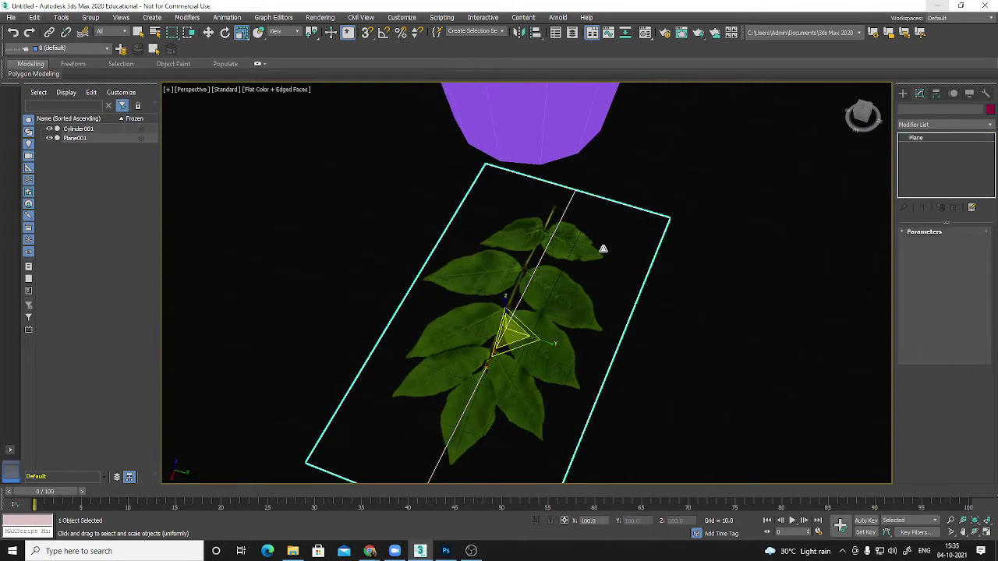
{"action": "middle_click_drag", "start_coordinate": [544, 287], "coordinate": [550, 249], "text": "alt"}
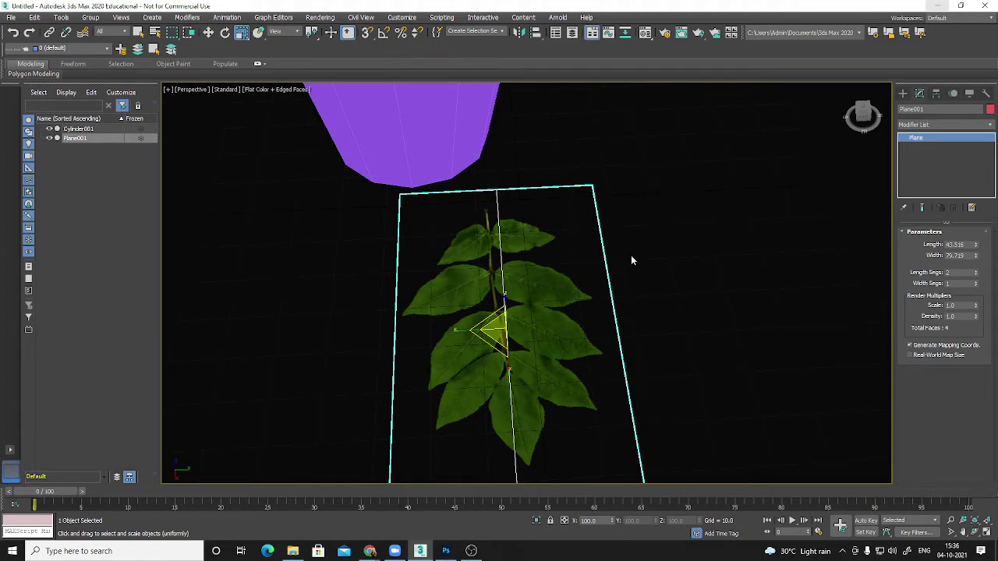
{"action": "right_click", "coordinate": [916, 144]}
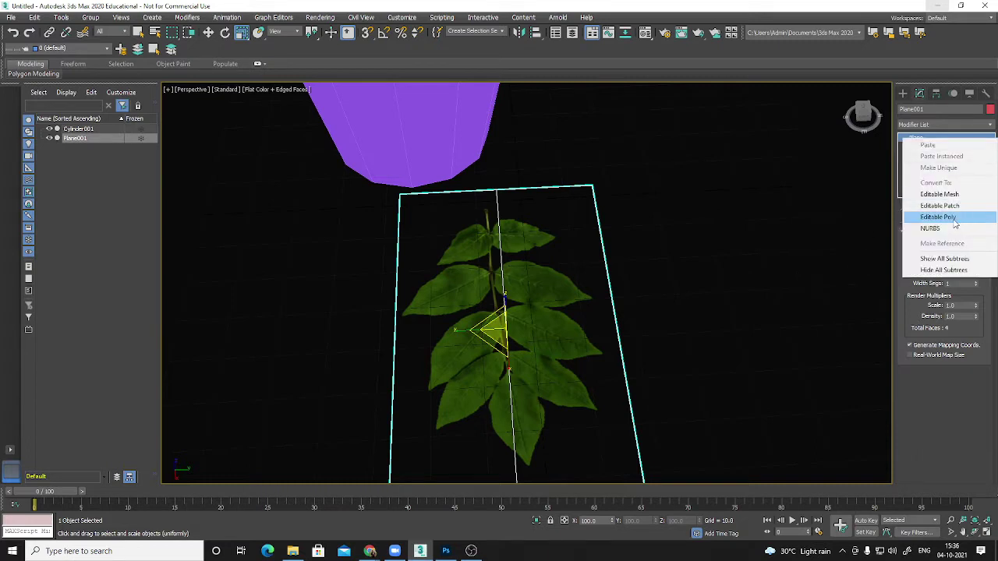
{"action": "left_click", "coordinate": [957, 217]}
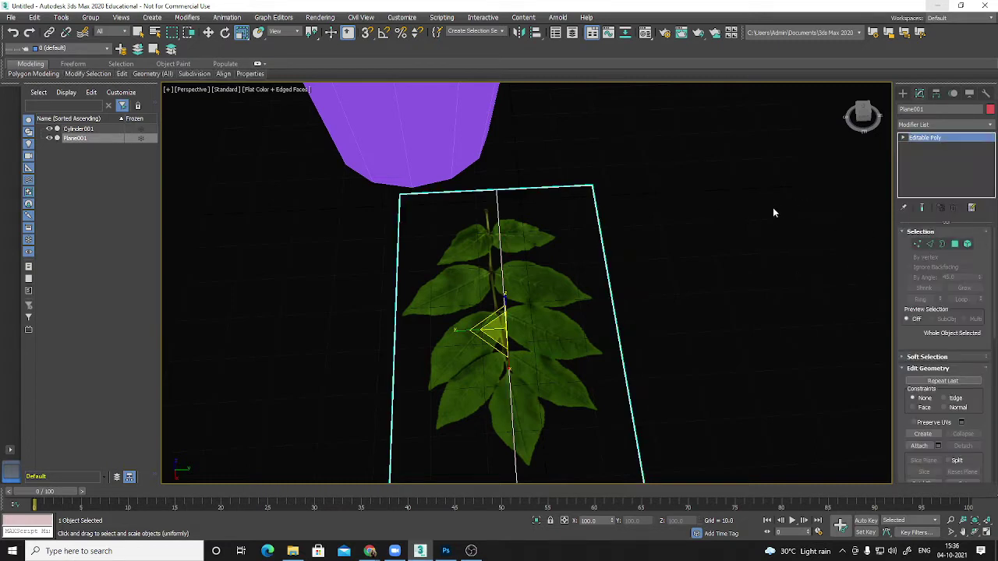
Enable Preserve UVs and move the plane's three stem-side vertices inward to the cut end of the stem.
{"action": "left_click", "coordinate": [917, 244]}
{"action": "left_click_drag", "start_coordinate": [306, 149], "coordinate": [718, 219]}
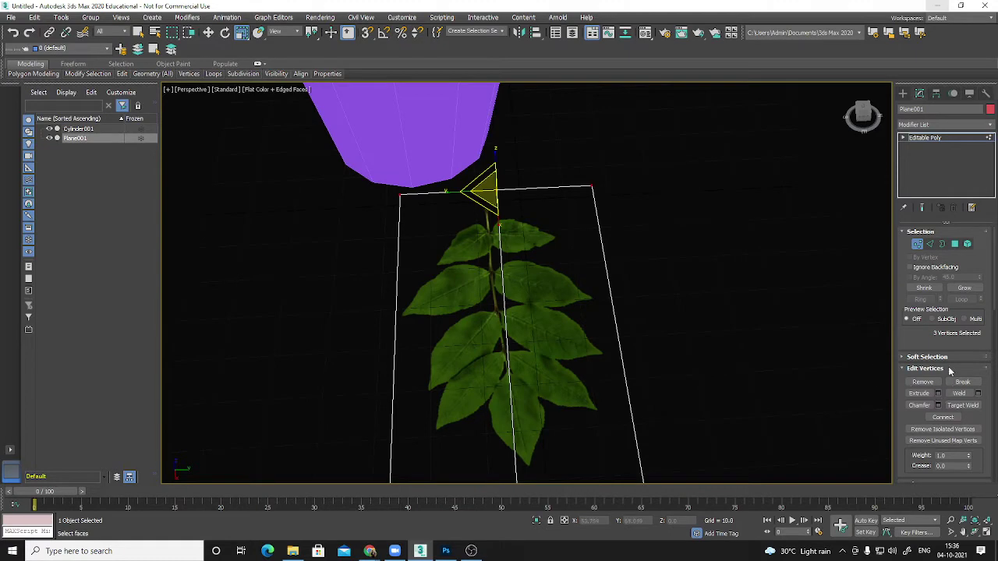
{"action": "scroll", "coordinate": [948, 373], "scroll_direction": "down", "scroll_amount": 5}
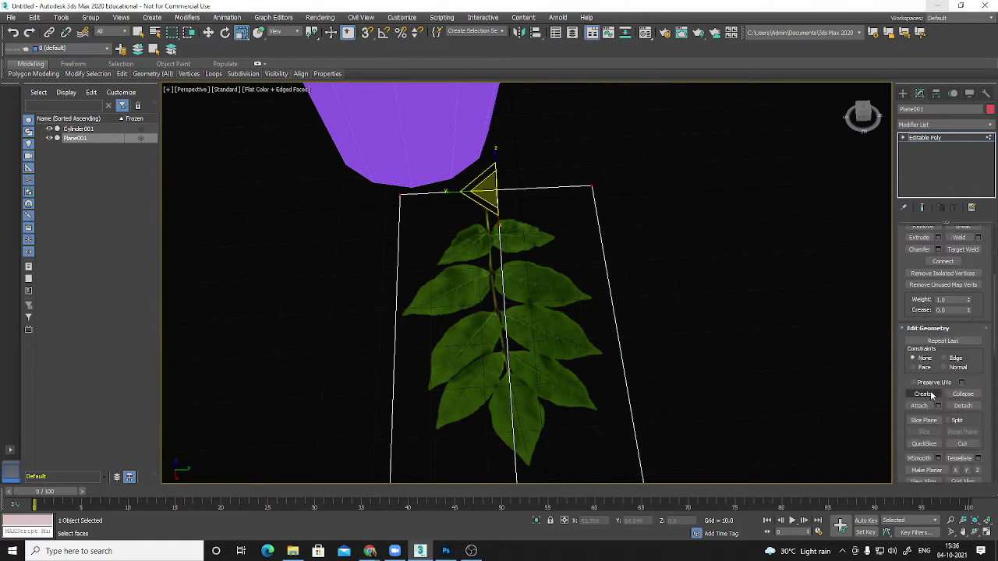
{"action": "middle_click_drag", "start_coordinate": [581, 319], "coordinate": [519, 294], "text": "alt"}
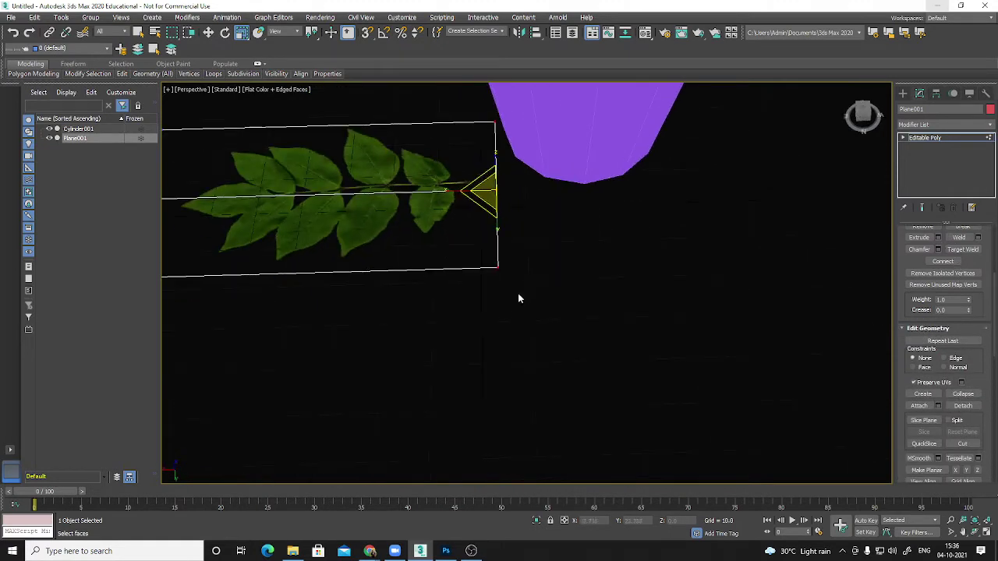
{"action": "key", "text": "w"}
{"action": "scroll", "coordinate": [517, 299], "scroll_direction": "up", "scroll_amount": 8}
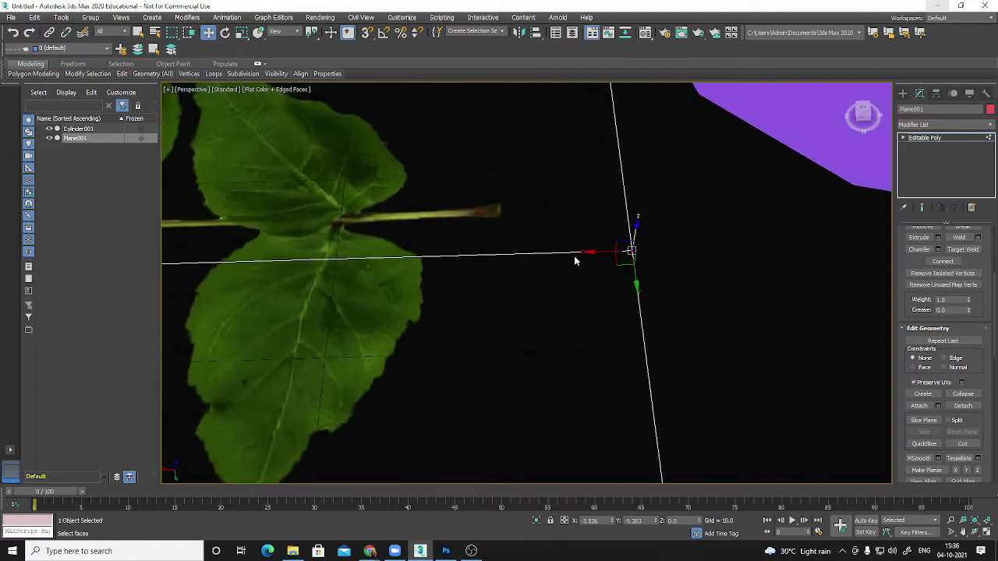
{"action": "left_click_drag", "start_coordinate": [574, 250], "coordinate": [460, 247]}
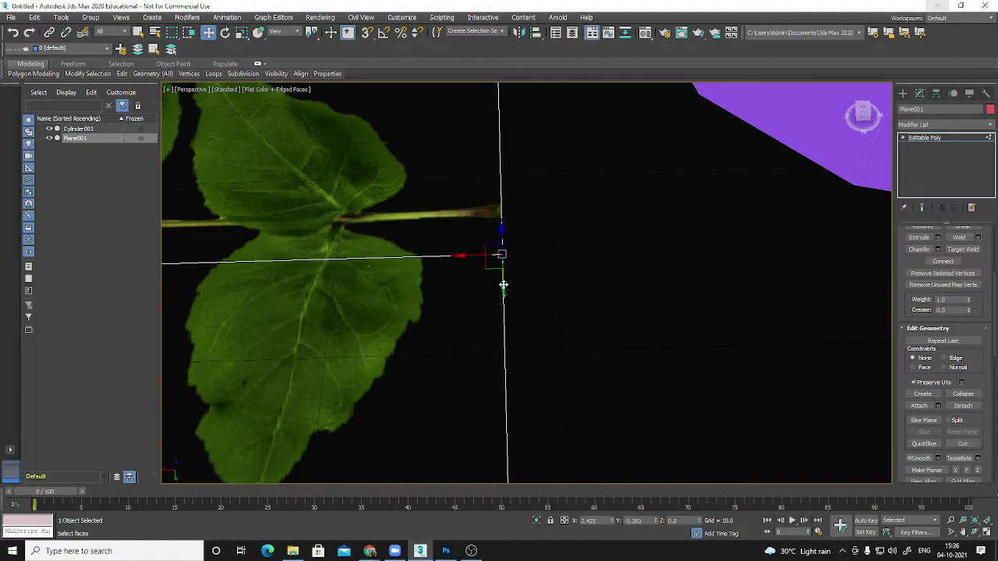
Move the middle vertex at the cut end onto the stem and shift the middle vertex at the opposite end toward the leaf tip.
{"action": "left_click_drag", "start_coordinate": [504, 285], "coordinate": [507, 243]}
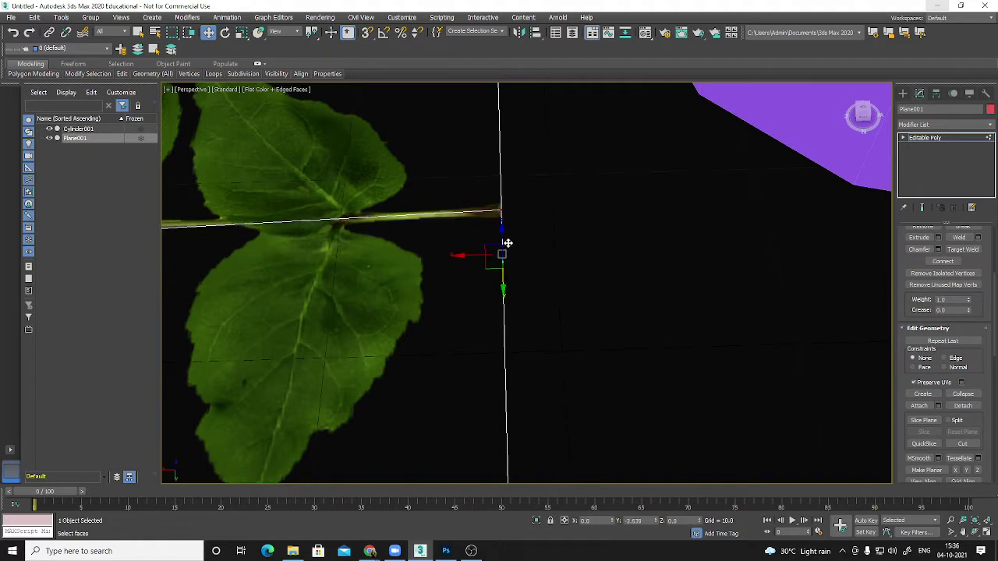
{"action": "scroll", "coordinate": [559, 323], "scroll_direction": "down", "scroll_amount": 6}
{"action": "scroll", "coordinate": [341, 310], "scroll_direction": "up", "scroll_amount": 6}
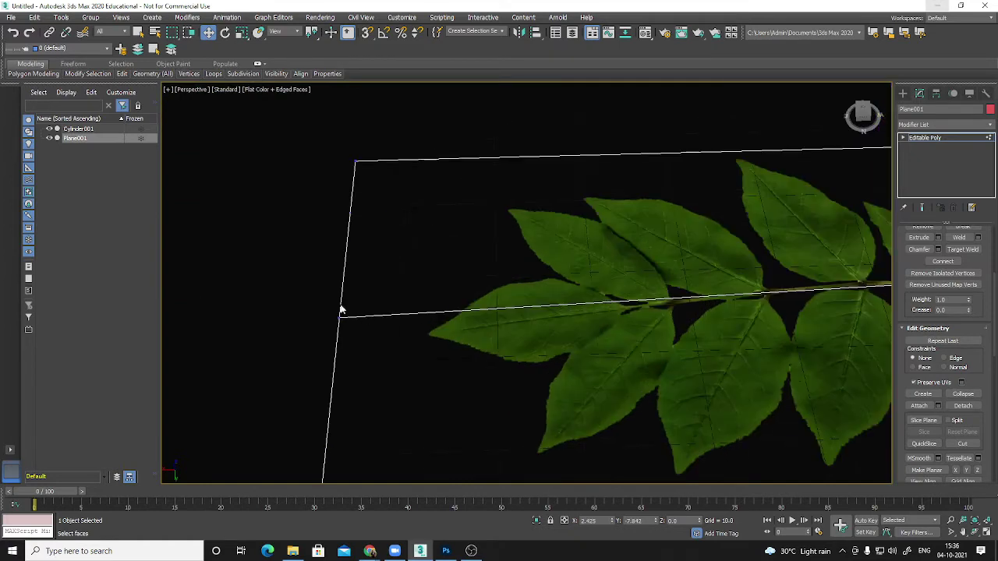
{"action": "left_click_drag", "start_coordinate": [336, 352], "coordinate": [335, 378]}
Move the three vertices of the plane's far edge inward to the branch's tip leaf.
{"action": "middle_click_drag", "start_coordinate": [469, 373], "coordinate": [531, 329]}
{"action": "scroll", "coordinate": [530, 327], "scroll_direction": "down", "scroll_amount": 6}
{"action": "left_click_drag", "start_coordinate": [420, 189], "coordinate": [496, 435]}
{"action": "scroll", "coordinate": [535, 346], "scroll_direction": "up", "scroll_amount": 6}
{"action": "left_click_drag", "start_coordinate": [392, 241], "coordinate": [440, 237]}
{"action": "middle_click_drag", "start_coordinate": [525, 267], "coordinate": [526, 280]}
{"action": "scroll", "coordinate": [438, 298], "scroll_direction": "up", "scroll_amount": 3}
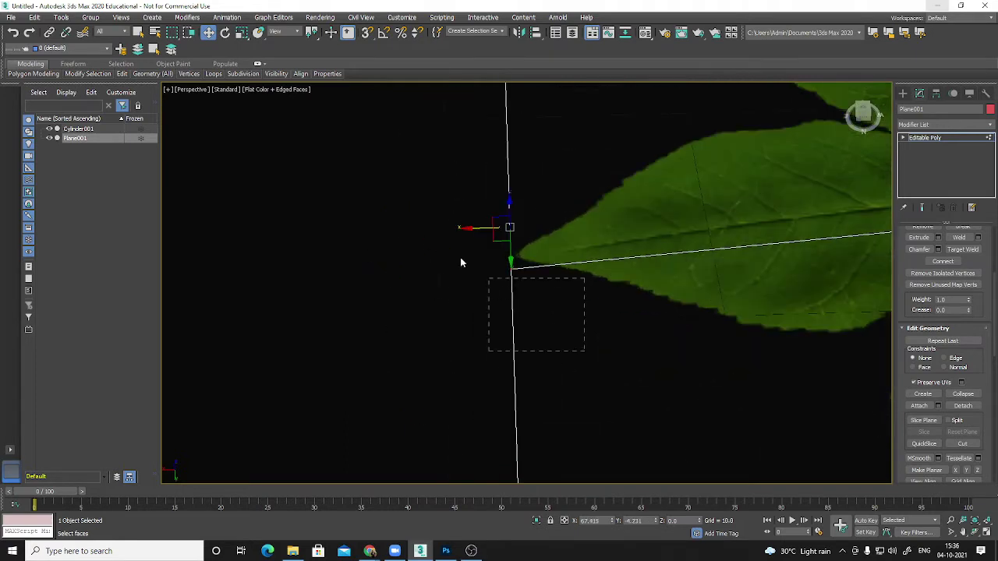
Align the far edge's middle vertex with the point of the tip leaf.
{"action": "left_click_drag", "start_coordinate": [460, 258], "coordinate": [460, 257]}
{"action": "left_click", "coordinate": [522, 317]}
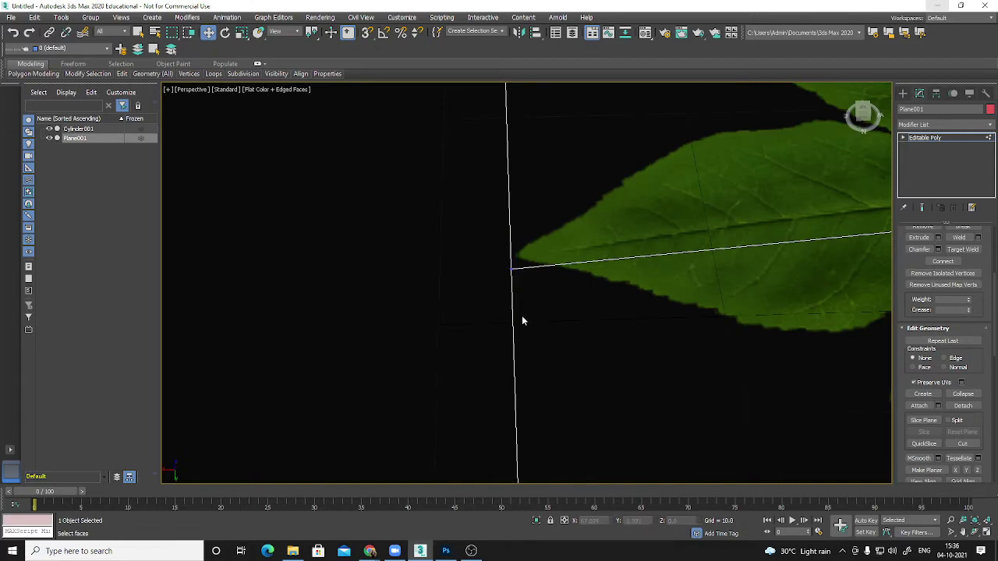
{"action": "left_click", "coordinate": [511, 268]}
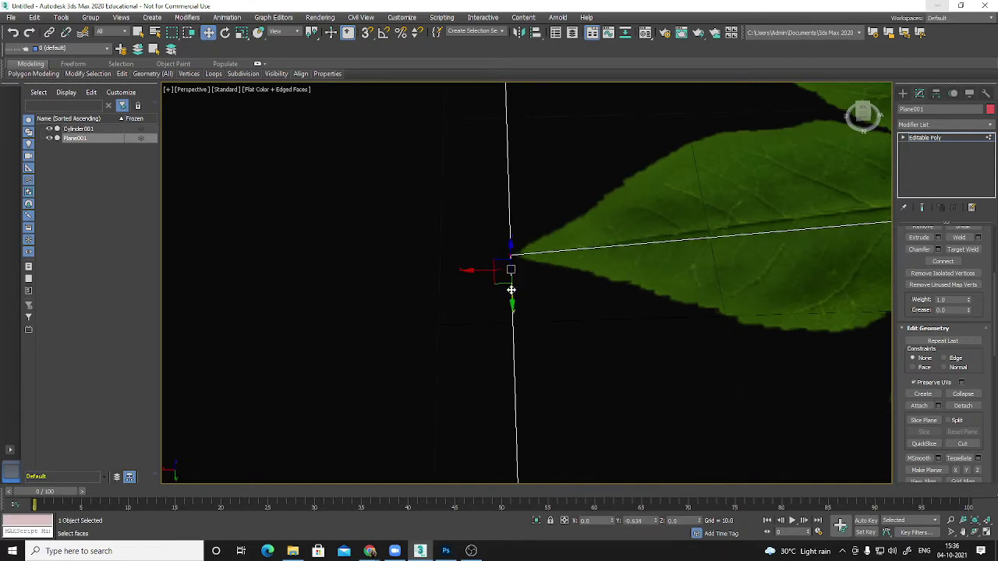
{"action": "scroll", "coordinate": [519, 283], "scroll_direction": "down", "scroll_amount": 3}
{"action": "scroll", "coordinate": [691, 309], "scroll_direction": "down", "scroll_amount": 2}
{"action": "middle_click_drag", "start_coordinate": [701, 314], "coordinate": [600, 324], "text": "alt"}
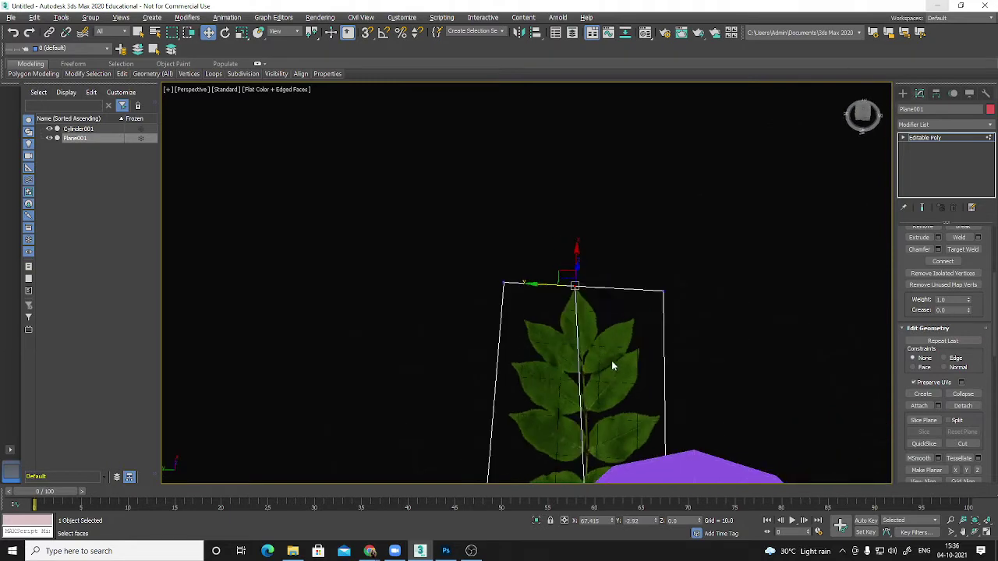
Lower the plane's two long side edges below the stem line so the leaf folds down on both sides.
{"action": "middle_click_drag", "start_coordinate": [562, 428], "coordinate": [487, 325]}
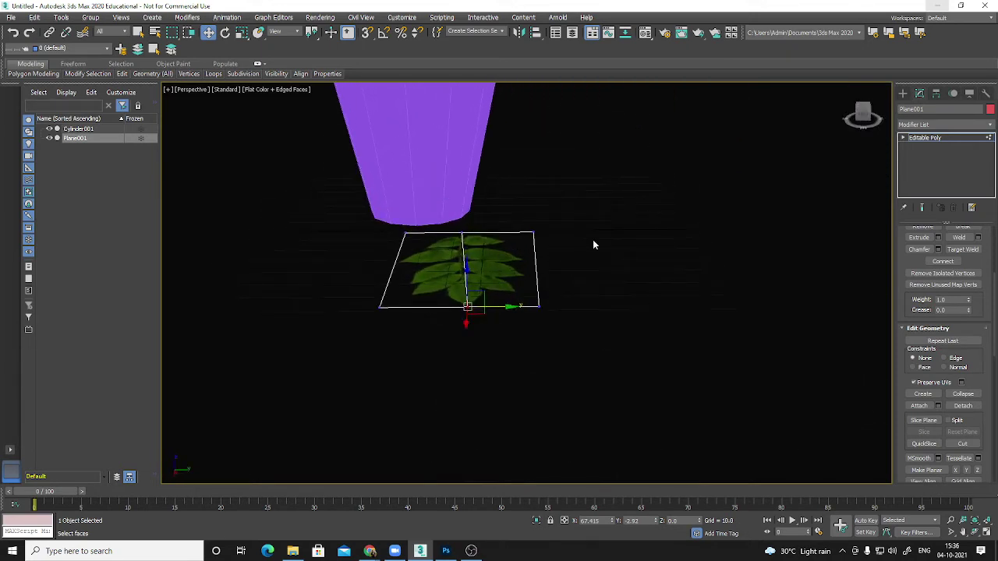
{"action": "left_click", "coordinate": [536, 269]}
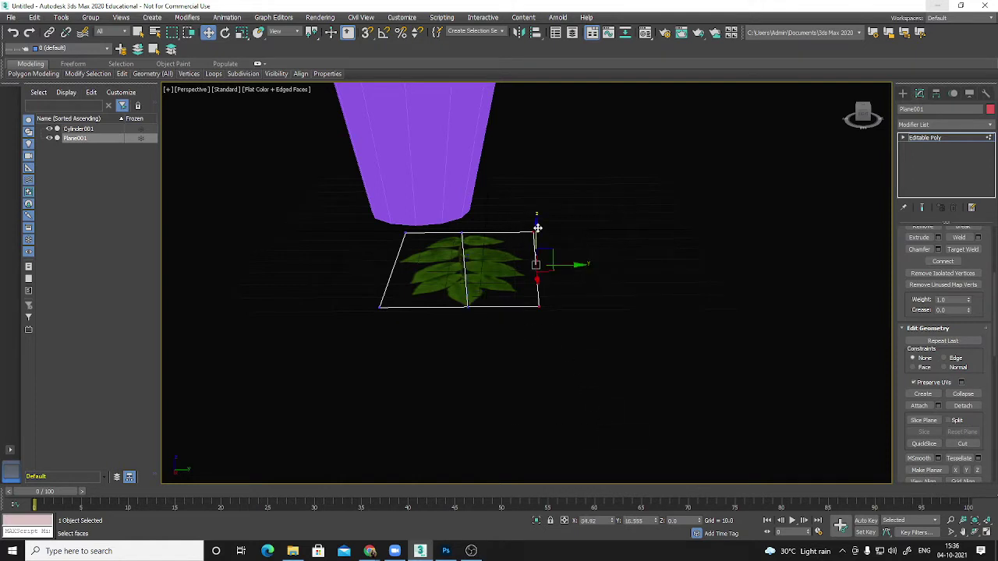
{"action": "left_click_drag", "start_coordinate": [537, 226], "coordinate": [538, 243]}
{"action": "left_click_drag", "start_coordinate": [323, 208], "coordinate": [336, 227]}
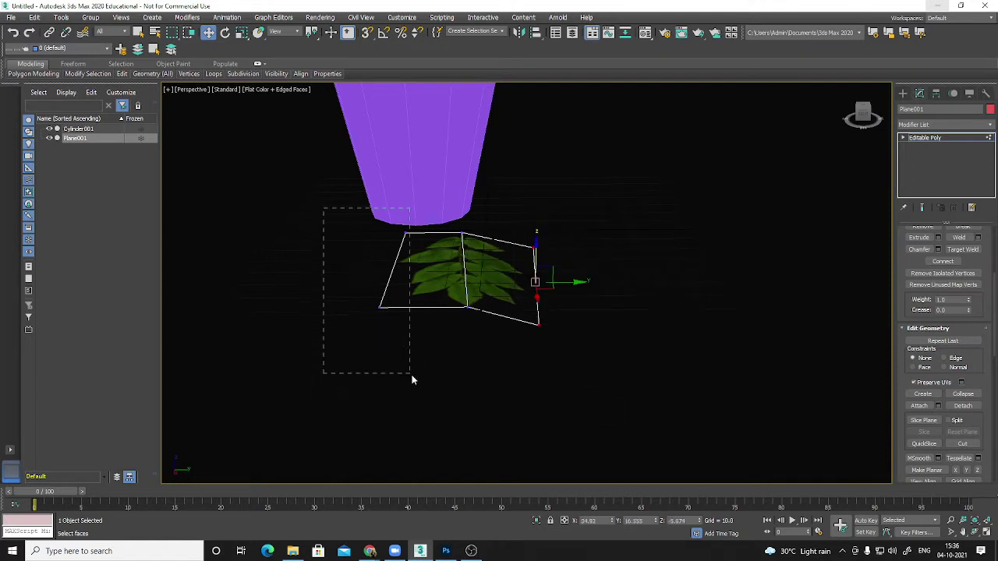
{"action": "left_click_drag", "start_coordinate": [412, 379], "coordinate": [411, 378]}
{"action": "left_click_drag", "start_coordinate": [391, 230], "coordinate": [393, 246]}
{"action": "middle_click_drag", "start_coordinate": [382, 318], "coordinate": [473, 366], "text": "alt"}
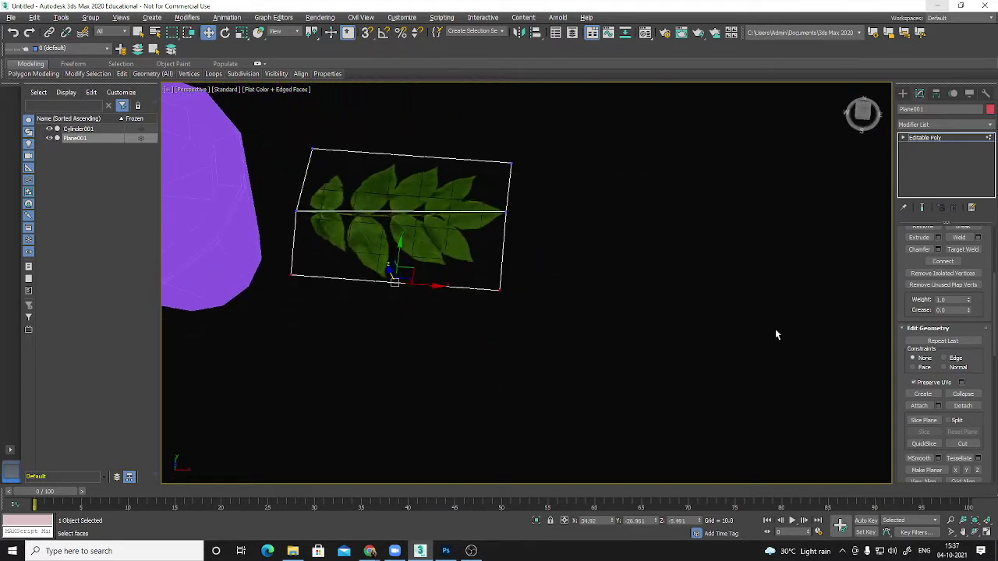
{"action": "middle_click_drag", "start_coordinate": [560, 247], "coordinate": [590, 255], "text": "alt"}
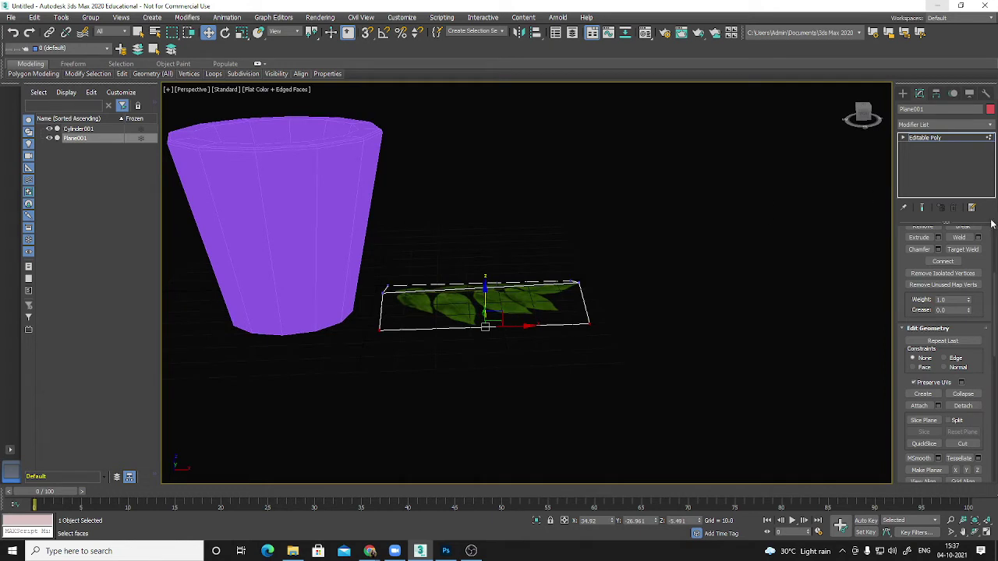
Connect the plane's three lengthwise edge lines with a crosswise edge at mid-length and raise it slightly to arch the leaf.
{"action": "left_click", "coordinate": [924, 139]}
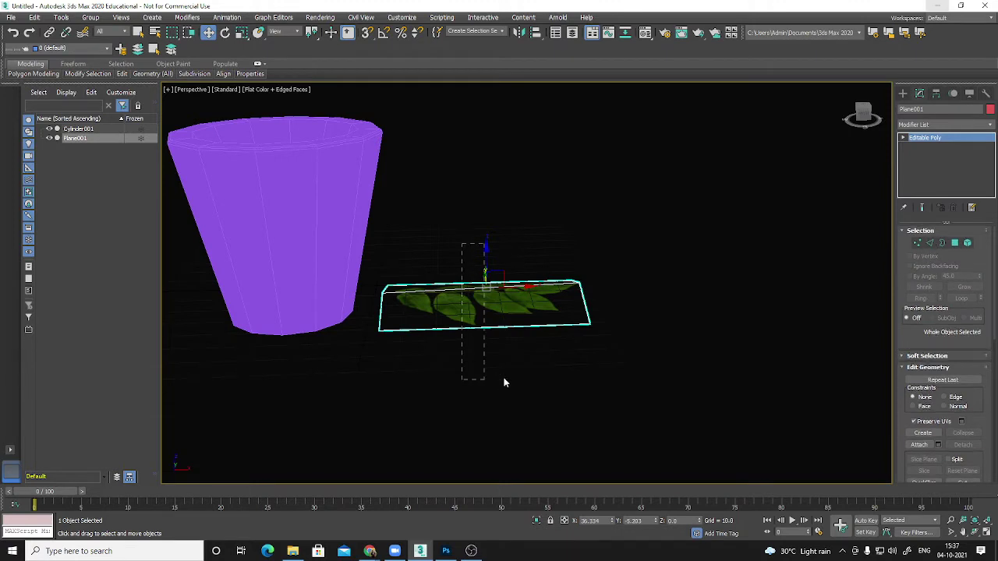
{"action": "left_click", "coordinate": [930, 244]}
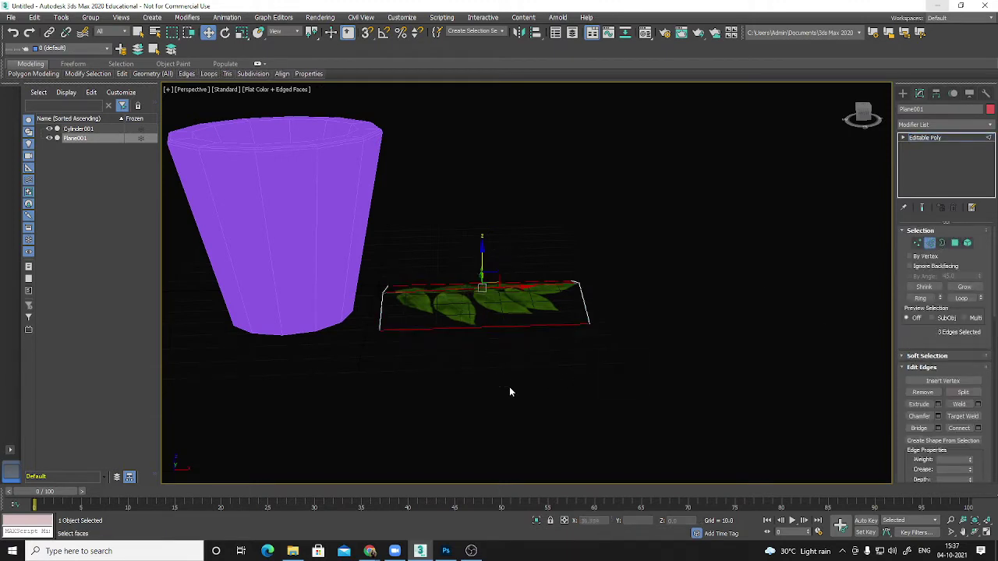
{"action": "left_click", "coordinate": [959, 428]}
{"action": "middle_click_drag", "start_coordinate": [616, 326], "coordinate": [487, 282], "text": "alt"}
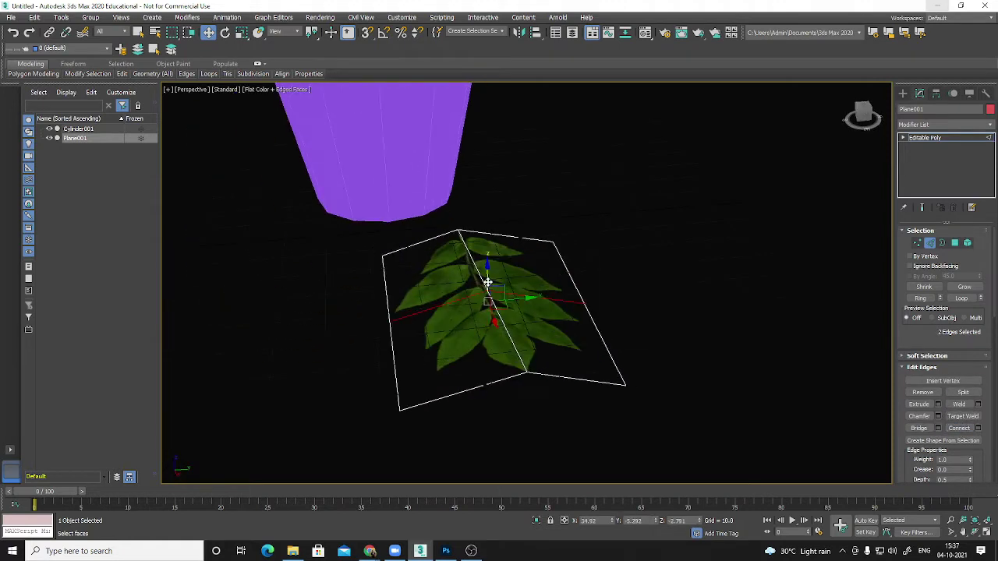
{"action": "middle_click_drag", "start_coordinate": [517, 363], "coordinate": [630, 323], "text": "alt"}
Lower the three vertices at the leaf-tip end so the branch droops, and leave vertex editing.
{"action": "left_click", "coordinate": [917, 244]}
{"action": "left_click_drag", "start_coordinate": [584, 201], "coordinate": [636, 287]}
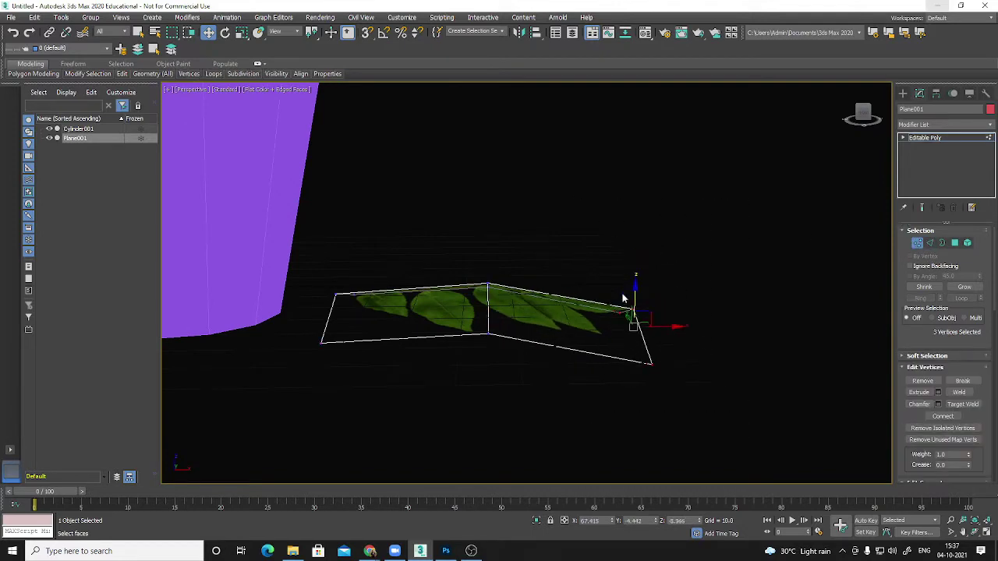
{"action": "middle_click_drag", "start_coordinate": [621, 301], "coordinate": [545, 328], "text": "alt"}
{"action": "left_click", "coordinate": [666, 318]}
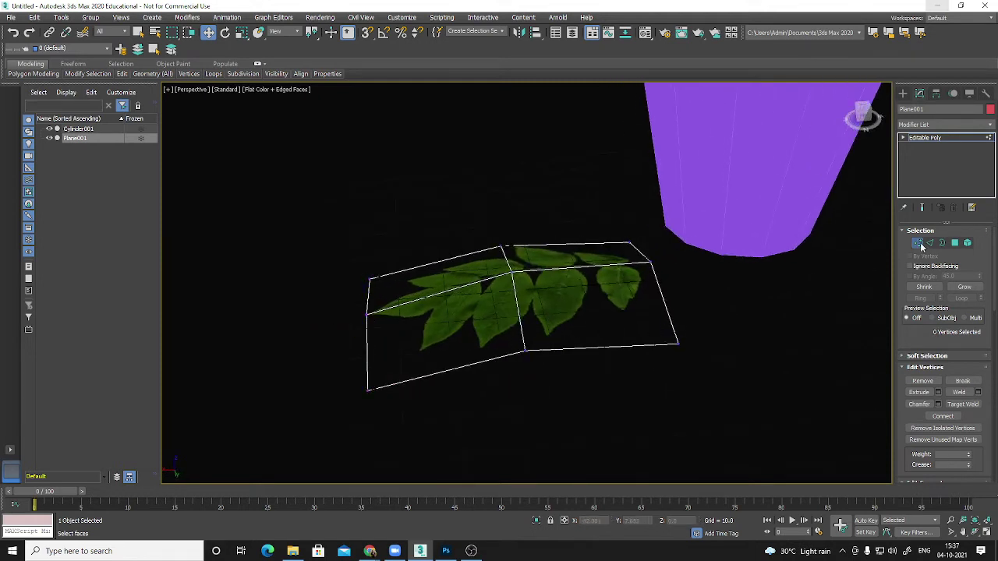
{"action": "left_click", "coordinate": [920, 247]}
Deselect the plane and examine the bent leaf from several angles, with and without edged faces.
{"action": "left_click", "coordinate": [749, 312]}
{"action": "scroll", "coordinate": [702, 306], "scroll_direction": "down", "scroll_amount": 6}
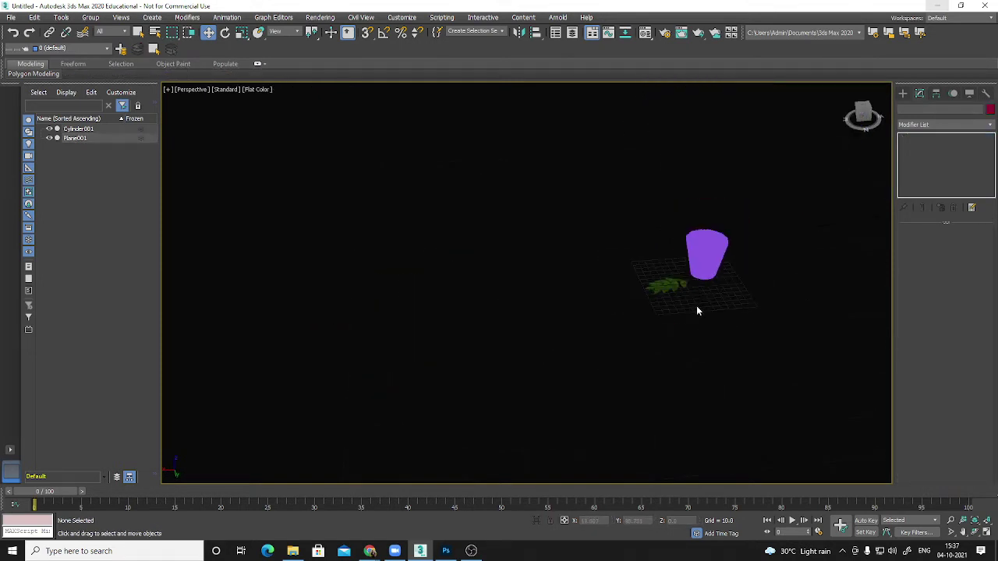
{"action": "middle_click_drag", "start_coordinate": [697, 311], "coordinate": [651, 350], "text": "alt"}
{"action": "scroll", "coordinate": [628, 295], "scroll_direction": "up", "scroll_amount": 5}
{"action": "scroll", "coordinate": [589, 298], "scroll_direction": "up", "scroll_amount": 3}
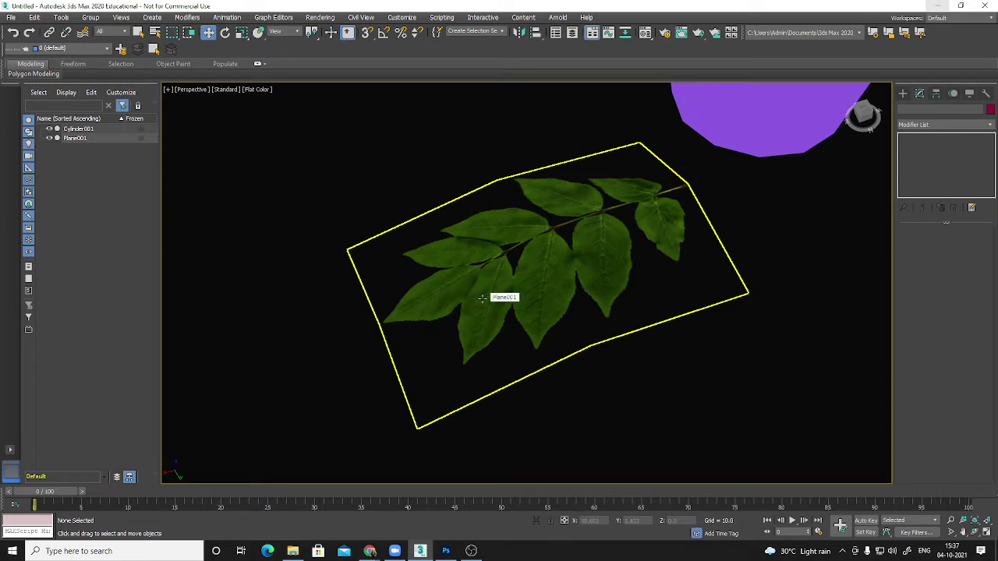
{"action": "middle_click_drag", "start_coordinate": [482, 297], "coordinate": [586, 282], "text": "alt"}
{"action": "key", "text": "F4"}
{"action": "middle_click_drag", "start_coordinate": [649, 267], "coordinate": [560, 248], "text": "alt"}
{"action": "scroll", "coordinate": [561, 248], "scroll_direction": "down", "scroll_amount": 5}
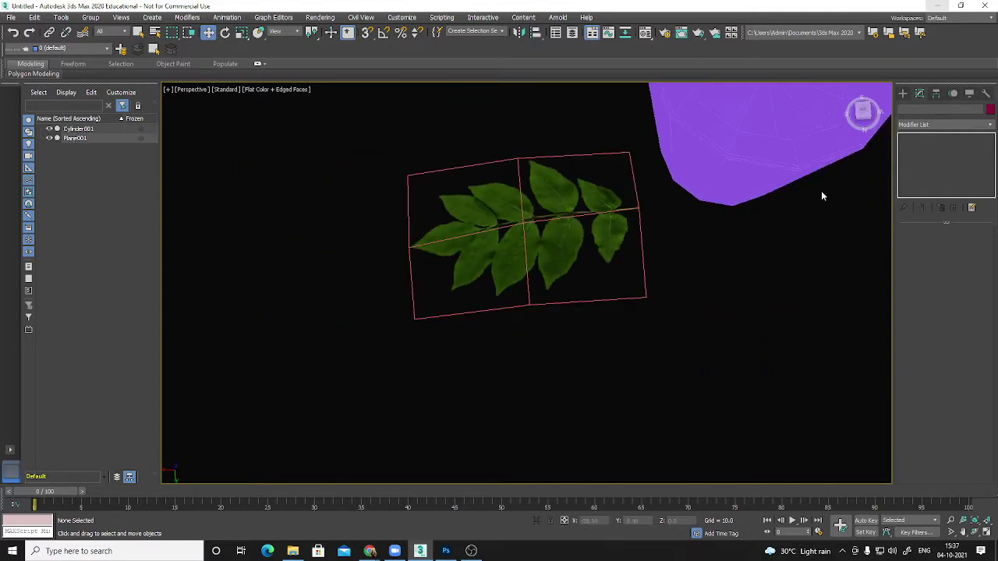
Connect the lengthwise edges of both halves of the plane to add a crosswise edge in the middle of each half.
{"action": "left_click", "coordinate": [556, 234]}
{"action": "left_click", "coordinate": [929, 244]}
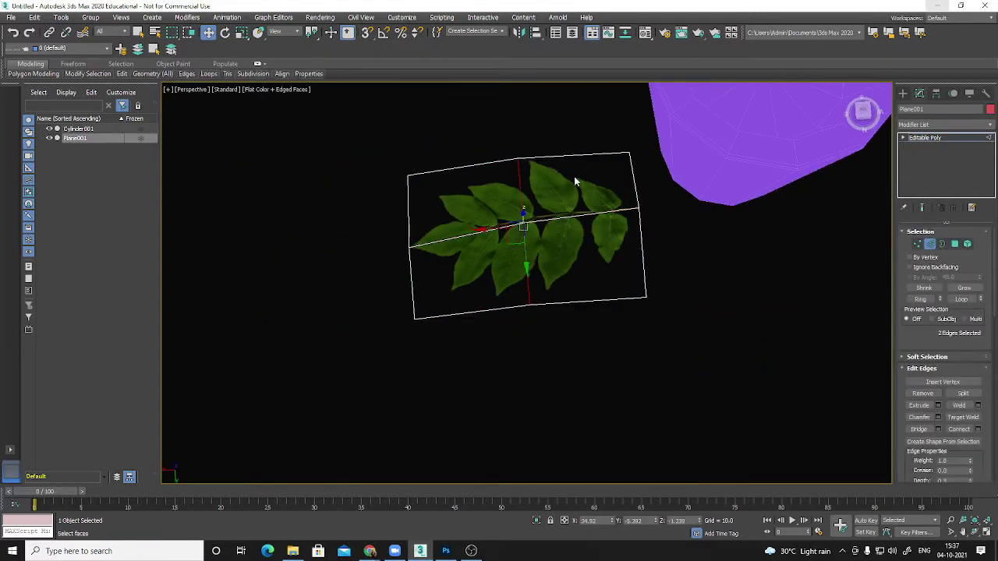
{"action": "left_click_drag", "start_coordinate": [597, 314], "coordinate": [598, 316]}
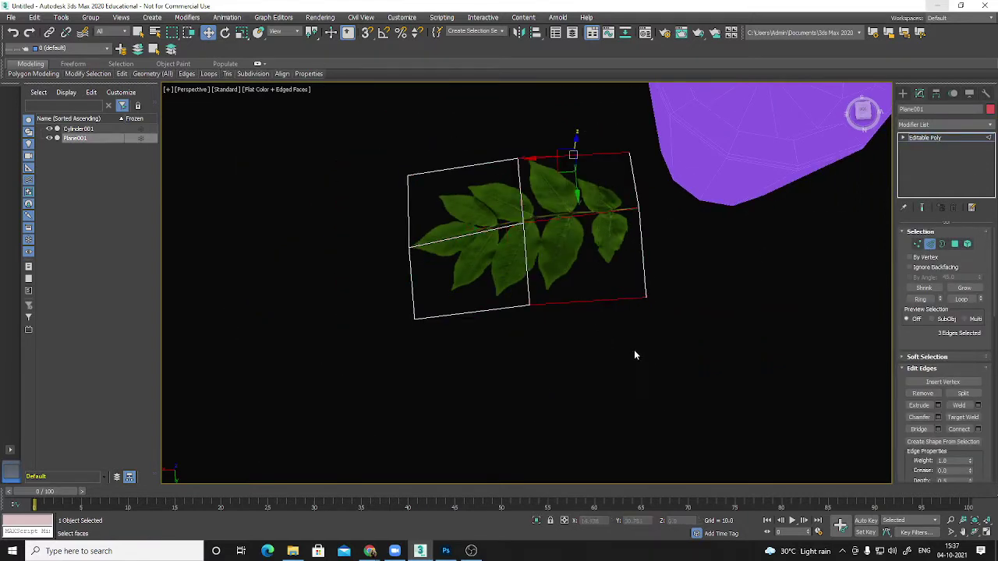
{"action": "left_click", "coordinate": [959, 429]}
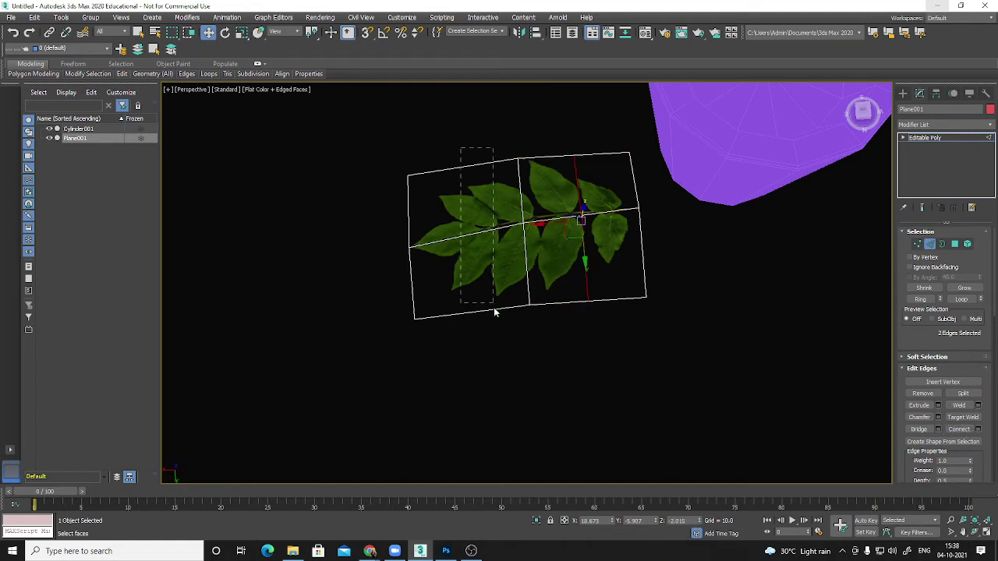
{"action": "middle_click_drag", "start_coordinate": [494, 312], "coordinate": [611, 357], "text": "alt"}
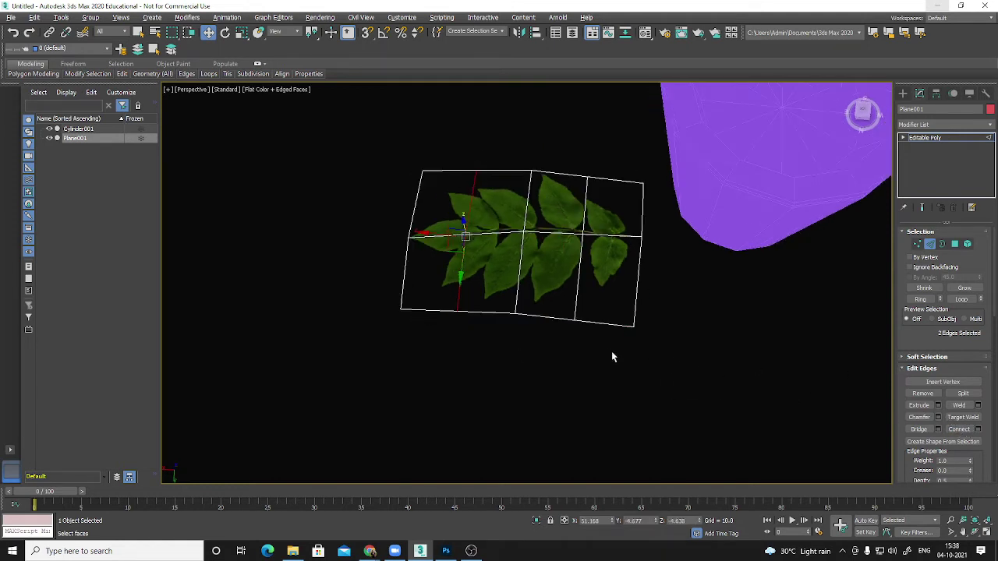
{"action": "scroll", "coordinate": [581, 247], "scroll_direction": "up", "scroll_amount": 3}
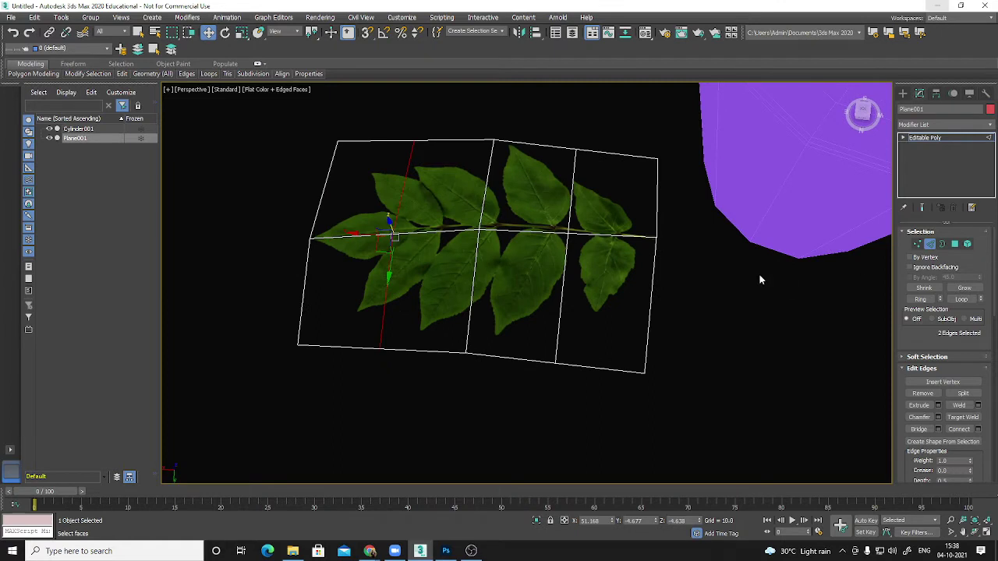
Move the three vertices of the crosswise edge nearest the pot toward the cut end, over the last pair of leaflets.
{"action": "left_click", "coordinate": [917, 244]}
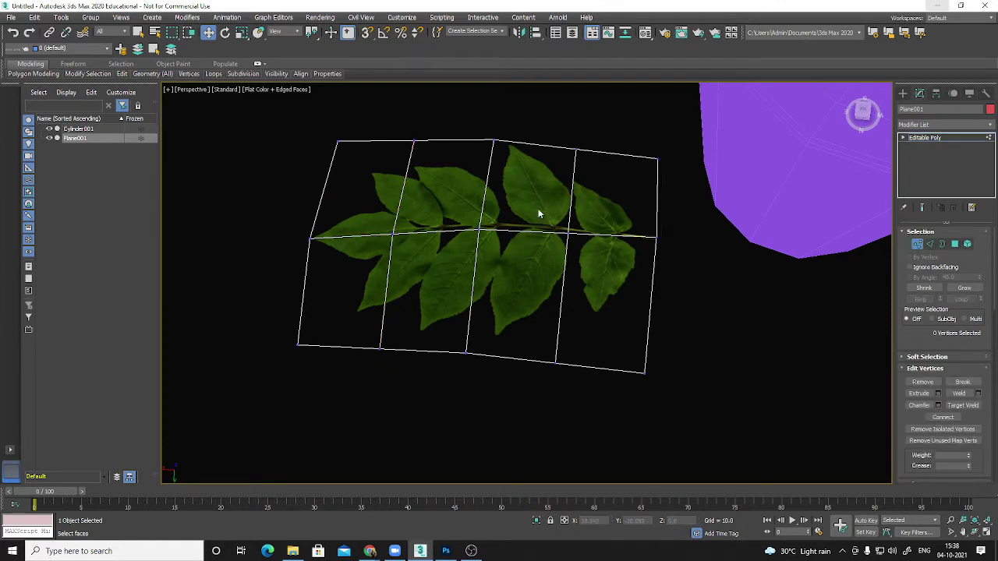
{"action": "left_click_drag", "start_coordinate": [592, 310], "coordinate": [592, 310]}
{"action": "middle_click_drag", "start_coordinate": [629, 396], "coordinate": [610, 329], "text": "alt"}
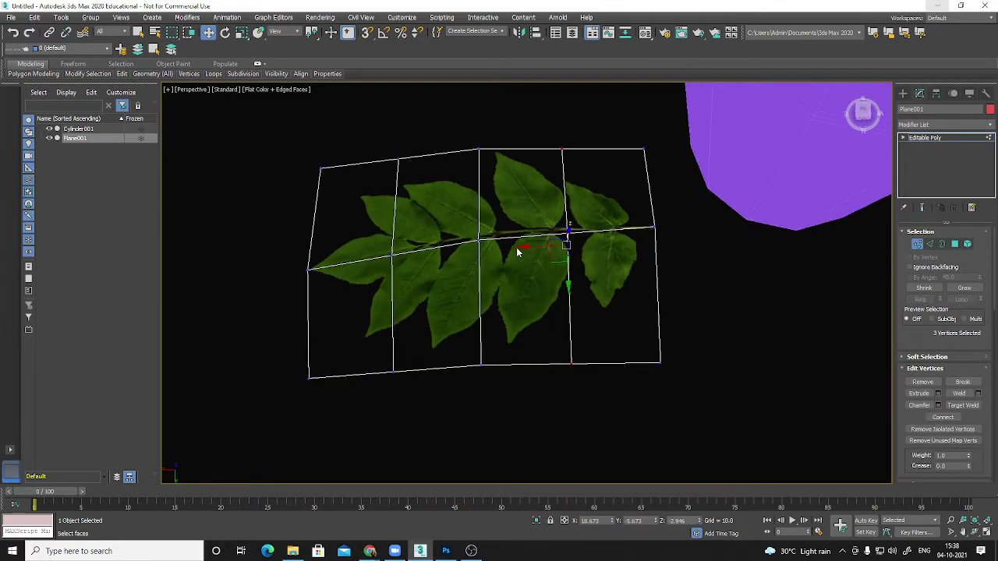
{"action": "left_click_drag", "start_coordinate": [525, 247], "coordinate": [588, 353]}
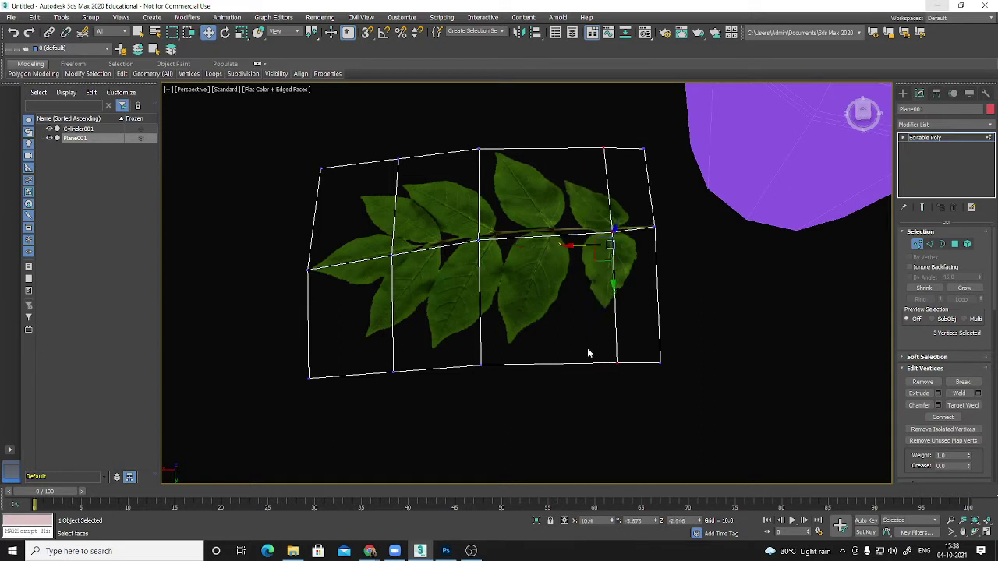
Pull the two outer vertices on each side of the plane's stem end inward to the edges of the last leaflets.
{"action": "left_click_drag", "start_coordinate": [726, 427], "coordinate": [726, 427]}
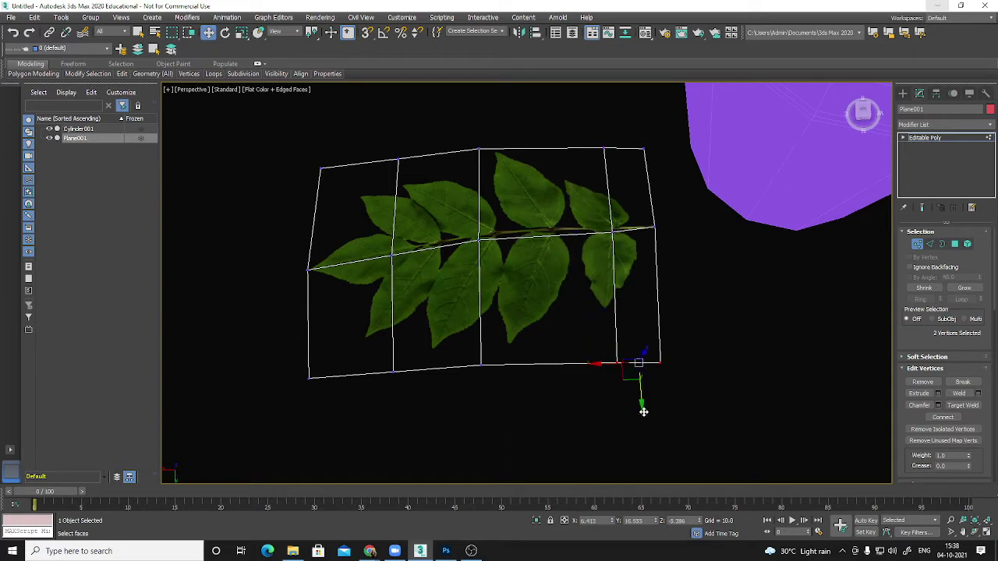
{"action": "left_click_drag", "start_coordinate": [644, 410], "coordinate": [644, 356]}
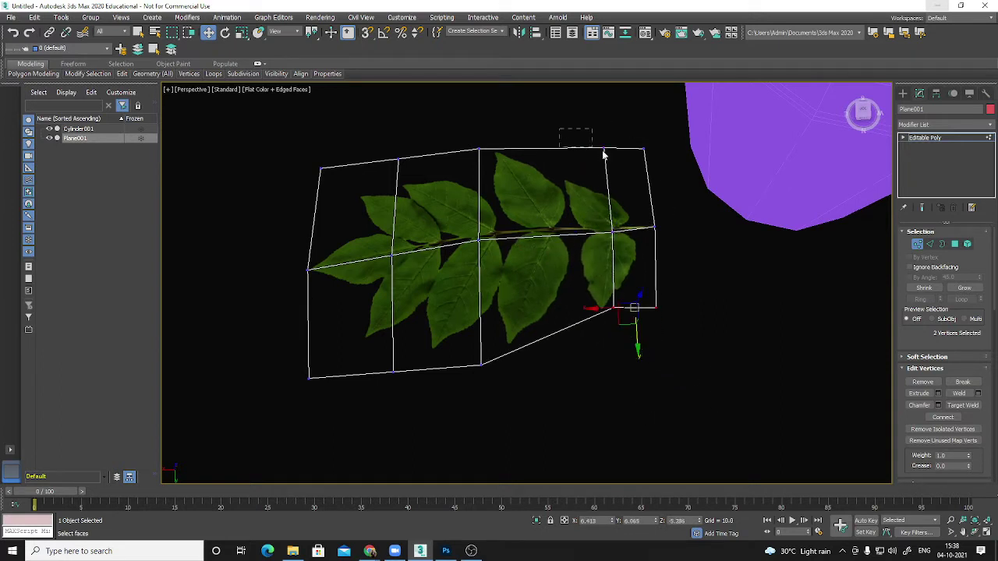
{"action": "left_click_drag", "start_coordinate": [603, 156], "coordinate": [630, 169]}
{"action": "left_click_drag", "start_coordinate": [637, 225], "coordinate": [635, 215]}
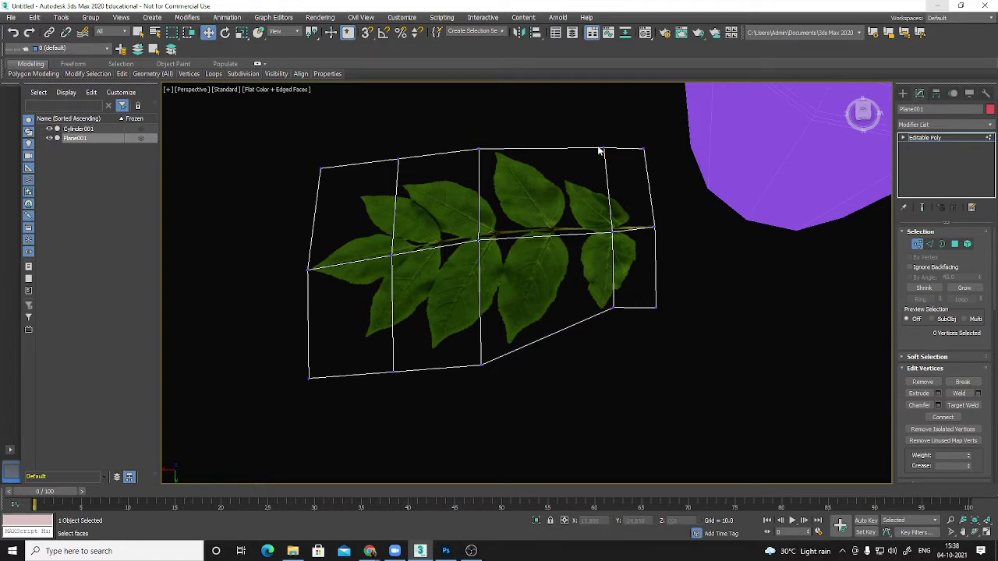
{"action": "key", "text": "ctrl+z"}
{"action": "left_click", "coordinate": [629, 190]}
{"action": "left_click_drag", "start_coordinate": [647, 166], "coordinate": [630, 228]}
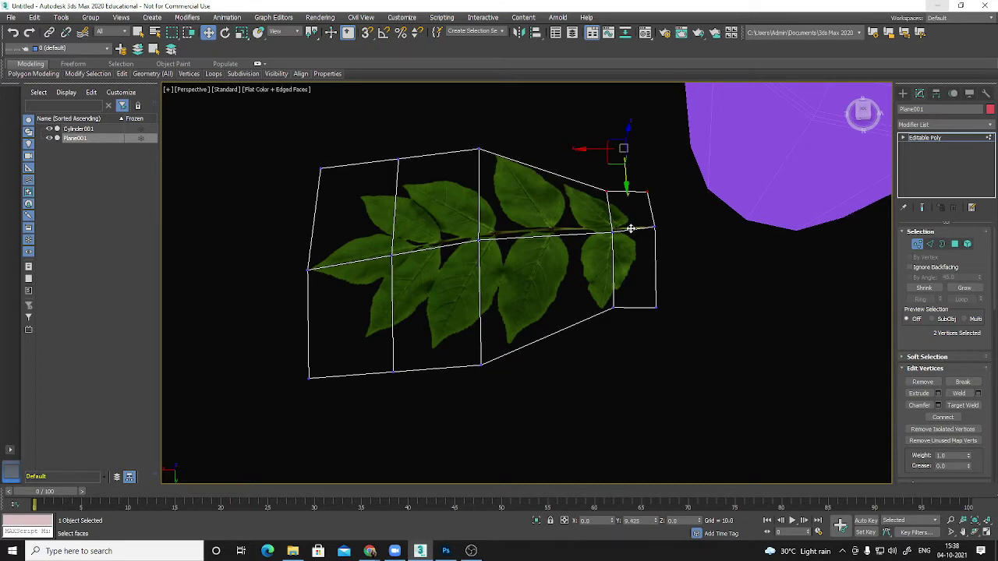
Move the outer vertex of the stem-side crosswise edge onto the tip of the last leaflet.
{"action": "middle_click_drag", "start_coordinate": [630, 224], "coordinate": [604, 242], "text": "alt"}
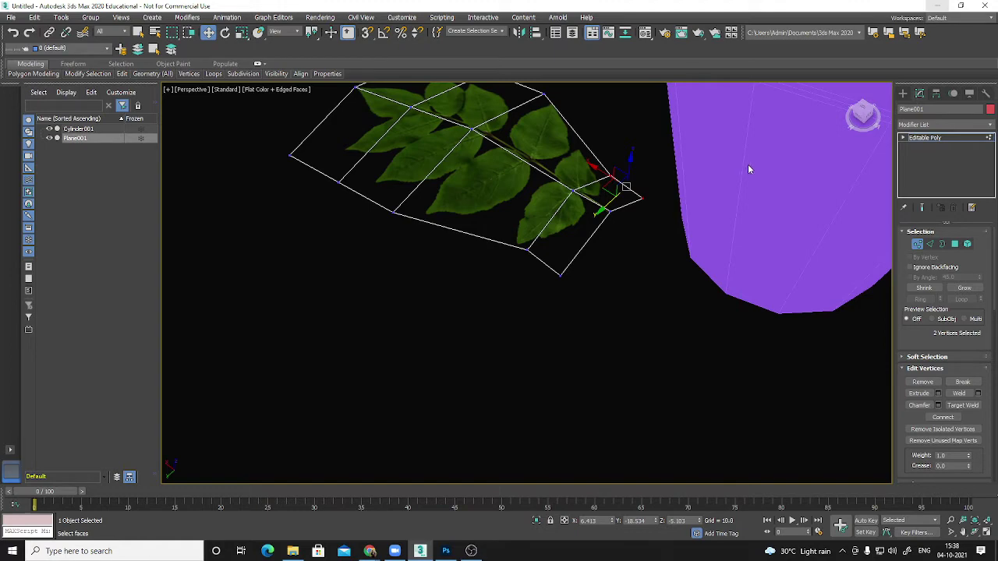
{"action": "middle_click_drag", "start_coordinate": [637, 195], "coordinate": [669, 237], "text": "alt"}
{"action": "scroll", "coordinate": [604, 272], "scroll_direction": "up", "scroll_amount": 4}
{"action": "left_click_drag", "start_coordinate": [537, 282], "coordinate": [606, 350]}
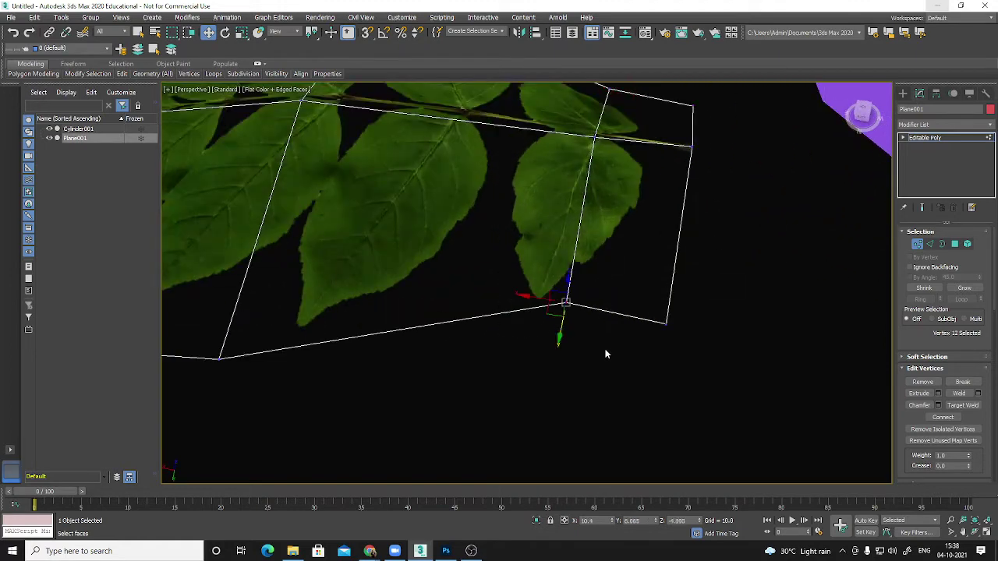
{"action": "left_click_drag", "start_coordinate": [565, 304], "coordinate": [535, 303]}
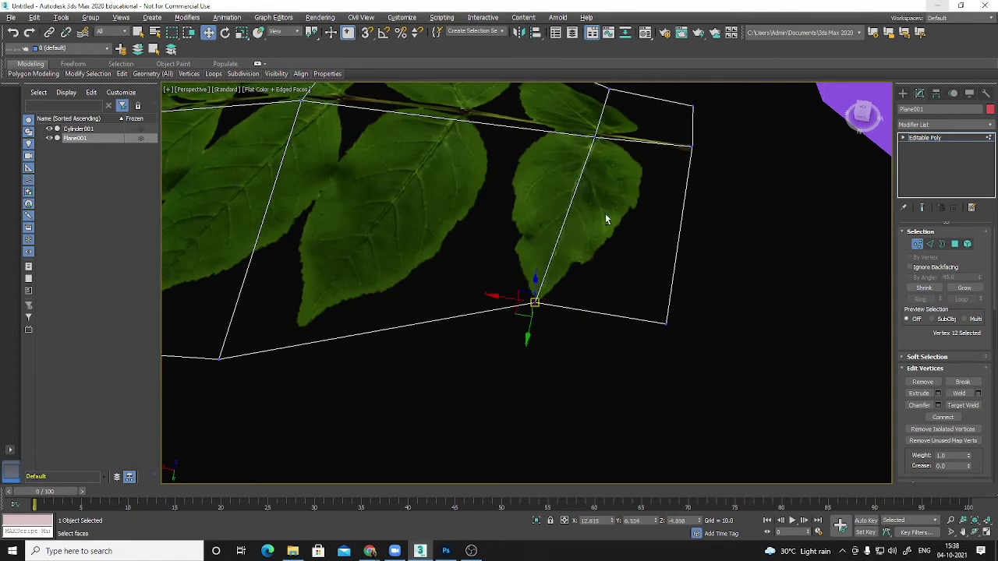
Move the stem-end corner vertex beside that leaflet inward toward the cut end of the stem.
{"action": "middle_click_drag", "start_coordinate": [605, 219], "coordinate": [562, 382], "text": "alt"}
{"action": "left_click", "coordinate": [569, 411]}
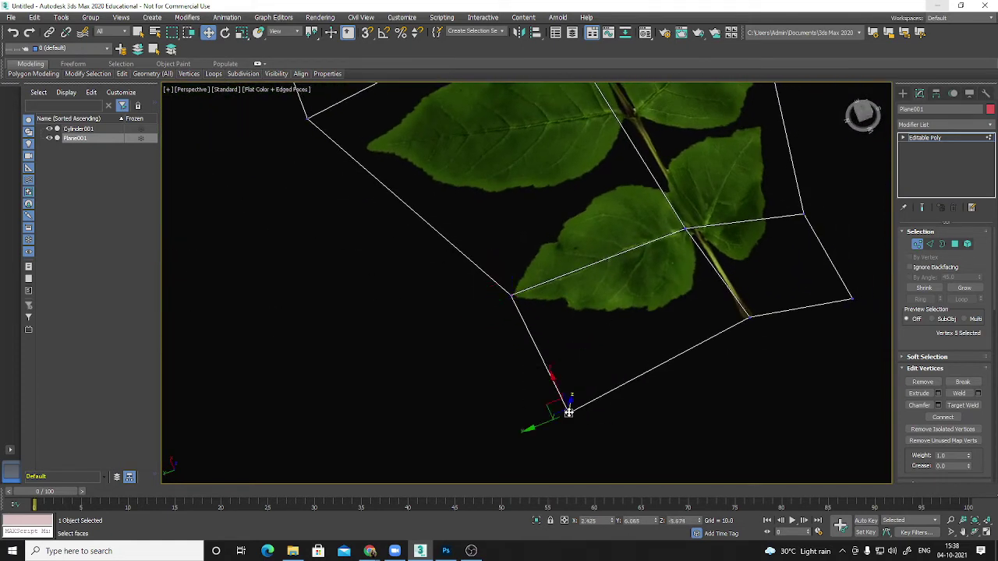
{"action": "left_click_drag", "start_coordinate": [569, 412], "coordinate": [625, 336]}
{"action": "key", "text": "ctrl+z"}
{"action": "left_click_drag", "start_coordinate": [570, 417], "coordinate": [599, 371]}
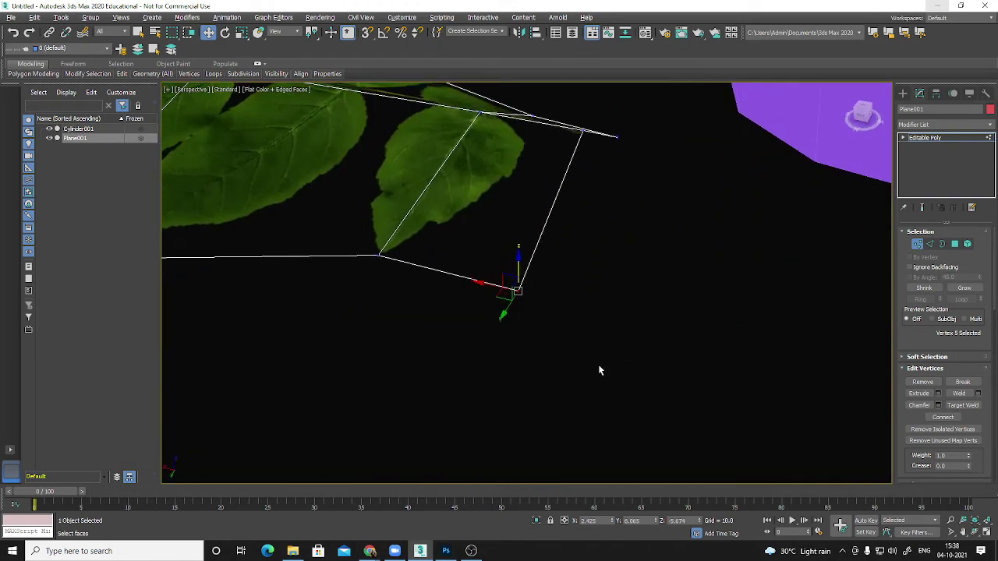
{"action": "left_click_drag", "start_coordinate": [503, 311], "coordinate": [512, 248]}
{"action": "middle_click_drag", "start_coordinate": [555, 165], "coordinate": [619, 295], "text": "alt"}
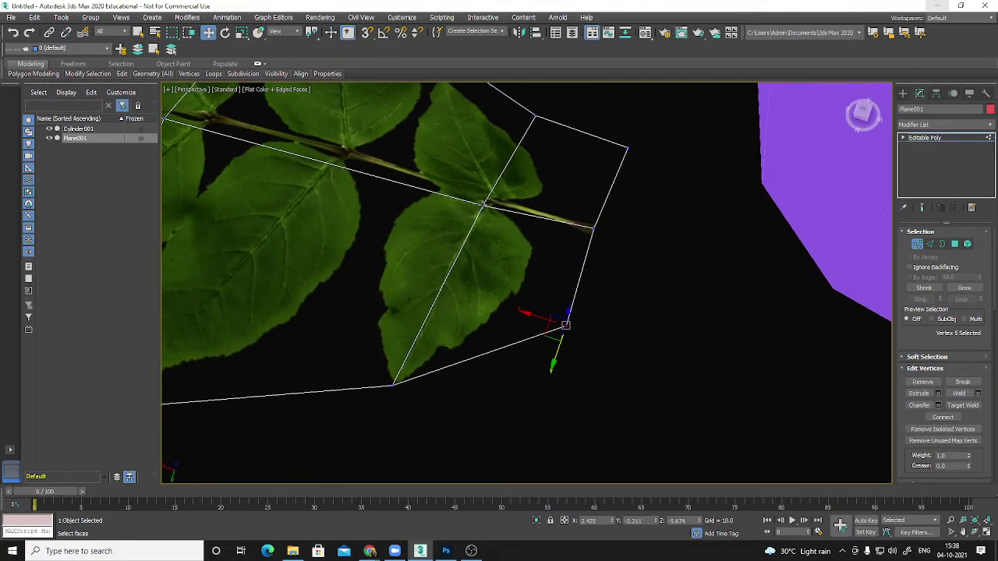
Connect the moved corner vertex to the stem vertex between the last two leaflets with a diagonal edge.
{"action": "left_click", "coordinate": [482, 204], "text": "ctrl"}
{"action": "left_click", "coordinate": [942, 417]}
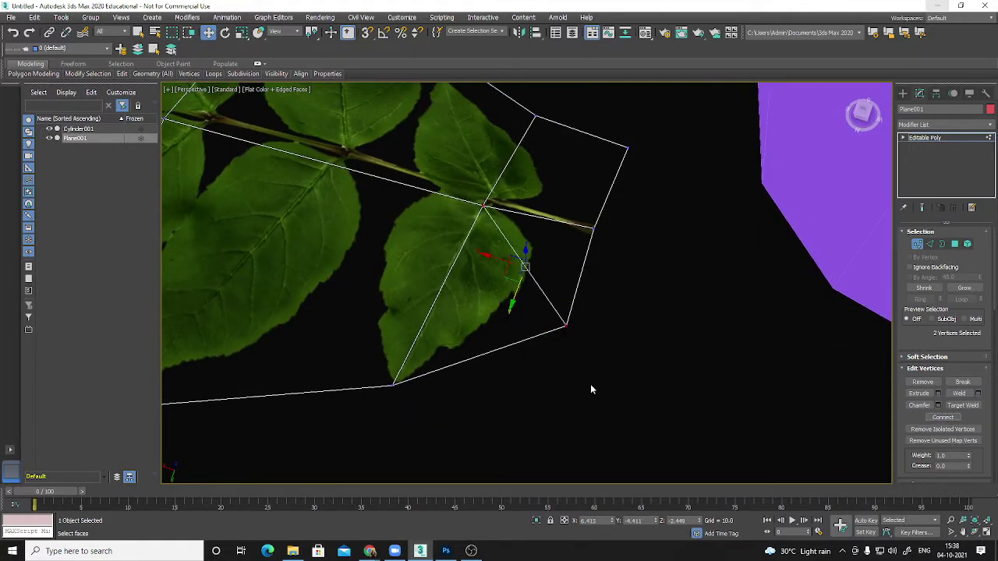
Try to turn the diagonal edge that runs from the stem vertex to the corner vertex beside the last leaflet.
{"action": "middle_click_drag", "start_coordinate": [590, 389], "coordinate": [568, 350], "text": "alt"}
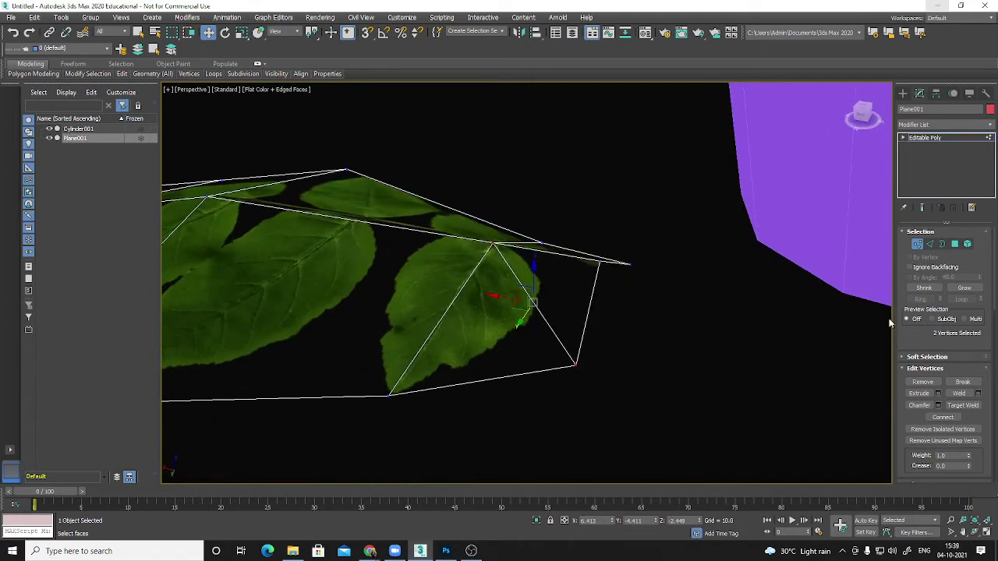
{"action": "left_click", "coordinate": [929, 244]}
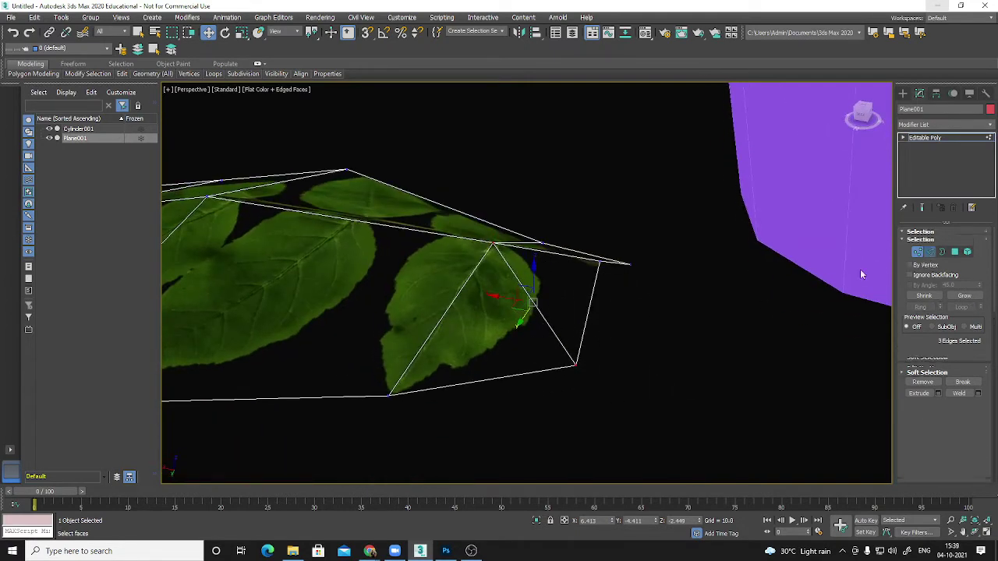
{"action": "left_click", "coordinate": [540, 311]}
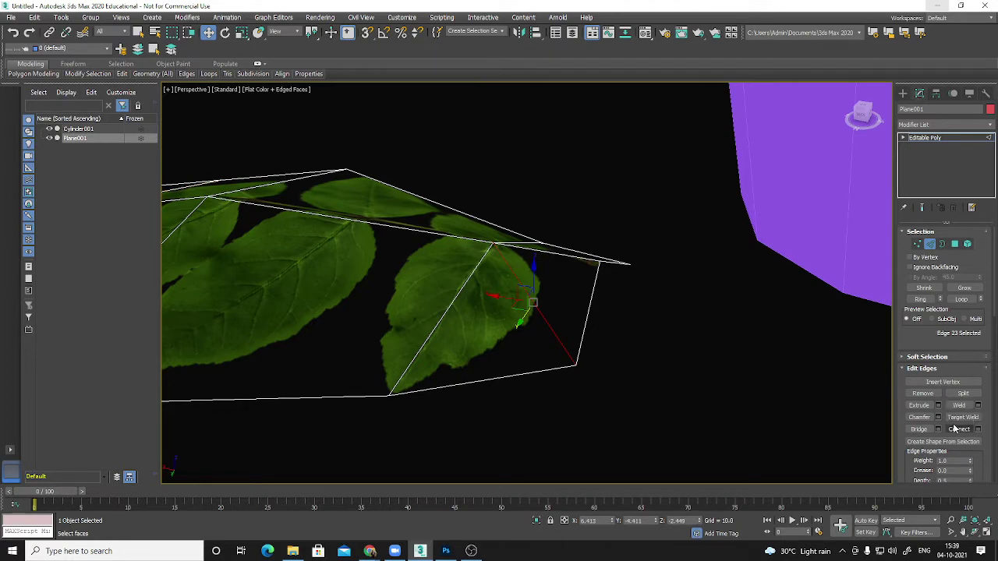
{"action": "scroll", "coordinate": [954, 428], "scroll_direction": "down", "scroll_amount": 2}
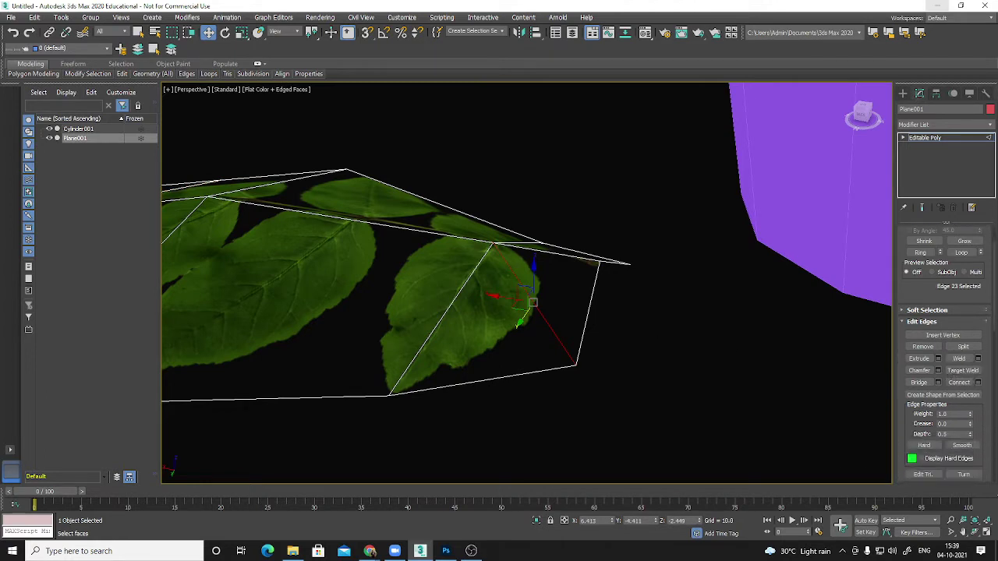
{"action": "left_click", "coordinate": [965, 475]}
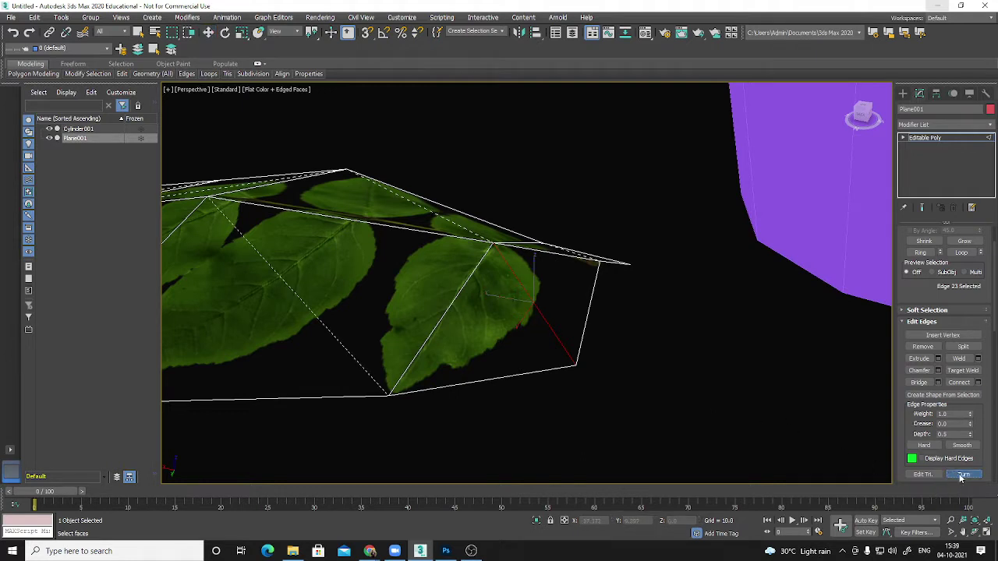
{"action": "left_click", "coordinate": [962, 475]}
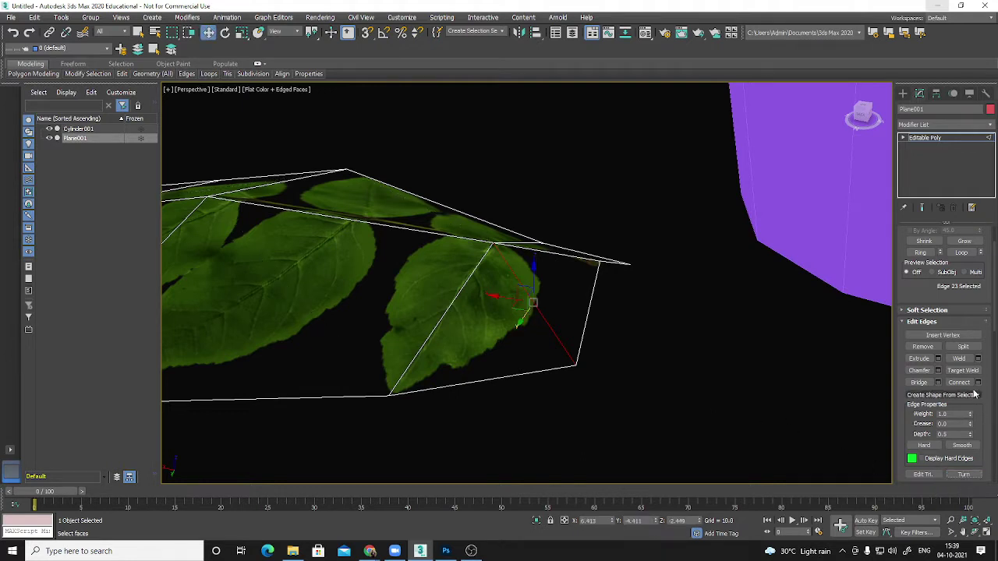
{"action": "left_click", "coordinate": [964, 475]}
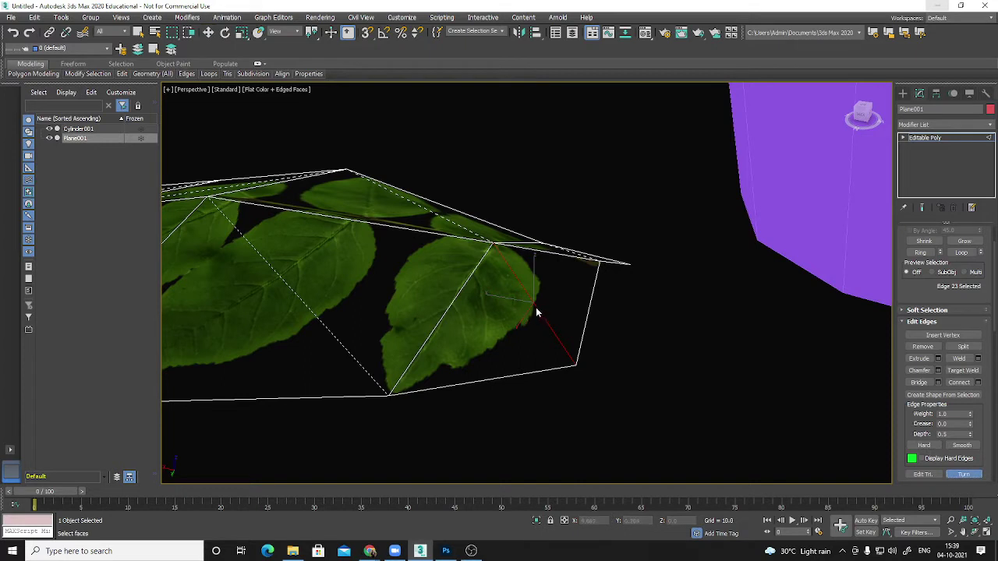
{"action": "left_click", "coordinate": [922, 475]}
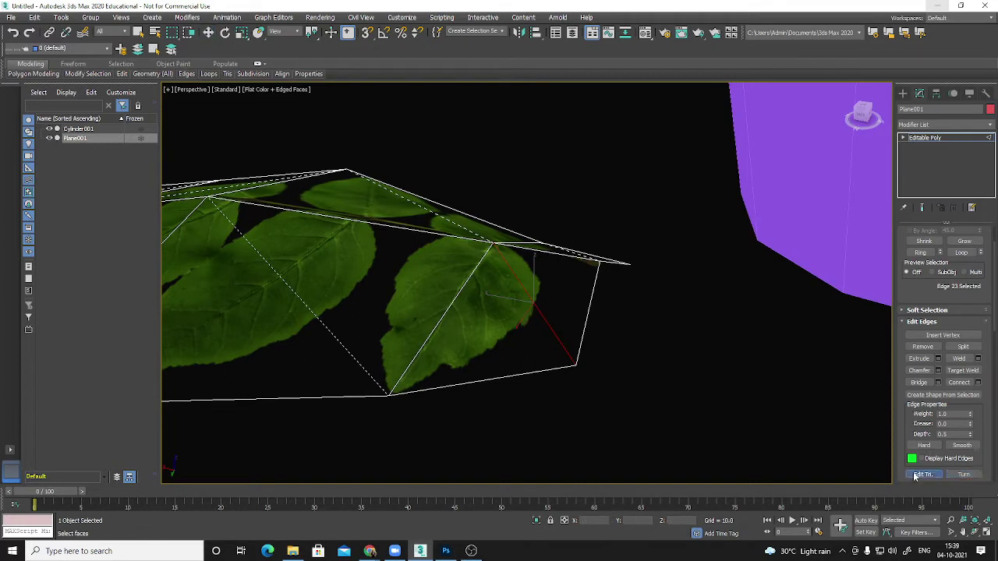
{"action": "left_click", "coordinate": [967, 475]}
{"action": "scroll", "coordinate": [950, 406], "scroll_direction": "down", "scroll_amount": 1}
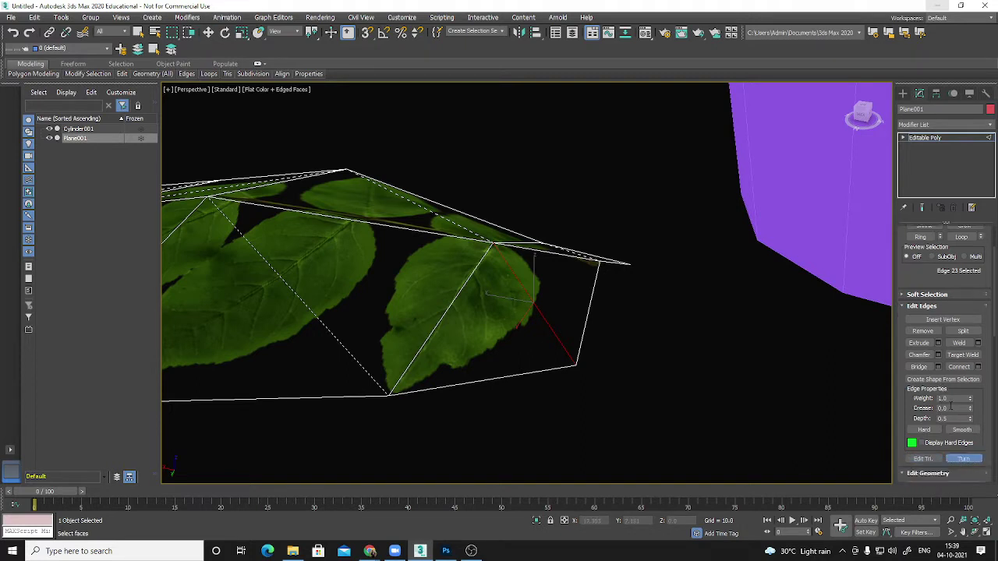
{"action": "left_click", "coordinate": [967, 460]}
{"action": "key", "text": "w"}
Cut a new edge from the stem-end vertex across the diagonal edge to the outer vertex at the last leaflet's tip.
{"action": "scroll", "coordinate": [959, 434], "scroll_direction": "up", "scroll_amount": 1}
{"action": "scroll", "coordinate": [958, 434], "scroll_direction": "up", "scroll_amount": 3}
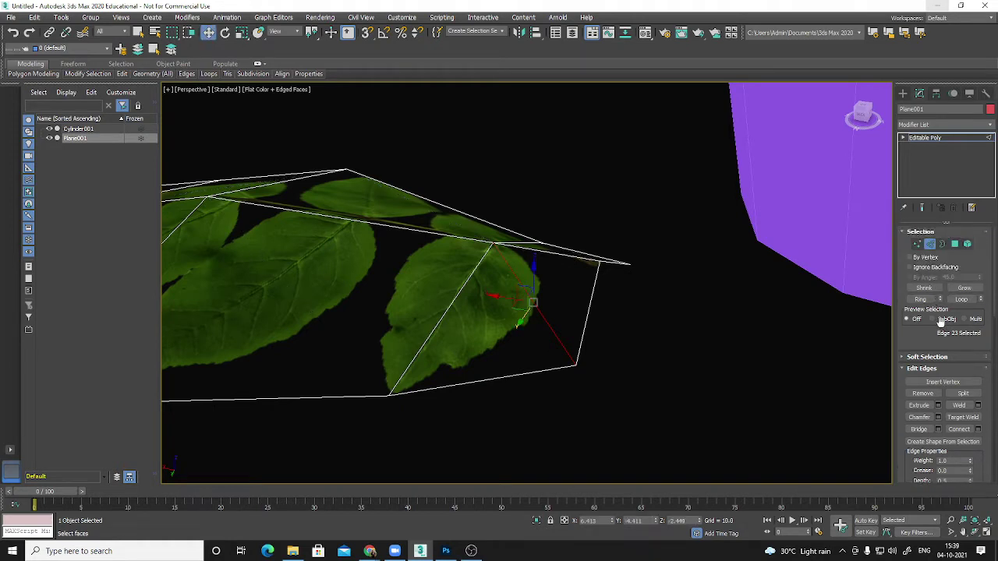
{"action": "scroll", "coordinate": [939, 341], "scroll_direction": "down", "scroll_amount": 2}
{"action": "scroll", "coordinate": [932, 343], "scroll_direction": "down", "scroll_amount": 5}
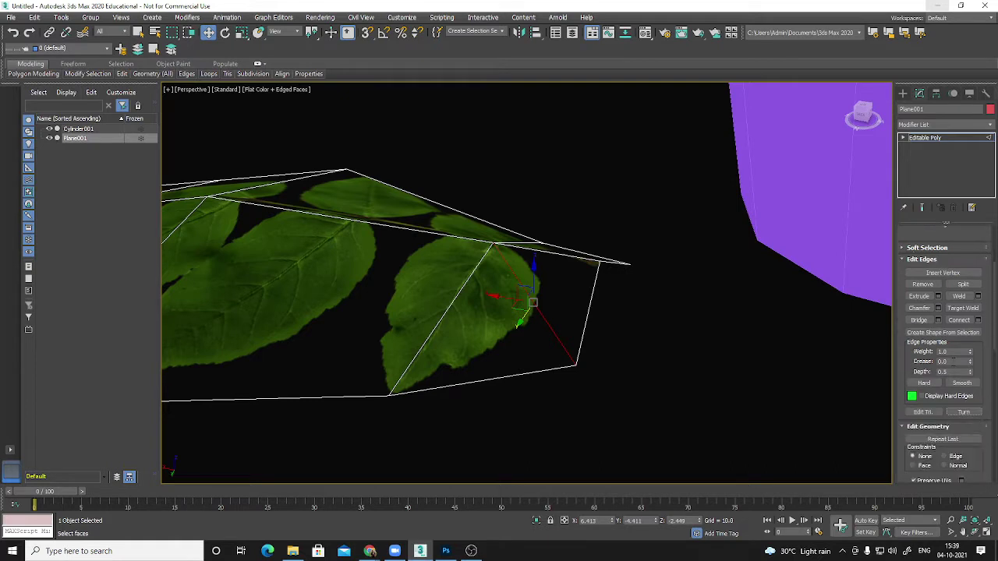
{"action": "scroll", "coordinate": [983, 428], "scroll_direction": "down", "scroll_amount": 2}
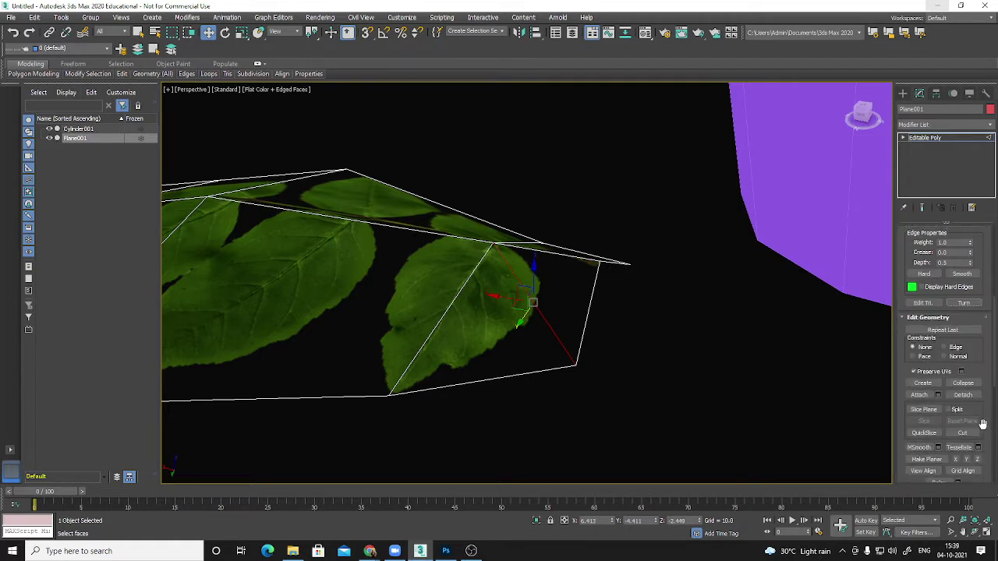
{"action": "scroll", "coordinate": [983, 423], "scroll_direction": "down", "scroll_amount": 2}
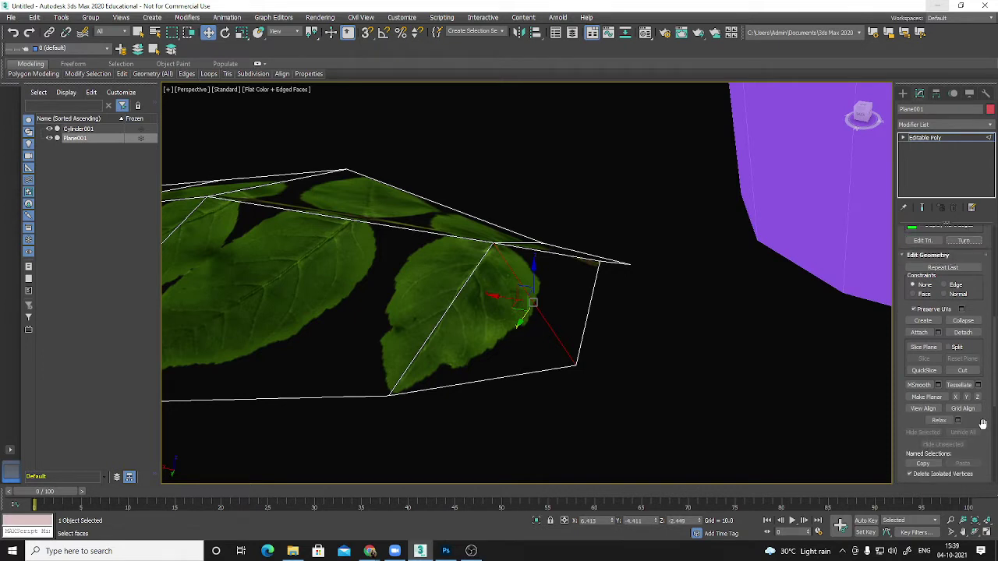
{"action": "scroll", "coordinate": [983, 423], "scroll_direction": "down", "scroll_amount": 4}
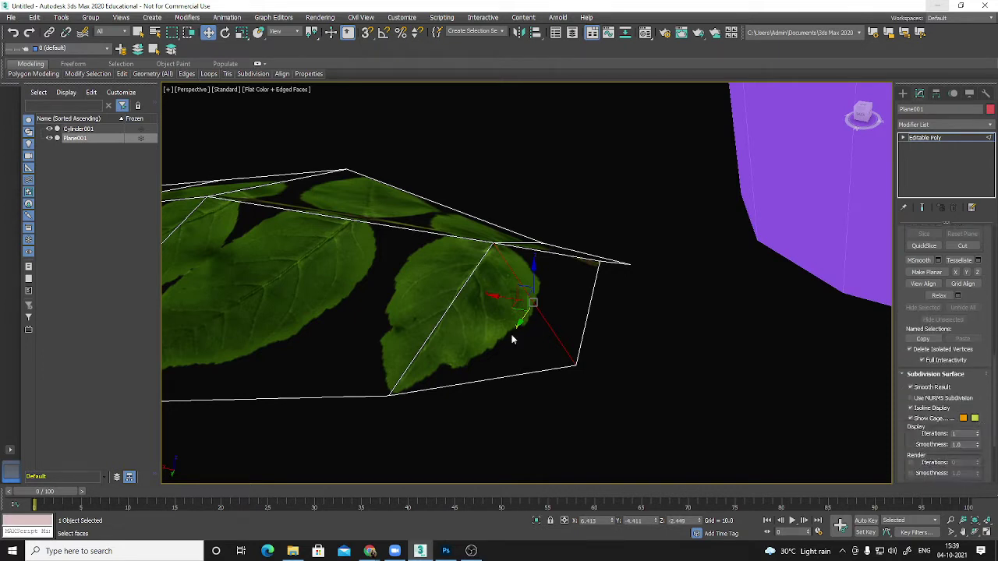
{"action": "middle_click_drag", "start_coordinate": [633, 420], "coordinate": [571, 410], "text": "alt"}
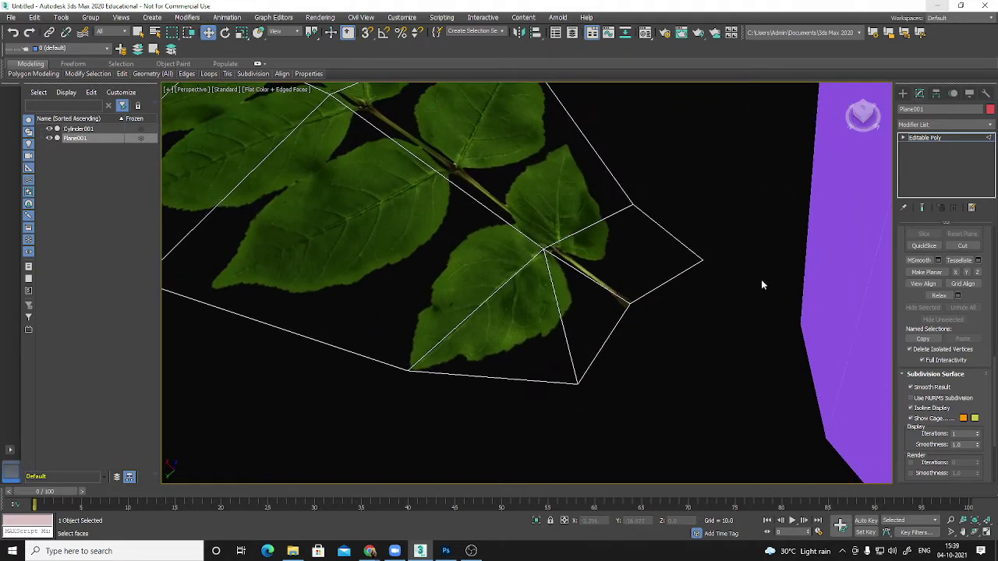
{"action": "right_click", "coordinate": [581, 293]}
{"action": "left_click", "coordinate": [538, 216]}
{"action": "left_click", "coordinate": [409, 371]}
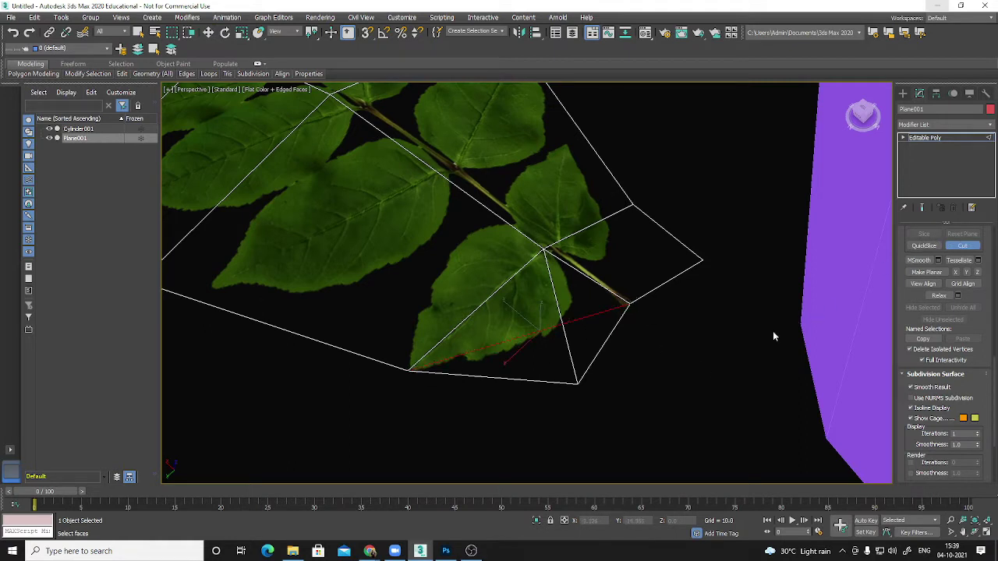
Remove both segments of the old diagonal edge between the stem vertex and the corner vertex beside the last leaflet.
{"action": "scroll", "coordinate": [916, 244], "scroll_direction": "up", "scroll_amount": 8}
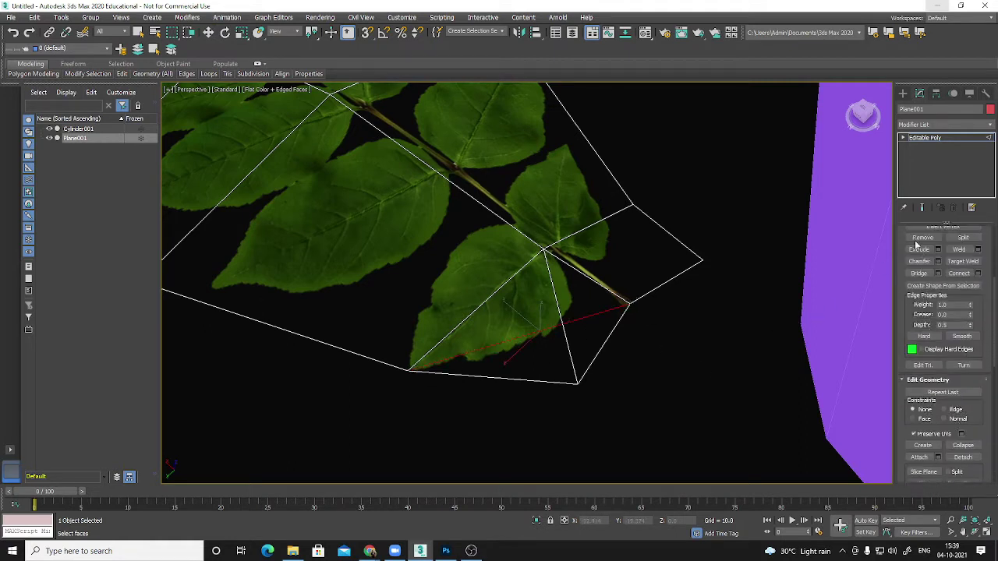
{"action": "scroll", "coordinate": [912, 240], "scroll_direction": "up", "scroll_amount": 5}
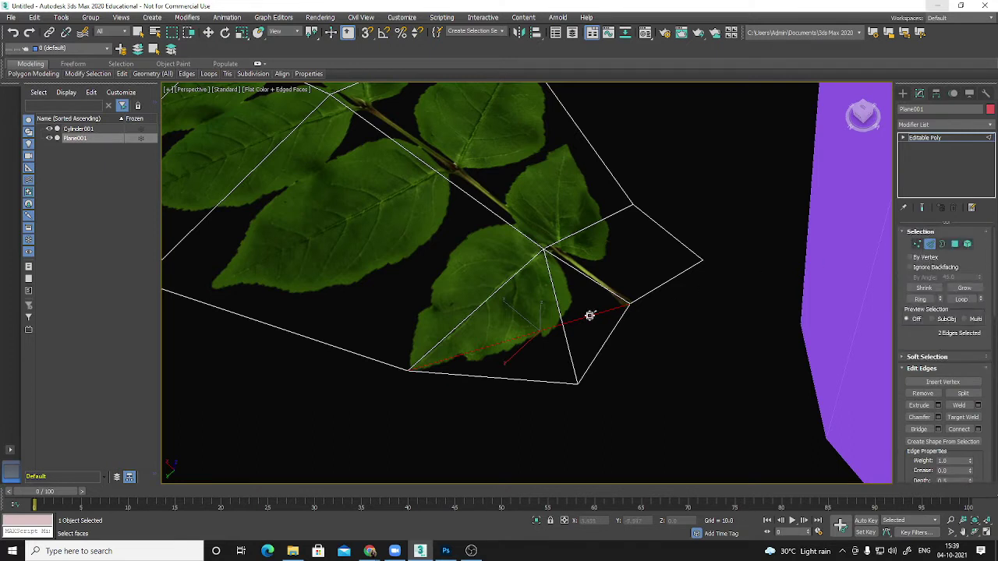
{"action": "key", "text": "w"}
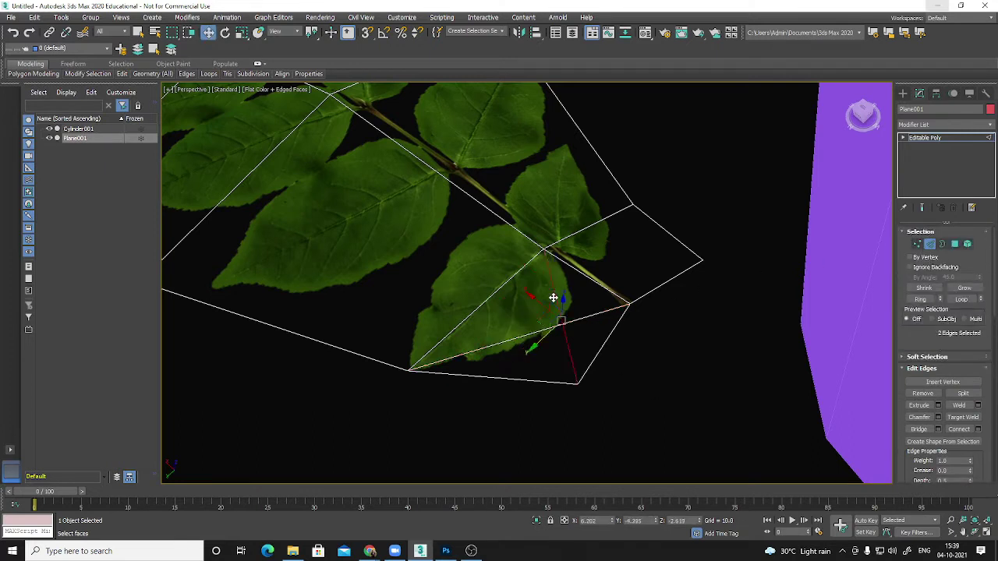
{"action": "key", "text": "Delete"}
{"action": "key", "text": "ctrl+z"}
{"action": "key", "text": "Delete"}
{"action": "key", "text": "ctrl+z"}
{"action": "left_click", "coordinate": [677, 356]}
Target-weld the leftover middle vertex of the cut edge onto the stem-end vertex.
{"action": "middle_click_drag", "start_coordinate": [735, 335], "coordinate": [551, 254], "text": "alt"}
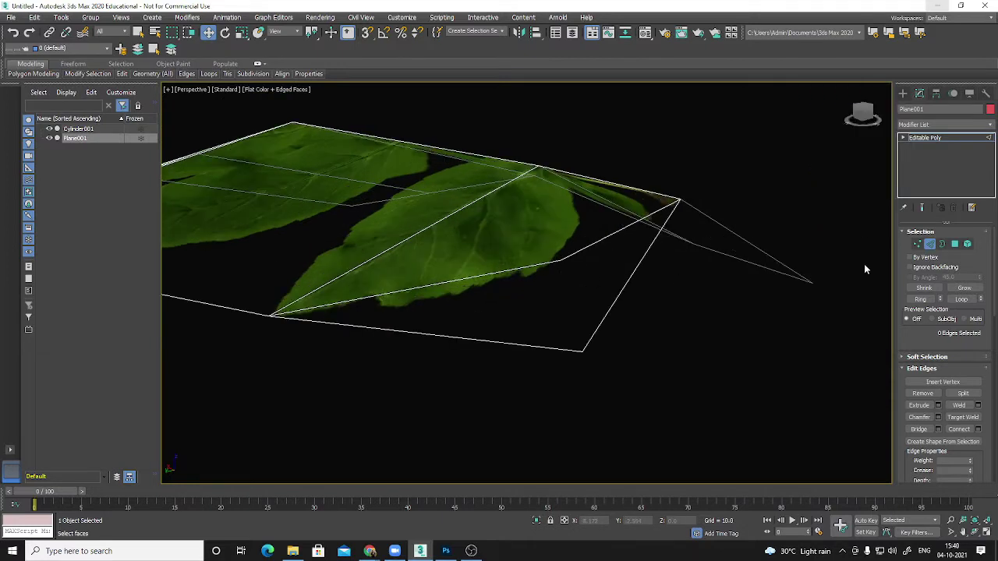
{"action": "left_click", "coordinate": [917, 244]}
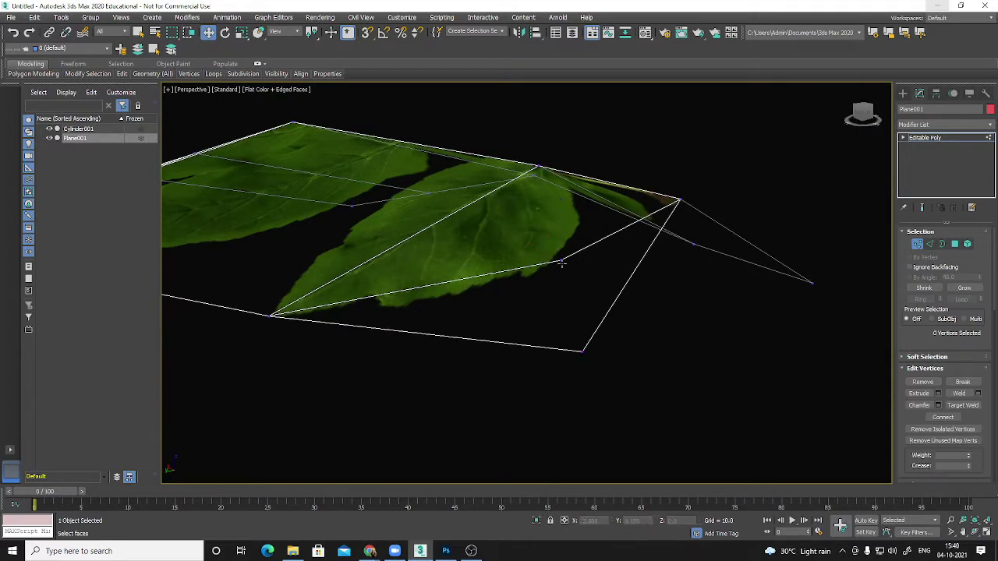
{"action": "left_click", "coordinate": [575, 266]}
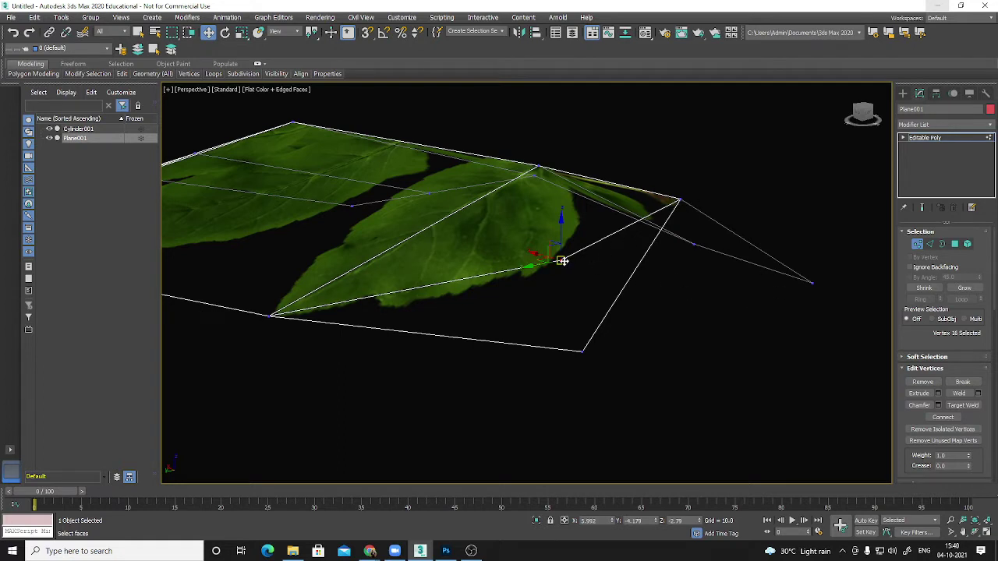
{"action": "left_click_drag", "start_coordinate": [563, 261], "coordinate": [703, 275]}
{"action": "left_click", "coordinate": [962, 406]}
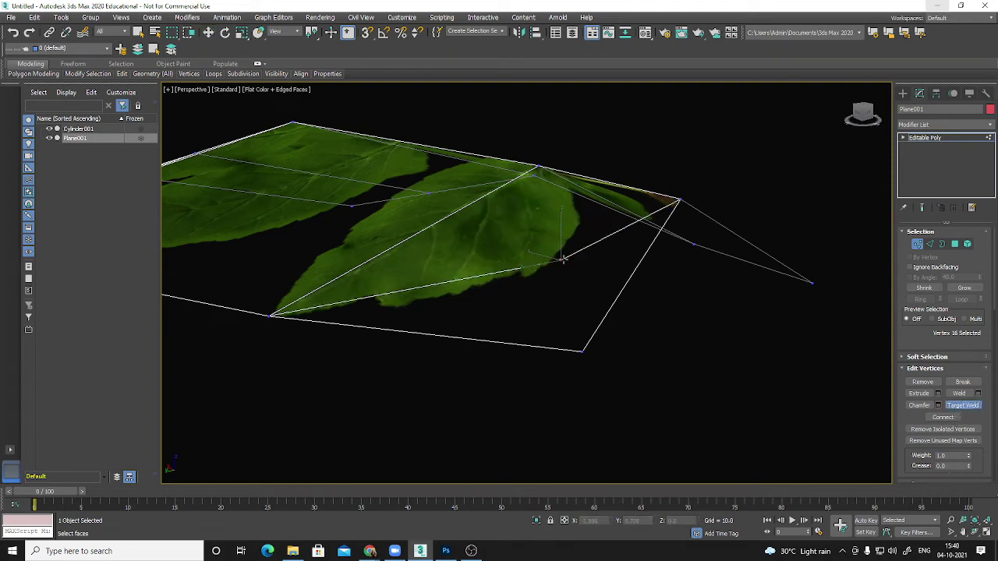
{"action": "left_click", "coordinate": [684, 200]}
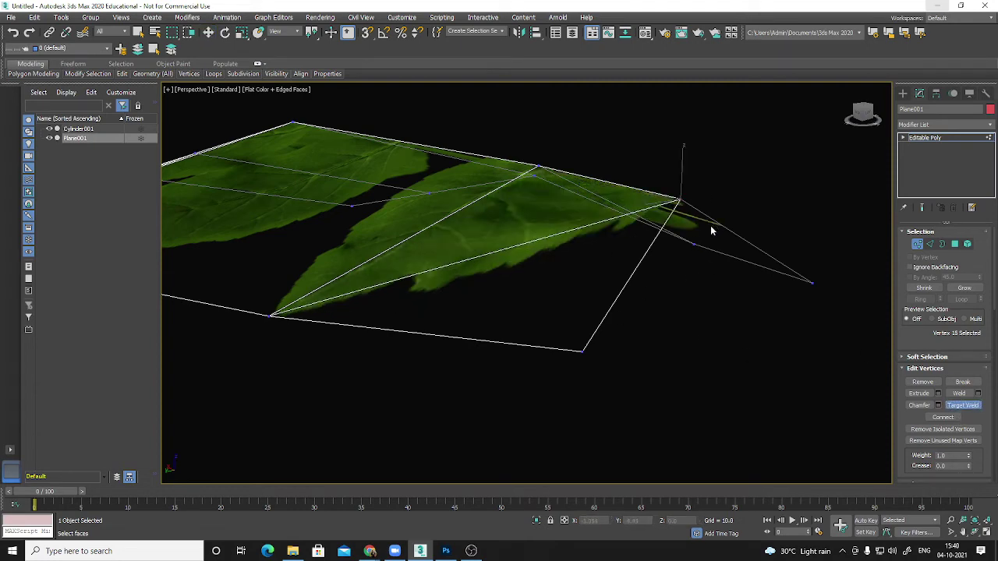
Undo the weld of the middle vertex onto the stem end.
{"action": "middle_click_drag", "start_coordinate": [710, 227], "coordinate": [689, 303], "text": "alt"}
{"action": "middle_click_drag", "start_coordinate": [701, 187], "coordinate": [672, 291]}
{"action": "scroll", "coordinate": [683, 283], "scroll_direction": "down", "scroll_amount": 4}
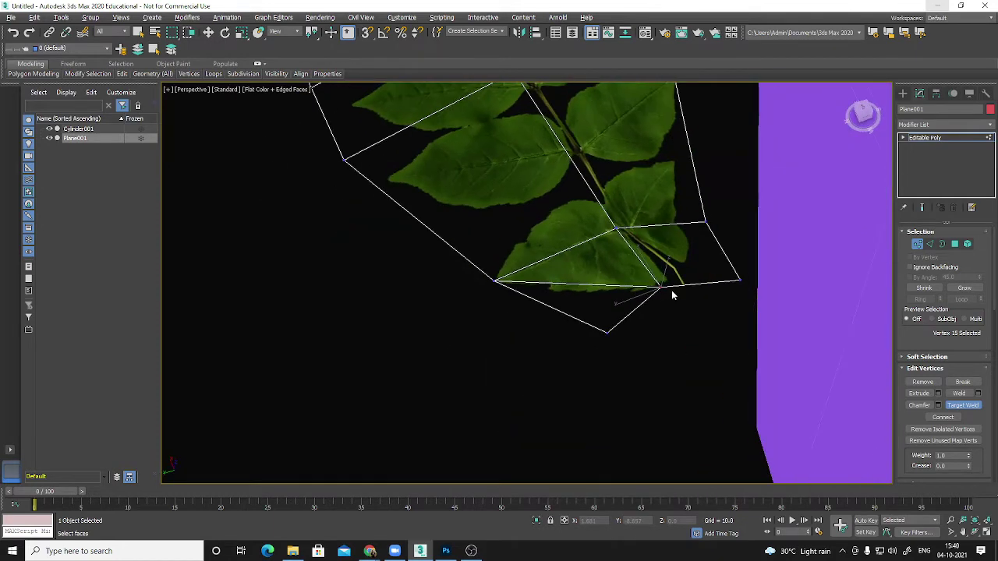
{"action": "scroll", "coordinate": [941, 357], "scroll_direction": "down", "scroll_amount": 5}
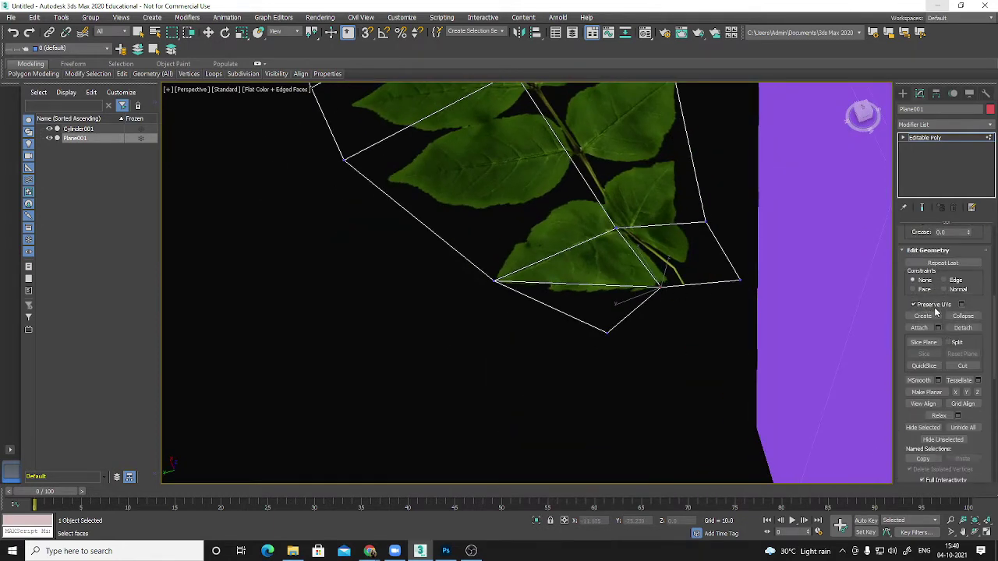
{"action": "key", "text": "ctrl+z"}
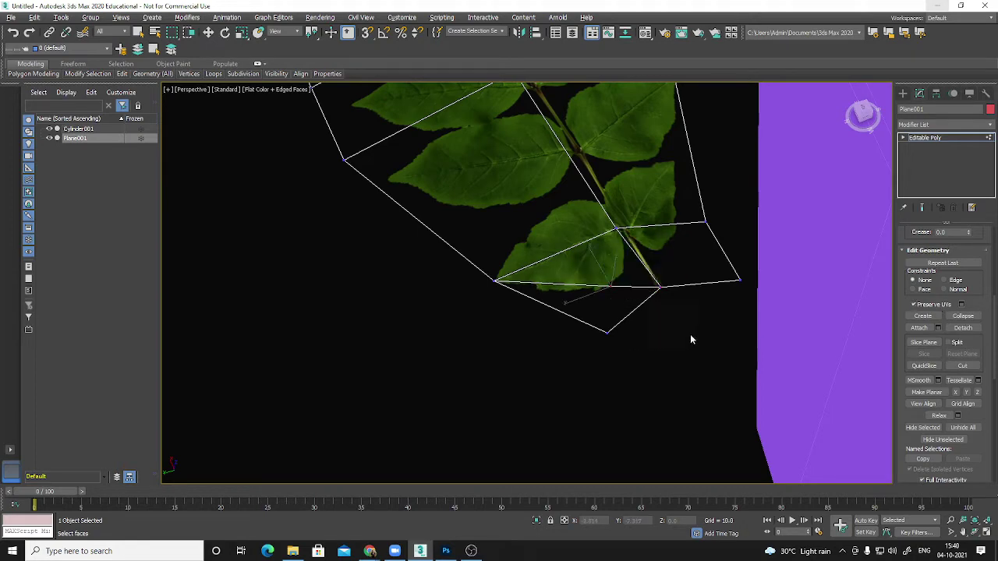
Remove the two cut edge segments running between the stem end and the last leaflet's tip.
{"action": "middle_click_drag", "start_coordinate": [690, 339], "coordinate": [705, 327], "text": "alt"}
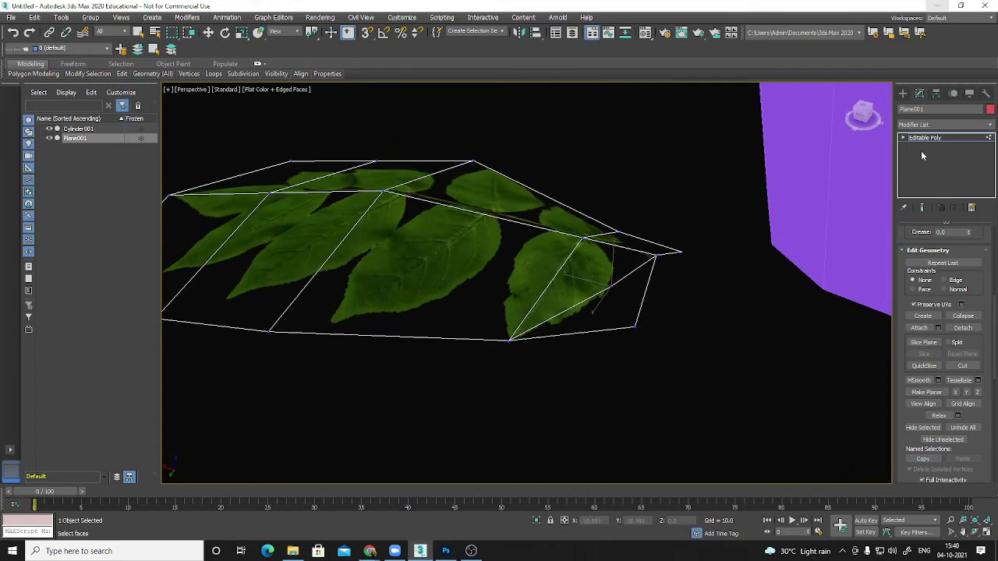
{"action": "scroll", "coordinate": [911, 254], "scroll_direction": "up", "scroll_amount": 5}
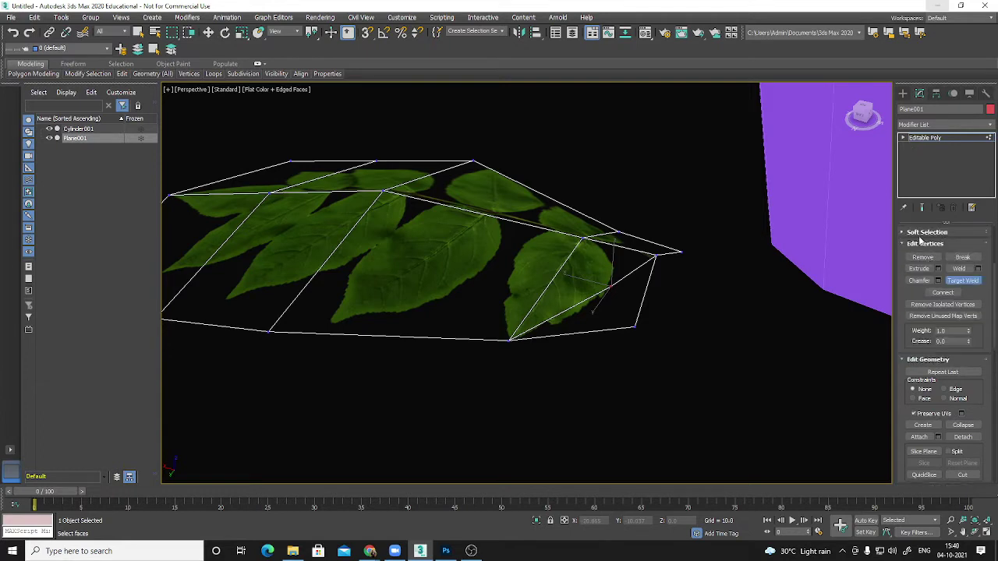
{"action": "left_click", "coordinate": [928, 246]}
{"action": "key", "text": "w"}
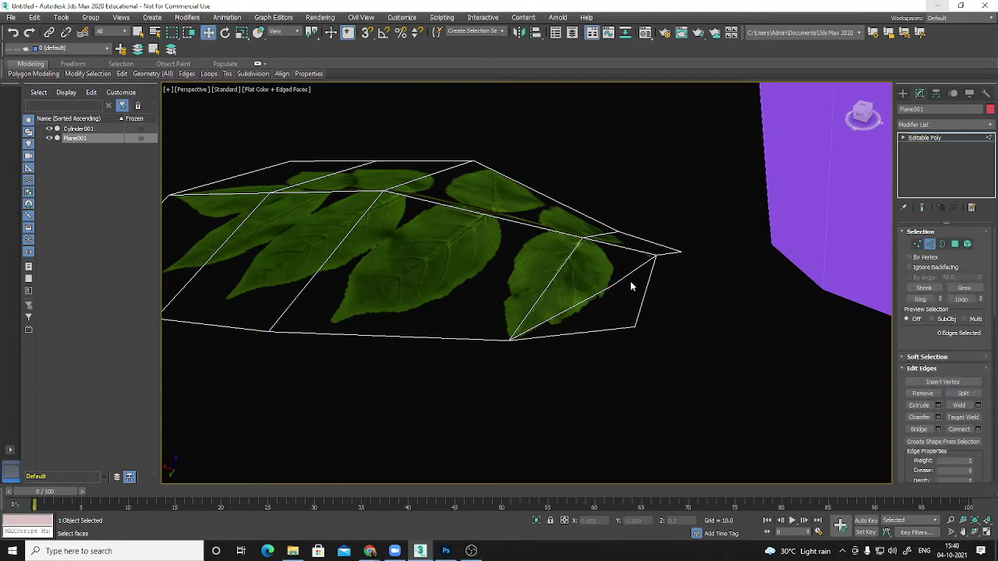
{"action": "left_click", "coordinate": [630, 273]}
{"action": "left_click", "coordinate": [654, 261], "text": "ctrl"}
{"action": "left_click", "coordinate": [605, 296]}
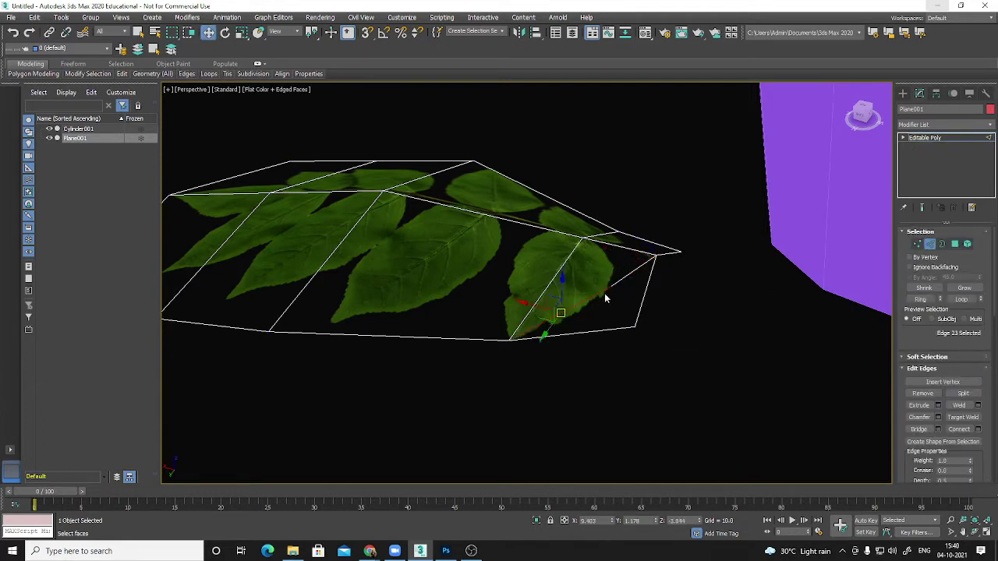
{"action": "left_click", "coordinate": [625, 277], "text": "ctrl"}
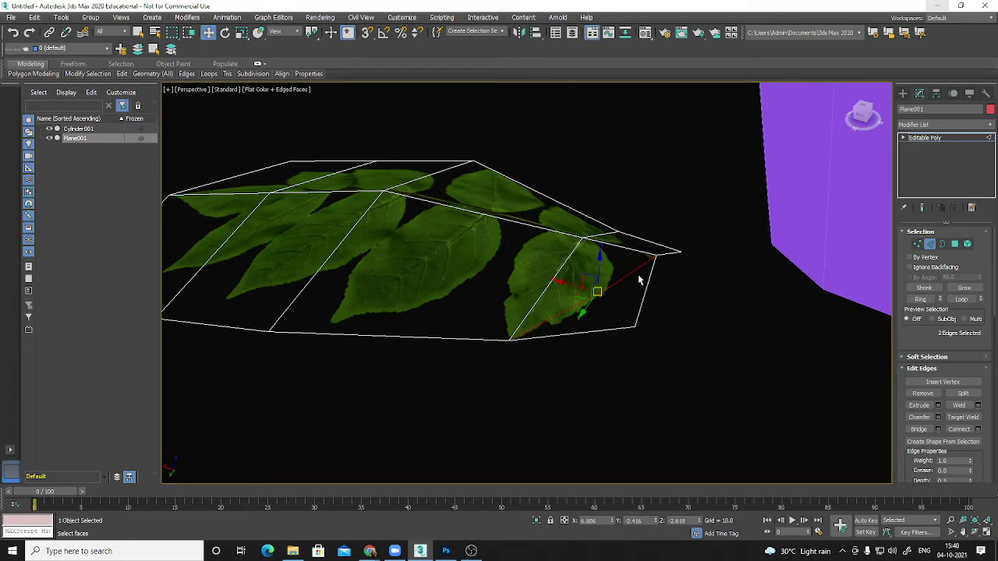
{"action": "left_click", "coordinate": [638, 277]}
Connect the stem-end vertex to the outline vertex at the last leaflet's tip with a new edge.
{"action": "middle_click_drag", "start_coordinate": [604, 293], "coordinate": [623, 285], "text": "alt"}
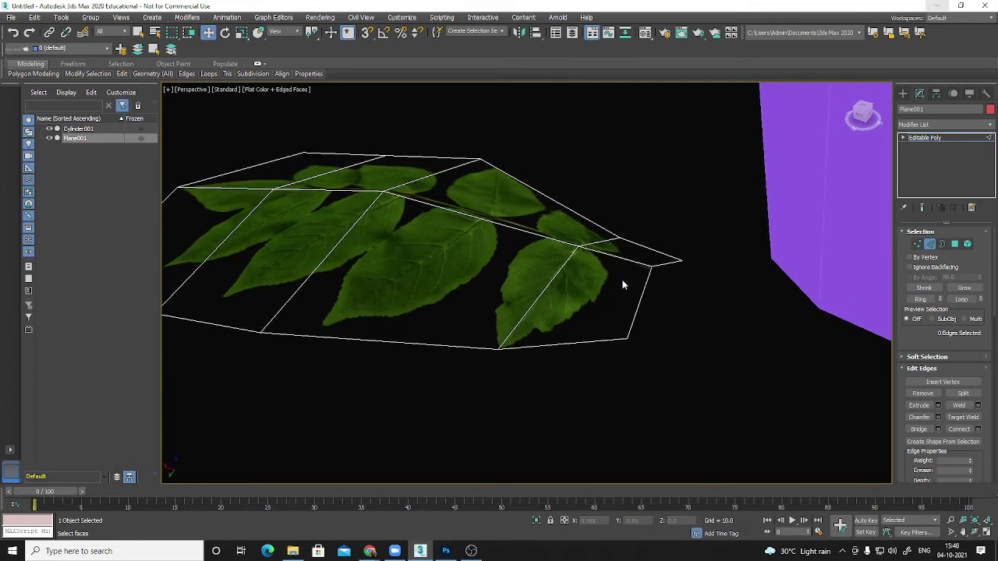
{"action": "left_click", "coordinate": [907, 244]}
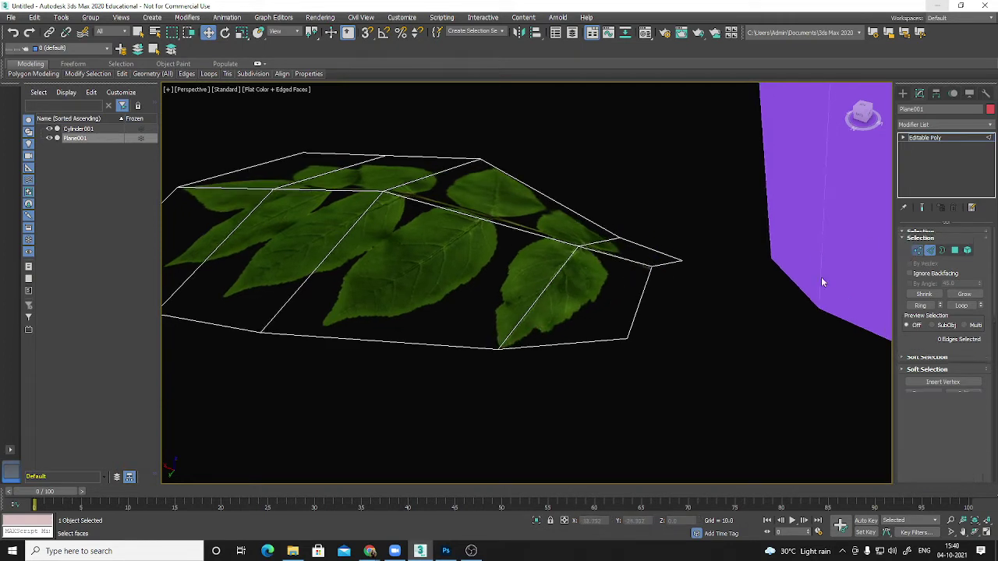
{"action": "left_click", "coordinate": [650, 266]}
{"action": "left_click", "coordinate": [497, 348], "text": "ctrl"}
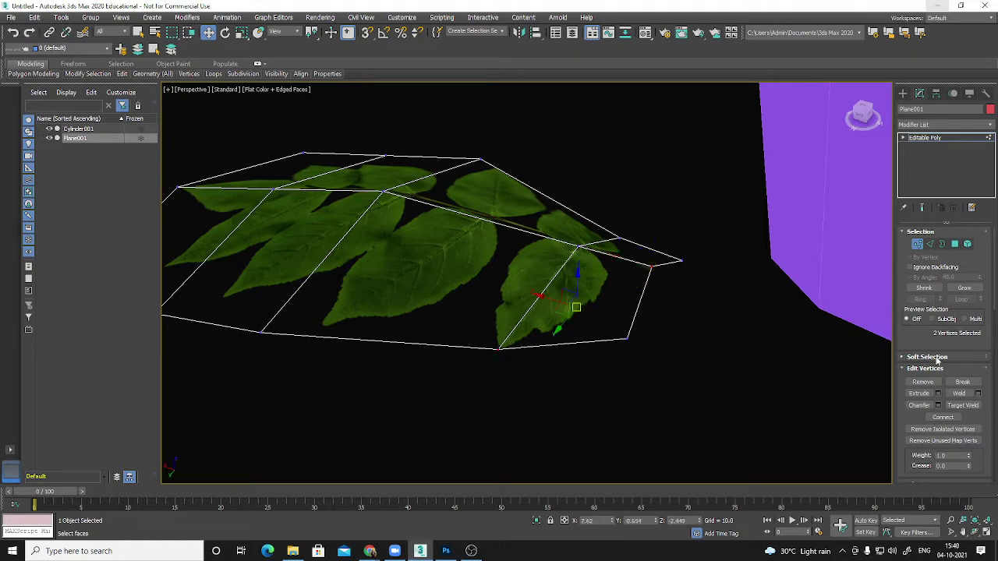
{"action": "middle_click_drag", "start_coordinate": [673, 344], "coordinate": [708, 312], "text": "alt"}
Reposition the outline vertex beside the last leaflet on the opposite side of the stem.
{"action": "left_click", "coordinate": [717, 289]}
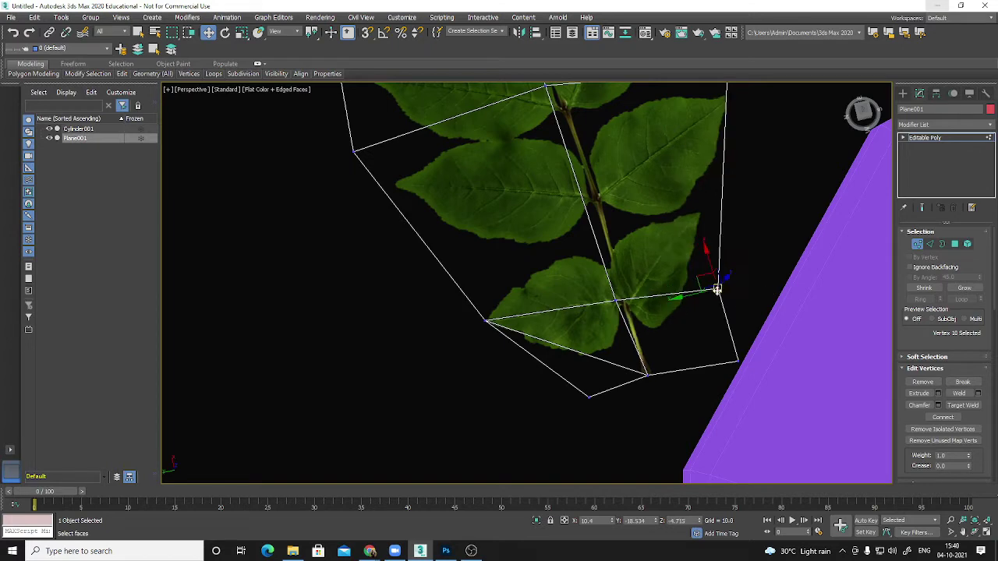
{"action": "left_click_drag", "start_coordinate": [717, 289], "coordinate": [715, 216]}
{"action": "scroll", "coordinate": [732, 240], "scroll_direction": "up", "scroll_amount": 3}
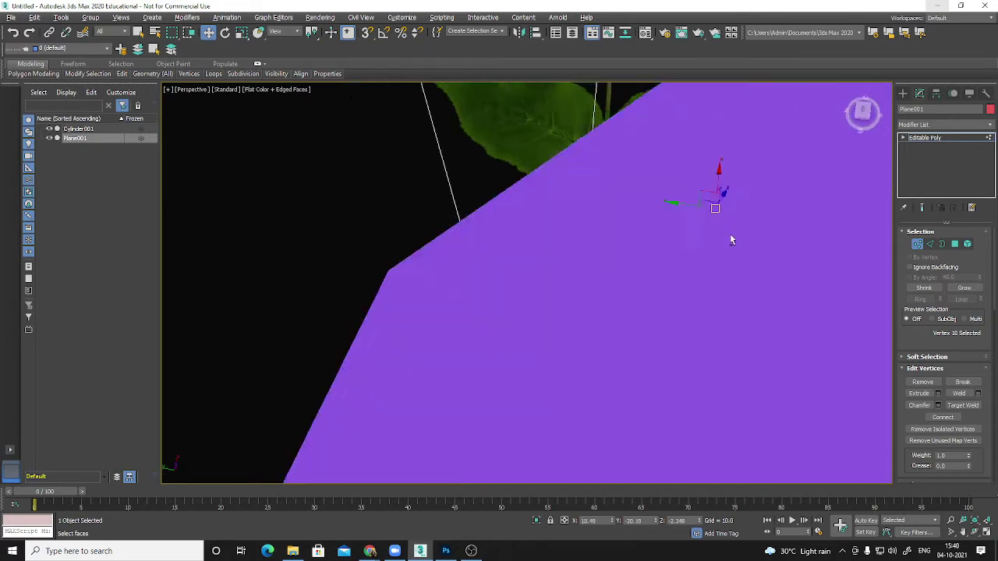
{"action": "scroll", "coordinate": [732, 240], "scroll_direction": "down", "scroll_amount": 5}
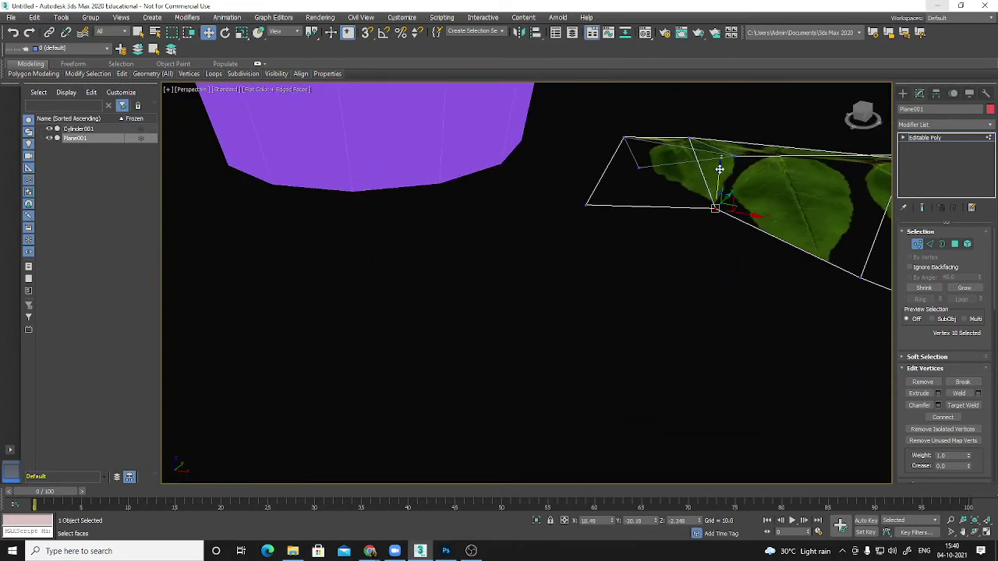
{"action": "scroll", "coordinate": [815, 304], "scroll_direction": "up", "scroll_amount": 3}
{"action": "middle_click_drag", "start_coordinate": [815, 304], "coordinate": [646, 289]}
Move the middle stem vertex onto the second leaflet pair's junction and the matching outline vertex to that leaflet's tip.
{"action": "left_click", "coordinate": [633, 344]}
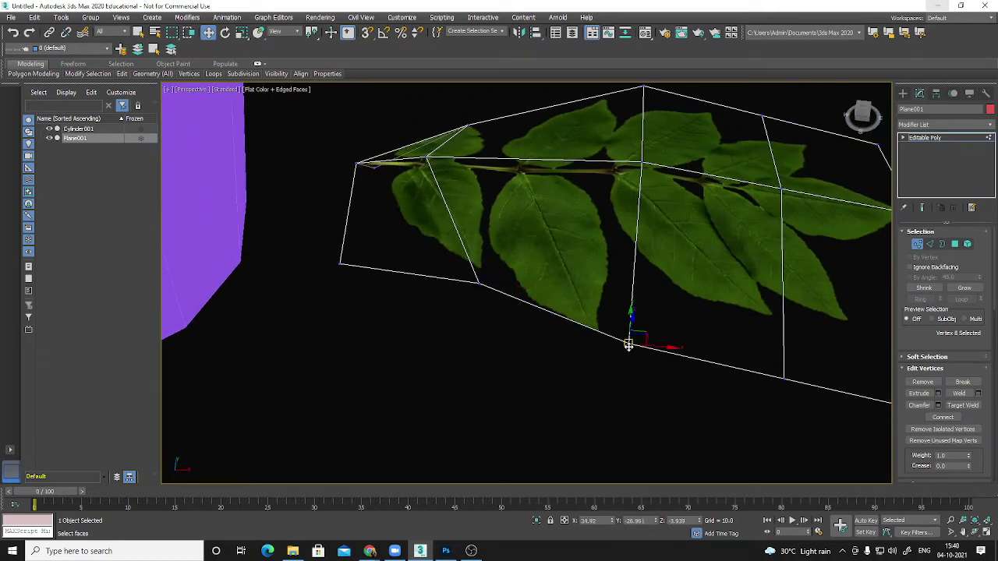
{"action": "left_click", "coordinate": [643, 162]}
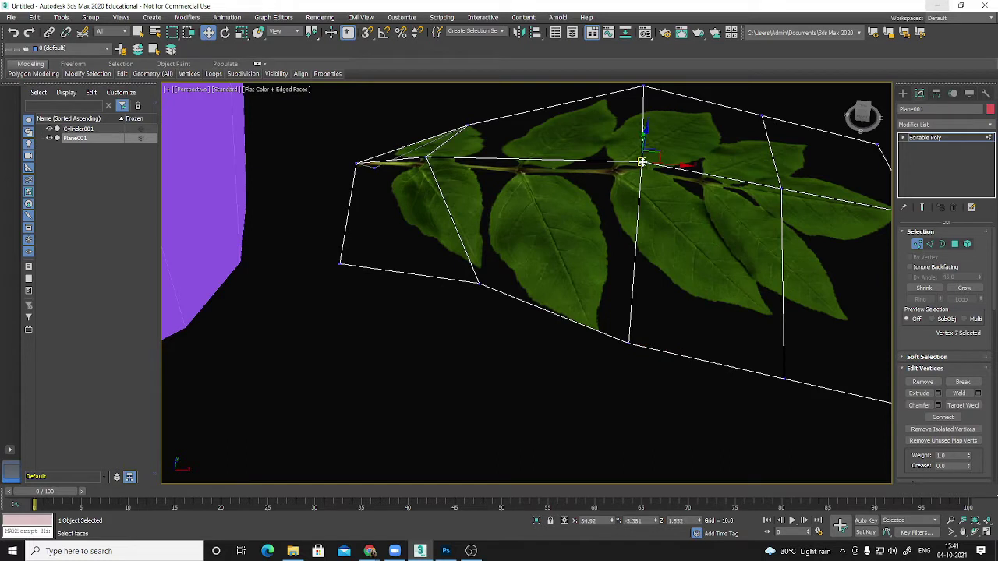
{"action": "left_click_drag", "start_coordinate": [643, 162], "coordinate": [520, 166]}
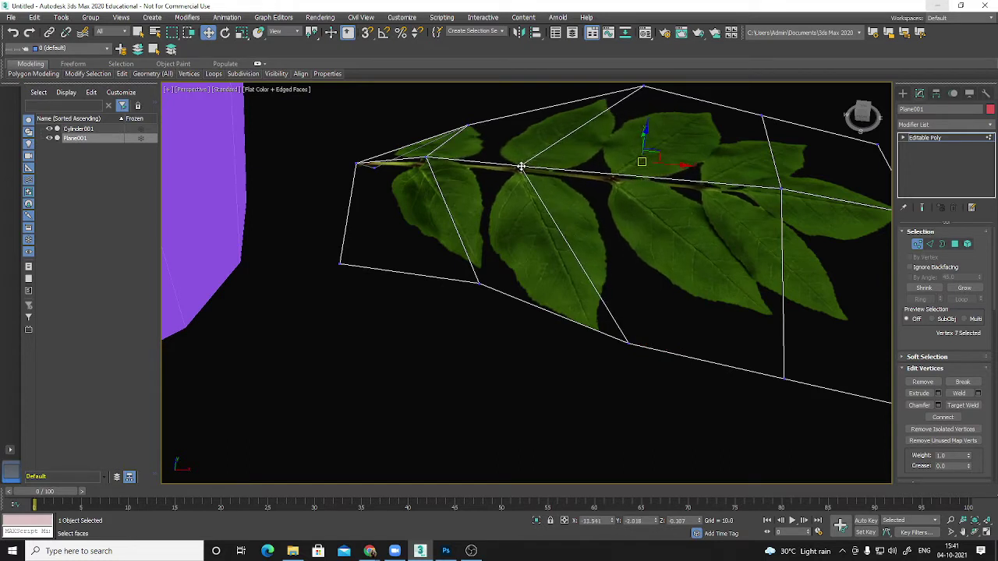
{"action": "left_click", "coordinate": [630, 345]}
{"action": "left_click_drag", "start_coordinate": [630, 345], "coordinate": [605, 351]}
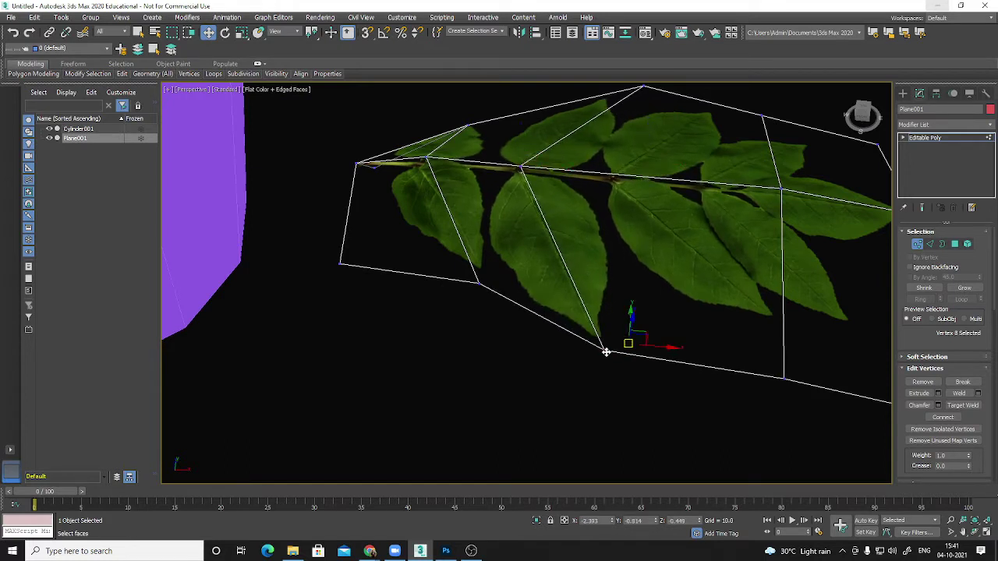
Move the stem vertex near the branch's tip onto the junction of the end leaflets.
{"action": "middle_click_drag", "start_coordinate": [617, 305], "coordinate": [659, 308], "text": "alt"}
{"action": "left_click", "coordinate": [670, 250]}
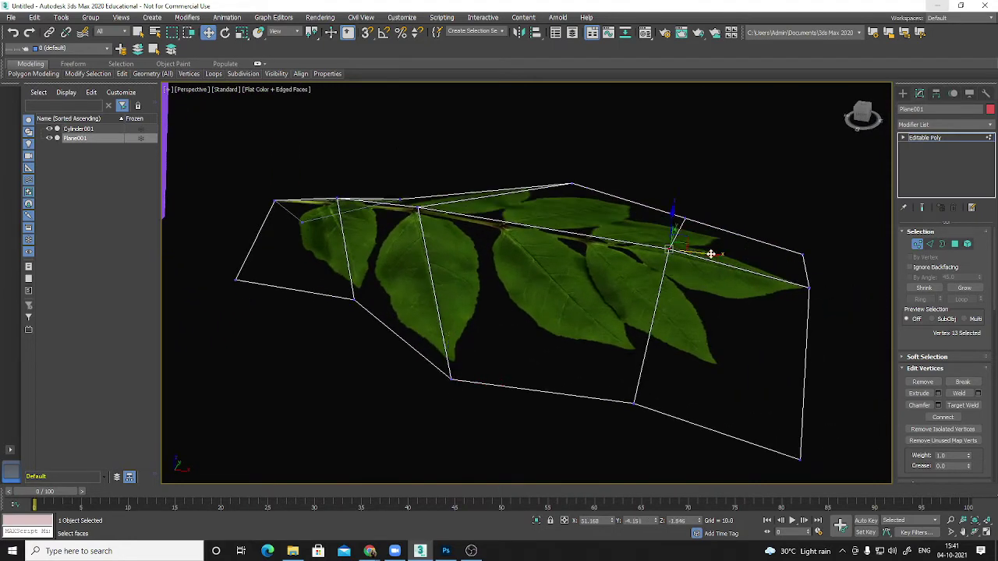
{"action": "middle_click_drag", "start_coordinate": [710, 254], "coordinate": [668, 314], "text": "alt"}
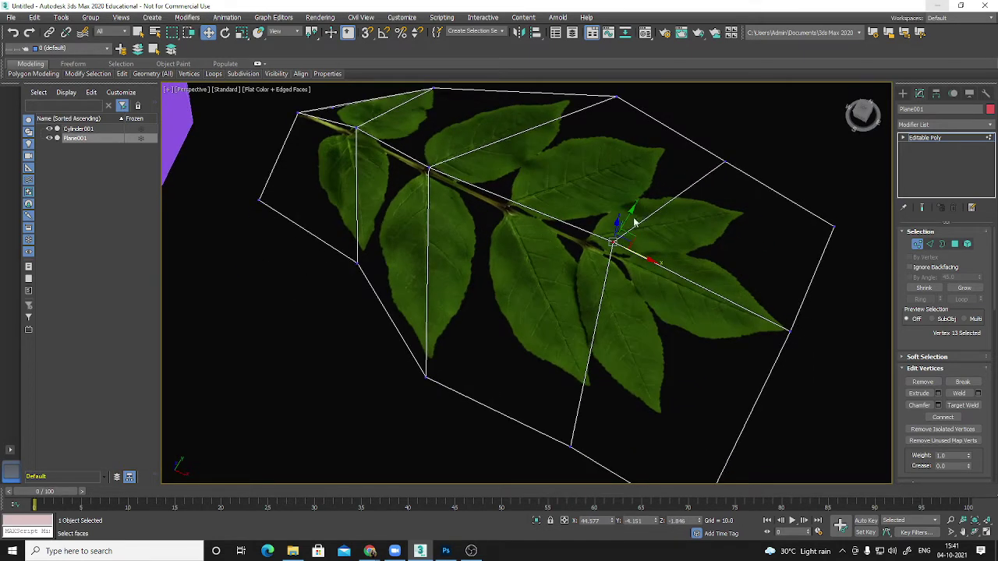
{"action": "left_click_drag", "start_coordinate": [631, 215], "coordinate": [679, 219]}
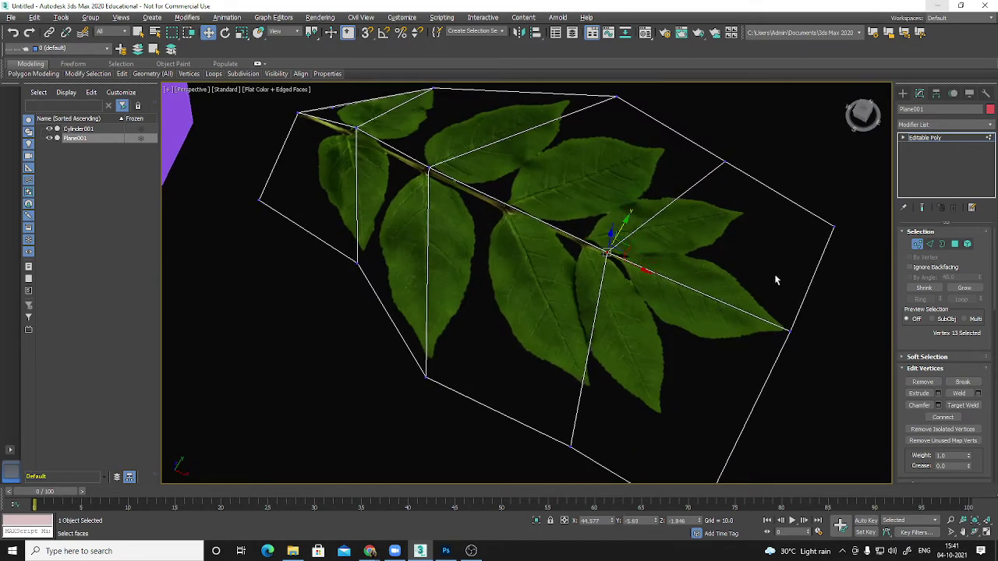
Reposition the outline corner vertices around the branch's tip leaflets and leave vertex editing.
{"action": "middle_click_drag", "start_coordinate": [776, 280], "coordinate": [749, 341], "text": "alt"}
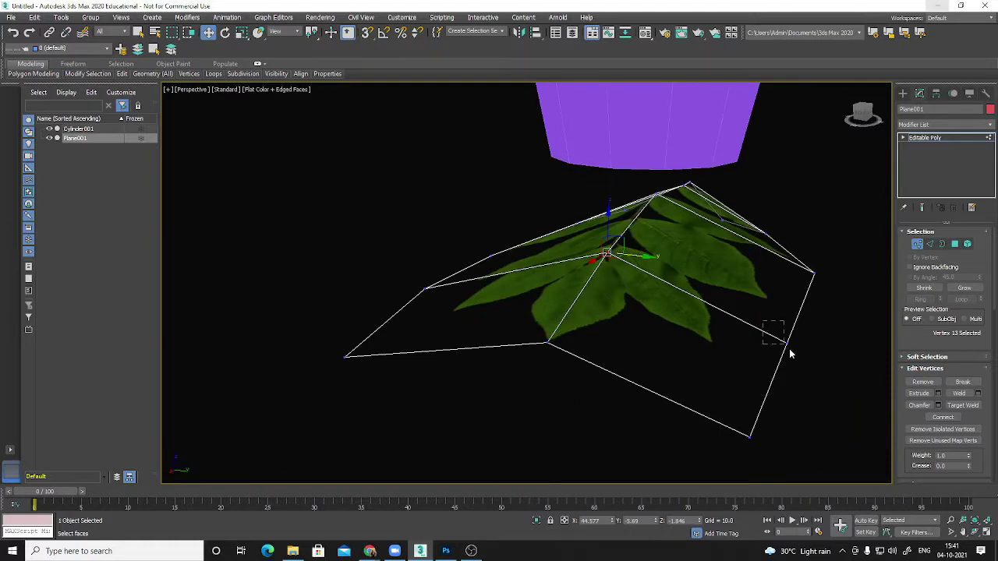
{"action": "mouse_move", "coordinate": [790, 354]}
{"action": "left_mouse_down"}
{"action": "mouse_move", "coordinate": [810, 350]}
{"action": "mouse_move", "coordinate": [777, 351]}
{"action": "left_mouse_up"}
{"action": "middle_click_drag", "start_coordinate": [537, 360], "coordinate": [585, 375], "text": "alt"}
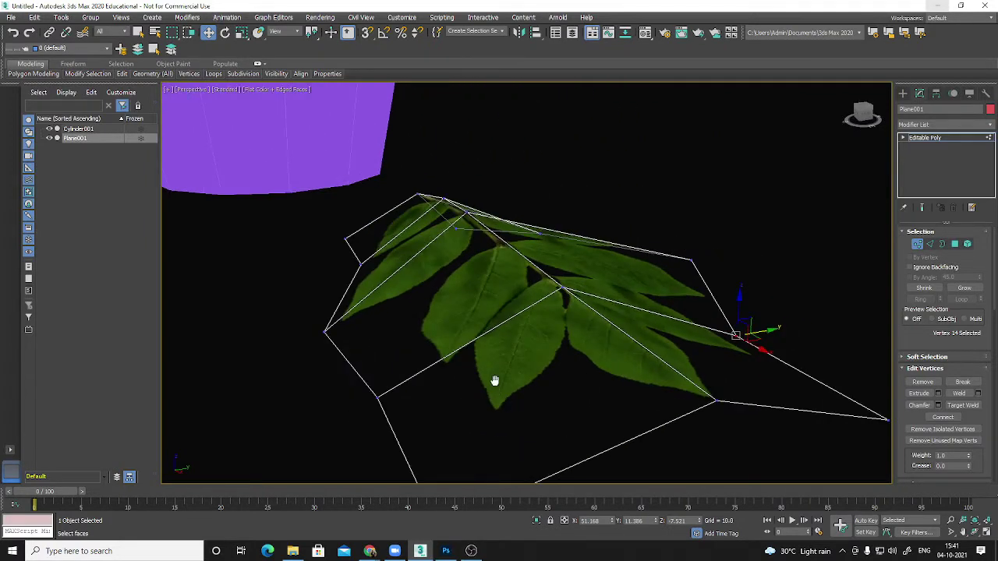
{"action": "middle_click_drag", "start_coordinate": [495, 380], "coordinate": [510, 305]}
{"action": "left_click_drag", "start_coordinate": [422, 409], "coordinate": [528, 348]}
{"action": "middle_click_drag", "start_coordinate": [528, 348], "coordinate": [543, 320], "text": "alt"}
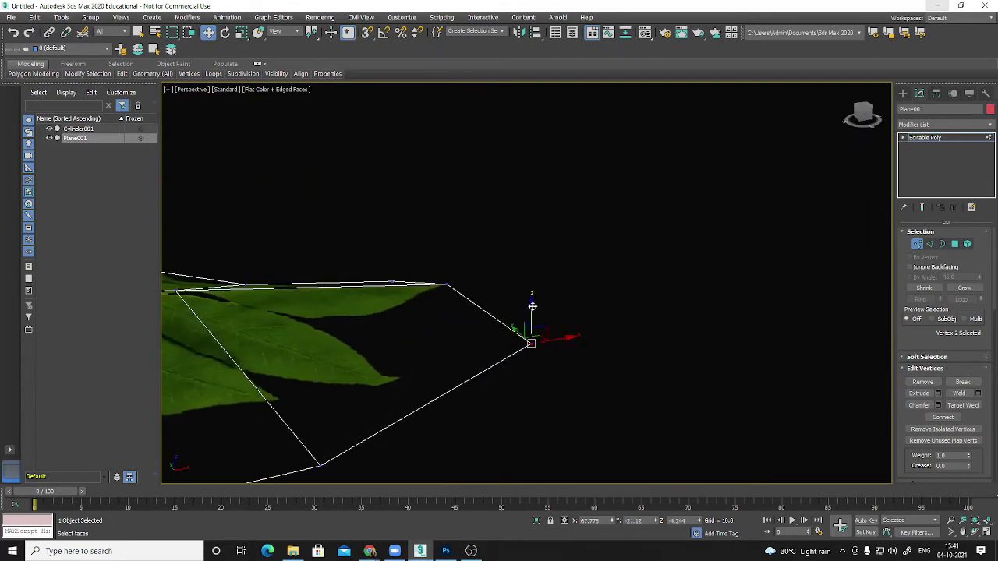
{"action": "left_click_drag", "start_coordinate": [532, 306], "coordinate": [601, 390]}
{"action": "middle_click_drag", "start_coordinate": [601, 390], "coordinate": [725, 274], "text": "alt"}
{"action": "left_click_drag", "start_coordinate": [730, 276], "coordinate": [684, 318]}
{"action": "middle_click_drag", "start_coordinate": [684, 319], "coordinate": [592, 265], "text": "alt"}
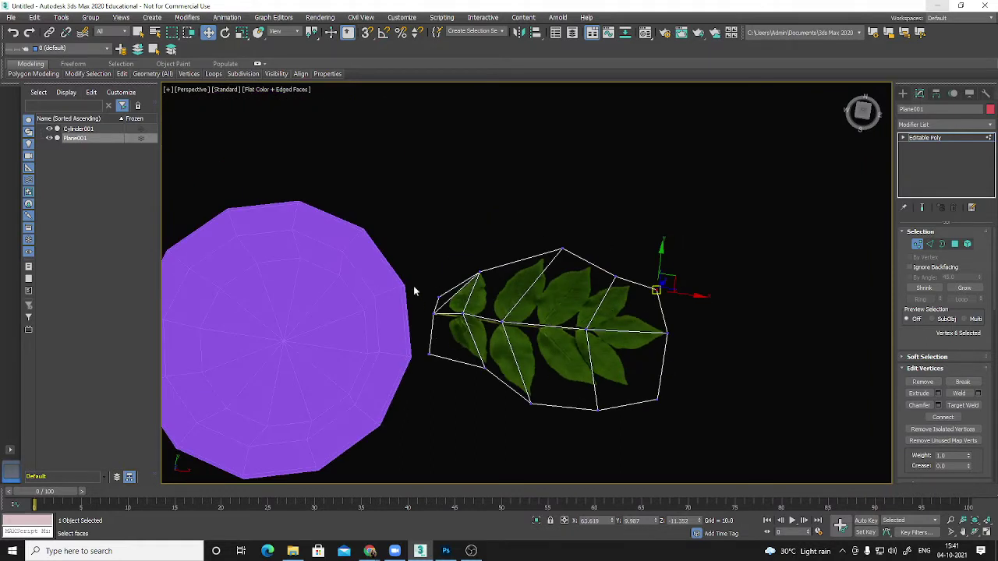
{"action": "middle_click_drag", "start_coordinate": [573, 350], "coordinate": [520, 313], "text": "alt"}
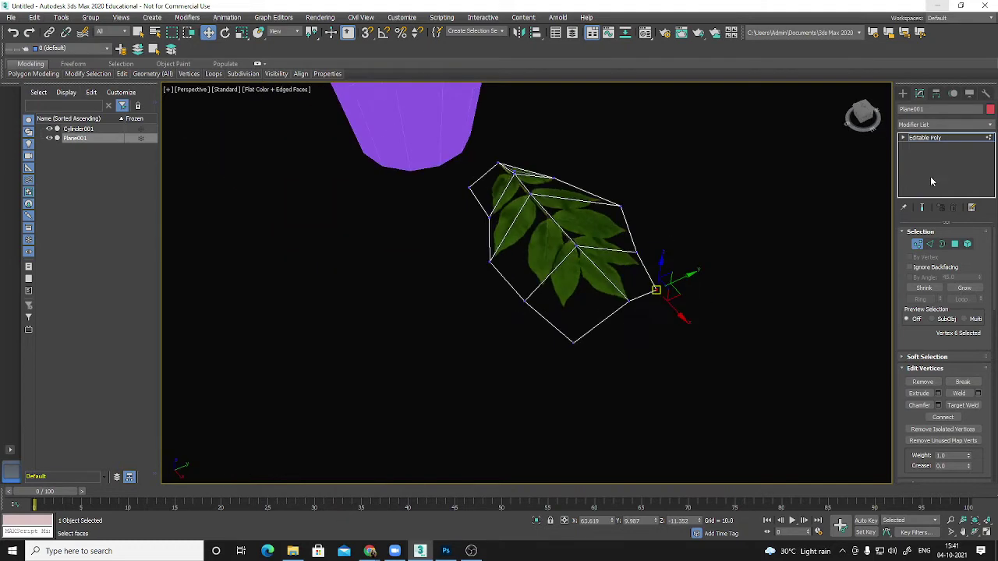
{"action": "left_click", "coordinate": [965, 139]}
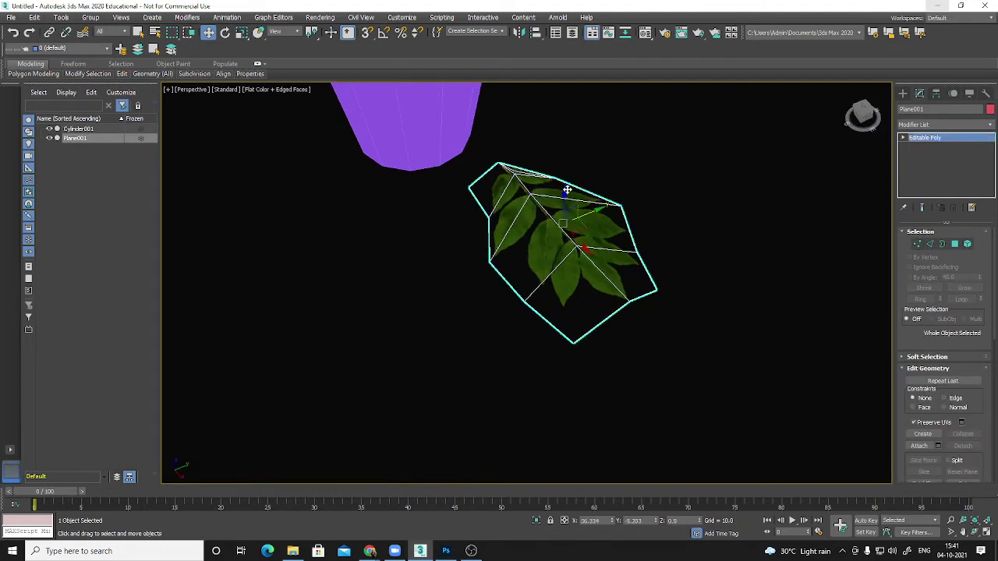
Examine the bent leaf branch beside the pot with the edge display hidden.
{"action": "left_click", "coordinate": [694, 271]}
{"action": "middle_click_drag", "start_coordinate": [695, 271], "coordinate": [447, 258], "text": "alt"}
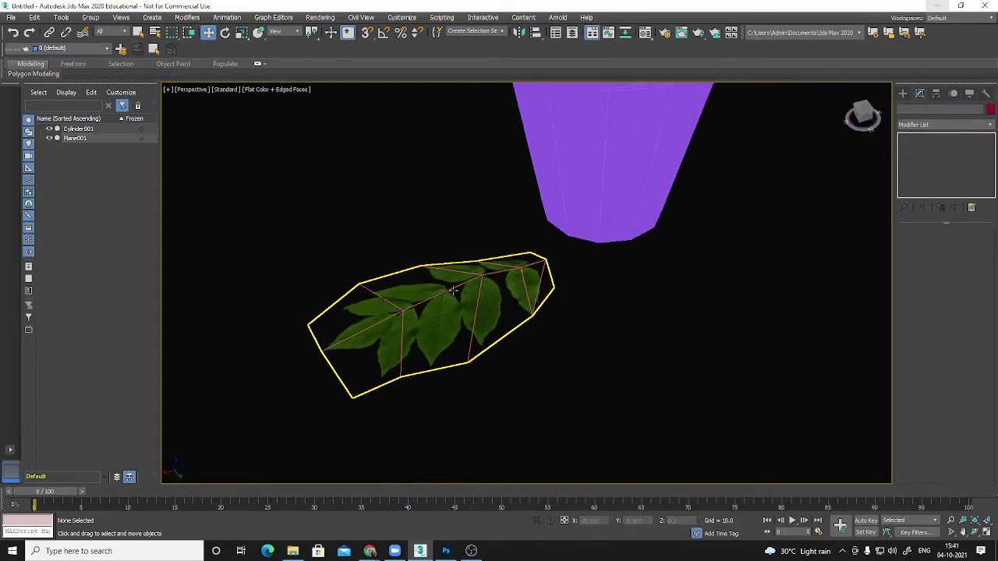
{"action": "scroll", "coordinate": [448, 269], "scroll_direction": "down", "scroll_amount": 4}
{"action": "mouse_move", "coordinate": [449, 297]}
{"action": "middle_mouse_down", "text": "alt"}
{"action": "mouse_move", "coordinate": [466, 330]}
{"action": "mouse_move", "coordinate": [486, 284]}
{"action": "mouse_move", "coordinate": [544, 321]}
{"action": "mouse_move", "coordinate": [556, 350]}
{"action": "mouse_move", "coordinate": [619, 319]}
{"action": "mouse_move", "coordinate": [517, 310]}
{"action": "mouse_move", "coordinate": [504, 367]}
{"action": "mouse_move", "coordinate": [491, 321]}
{"action": "mouse_move", "coordinate": [505, 385]}
{"action": "mouse_move", "coordinate": [581, 338]}
{"action": "mouse_move", "coordinate": [563, 379]}
{"action": "mouse_move", "coordinate": [525, 327]}
{"action": "middle_mouse_up", "text": "alt"}
{"action": "key", "text": "F4"}
{"action": "left_click", "coordinate": [525, 328]}
{"action": "middle_click_drag", "start_coordinate": [648, 309], "coordinate": [679, 304], "text": "alt"}
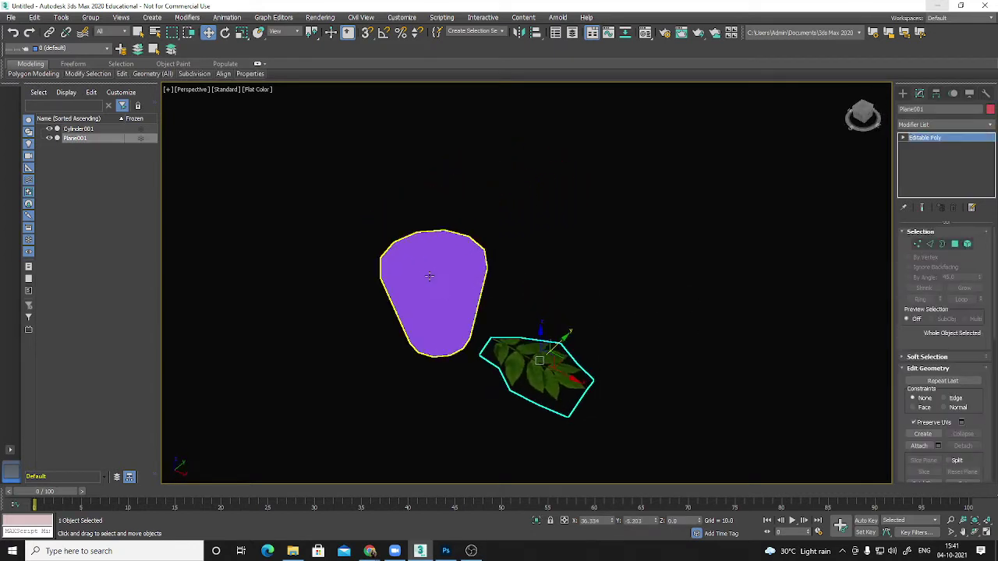
Create an upright cylinder stem with AutoGrid at the centre of the pot's soil, radius about 2.5 and height about 38.
{"action": "left_click", "coordinate": [428, 274]}
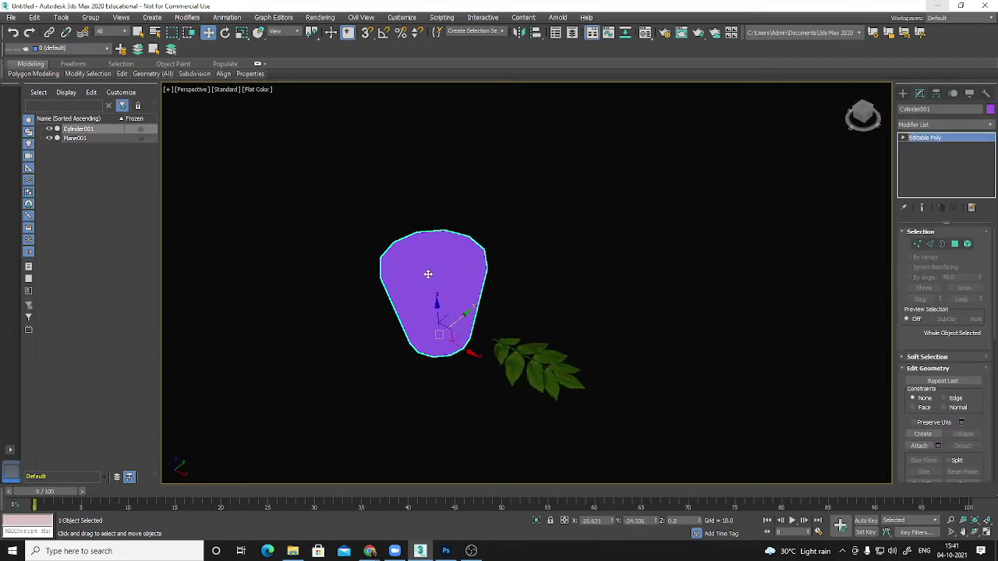
{"action": "left_click", "coordinate": [903, 93]}
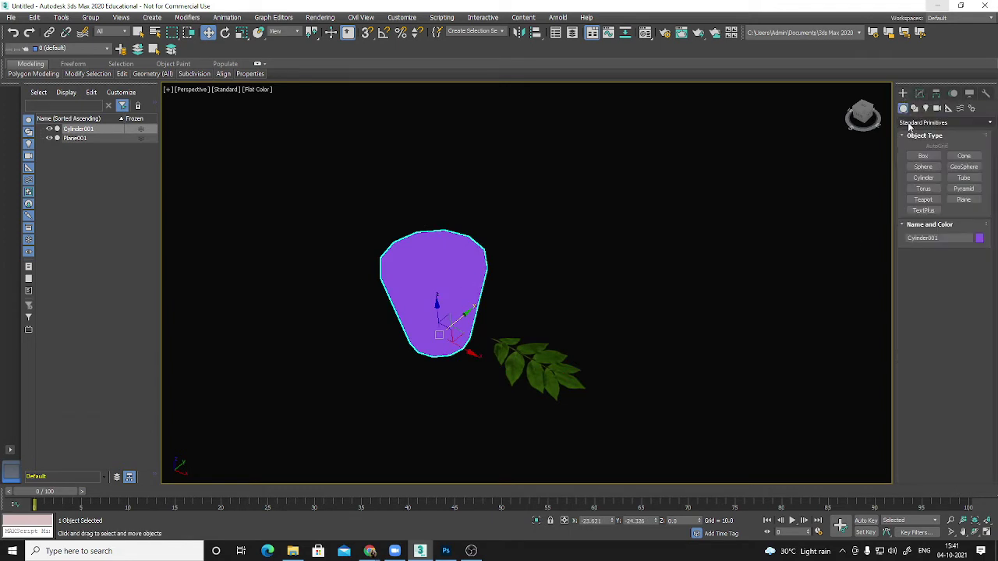
{"action": "left_click", "coordinate": [924, 178]}
{"action": "key", "text": "F4"}
{"action": "middle_click_drag", "start_coordinate": [541, 301], "coordinate": [573, 283]}
{"action": "middle_click_drag", "start_coordinate": [491, 256], "coordinate": [491, 290], "text": "alt"}
{"action": "scroll", "coordinate": [463, 276], "scroll_direction": "up", "scroll_amount": 4}
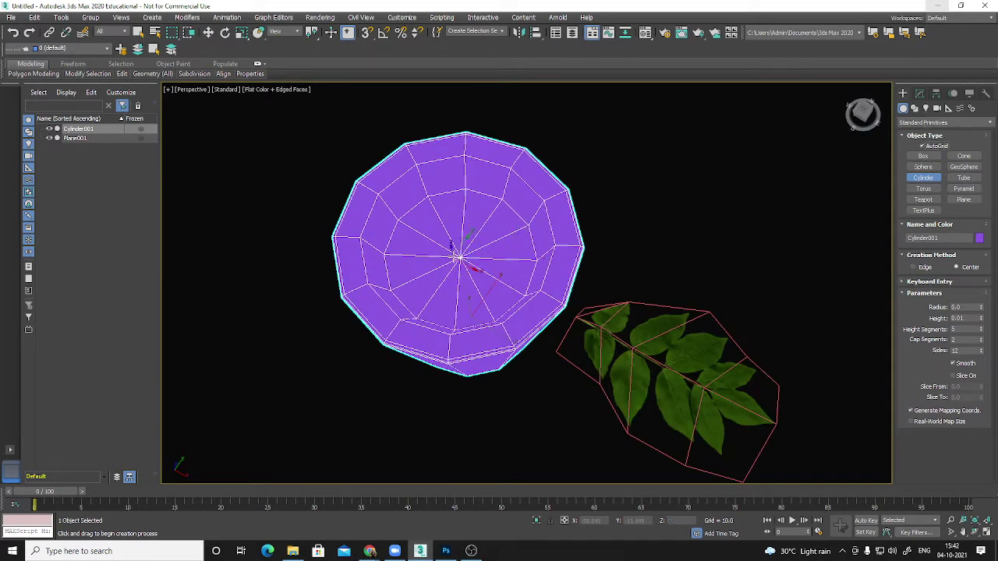
{"action": "left_click_drag", "start_coordinate": [459, 258], "coordinate": [460, 246]}
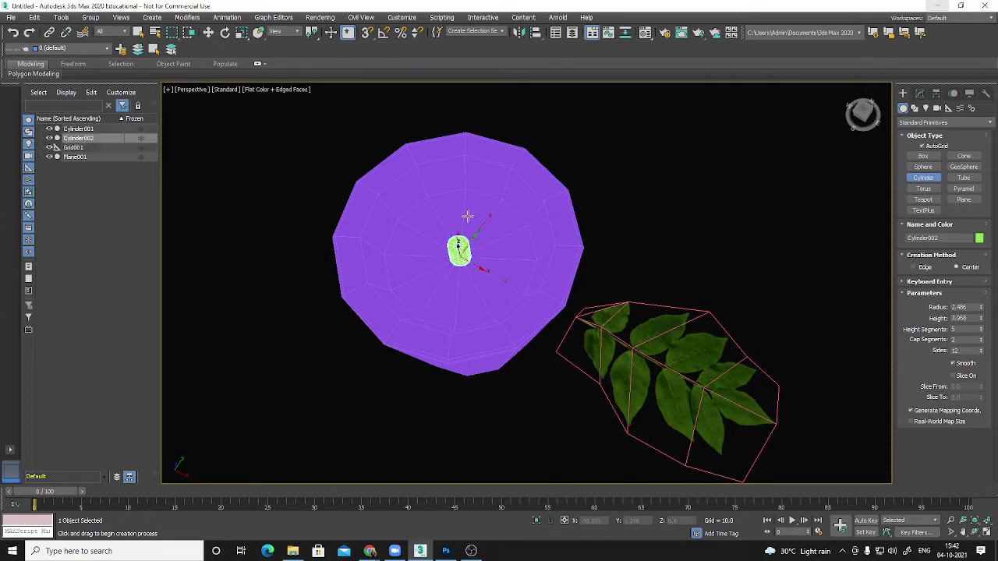
{"action": "left_click", "coordinate": [434, 98]}
{"action": "middle_click_drag", "start_coordinate": [544, 263], "coordinate": [553, 205], "text": "alt"}
{"action": "right_click", "coordinate": [691, 232]}
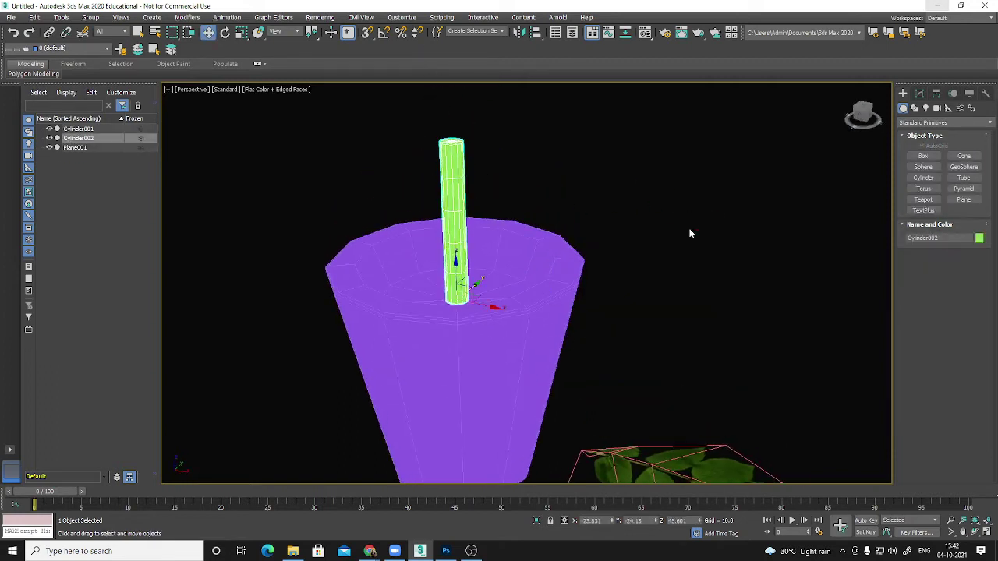
Convert the stem cylinder to an Editable Poly.
{"action": "left_click", "coordinate": [919, 93]}
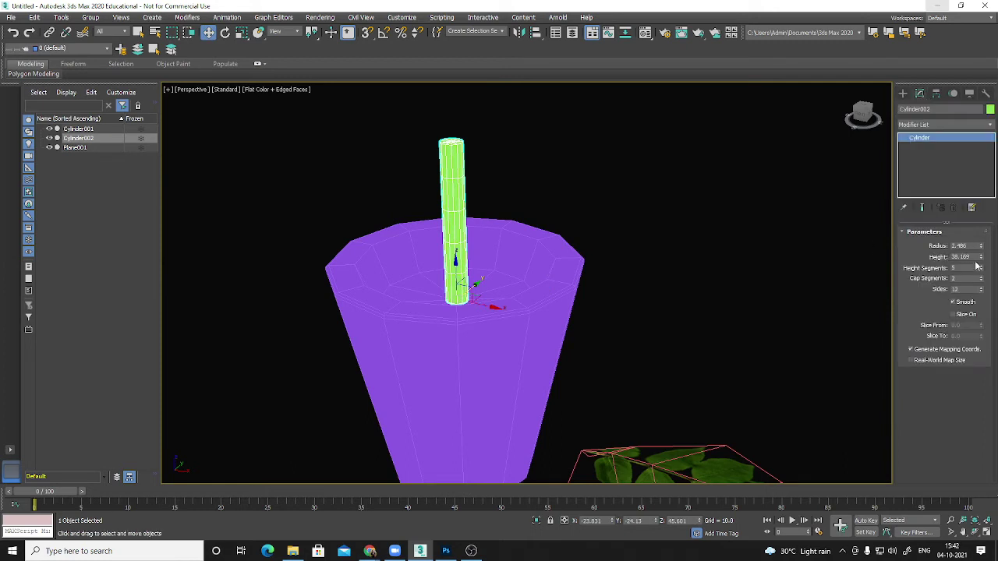
{"action": "middle_click_drag", "start_coordinate": [548, 275], "coordinate": [577, 270], "text": "alt"}
{"action": "middle_click_drag", "start_coordinate": [712, 253], "coordinate": [718, 288]}
{"action": "right_click", "coordinate": [918, 140]}
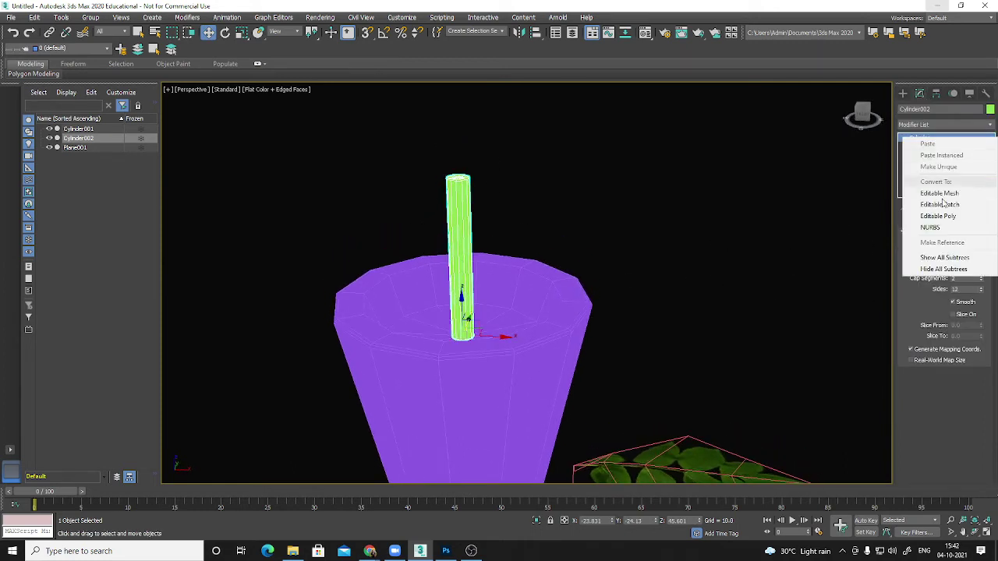
{"action": "left_click", "coordinate": [942, 226]}
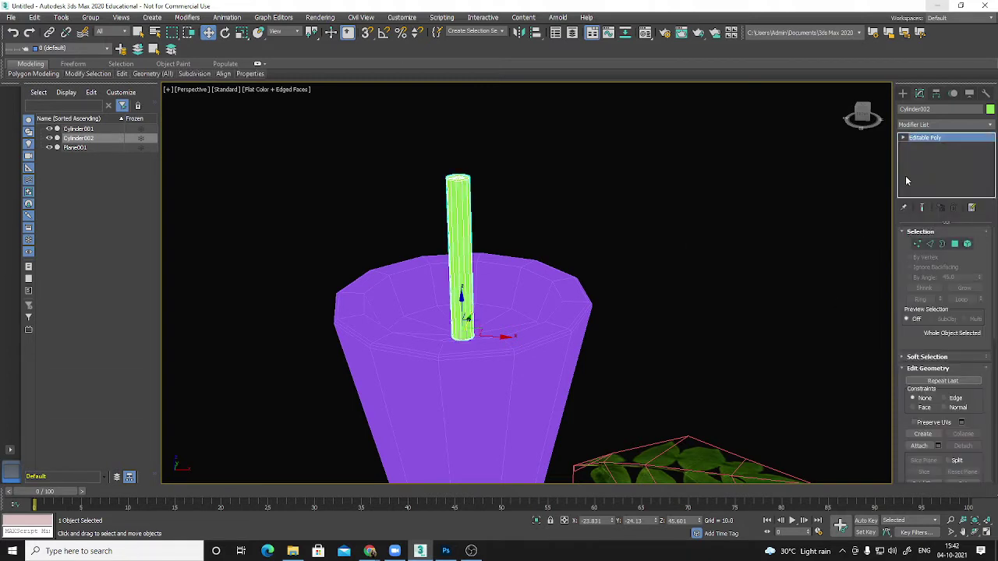
Select all vertices at the stem's top end and scale them down to narrow it.
{"action": "left_click", "coordinate": [917, 243]}
{"action": "left_click_drag", "start_coordinate": [428, 151], "coordinate": [491, 191]}
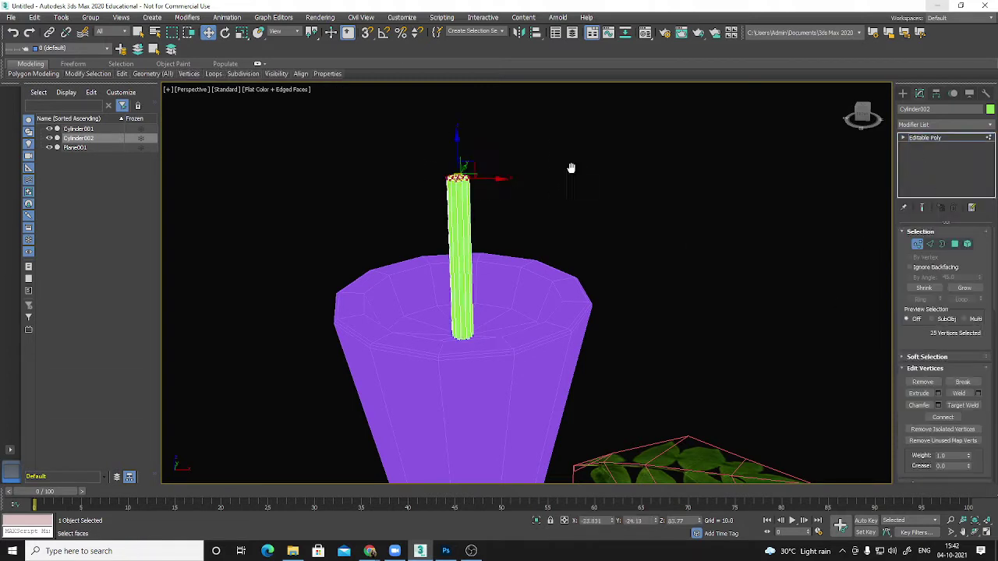
{"action": "middle_click_drag", "start_coordinate": [570, 166], "coordinate": [573, 209]}
{"action": "key", "text": "r"}
{"action": "left_click_drag", "start_coordinate": [470, 208], "coordinate": [453, 253]}
Raise the stem's top vertices to a Z height of about 240 to form a tall trunk.
{"action": "key", "text": "w"}
{"action": "scroll", "coordinate": [554, 240], "scroll_direction": "down", "scroll_amount": 6}
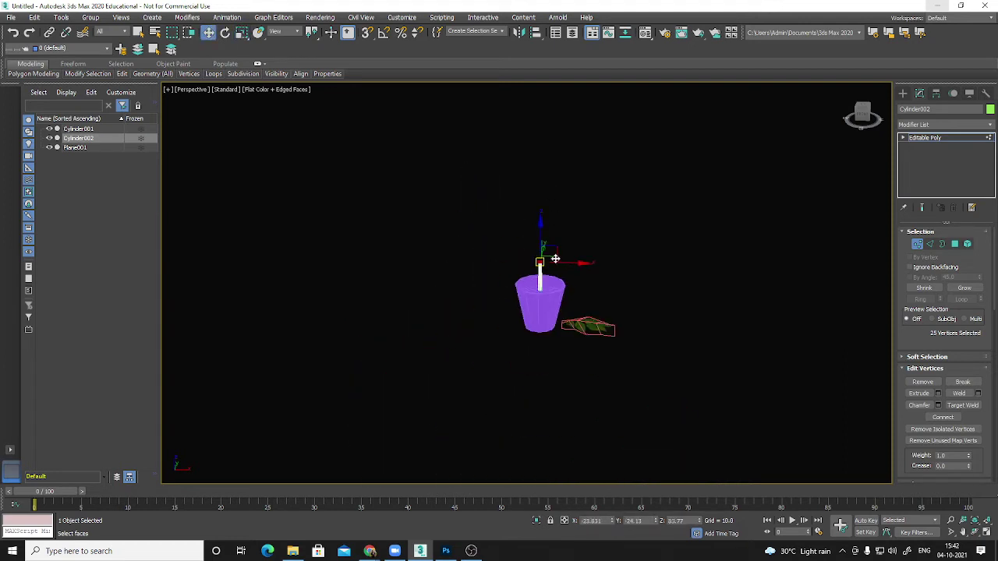
{"action": "left_click_drag", "start_coordinate": [541, 222], "coordinate": [541, 71]}
{"action": "middle_click_drag", "start_coordinate": [604, 181], "coordinate": [706, 296], "text": "alt"}
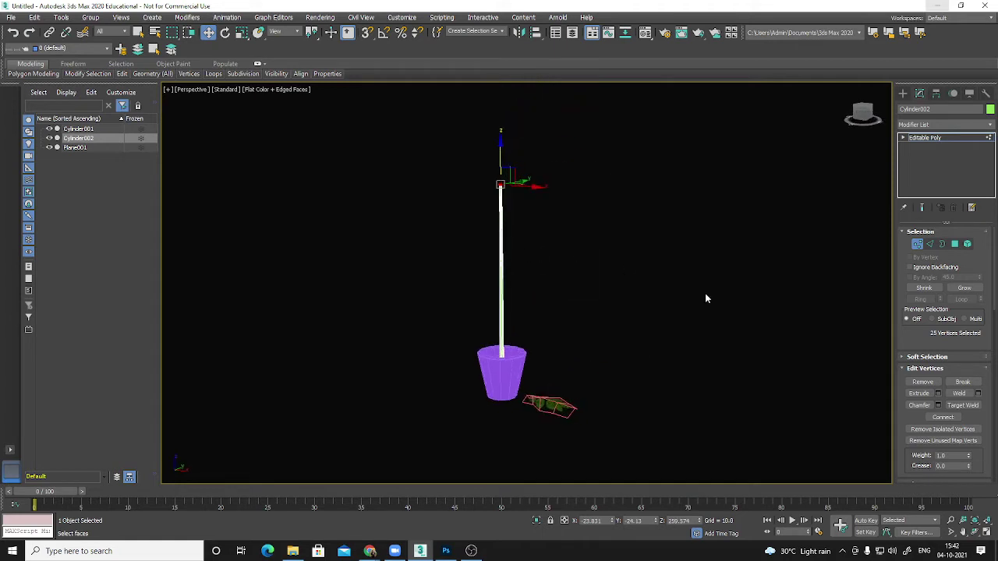
Scale down the raised top vertices further to taper the stem.
{"action": "scroll", "coordinate": [502, 197], "scroll_direction": "up", "scroll_amount": 4}
{"action": "middle_click_drag", "start_coordinate": [581, 262], "coordinate": [583, 258]}
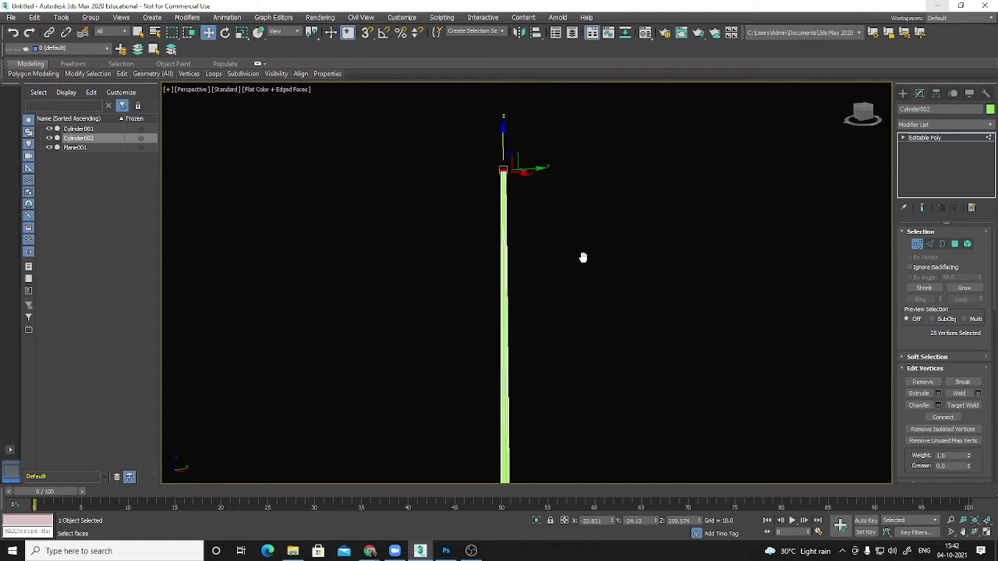
{"action": "key", "text": "r"}
{"action": "left_click_drag", "start_coordinate": [504, 166], "coordinate": [461, 205]}
Connect the stem's vertical edges with a loop at mid-height and shift it along Y to about -54 to bend the stem.
{"action": "middle_click_drag", "start_coordinate": [615, 301], "coordinate": [603, 168]}
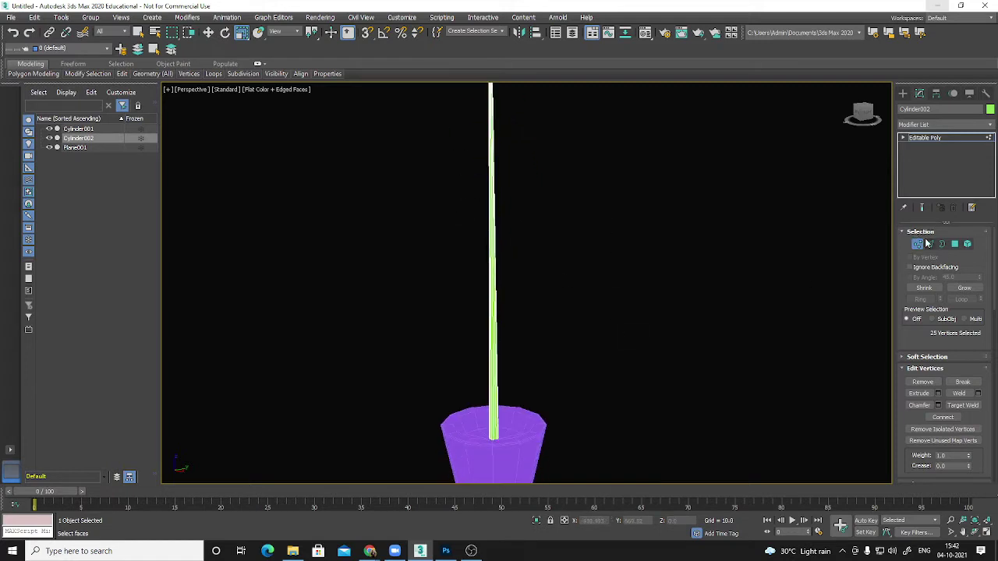
{"action": "left_click", "coordinate": [929, 244]}
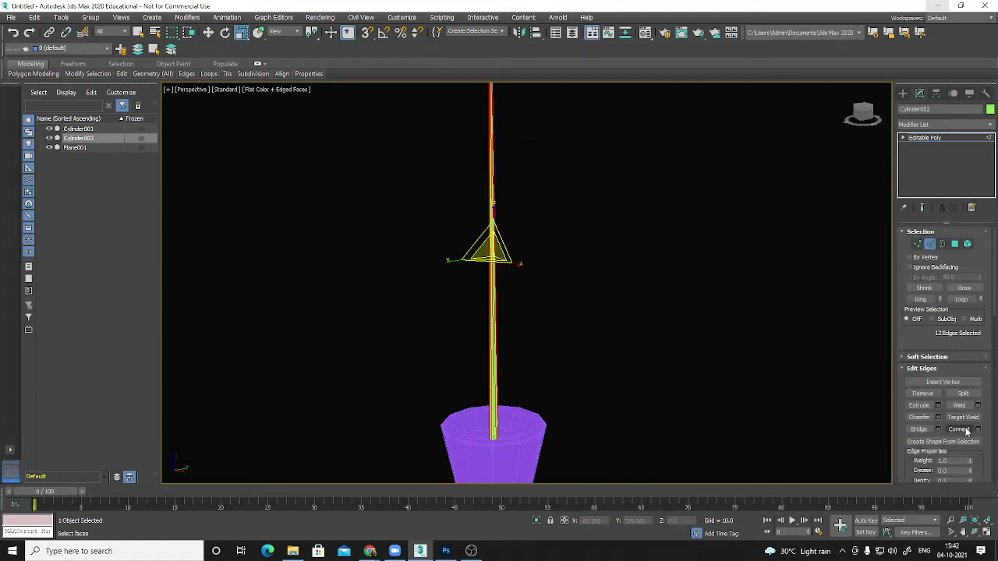
{"action": "left_click", "coordinate": [959, 429]}
{"action": "key", "text": "w"}
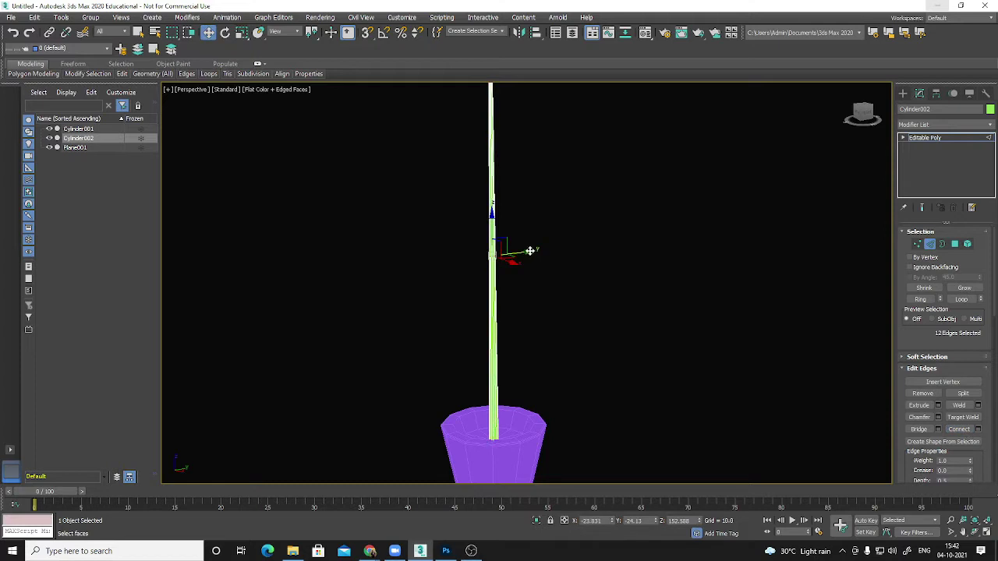
{"action": "left_click_drag", "start_coordinate": [530, 251], "coordinate": [478, 252]}
Connect the vertical edges of the stem's upper segment with a new loop and shift it along X for a second bend.
{"action": "middle_click_drag", "start_coordinate": [516, 195], "coordinate": [501, 271]}
{"action": "left_click_drag", "start_coordinate": [404, 209], "coordinate": [583, 291]}
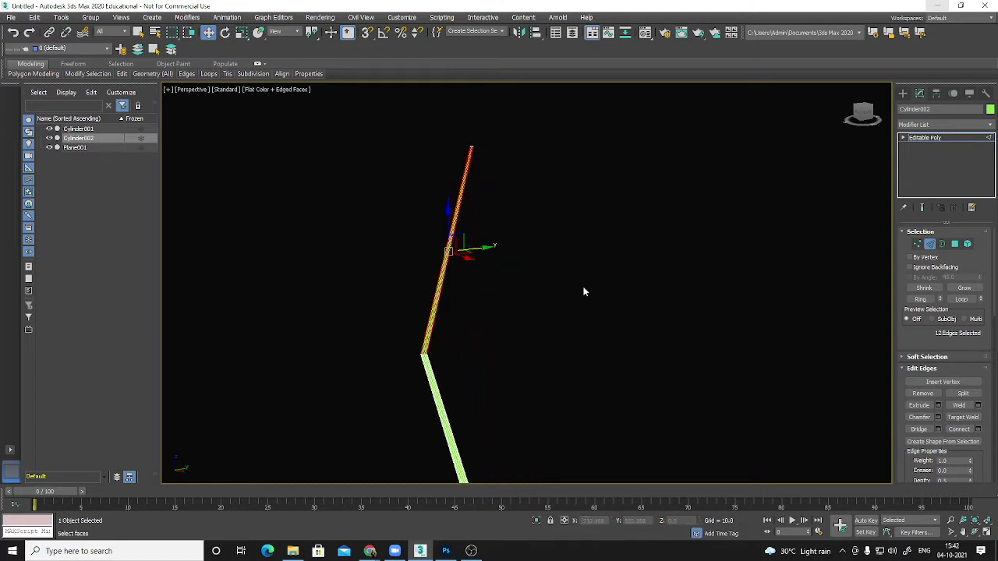
{"action": "middle_click_drag", "start_coordinate": [584, 292], "coordinate": [653, 323], "text": "alt"}
{"action": "left_click", "coordinate": [955, 429]}
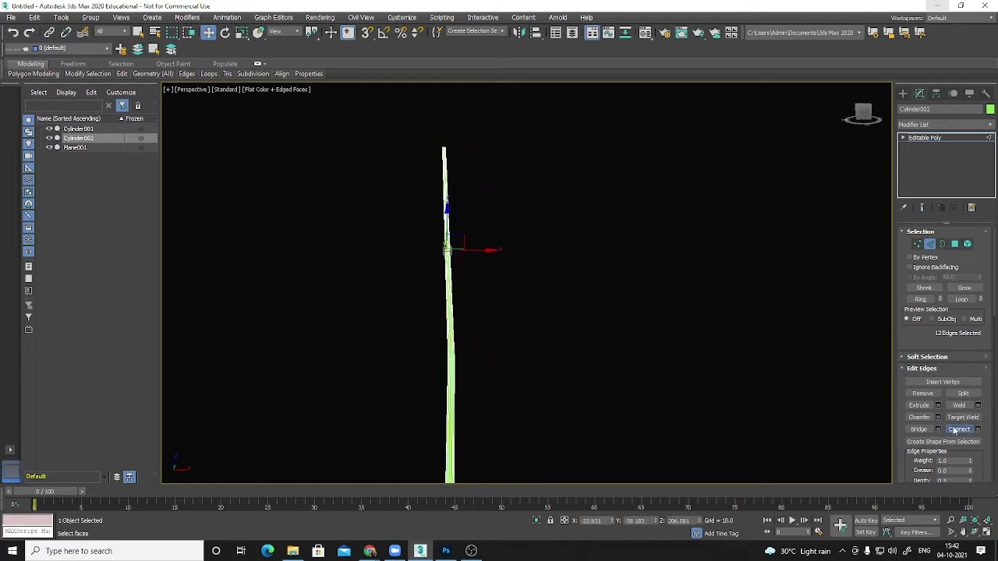
{"action": "middle_click_drag", "start_coordinate": [494, 252], "coordinate": [540, 309], "text": "alt"}
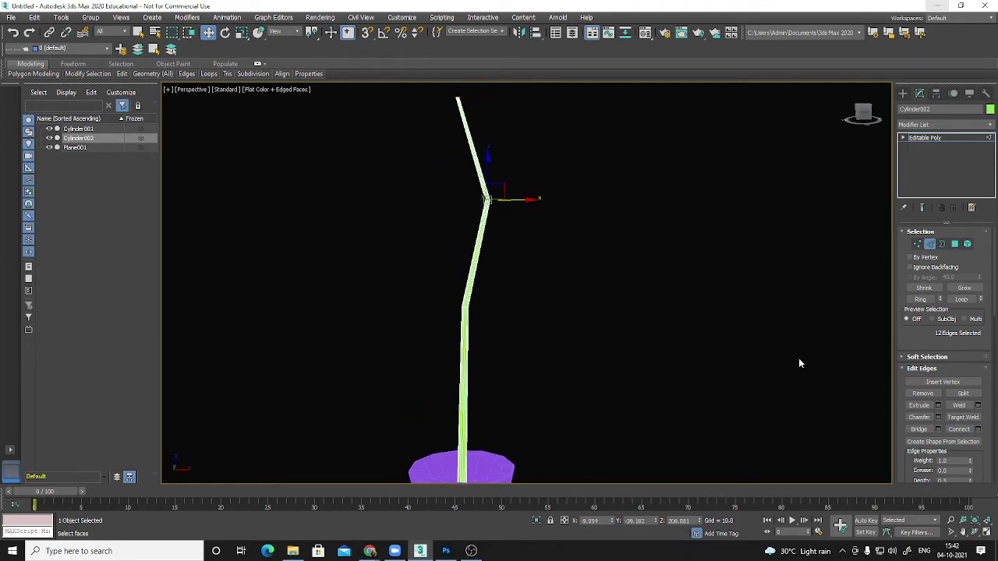
Select only the stem's lower middle edge loop, move it along X to about -31, and finish edge editing.
{"action": "left_click_drag", "start_coordinate": [414, 309], "coordinate": [519, 326]}
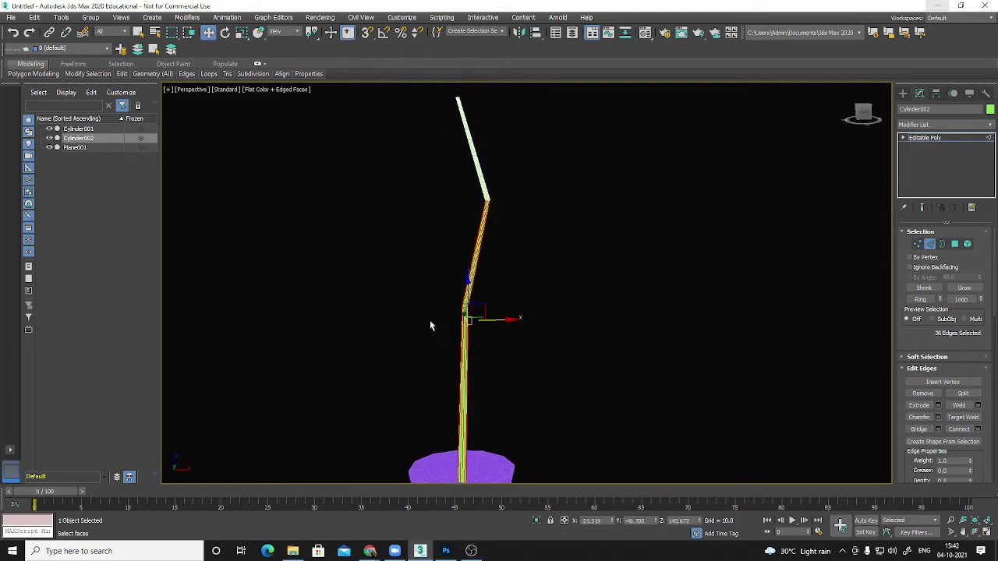
{"action": "left_click_drag", "start_coordinate": [423, 245], "coordinate": [514, 261], "text": "alt"}
{"action": "left_click_drag", "start_coordinate": [436, 376], "coordinate": [624, 382], "text": "alt"}
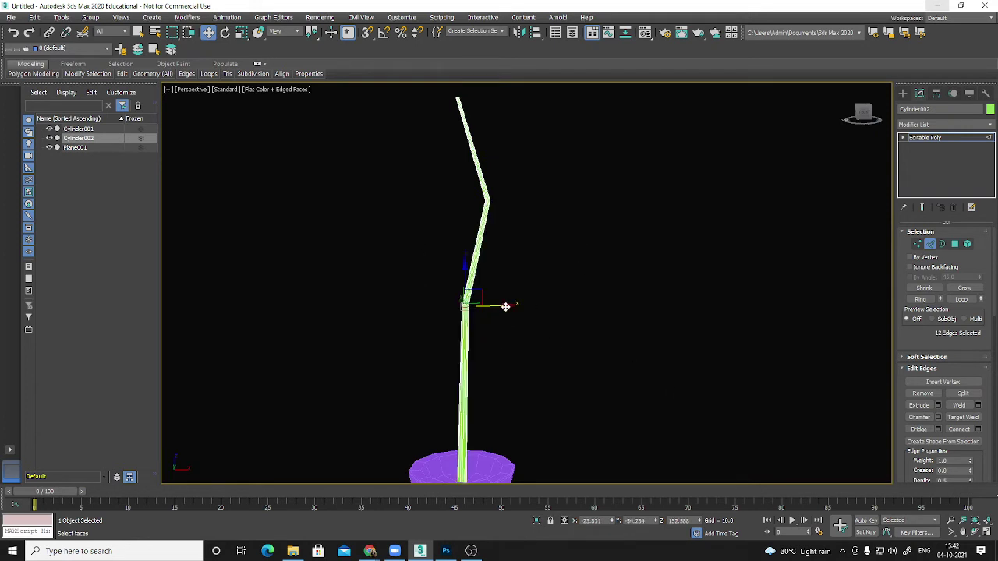
{"action": "left_click_drag", "start_coordinate": [505, 306], "coordinate": [487, 306]}
{"action": "middle_click_drag", "start_coordinate": [487, 306], "coordinate": [320, 316], "text": "alt"}
{"action": "middle_click_drag", "start_coordinate": [614, 305], "coordinate": [545, 317], "text": "alt"}
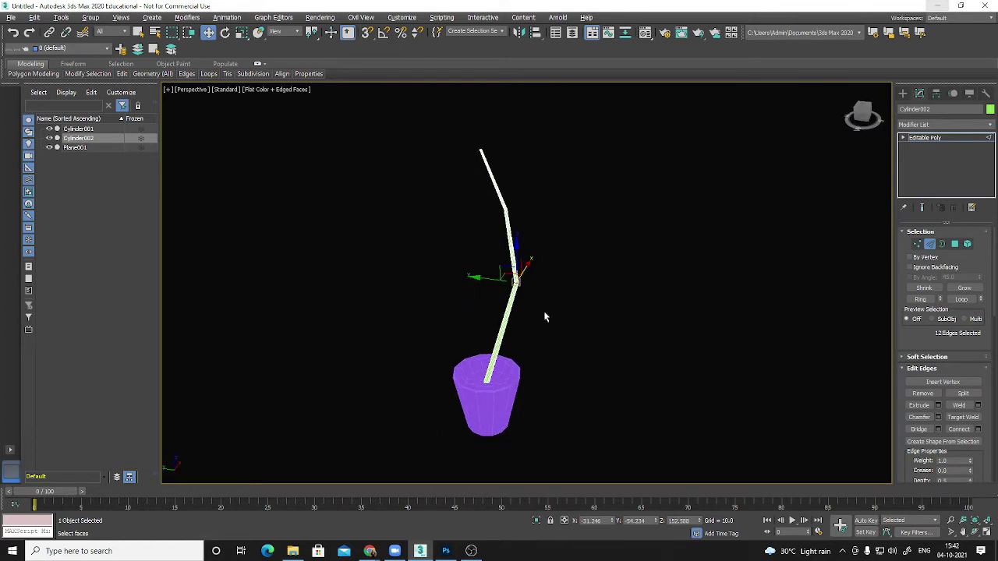
{"action": "middle_click_drag", "start_coordinate": [703, 315], "coordinate": [675, 184], "text": "alt"}
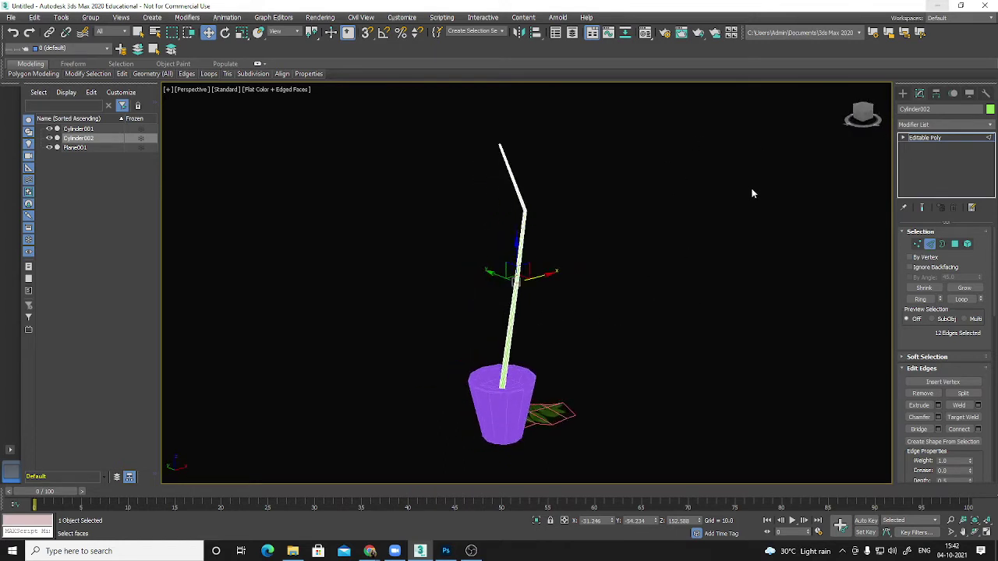
{"action": "left_click", "coordinate": [930, 245]}
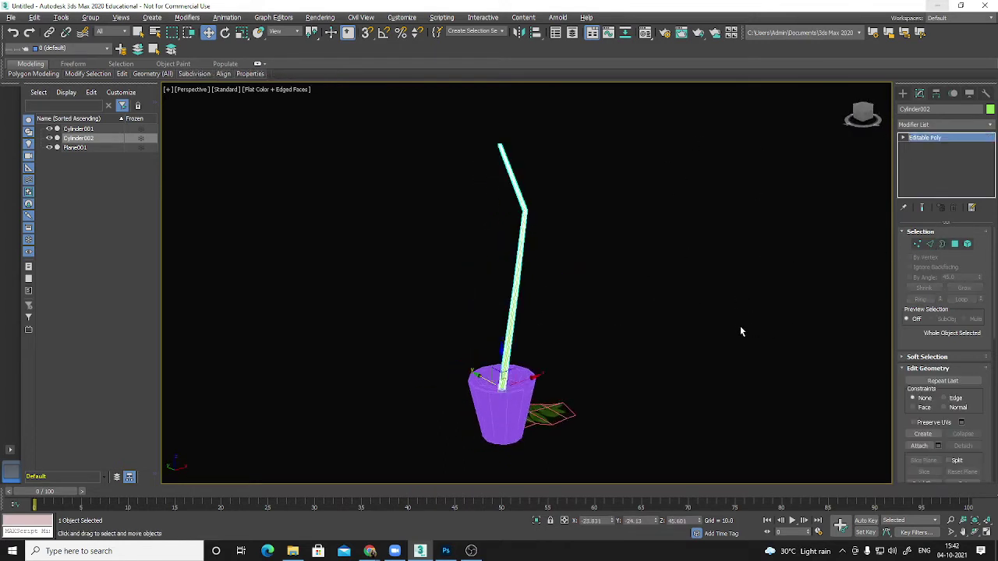
Select the leaf plane and move it over the pot so its base end comes close to the stem.
{"action": "middle_click_drag", "start_coordinate": [740, 326], "coordinate": [661, 350], "text": "alt"}
{"action": "left_click", "coordinate": [582, 439]}
{"action": "middle_click_drag", "start_coordinate": [582, 439], "coordinate": [596, 456], "text": "alt"}
{"action": "middle_click_drag", "start_coordinate": [567, 399], "coordinate": [576, 348], "text": "alt"}
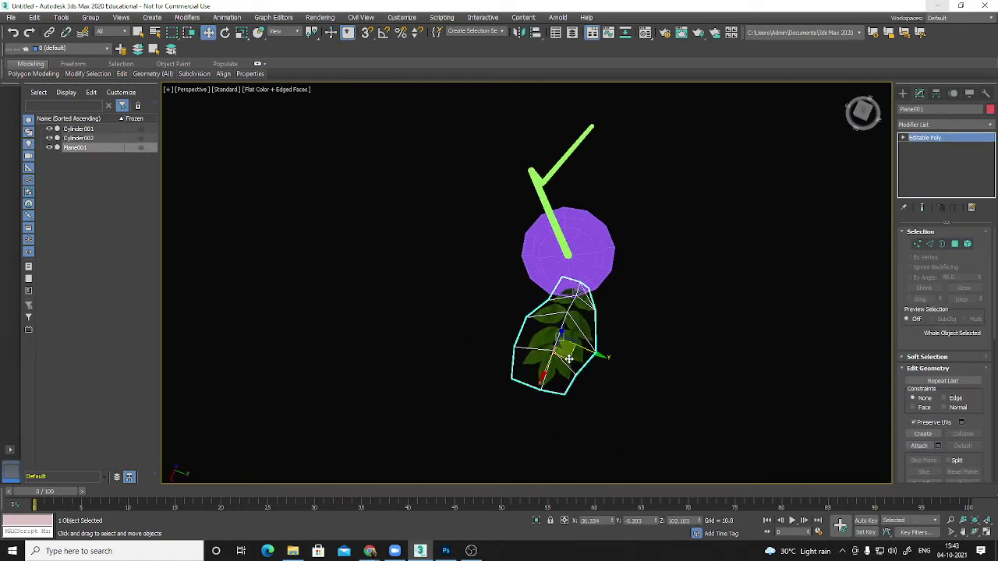
{"action": "left_click_drag", "start_coordinate": [568, 359], "coordinate": [563, 300]}
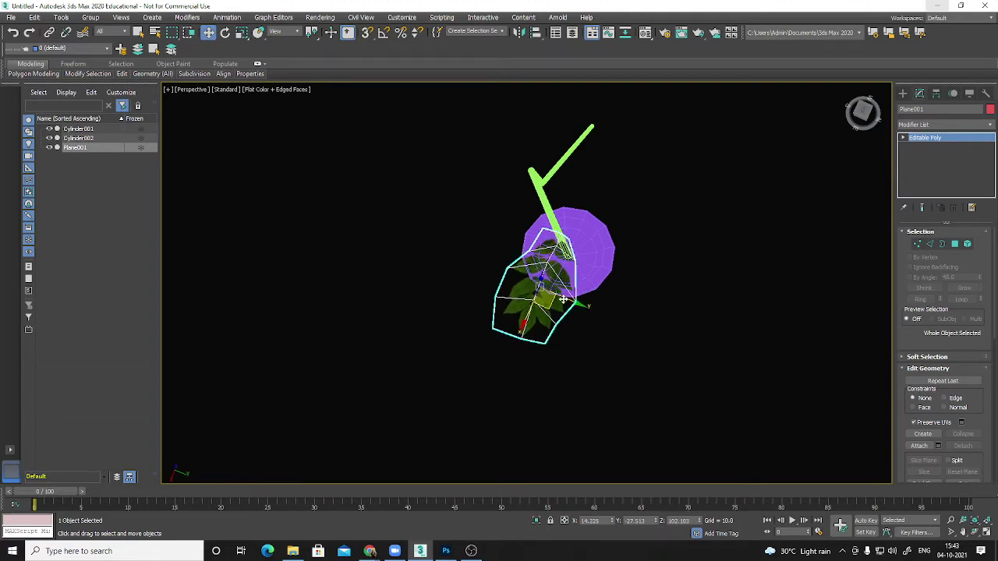
{"action": "scroll", "coordinate": [563, 301], "scroll_direction": "up", "scroll_amount": 8}
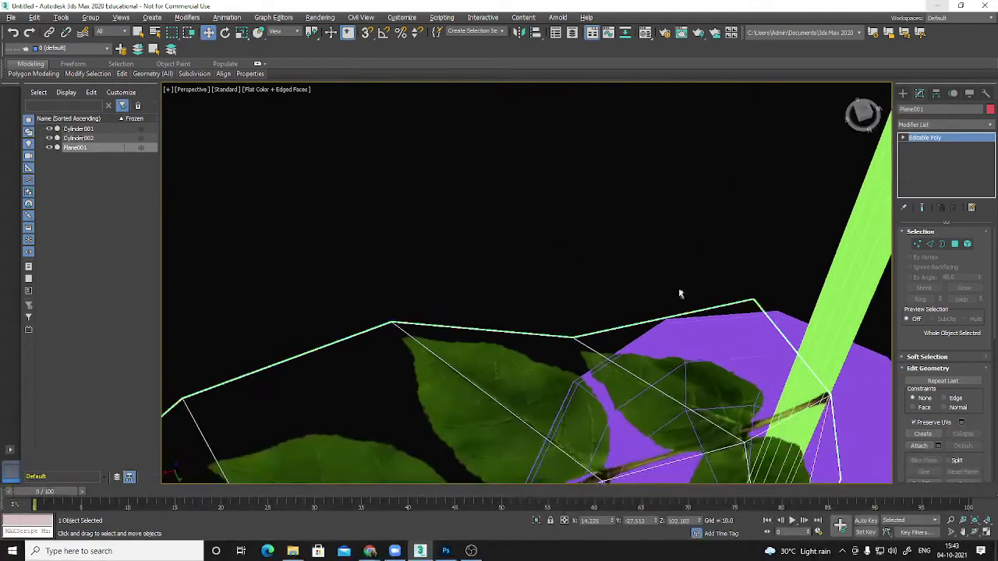
{"action": "middle_click_drag", "start_coordinate": [680, 294], "coordinate": [592, 363], "text": "alt"}
{"action": "scroll", "coordinate": [590, 318], "scroll_direction": "down", "scroll_amount": 7}
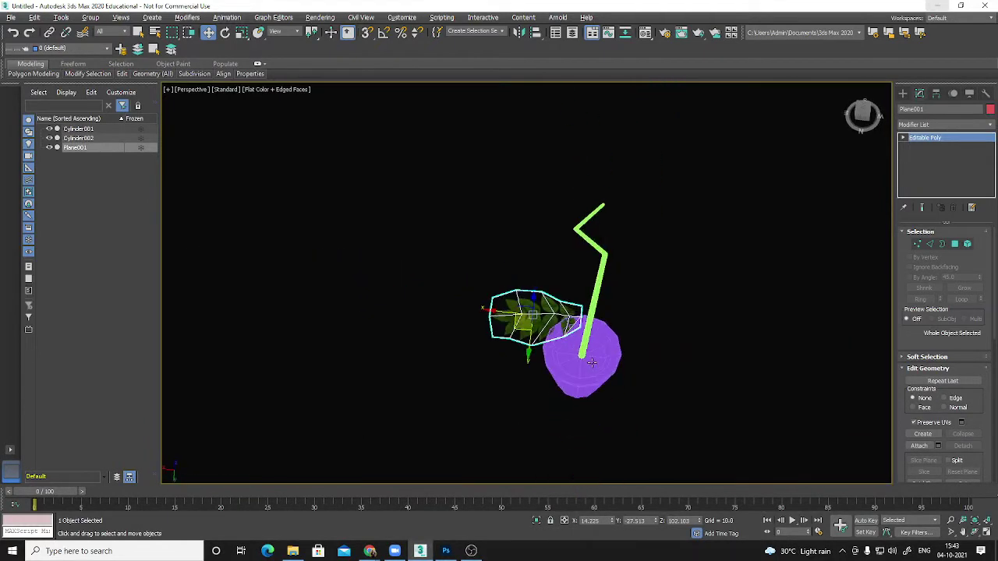
{"action": "scroll", "coordinate": [560, 335], "scroll_direction": "up", "scroll_amount": 5}
{"action": "left_click_drag", "start_coordinate": [437, 263], "coordinate": [459, 265]}
{"action": "middle_click_drag", "start_coordinate": [459, 265], "coordinate": [530, 301], "text": "alt"}
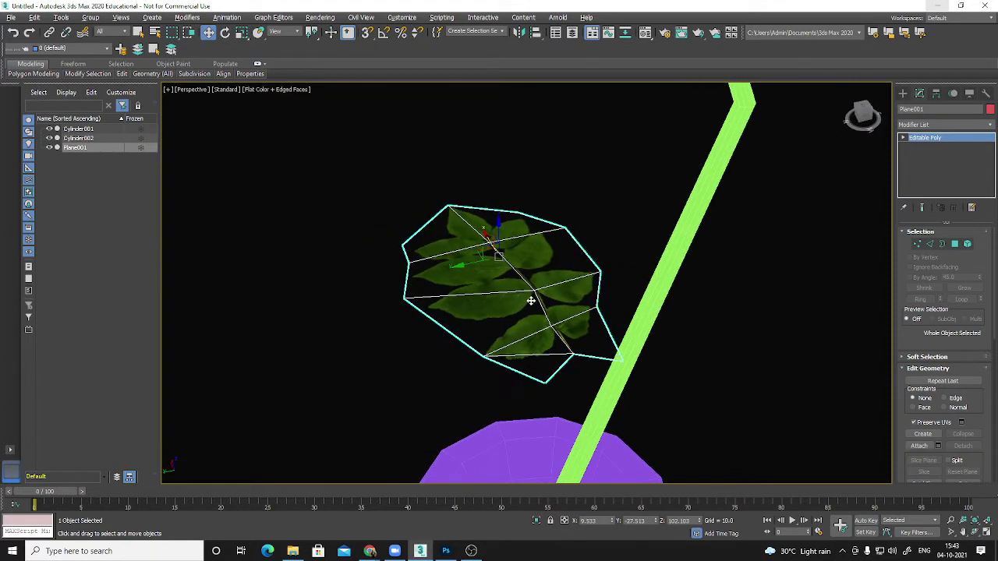
Using vertex snap, move only the leaf plane's pivot to the vertex at the base of its branch.
{"action": "left_click", "coordinate": [936, 93]}
{"action": "left_click", "coordinate": [944, 166]}
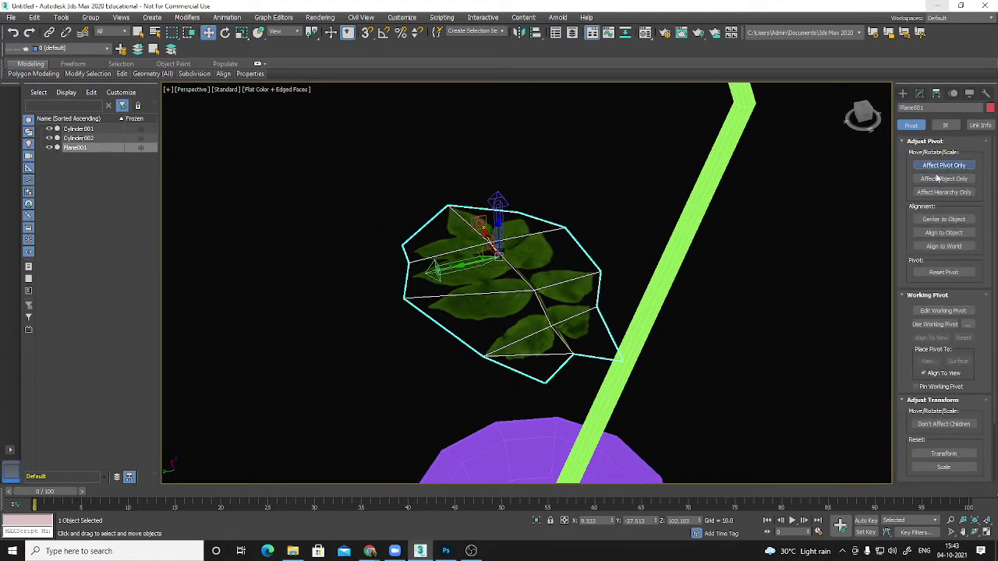
{"action": "right_click", "coordinate": [367, 35]}
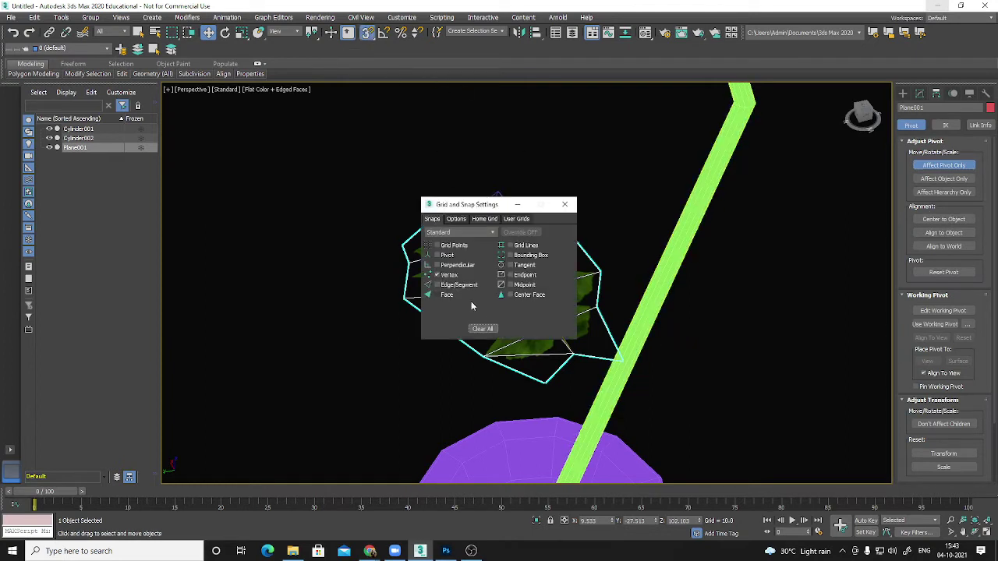
{"action": "left_click_drag", "start_coordinate": [491, 204], "coordinate": [273, 200]}
{"action": "middle_click_drag", "start_coordinate": [518, 285], "coordinate": [546, 272], "text": "alt"}
{"action": "left_click_drag", "start_coordinate": [492, 260], "coordinate": [649, 281]}
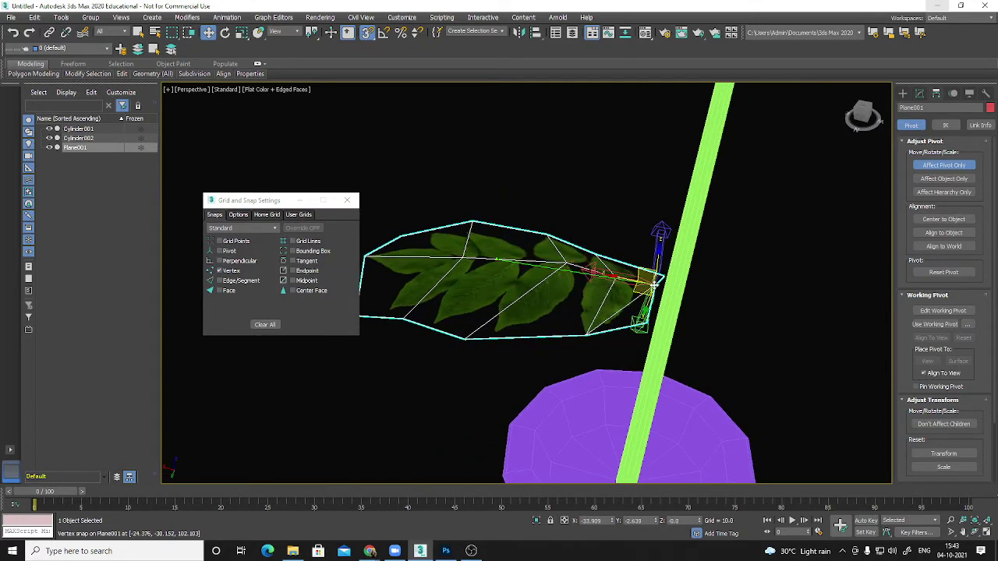
{"action": "left_click", "coordinate": [970, 164]}
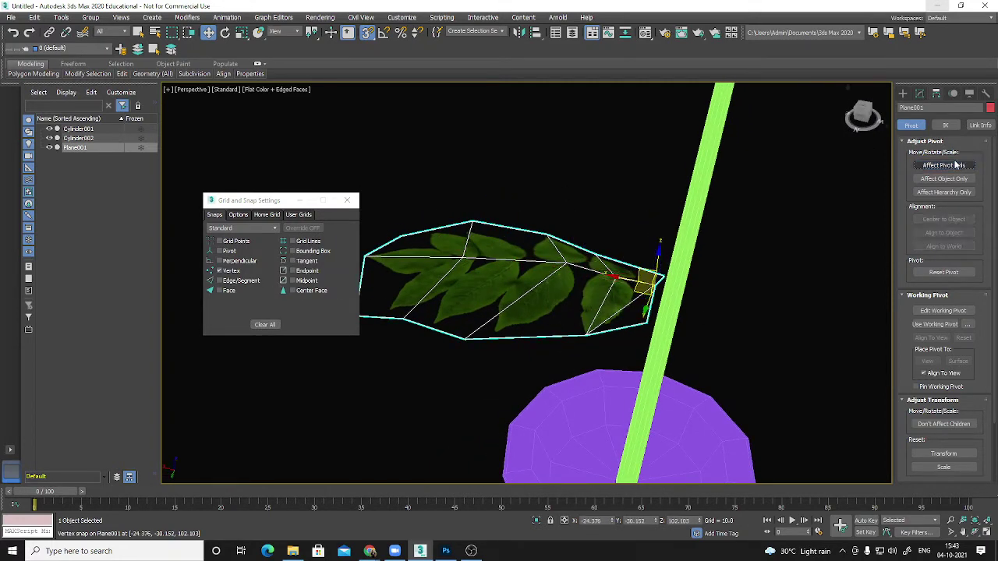
{"action": "left_click", "coordinate": [920, 93]}
In the Top view, move the leaf plane so its pivot end meets the stem, and disable snapping for free placement.
{"action": "middle_click_drag", "start_coordinate": [751, 282], "coordinate": [657, 236], "text": "alt"}
{"action": "scroll", "coordinate": [656, 235], "scroll_direction": "up", "scroll_amount": 3}
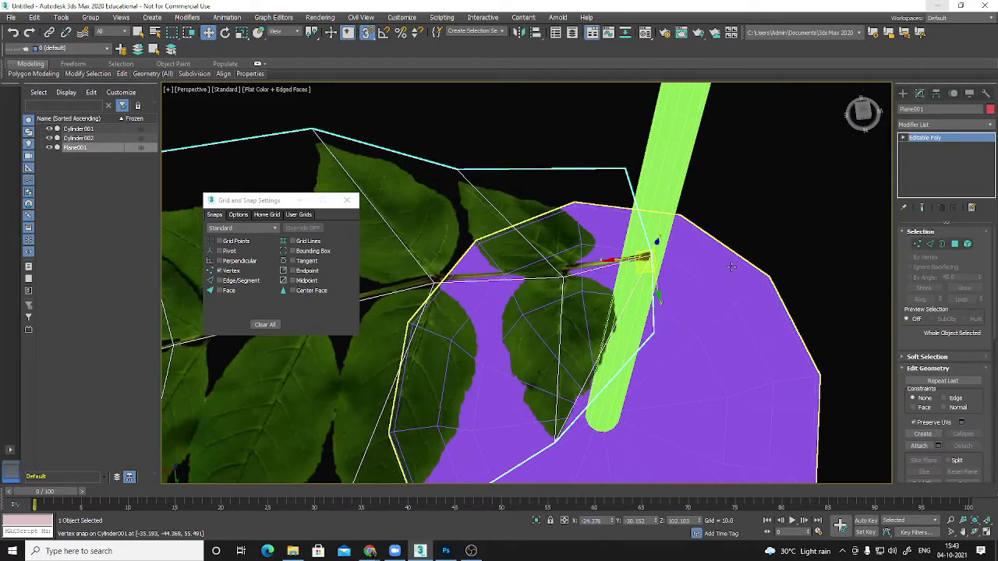
{"action": "middle_click_drag", "start_coordinate": [657, 300], "coordinate": [779, 301], "text": "alt"}
{"action": "middle_click_drag", "start_coordinate": [643, 164], "coordinate": [659, 267]}
{"action": "key", "text": "t"}
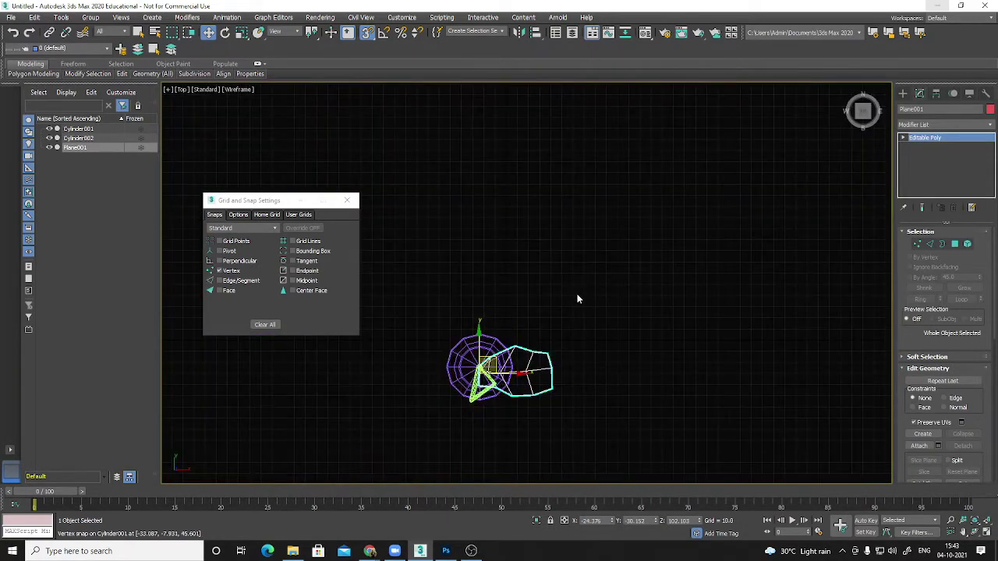
{"action": "scroll", "coordinate": [477, 376], "scroll_direction": "up", "scroll_amount": 10}
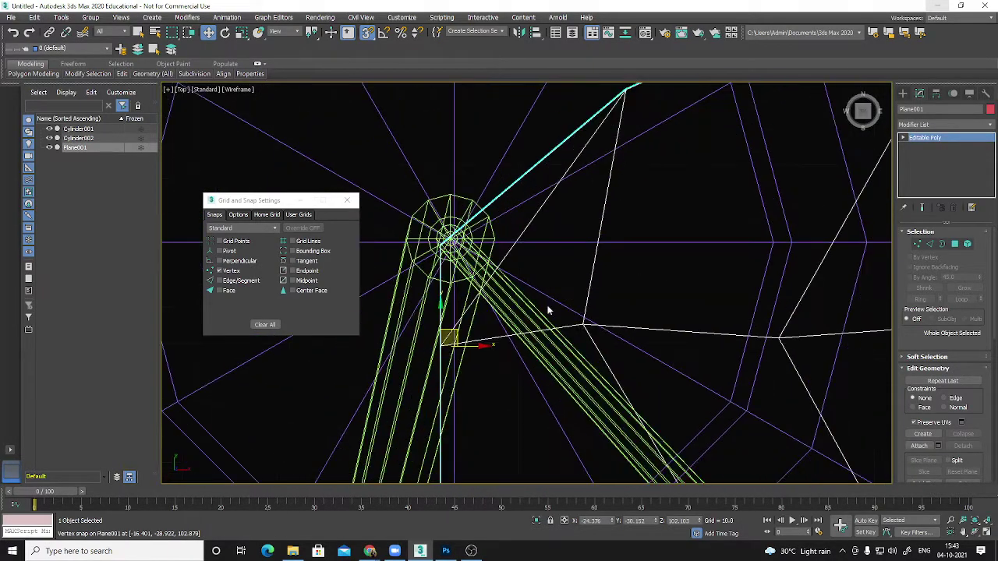
{"action": "left_click_drag", "start_coordinate": [560, 288], "coordinate": [585, 227]}
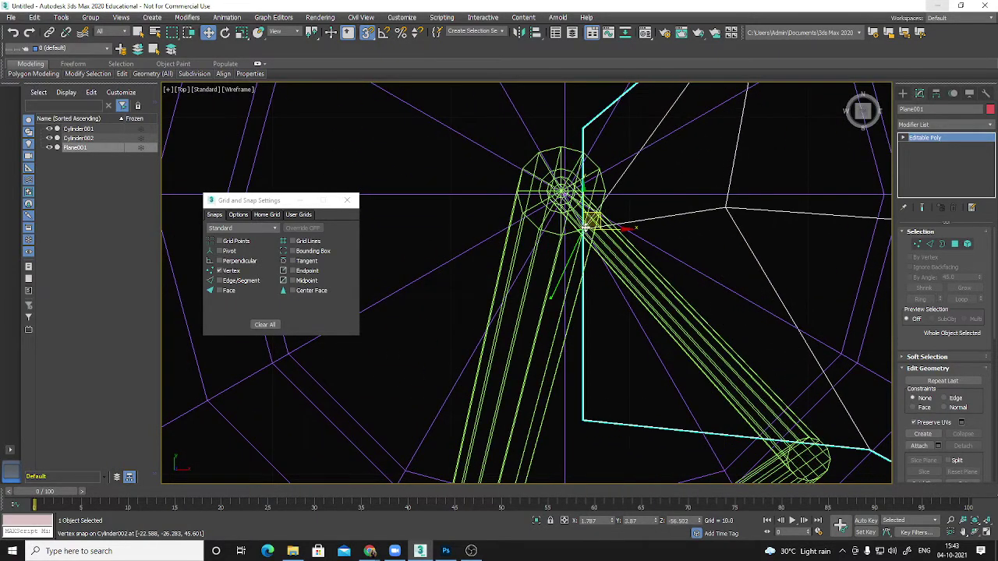
{"action": "left_click", "coordinate": [347, 201]}
{"action": "left_click_drag", "start_coordinate": [583, 228], "coordinate": [608, 239]}
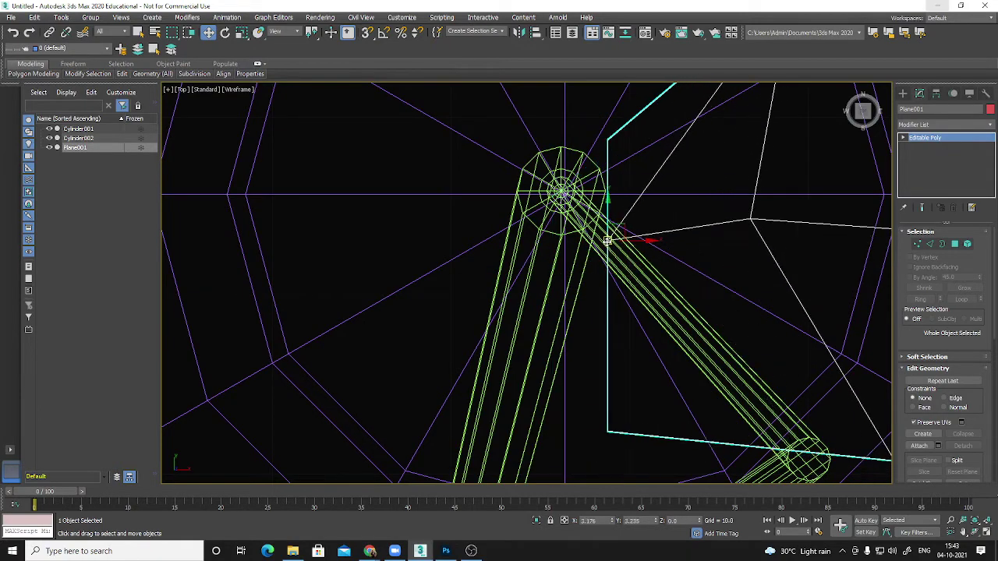
Adjust the leaf plane's position in an angled view so its base lies on the stem, and display the model shaded.
{"action": "scroll", "coordinate": [523, 247], "scroll_direction": "down", "scroll_amount": 5}
{"action": "middle_click_drag", "start_coordinate": [524, 247], "coordinate": [561, 257], "text": "alt"}
{"action": "left_click_drag", "start_coordinate": [617, 173], "coordinate": [569, 224]}
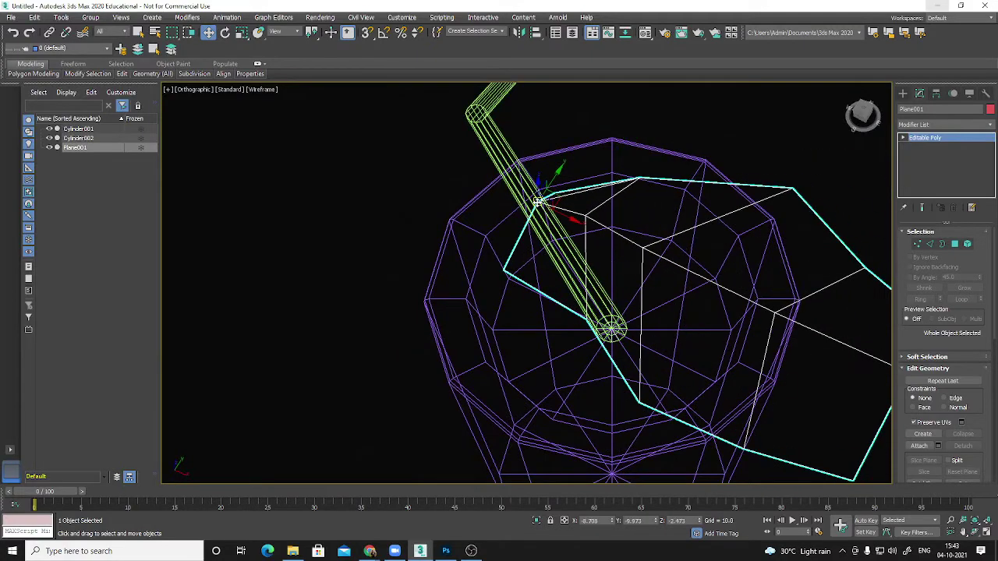
{"action": "mouse_move", "coordinate": [569, 225]}
{"action": "middle_mouse_down", "text": "alt"}
{"action": "mouse_move", "coordinate": [545, 249]}
{"action": "mouse_move", "coordinate": [560, 234]}
{"action": "middle_mouse_up", "text": "alt"}
{"action": "left_click_drag", "start_coordinate": [555, 279], "coordinate": [566, 278]}
{"action": "key", "text": "F3"}
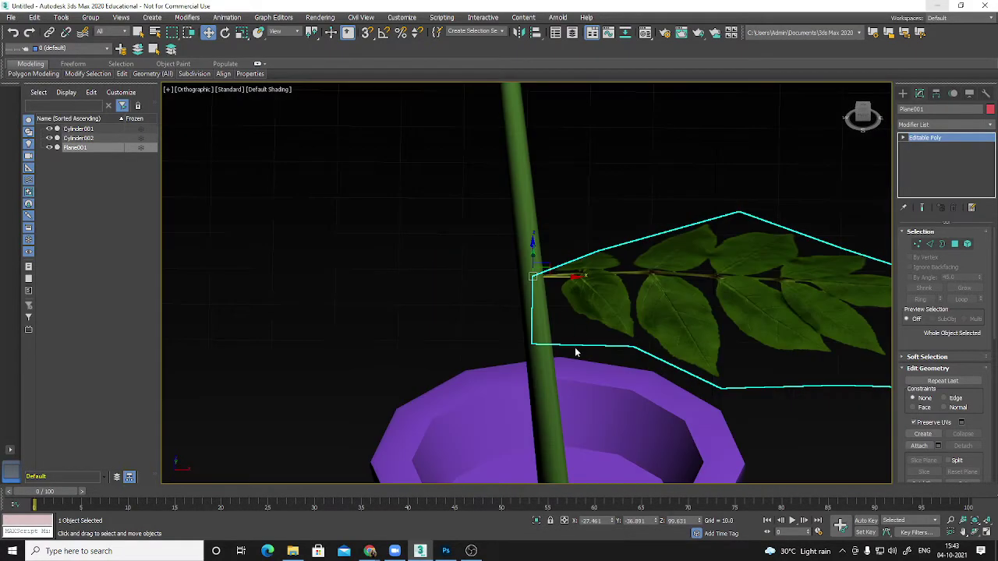
Fine-tune the leaf plane along Y and X until the base of its branch touches the stem's surface.
{"action": "mouse_move", "coordinate": [592, 359]}
{"action": "middle_mouse_down", "text": "alt"}
{"action": "mouse_move", "coordinate": [546, 379]}
{"action": "mouse_move", "coordinate": [624, 207]}
{"action": "middle_mouse_up", "text": "alt"}
{"action": "scroll", "coordinate": [642, 150], "scroll_direction": "up", "scroll_amount": 2}
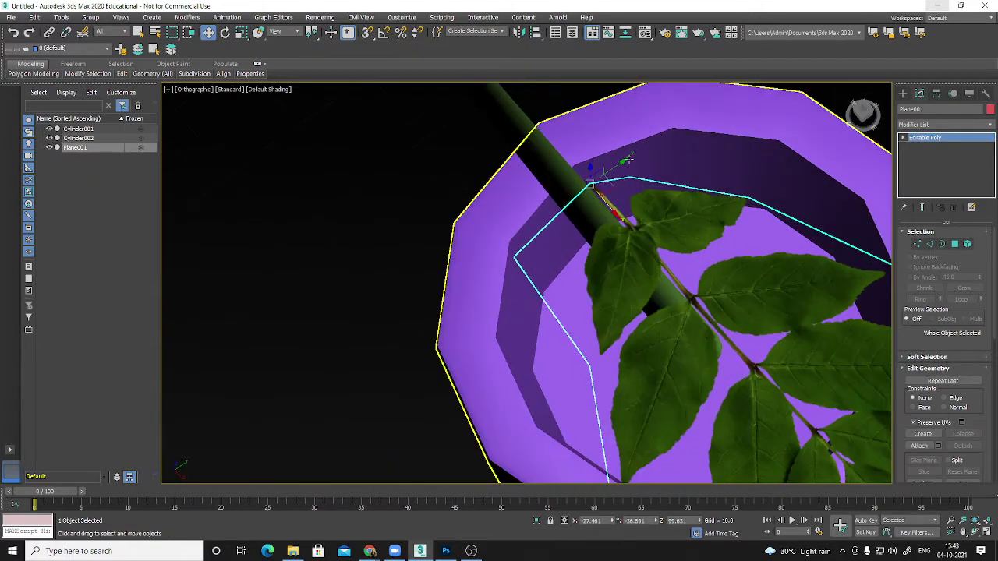
{"action": "left_click_drag", "start_coordinate": [626, 161], "coordinate": [612, 174]}
{"action": "middle_click_drag", "start_coordinate": [613, 173], "coordinate": [552, 327], "text": "alt"}
{"action": "mouse_move", "coordinate": [537, 320]}
{"action": "left_mouse_down"}
{"action": "mouse_move", "coordinate": [561, 319]}
{"action": "mouse_move", "coordinate": [543, 320]}
{"action": "left_mouse_up"}
{"action": "middle_click_drag", "start_coordinate": [543, 320], "coordinate": [648, 346], "text": "alt"}
Clone the leaf plane as one Copy rotated about 122° around Z on the stem, and tilt the copy.
{"action": "scroll", "coordinate": [577, 317], "scroll_direction": "down", "scroll_amount": 5}
{"action": "key", "text": "e"}
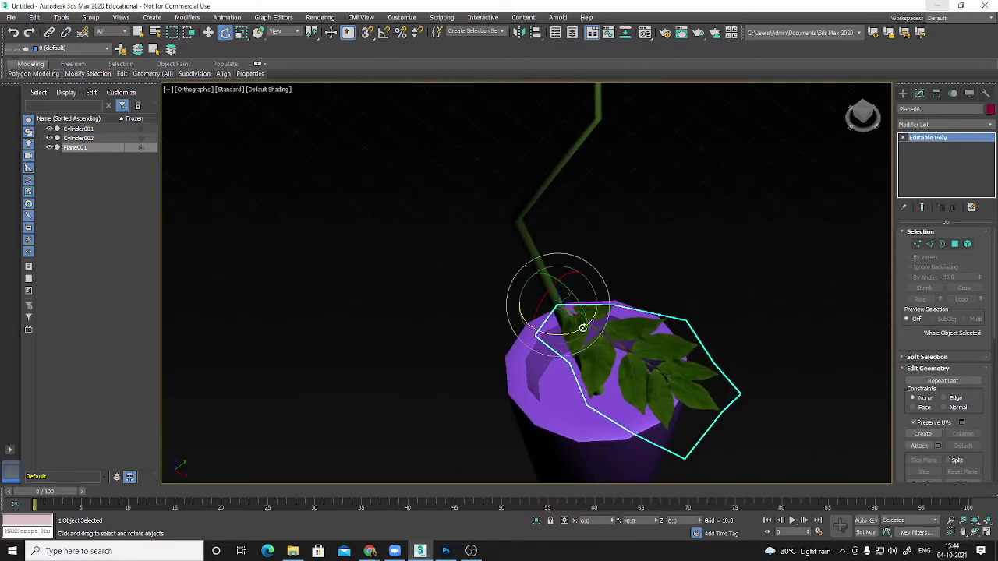
{"action": "mouse_move", "coordinate": [622, 313]}
{"action": "left_mouse_down"}
{"action": "mouse_move", "coordinate": [690, 242]}
{"action": "mouse_move", "coordinate": [679, 262]}
{"action": "left_mouse_up"}
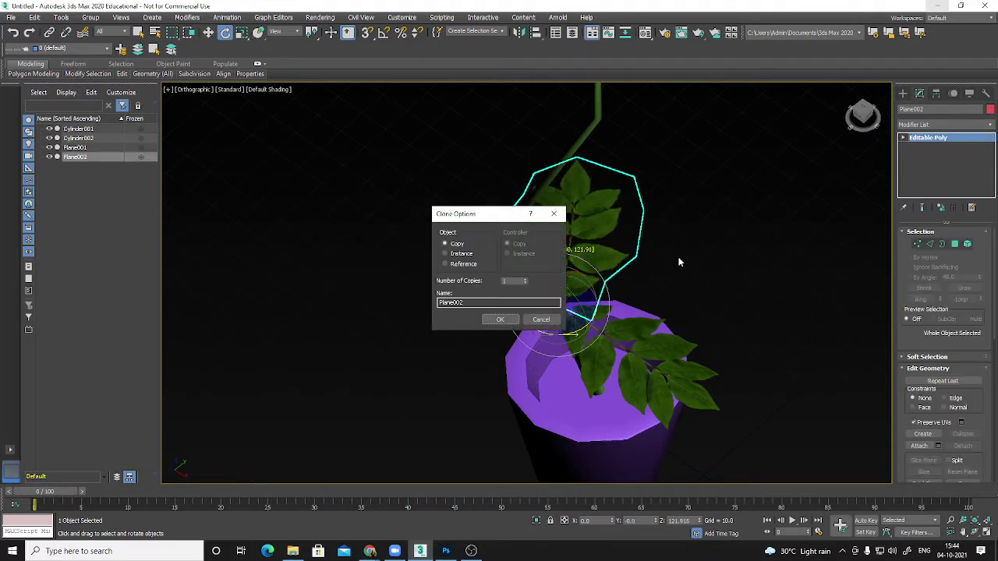
{"action": "left_click", "coordinate": [499, 321]}
{"action": "left_click_drag", "start_coordinate": [543, 296], "coordinate": [566, 292]}
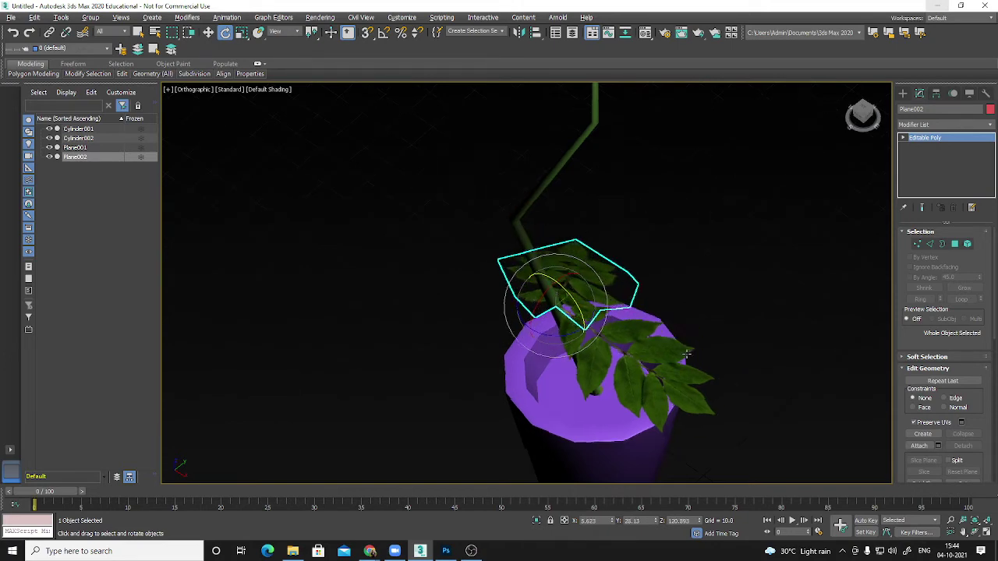
Clone the second leaf as one Copy rotated about -126° around Z, and tilt the third leaf.
{"action": "middle_click_drag", "start_coordinate": [686, 354], "coordinate": [507, 316], "text": "alt"}
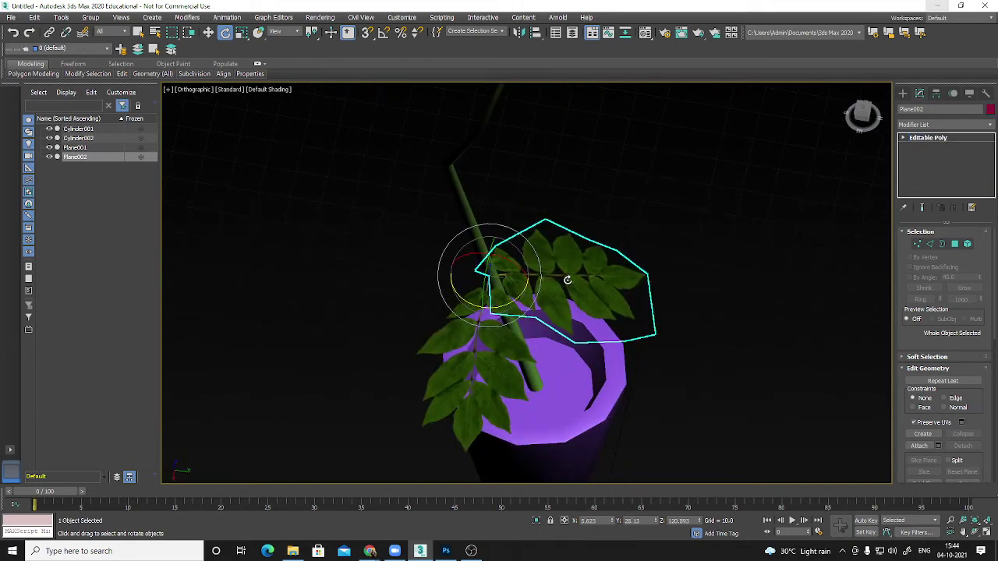
{"action": "left_click_drag", "start_coordinate": [567, 280], "coordinate": [602, 261], "text": "shift"}
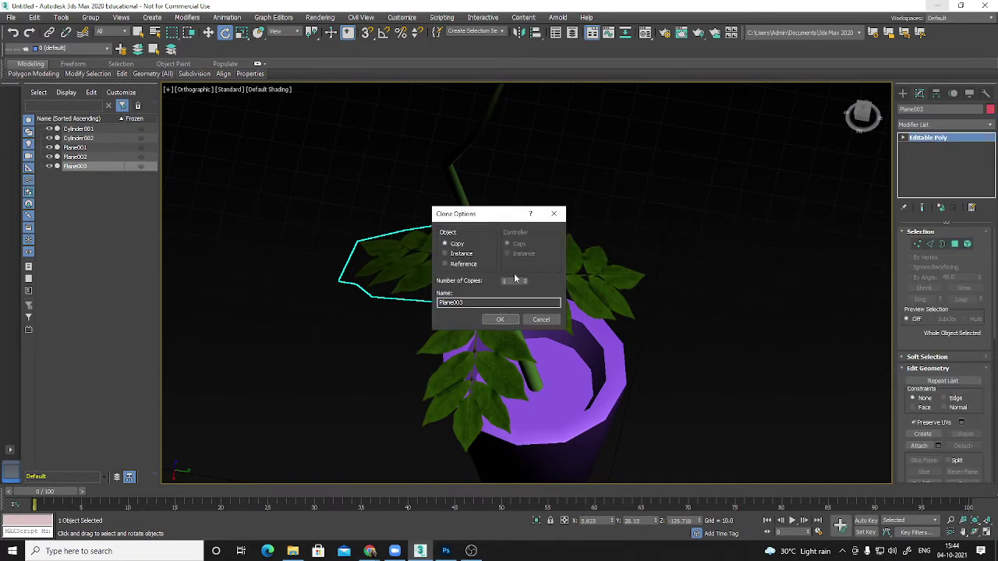
{"action": "left_click", "coordinate": [503, 319]}
{"action": "left_click_drag", "start_coordinate": [488, 262], "coordinate": [502, 270]}
Select all three leaf planes and examine their arrangement around the stem from several angles.
{"action": "middle_click_drag", "start_coordinate": [502, 270], "coordinate": [600, 346], "text": "alt"}
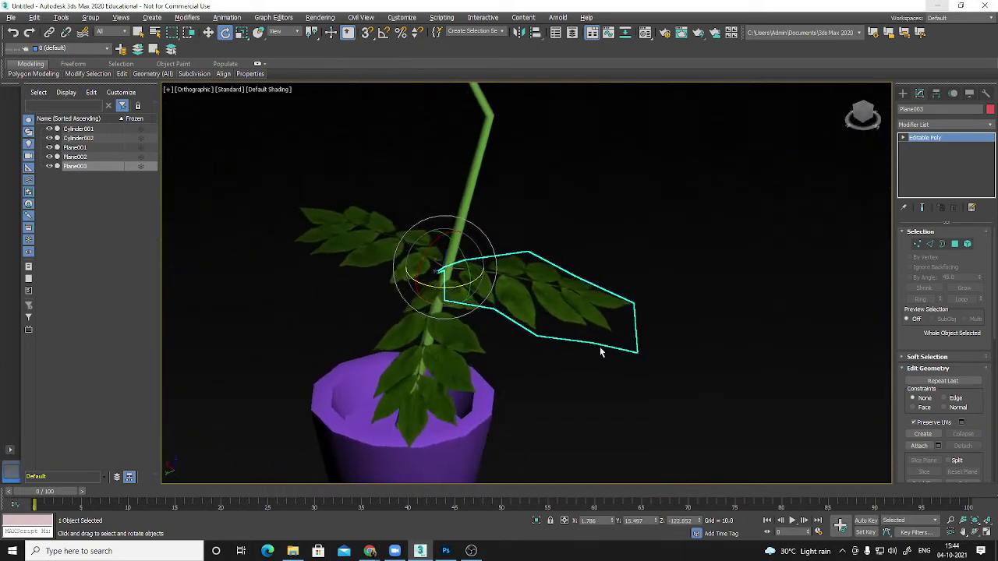
{"action": "left_click", "coordinate": [421, 335], "text": "ctrl"}
{"action": "left_click", "coordinate": [375, 251], "text": "ctrl"}
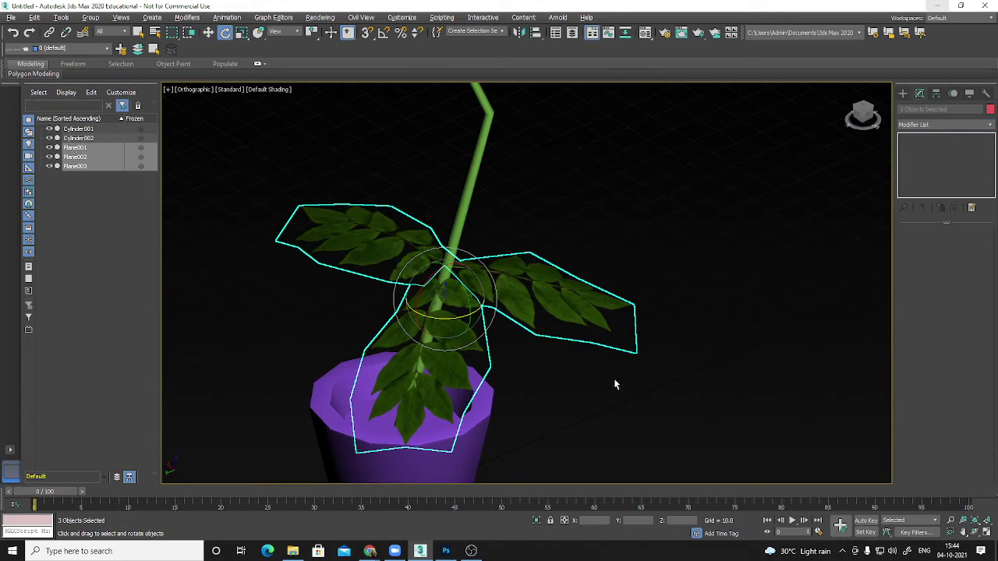
{"action": "middle_click_drag", "start_coordinate": [615, 383], "coordinate": [609, 347], "text": "alt"}
{"action": "key", "text": "w"}
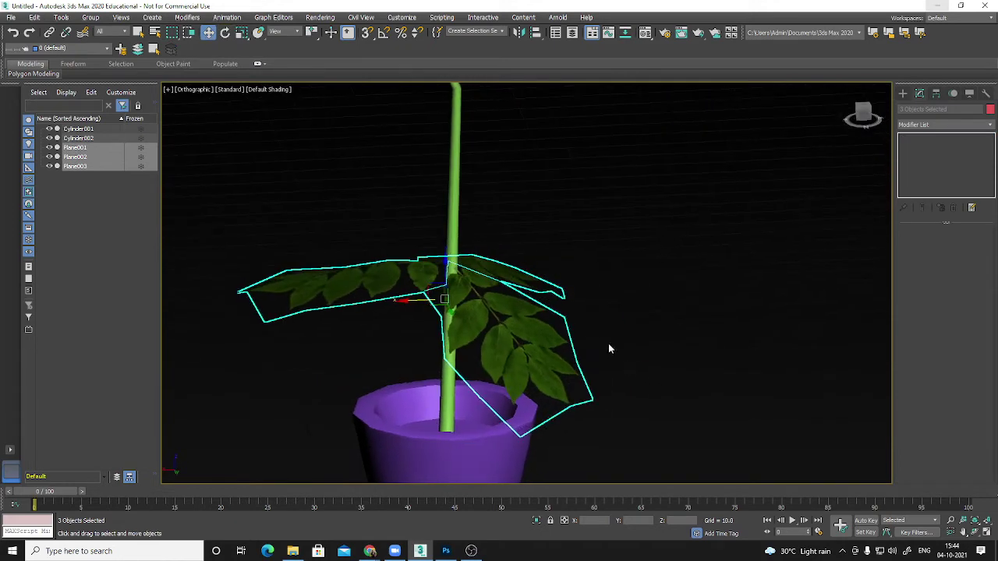
{"action": "middle_click_drag", "start_coordinate": [566, 383], "coordinate": [522, 386], "text": "alt"}
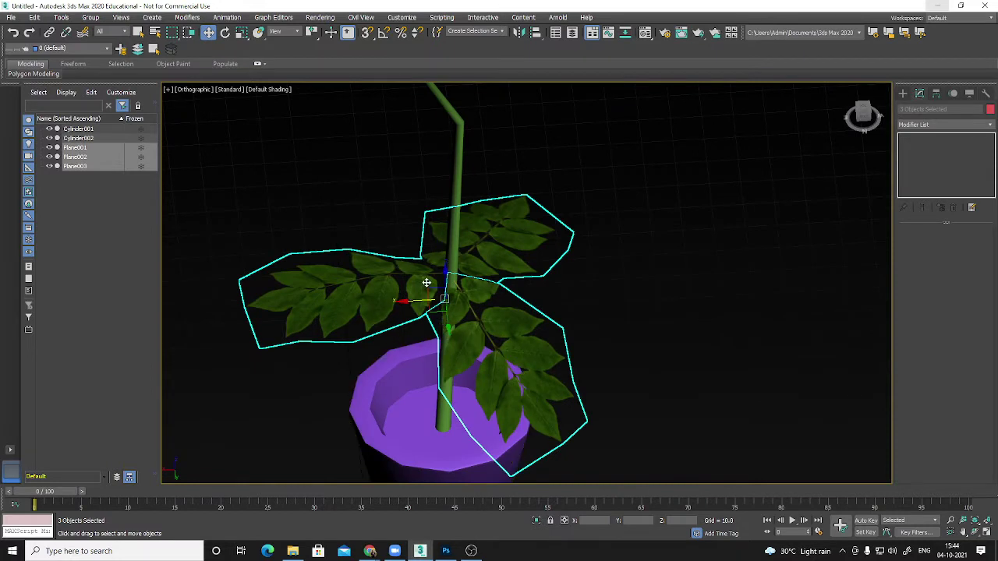
{"action": "left_click", "coordinate": [483, 325]}
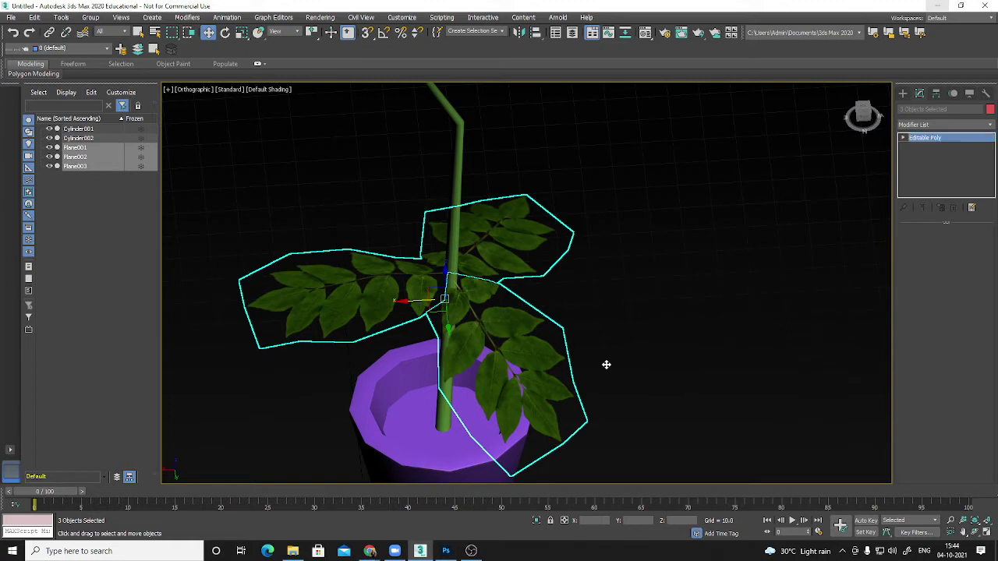
{"action": "middle_click_drag", "start_coordinate": [606, 363], "coordinate": [542, 347], "text": "alt"}
Raise the third leaf plane about 5 units with its base against the stem, and move a neighbouring leaf plane higher up the stem.
{"action": "left_click", "coordinate": [588, 290]}
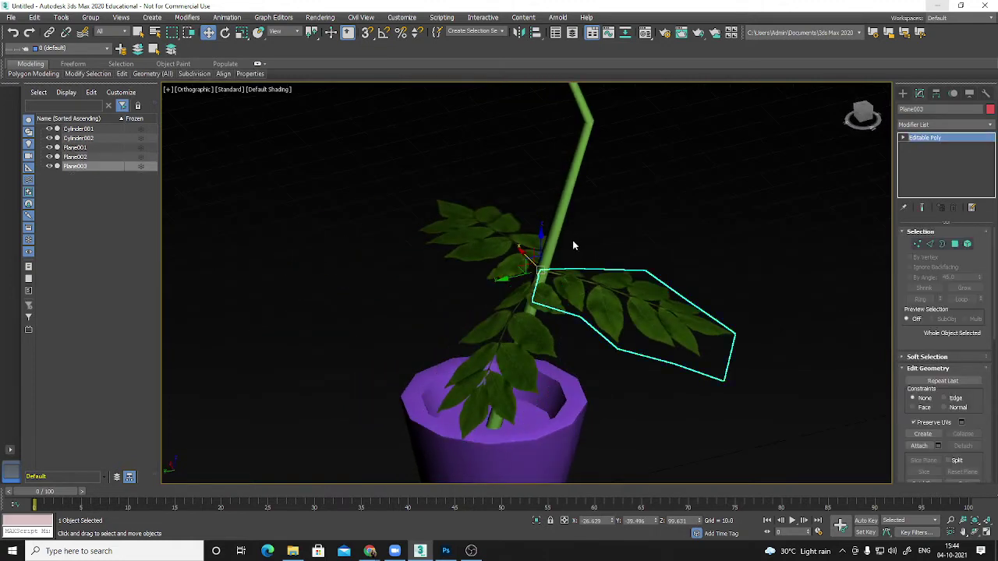
{"action": "left_click_drag", "start_coordinate": [540, 270], "coordinate": [549, 251]}
{"action": "middle_click_drag", "start_coordinate": [559, 289], "coordinate": [488, 291], "text": "alt"}
{"action": "left_click_drag", "start_coordinate": [658, 208], "coordinate": [647, 209]}
{"action": "left_click", "coordinate": [746, 317]}
{"action": "middle_click_drag", "start_coordinate": [746, 316], "coordinate": [688, 210], "text": "alt"}
{"action": "left_click_drag", "start_coordinate": [679, 200], "coordinate": [669, 158]}
Attach the other two leaf planes to the third leaf plane so all three form one leaf cluster.
{"action": "middle_click_drag", "start_coordinate": [713, 254], "coordinate": [474, 286], "text": "alt"}
{"action": "left_click", "coordinate": [474, 286], "text": "ctrl"}
{"action": "left_click", "coordinate": [573, 263], "text": "ctrl"}
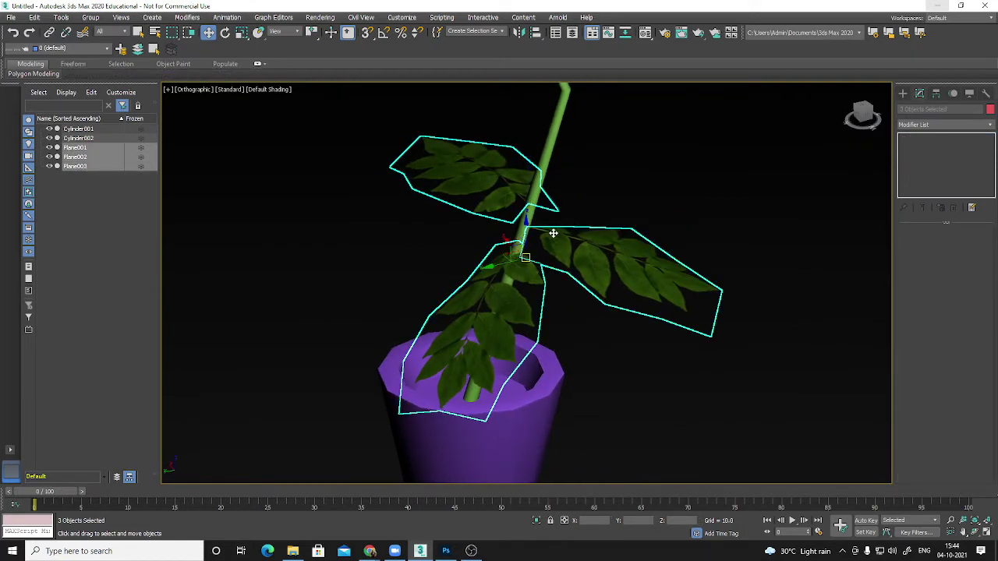
{"action": "left_click", "coordinate": [627, 271]}
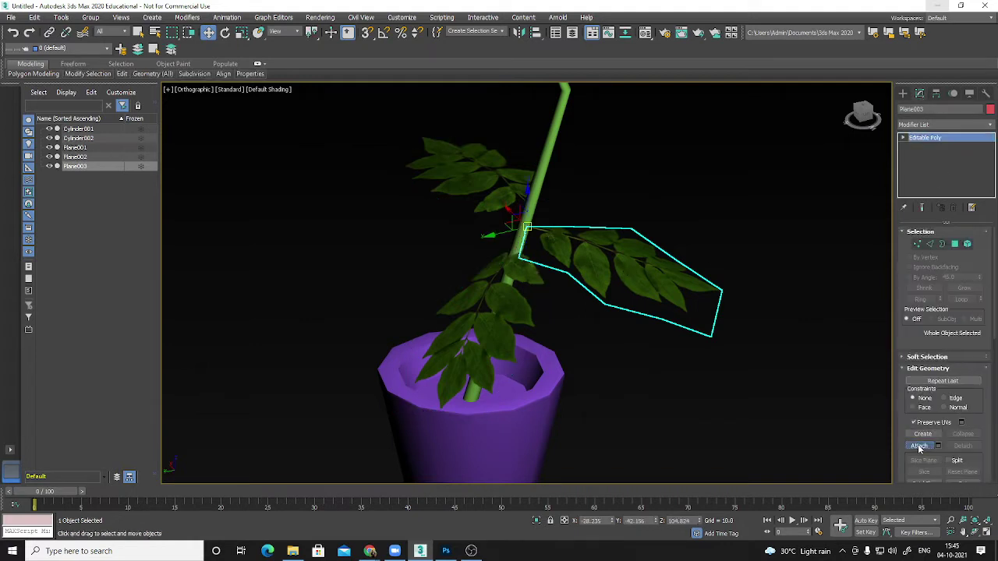
{"action": "left_click", "coordinate": [920, 446]}
{"action": "left_click", "coordinate": [468, 319]}
{"action": "left_click", "coordinate": [459, 175]}
{"action": "right_click", "coordinate": [662, 211]}
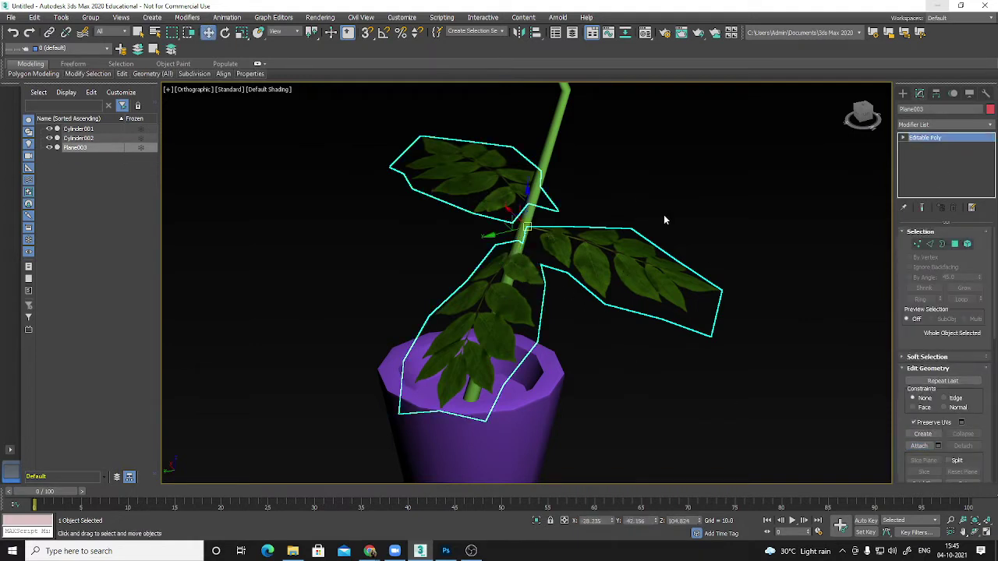
Clone the leaf cluster as one Copy about 30 units up the stem, and scale the copy uniformly to about 80%.
{"action": "middle_click_drag", "start_coordinate": [551, 242], "coordinate": [550, 173], "text": "alt"}
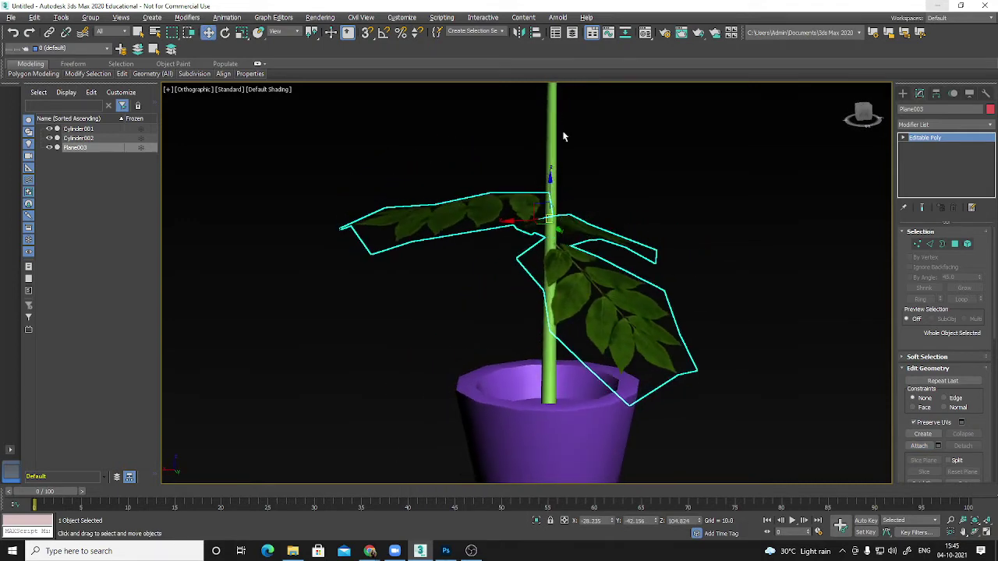
{"action": "left_click_drag", "start_coordinate": [550, 180], "coordinate": [554, 88], "text": "shift"}
{"action": "left_click", "coordinate": [500, 320]}
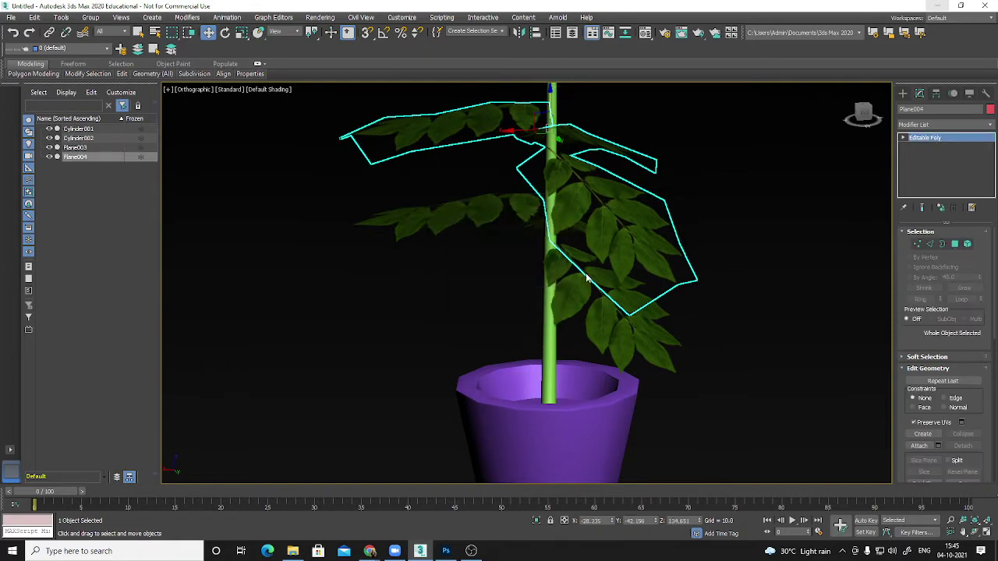
{"action": "key", "text": "r"}
{"action": "left_click_drag", "start_coordinate": [550, 126], "coordinate": [539, 138]}
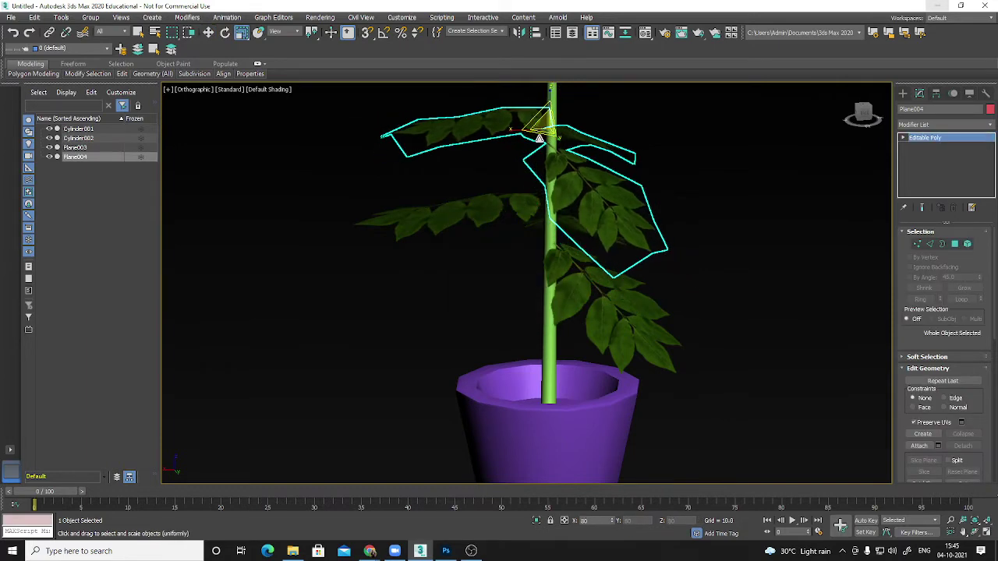
Move the second leaf cluster until the bases of its branches meet the stem's surface.
{"action": "middle_click_drag", "start_coordinate": [567, 253], "coordinate": [565, 390], "text": "alt"}
{"action": "scroll", "coordinate": [553, 247], "scroll_direction": "up", "scroll_amount": 2}
{"action": "key", "text": "w"}
{"action": "scroll", "coordinate": [539, 212], "scroll_direction": "up", "scroll_amount": 2}
{"action": "scroll", "coordinate": [538, 212], "scroll_direction": "up", "scroll_amount": 2}
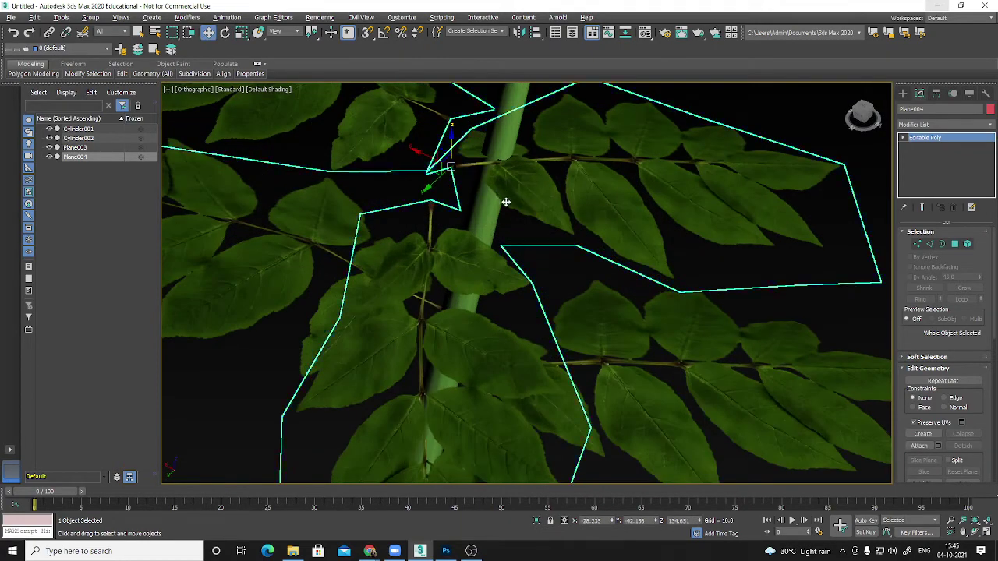
{"action": "middle_click_drag", "start_coordinate": [506, 203], "coordinate": [510, 229], "text": "alt"}
{"action": "left_click_drag", "start_coordinate": [458, 249], "coordinate": [468, 249]}
{"action": "mouse_move", "coordinate": [468, 249]}
{"action": "middle_mouse_down", "text": "alt"}
{"action": "mouse_move", "coordinate": [499, 218]}
{"action": "mouse_move", "coordinate": [501, 241]}
{"action": "mouse_move", "coordinate": [467, 241]}
{"action": "middle_mouse_up", "text": "alt"}
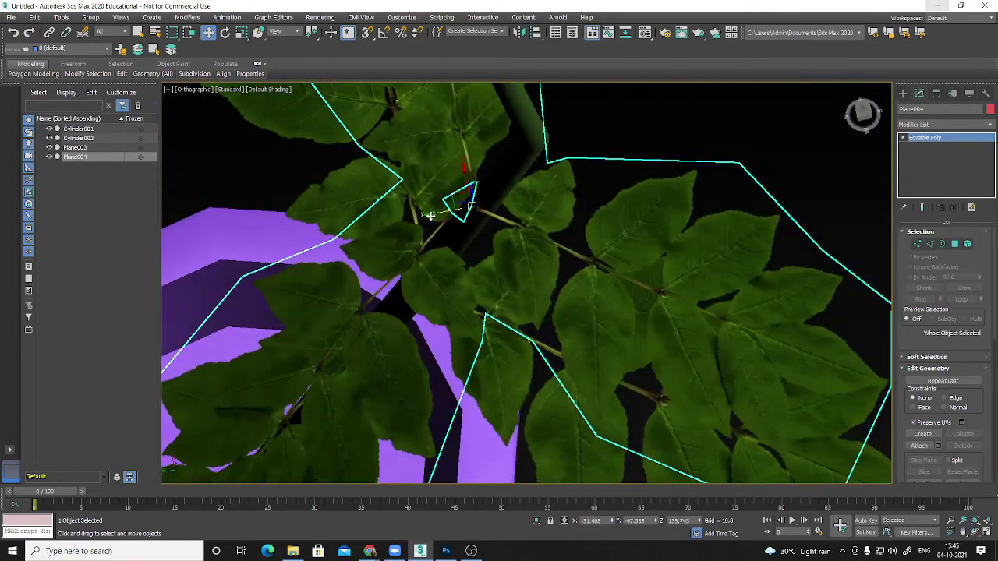
{"action": "left_click_drag", "start_coordinate": [428, 211], "coordinate": [457, 204]}
{"action": "middle_click_drag", "start_coordinate": [457, 204], "coordinate": [553, 219], "text": "alt"}
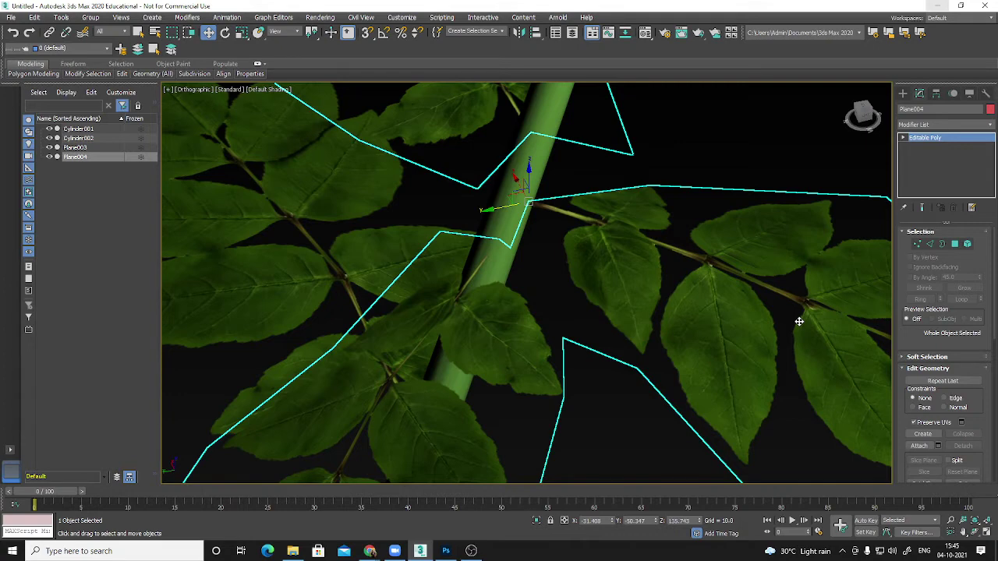
Rotate the second leaf cluster around Z so its leaves are offset from those of the cluster below.
{"action": "scroll", "coordinate": [779, 316], "scroll_direction": "down", "scroll_amount": 5}
{"action": "left_click", "coordinate": [599, 351]}
{"action": "scroll", "coordinate": [586, 320], "scroll_direction": "down", "scroll_amount": 5}
{"action": "middle_click_drag", "start_coordinate": [703, 391], "coordinate": [664, 297]}
{"action": "scroll", "coordinate": [722, 330], "scroll_direction": "up", "scroll_amount": 10}
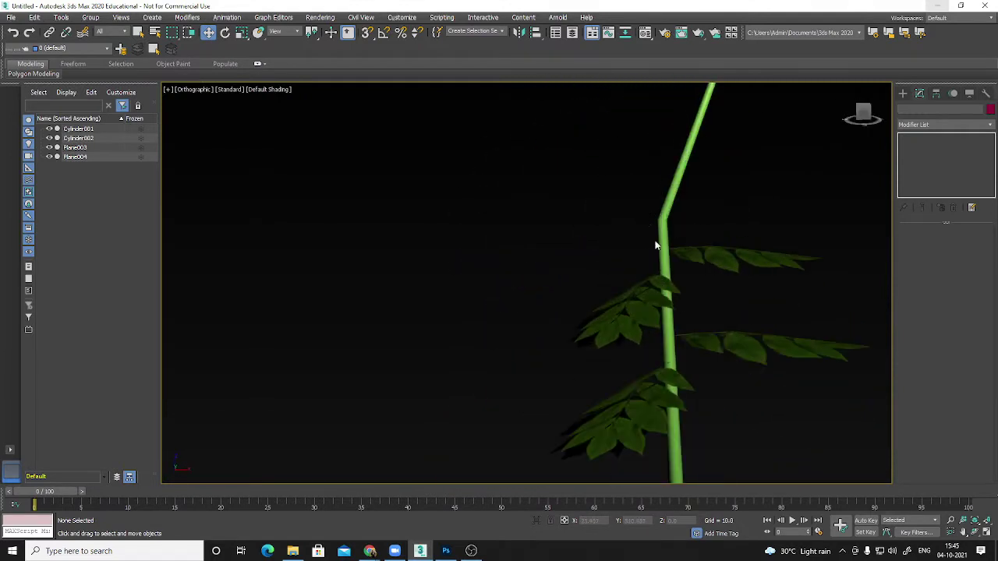
{"action": "left_click", "coordinate": [732, 268]}
{"action": "key", "text": "e"}
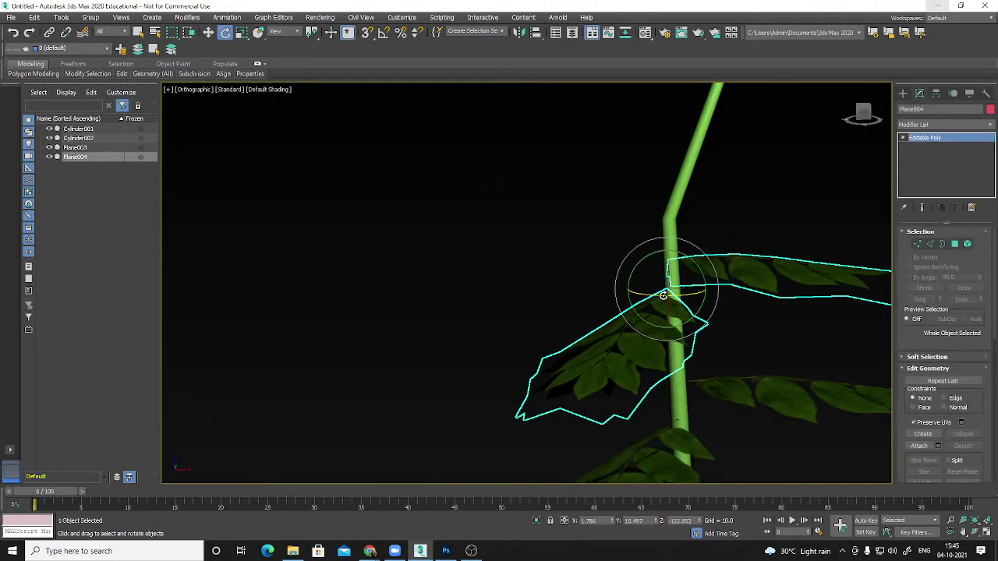
{"action": "left_click_drag", "start_coordinate": [662, 294], "coordinate": [746, 291]}
{"action": "key", "text": "w"}
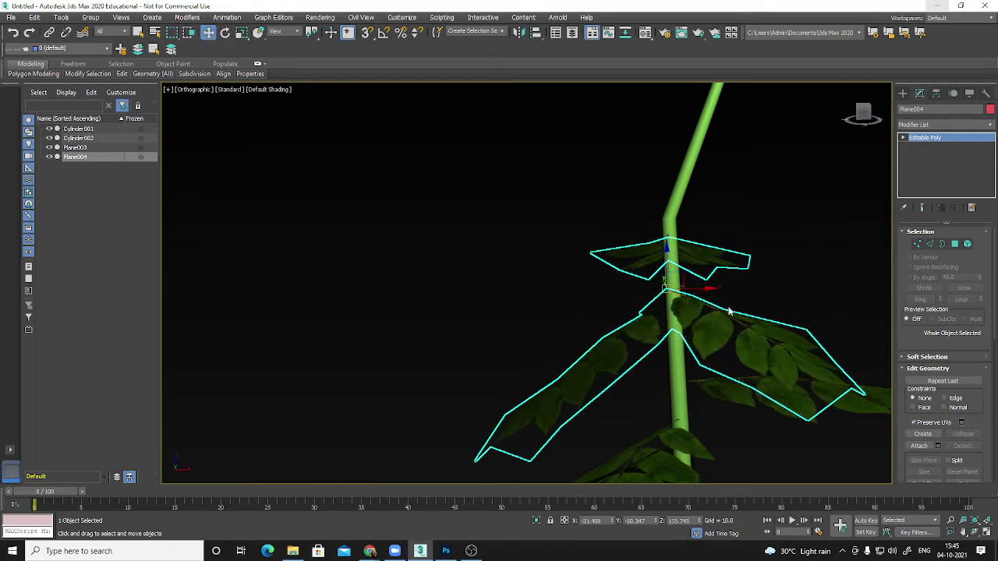
Clone the second cluster as one Copy about 16 units up the stem, rotated around Z and scaled uniformly to about 79%.
{"action": "left_click_drag", "start_coordinate": [670, 223], "coordinate": [668, 161], "text": "shift"}
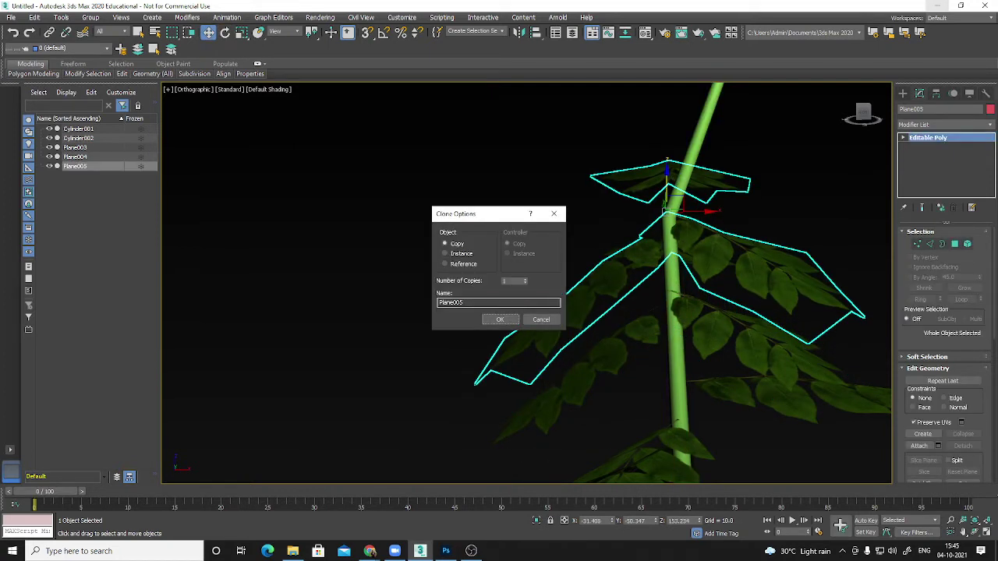
{"action": "left_click", "coordinate": [500, 320]}
{"action": "key", "text": "e"}
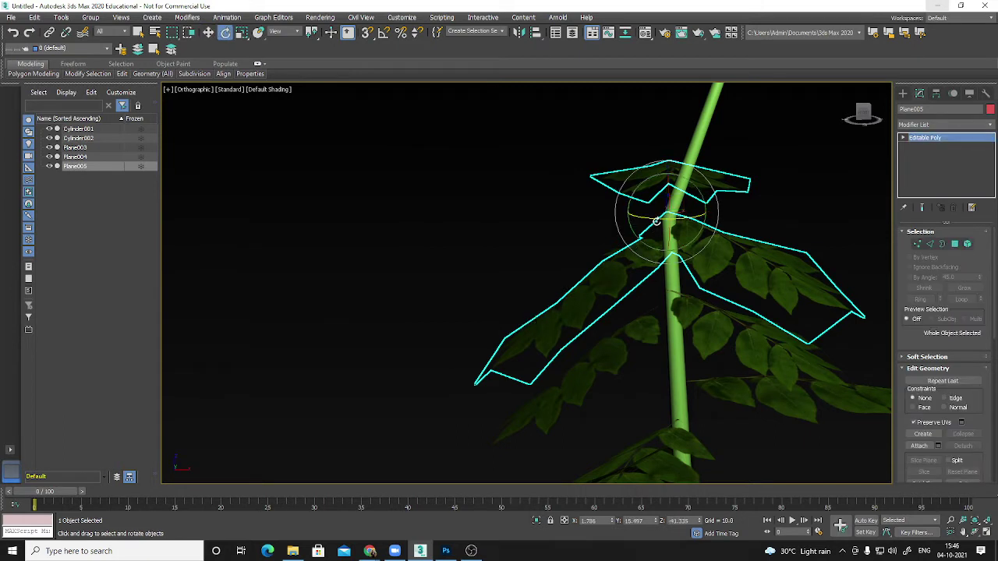
{"action": "mouse_move", "coordinate": [656, 221]}
{"action": "left_mouse_down"}
{"action": "mouse_move", "coordinate": [695, 232]}
{"action": "mouse_move", "coordinate": [660, 214]}
{"action": "mouse_move", "coordinate": [658, 225]}
{"action": "left_mouse_up"}
{"action": "key", "text": "r"}
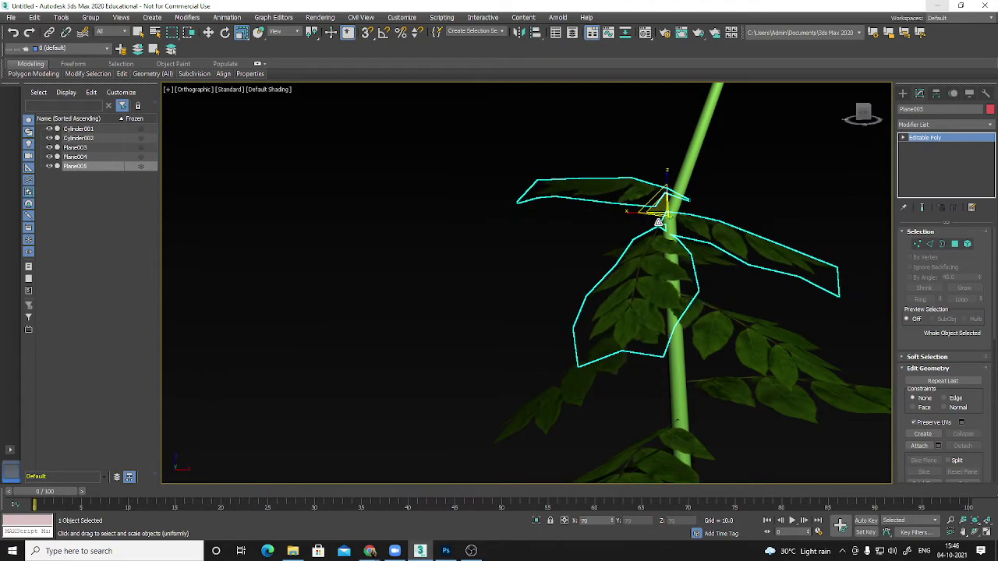
{"action": "middle_click_drag", "start_coordinate": [672, 293], "coordinate": [722, 353], "text": "alt"}
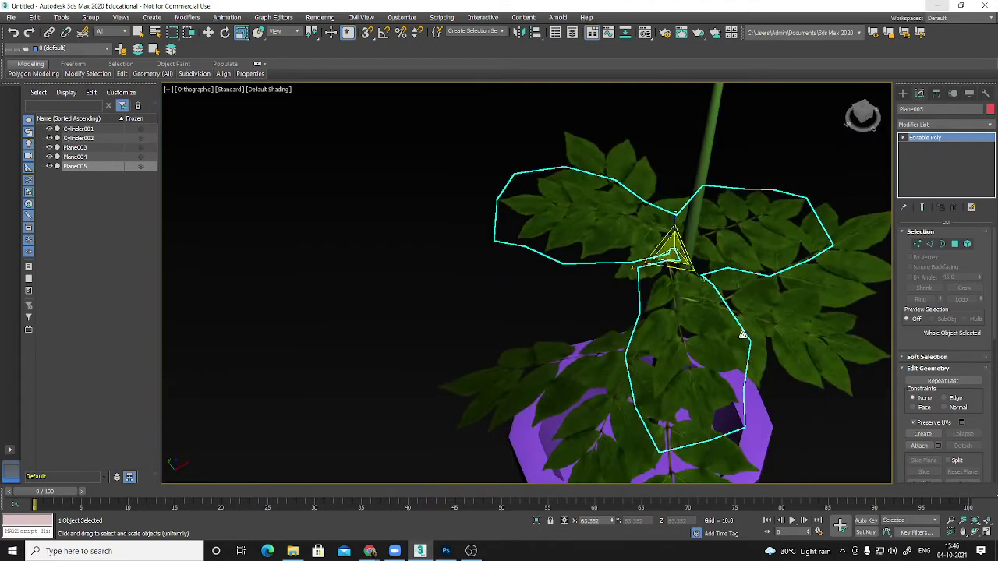
Move the third leaf cluster to the stem's bend so its branch bases meet the stem.
{"action": "key", "text": "w"}
{"action": "middle_click_drag", "start_coordinate": [698, 249], "coordinate": [673, 257]}
{"action": "scroll", "coordinate": [673, 258], "scroll_direction": "up", "scroll_amount": 3}
{"action": "scroll", "coordinate": [672, 258], "scroll_direction": "up", "scroll_amount": 2}
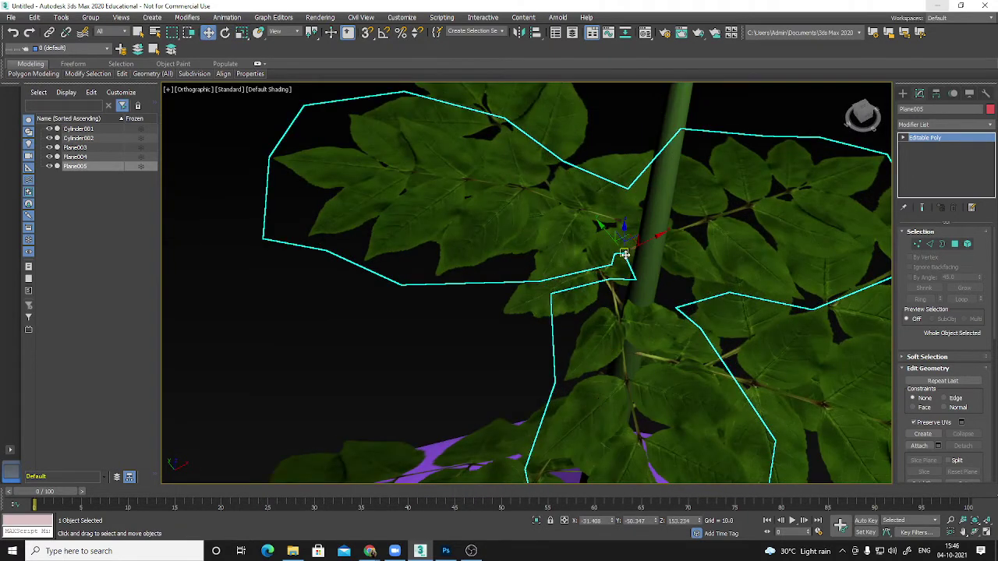
{"action": "left_click_drag", "start_coordinate": [624, 253], "coordinate": [647, 259]}
{"action": "middle_click_drag", "start_coordinate": [692, 305], "coordinate": [641, 267], "text": "alt"}
{"action": "scroll", "coordinate": [628, 258], "scroll_direction": "up", "scroll_amount": 2}
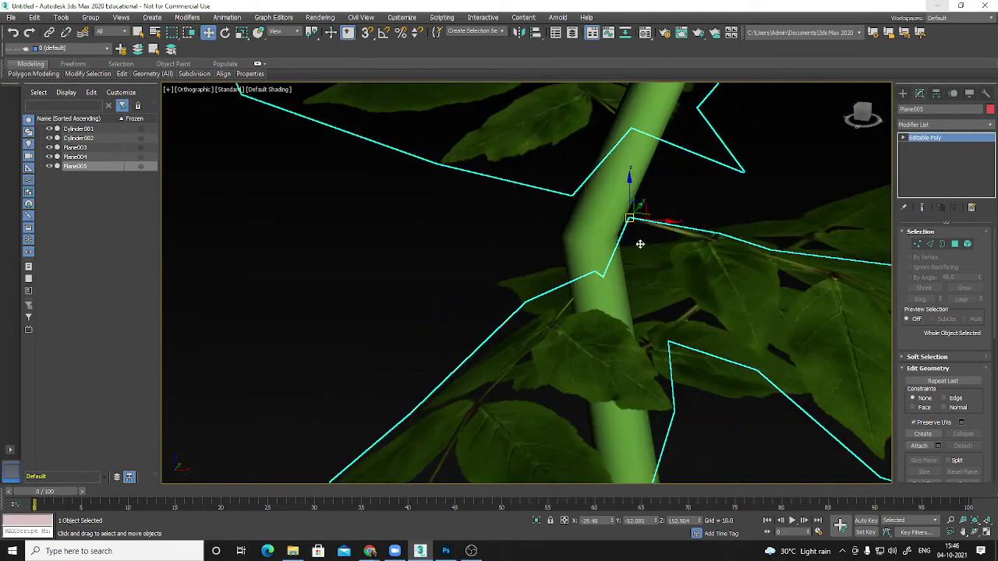
{"action": "left_click", "coordinate": [666, 226]}
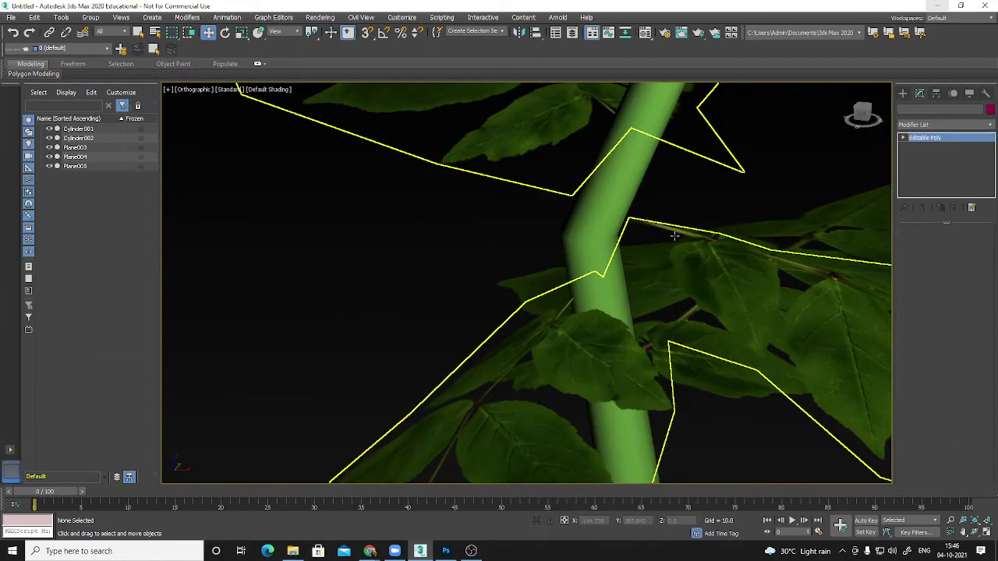
{"action": "left_click", "coordinate": [669, 230]}
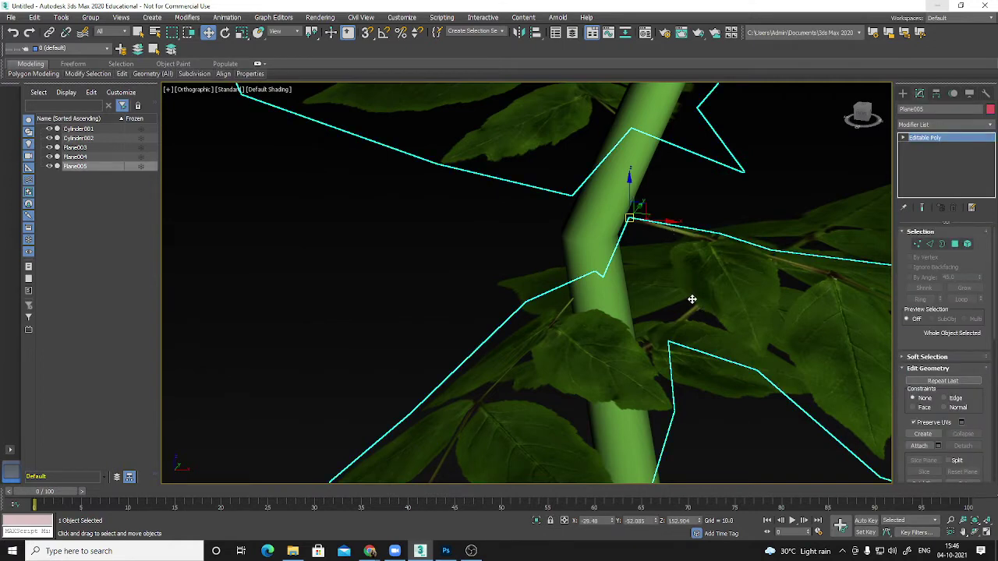
Select, at element level, the leaf of the third cluster whose base stands away from the stem.
{"action": "middle_click_drag", "start_coordinate": [672, 221], "coordinate": [702, 352], "text": "alt"}
{"action": "left_click", "coordinate": [967, 244]}
{"action": "left_click", "coordinate": [685, 343]}
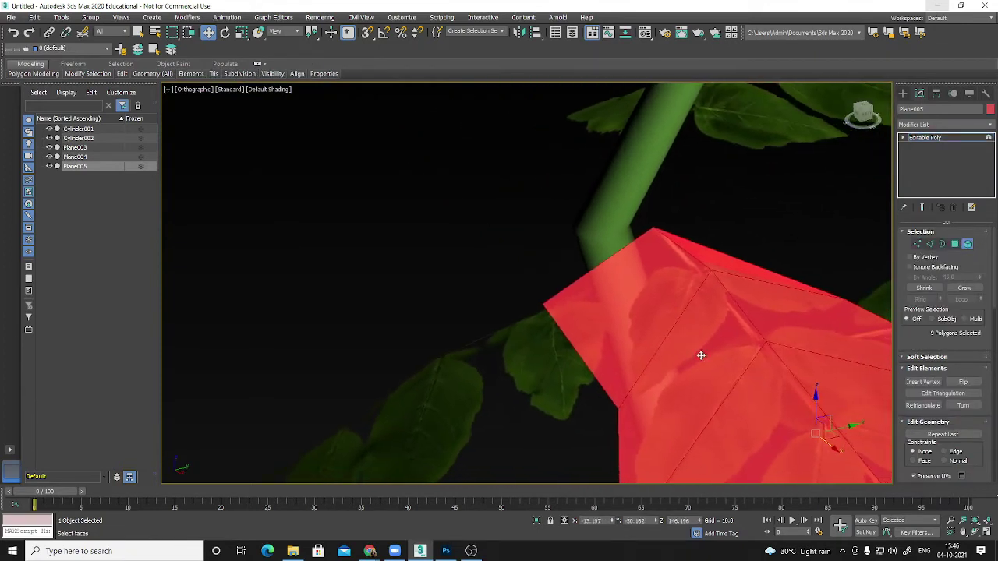
Try to move the selected leaf element along X toward the stem, and undo the move.
{"action": "left_click_drag", "start_coordinate": [834, 448], "coordinate": [813, 429]}
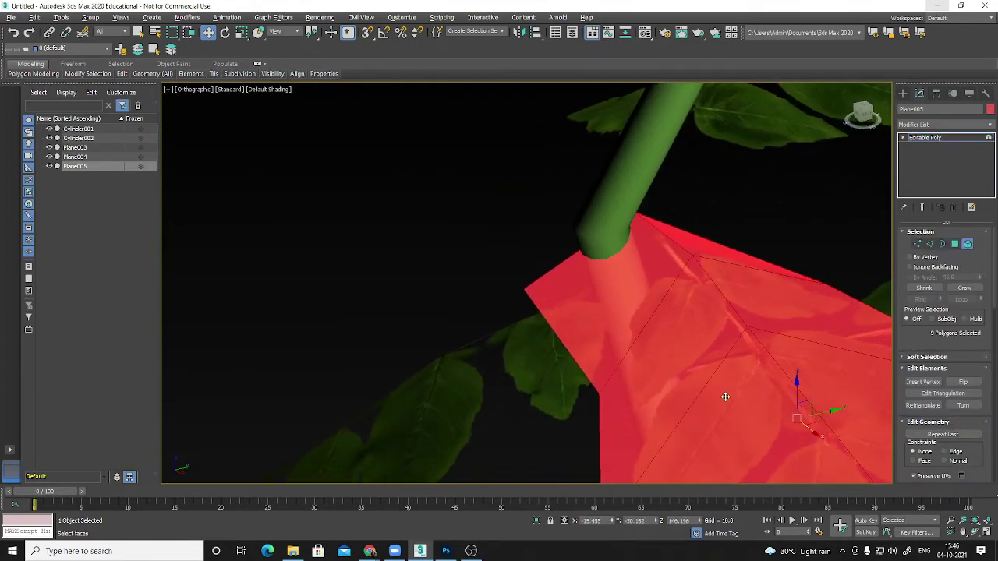
{"action": "middle_click_drag", "start_coordinate": [724, 397], "coordinate": [707, 380], "text": "alt"}
{"action": "key", "text": "ctrl+z"}
Turn off Preserve UVs and move the selected leaf element along X and Y until its base touches the stem.
{"action": "scroll", "coordinate": [957, 390], "scroll_direction": "down", "scroll_amount": 5}
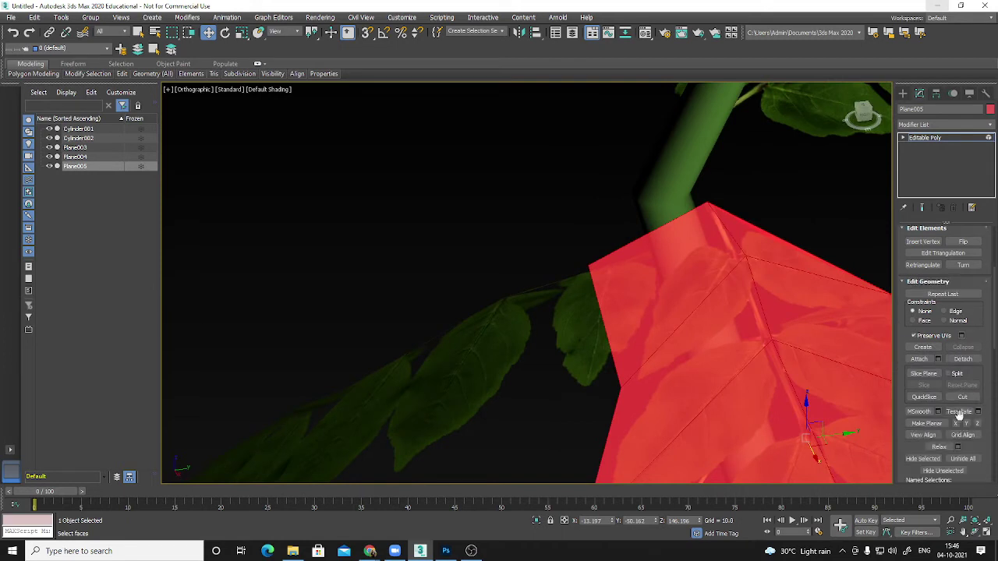
{"action": "left_click_drag", "start_coordinate": [815, 457], "coordinate": [813, 434]}
{"action": "scroll", "coordinate": [671, 314], "scroll_direction": "down", "scroll_amount": 2}
{"action": "scroll", "coordinate": [671, 313], "scroll_direction": "down", "scroll_amount": 5}
{"action": "middle_click_drag", "start_coordinate": [617, 319], "coordinate": [740, 307], "text": "alt"}
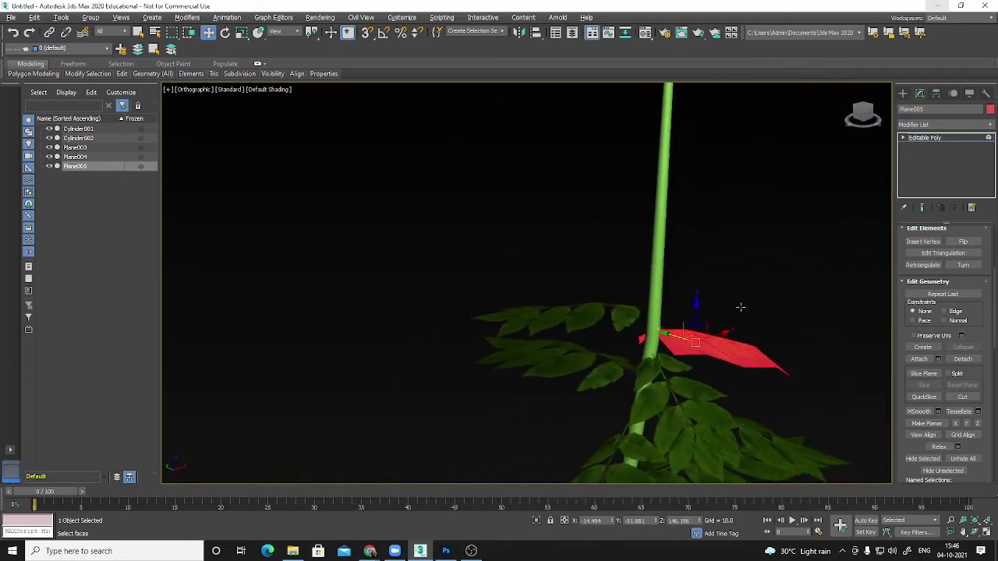
{"action": "middle_click_drag", "start_coordinate": [690, 387], "coordinate": [682, 297]}
{"action": "left_click", "coordinate": [805, 269]}
{"action": "middle_click_drag", "start_coordinate": [770, 296], "coordinate": [614, 305], "text": "alt"}
{"action": "left_click", "coordinate": [592, 289]}
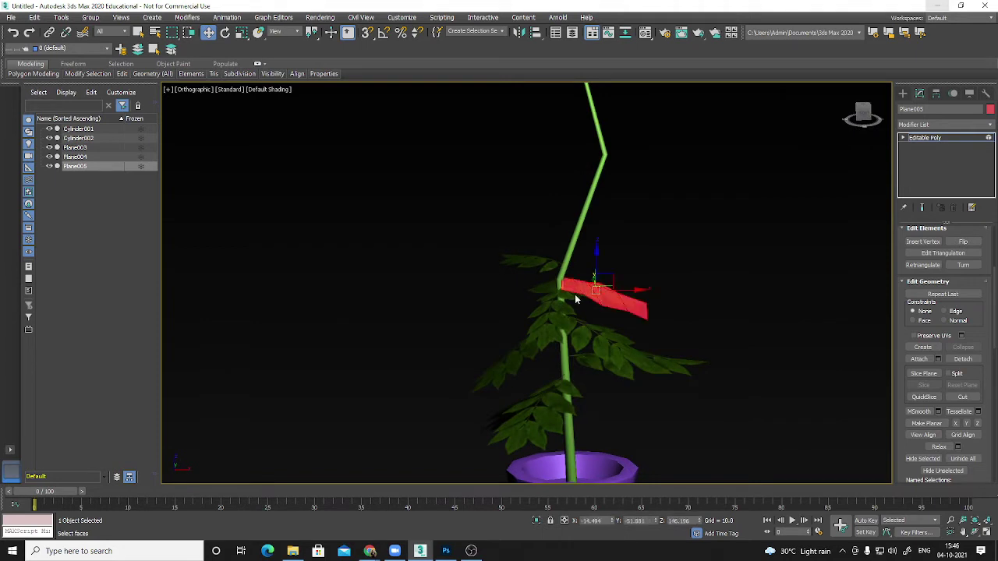
Leave element level and clone the third leaf cluster as one Copy about 26 units up the stem.
{"action": "left_click", "coordinate": [933, 162]}
{"action": "left_click_drag", "start_coordinate": [564, 242], "coordinate": [578, 187]}
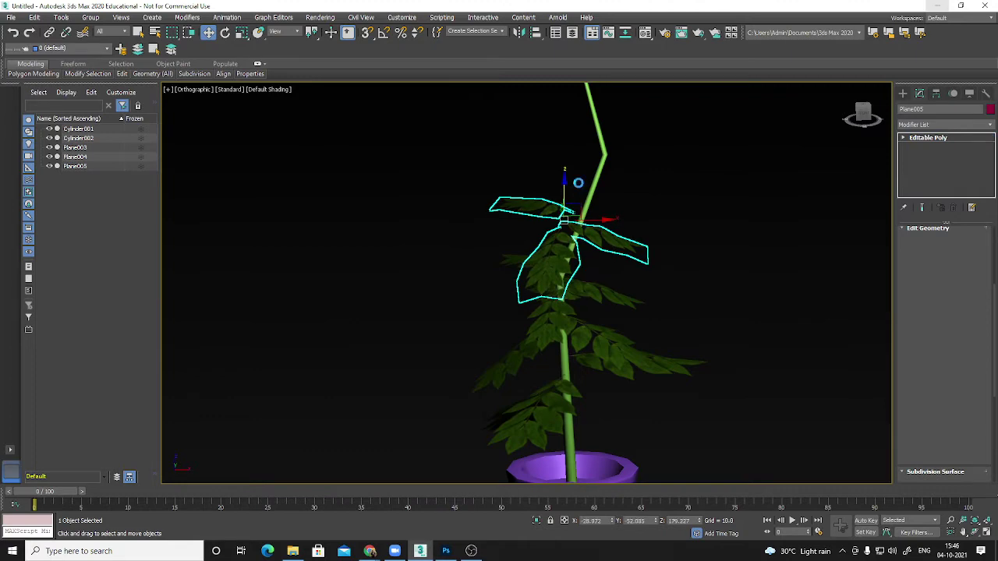
{"action": "left_click", "coordinate": [515, 316]}
{"action": "scroll", "coordinate": [683, 270], "scroll_direction": "up", "scroll_amount": 5}
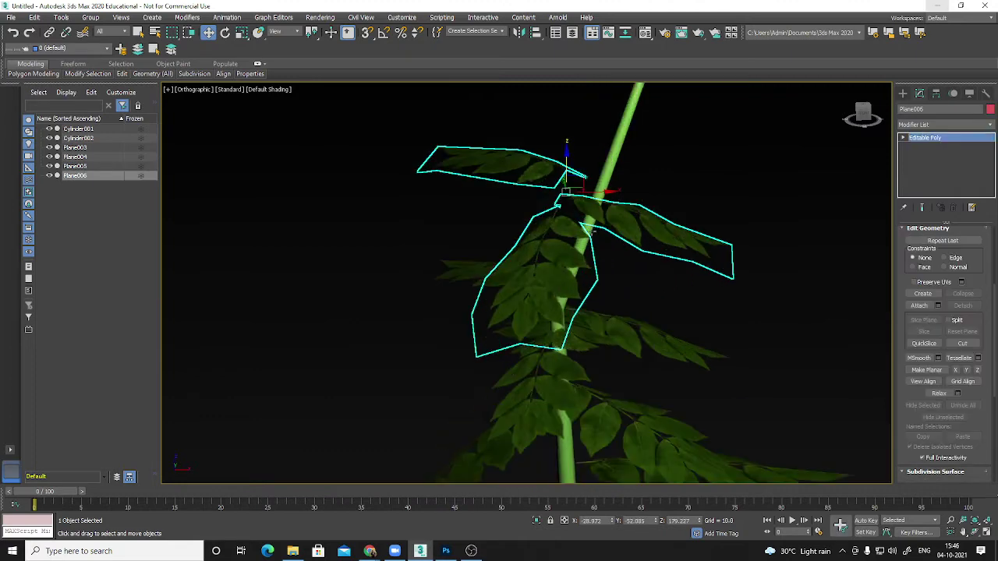
Move the fourth leaf cluster along Y and within the XY plane until its leaf bases gather around the stem.
{"action": "mouse_move", "coordinate": [598, 220]}
{"action": "middle_mouse_down", "text": "alt"}
{"action": "mouse_move", "coordinate": [633, 221]}
{"action": "mouse_move", "coordinate": [595, 218]}
{"action": "mouse_move", "coordinate": [615, 213]}
{"action": "middle_mouse_up", "text": "alt"}
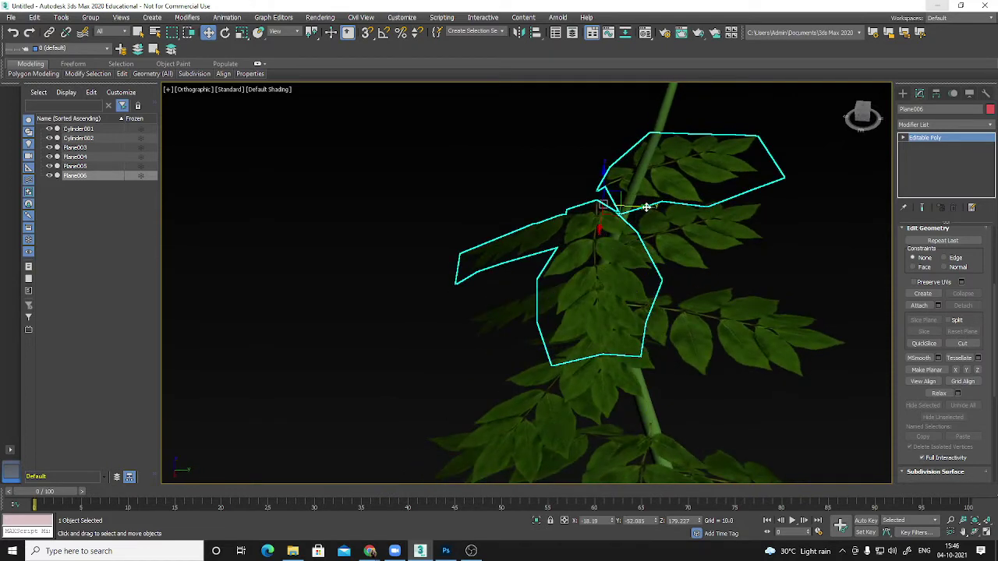
{"action": "mouse_move", "coordinate": [646, 207]}
{"action": "left_mouse_down"}
{"action": "mouse_move", "coordinate": [664, 207]}
{"action": "mouse_move", "coordinate": [586, 230]}
{"action": "mouse_move", "coordinate": [652, 196]}
{"action": "mouse_move", "coordinate": [662, 204]}
{"action": "left_mouse_up"}
{"action": "key", "text": "e"}
{"action": "scroll", "coordinate": [682, 307], "scroll_direction": "up", "scroll_amount": 6}
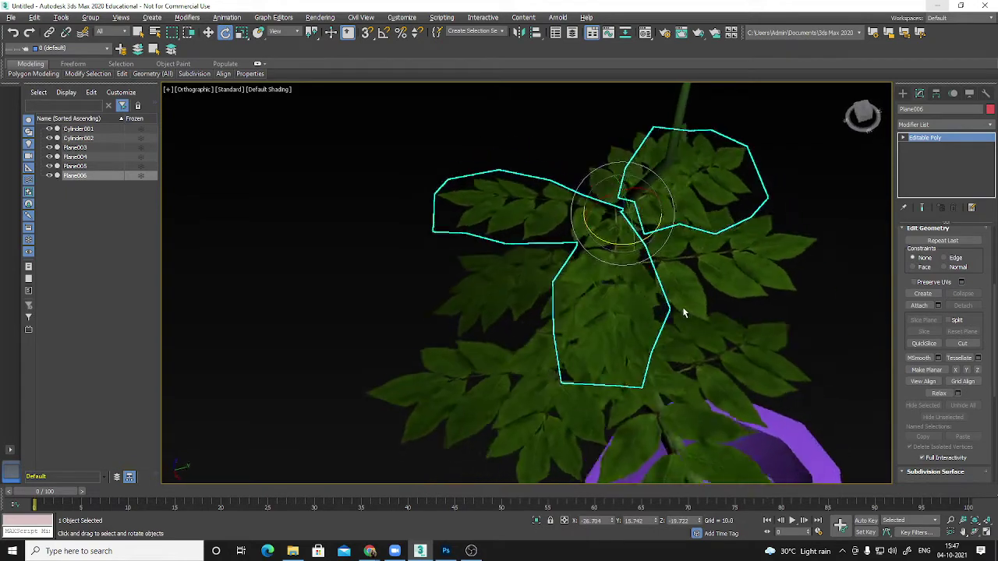
{"action": "middle_click_drag", "start_coordinate": [688, 281], "coordinate": [607, 289], "text": "alt"}
{"action": "key", "text": "w"}
{"action": "scroll", "coordinate": [604, 272], "scroll_direction": "up", "scroll_amount": 4}
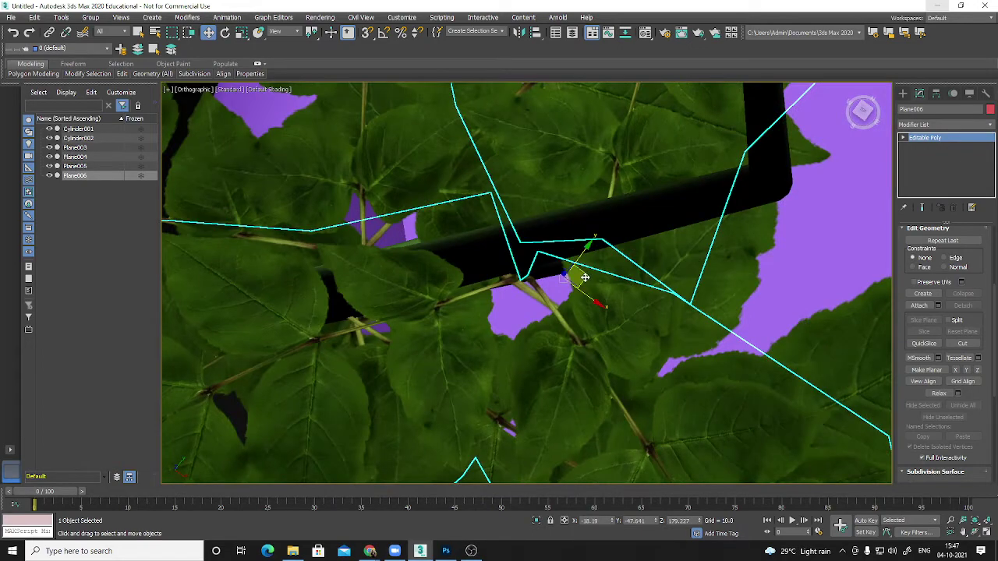
{"action": "left_click_drag", "start_coordinate": [585, 277], "coordinate": [583, 258]}
{"action": "middle_click_drag", "start_coordinate": [594, 307], "coordinate": [530, 263], "text": "alt"}
{"action": "middle_click_drag", "start_coordinate": [636, 161], "coordinate": [702, 210], "text": "alt"}
At element level, select the fourth cluster's front leaf and move it along Y toward the stem.
{"action": "key", "text": "1"}
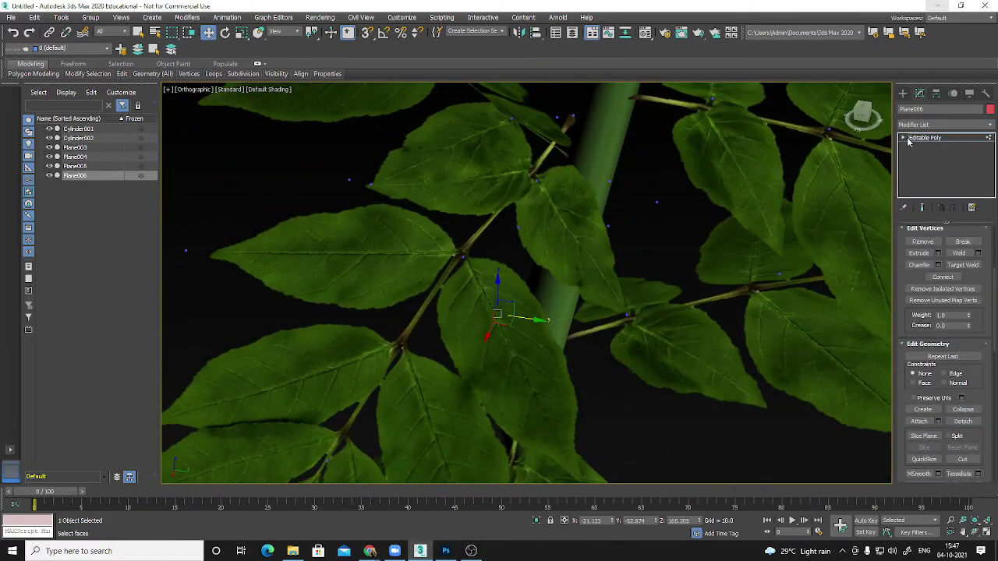
{"action": "left_click", "coordinate": [904, 138]}
{"action": "left_click", "coordinate": [924, 182]}
{"action": "left_click", "coordinate": [530, 249]}
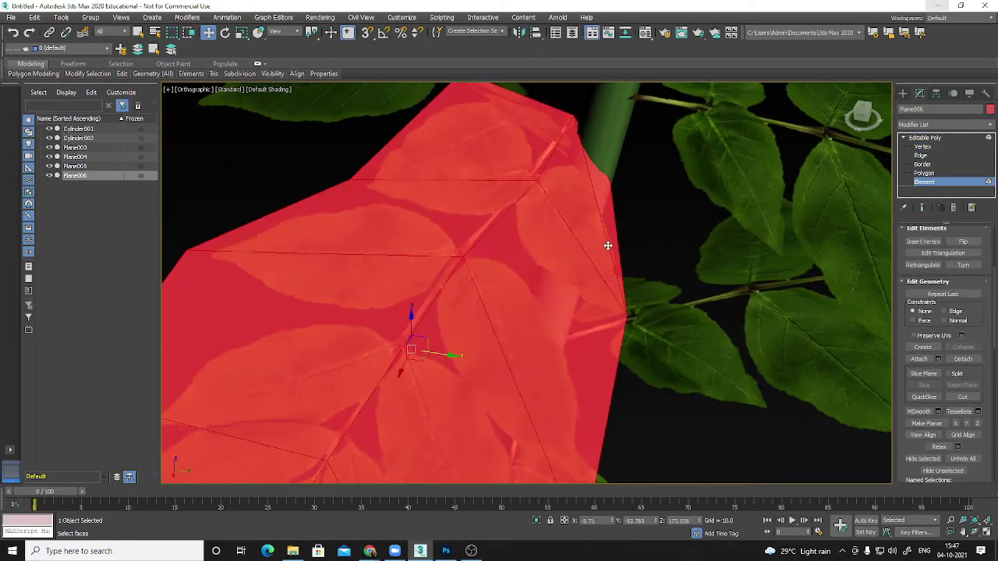
{"action": "left_click_drag", "start_coordinate": [451, 354], "coordinate": [479, 363]}
Rotate the selected front leaf element slightly to adjust how it leaves the stem.
{"action": "scroll", "coordinate": [603, 200], "scroll_direction": "down", "scroll_amount": 5}
{"action": "middle_click_drag", "start_coordinate": [603, 201], "coordinate": [593, 249], "text": "alt"}
{"action": "key", "text": "e"}
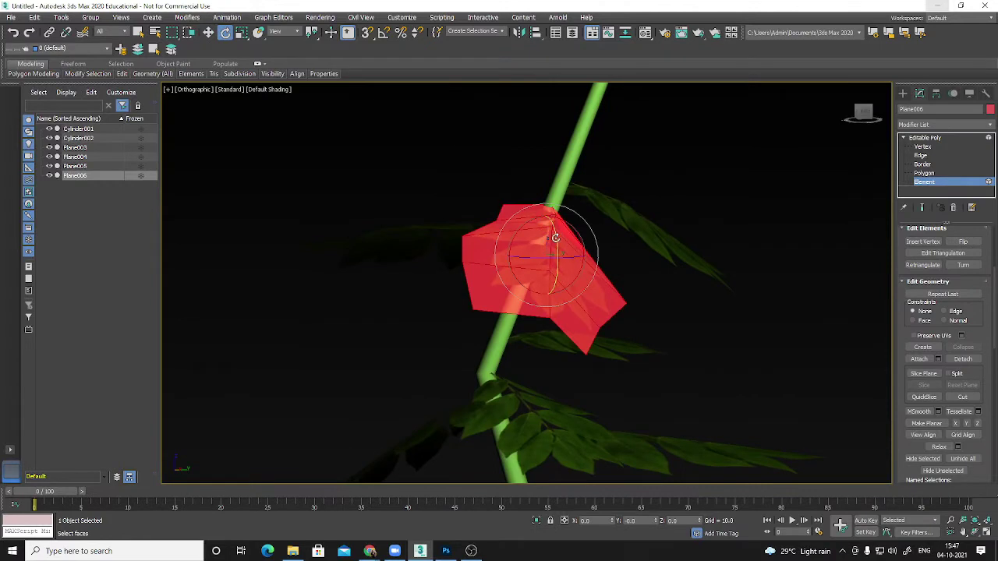
{"action": "left_click_drag", "start_coordinate": [555, 237], "coordinate": [564, 237]}
{"action": "middle_click_drag", "start_coordinate": [647, 263], "coordinate": [651, 282], "text": "alt"}
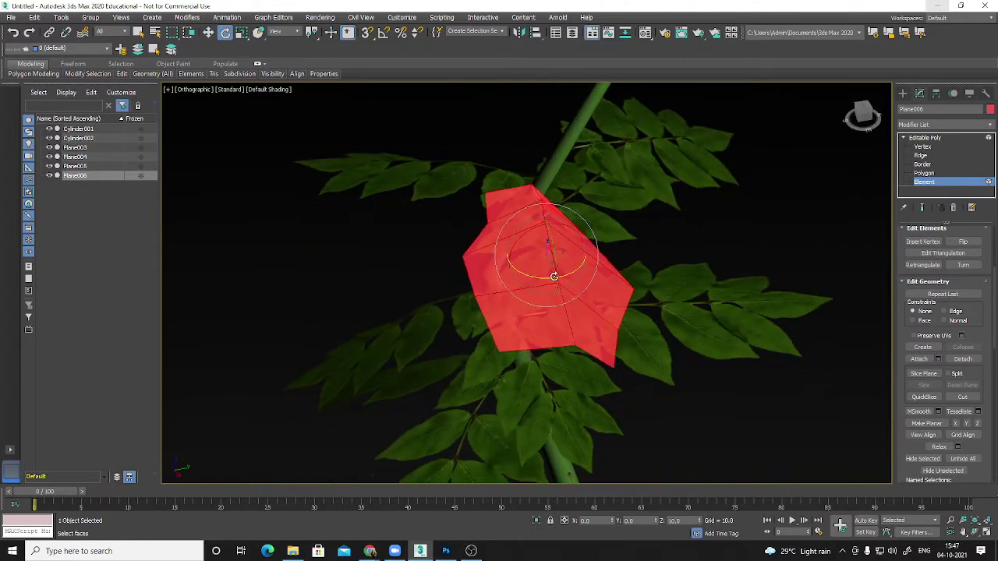
Select another leaf element of the fourth cluster and rotate it slightly about Z so its base meets the stem.
{"action": "left_click", "coordinate": [443, 173]}
{"action": "left_click_drag", "start_coordinate": [443, 174], "coordinate": [436, 187]}
{"action": "middle_click_drag", "start_coordinate": [620, 231], "coordinate": [502, 221], "text": "alt"}
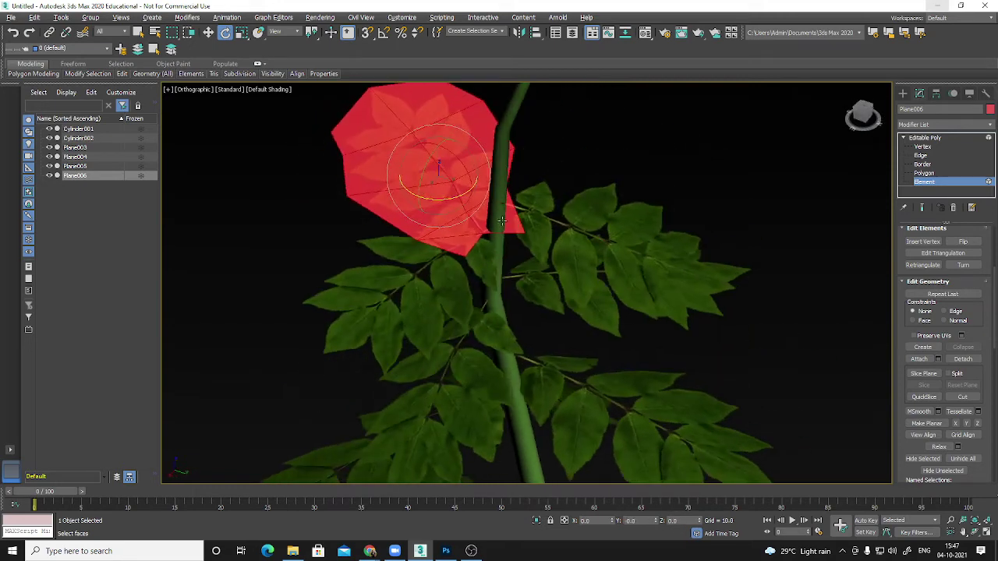
{"action": "scroll", "coordinate": [501, 221], "scroll_direction": "up", "scroll_amount": 4}
{"action": "left_click_drag", "start_coordinate": [379, 155], "coordinate": [384, 154]}
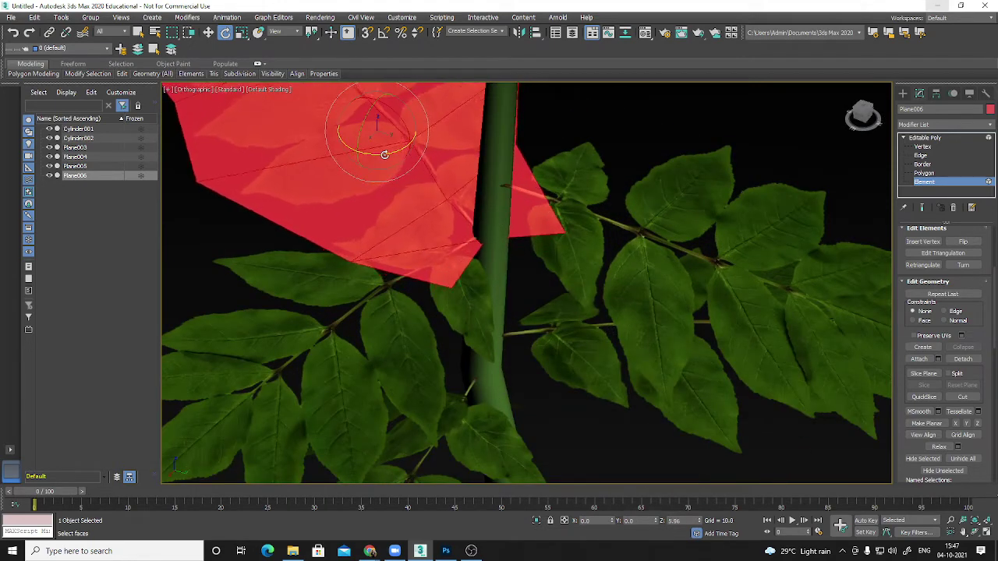
Examine the whole potted plant and its four leaf clusters from several sides.
{"action": "scroll", "coordinate": [698, 147], "scroll_direction": "down", "scroll_amount": 6}
{"action": "middle_click_drag", "start_coordinate": [557, 249], "coordinate": [436, 292], "text": "alt"}
{"action": "scroll", "coordinate": [585, 273], "scroll_direction": "down", "scroll_amount": 4}
{"action": "middle_click_drag", "start_coordinate": [538, 285], "coordinate": [545, 249], "text": "alt"}
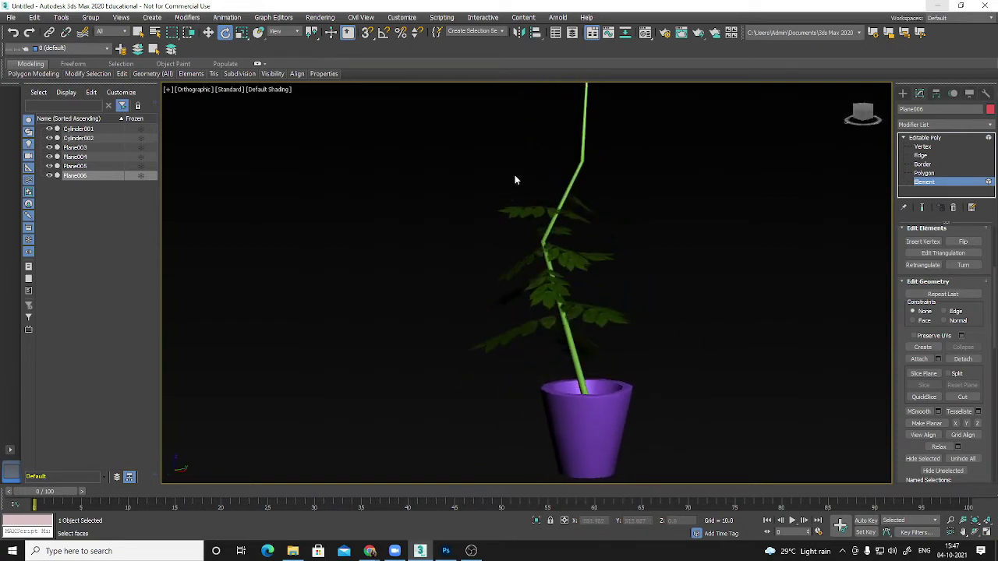
{"action": "middle_click_drag", "start_coordinate": [632, 242], "coordinate": [603, 268], "text": "alt"}
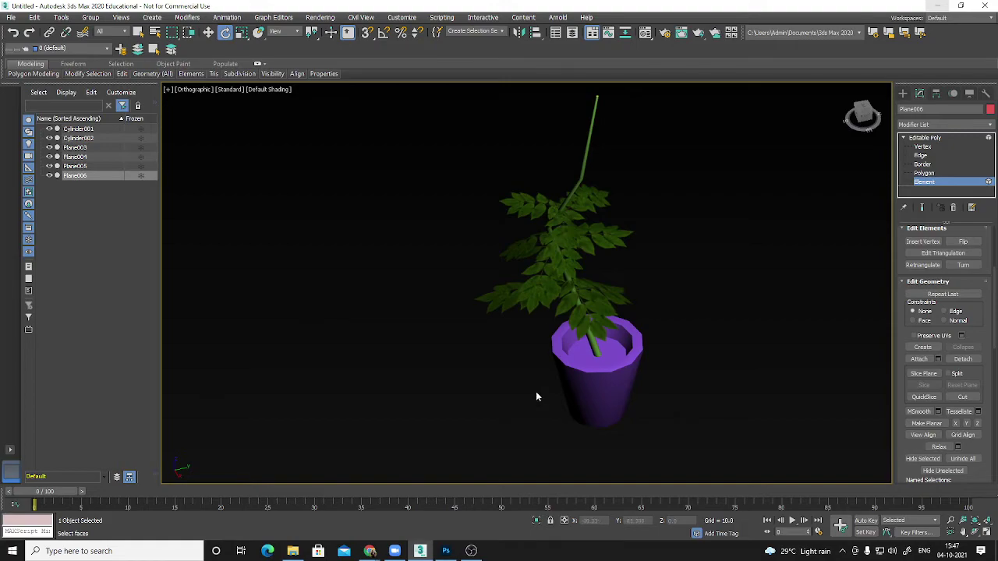
{"action": "left_click", "coordinate": [445, 551]}
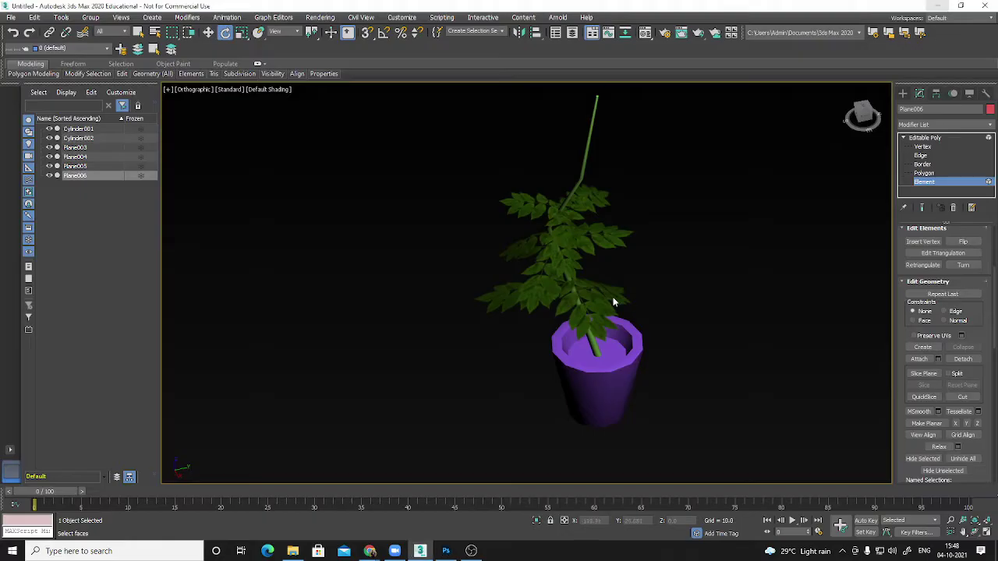
{"action": "left_click_drag", "start_coordinate": [538, 378], "coordinate": [703, 349]}
{"action": "middle_click_drag", "start_coordinate": [702, 349], "coordinate": [725, 380], "text": "alt"}
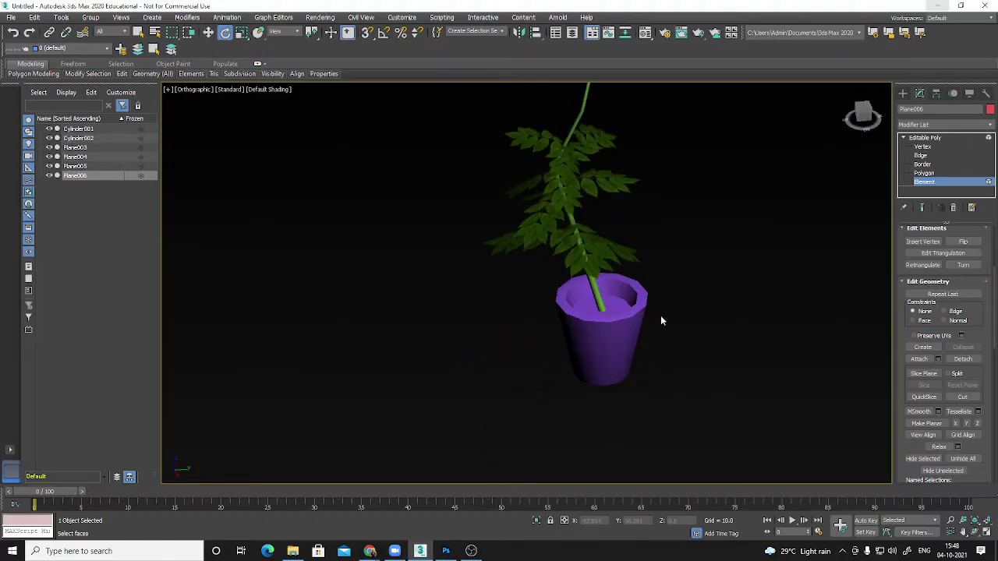
{"action": "middle_click_drag", "start_coordinate": [651, 316], "coordinate": [599, 321], "text": "alt"}
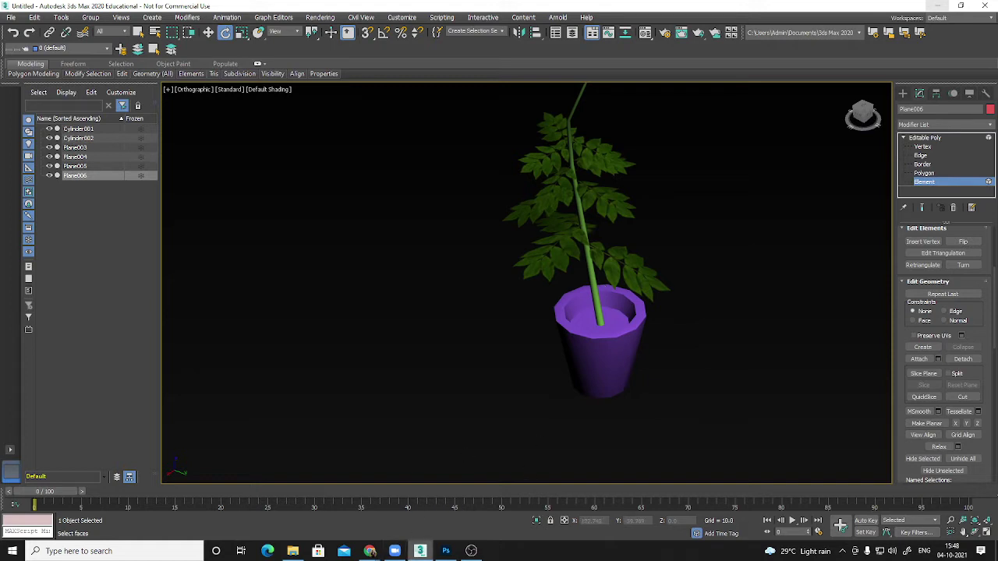
Switch to Photoshop and create a new 1024 x 1024 px document at 72 ppi with a white background.
{"action": "left_click", "coordinate": [445, 551]}
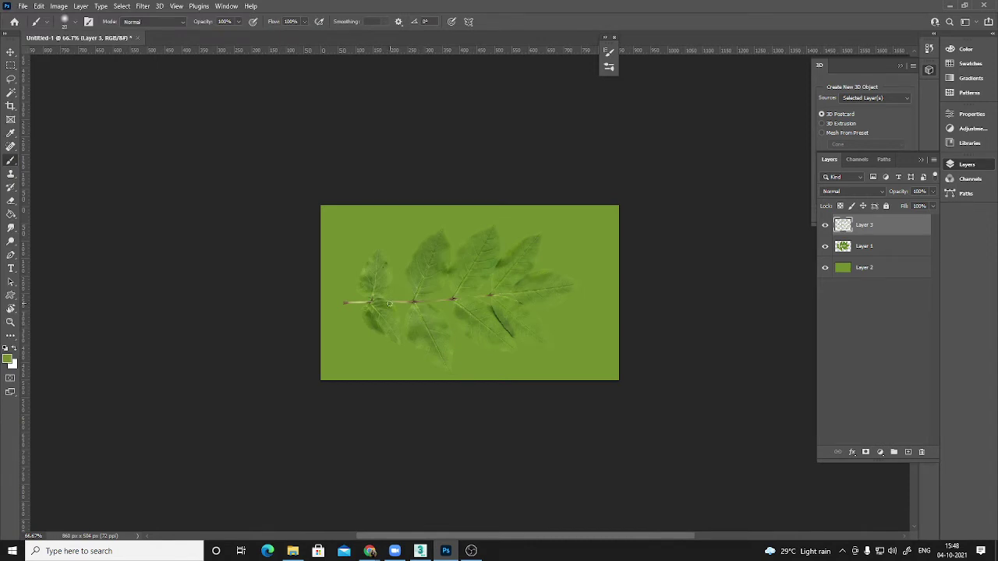
{"action": "key", "text": "ctrl+n"}
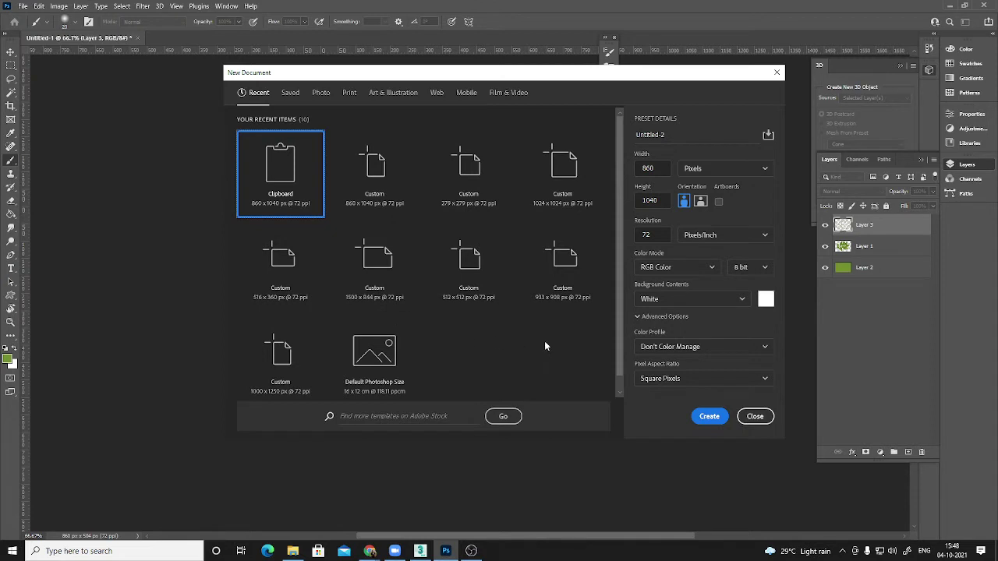
{"action": "left_click", "coordinate": [545, 194]}
{"action": "left_click", "coordinate": [710, 416]}
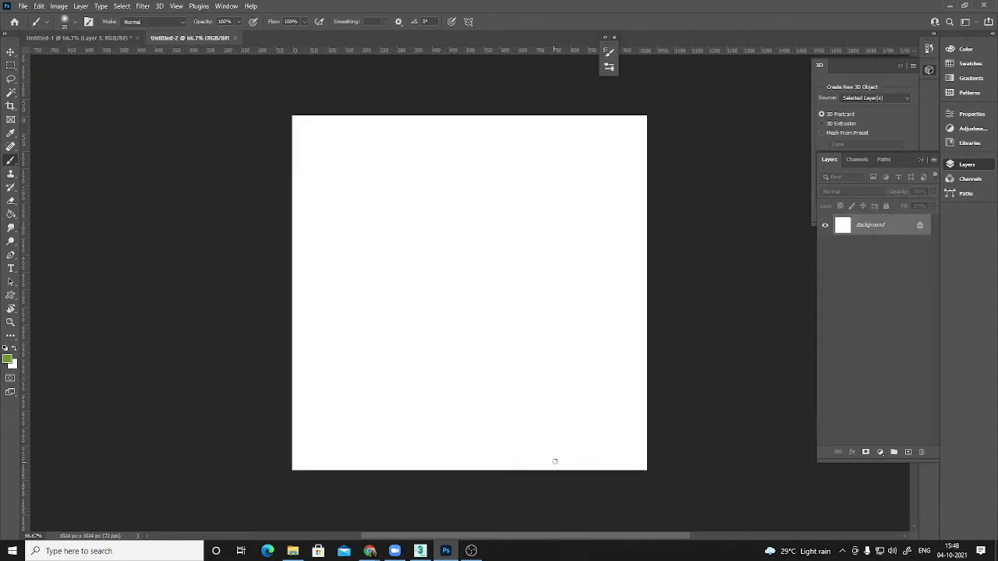
Draw a green-filled rectangle about 217 x 403 px in the upper middle of the canvas with the Rectangle tool.
{"action": "left_click", "coordinate": [11, 65]}
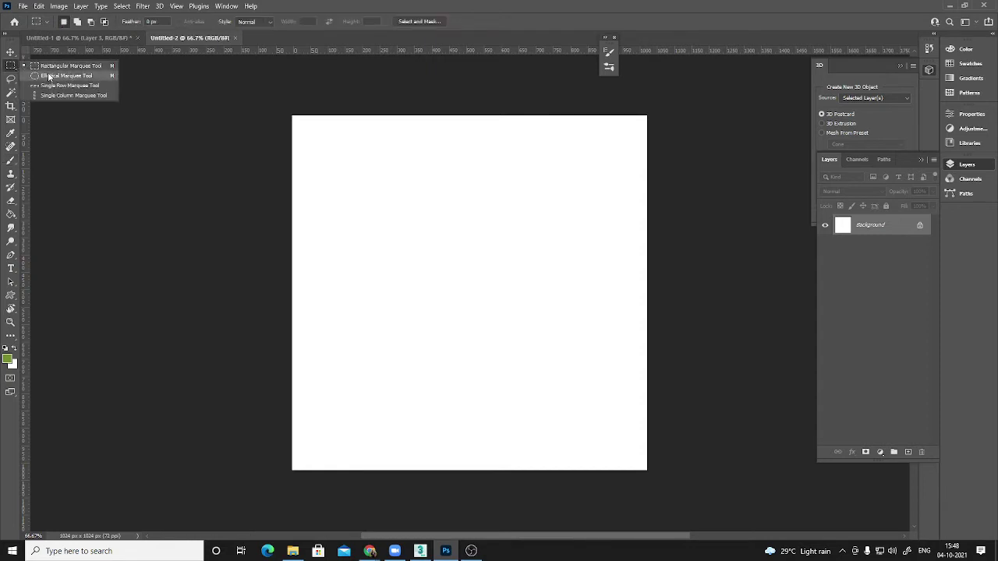
{"action": "left_click", "coordinate": [48, 71]}
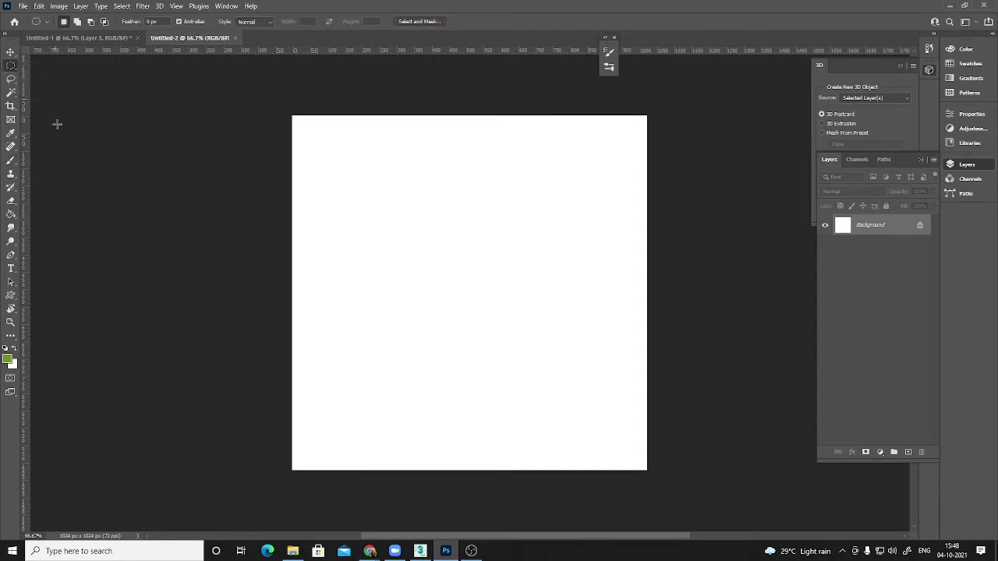
{"action": "left_click", "coordinate": [11, 295]}
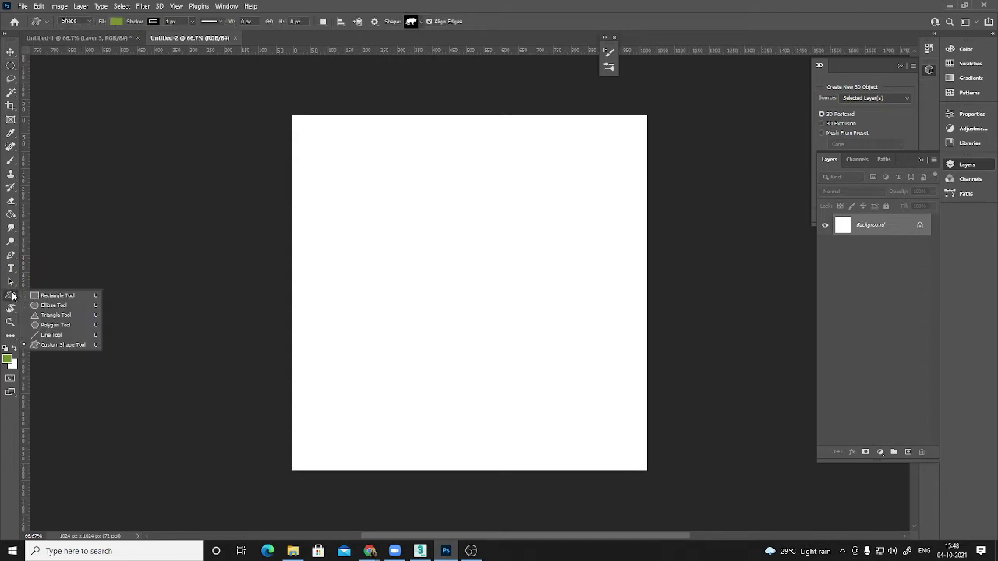
{"action": "left_click", "coordinate": [52, 296]}
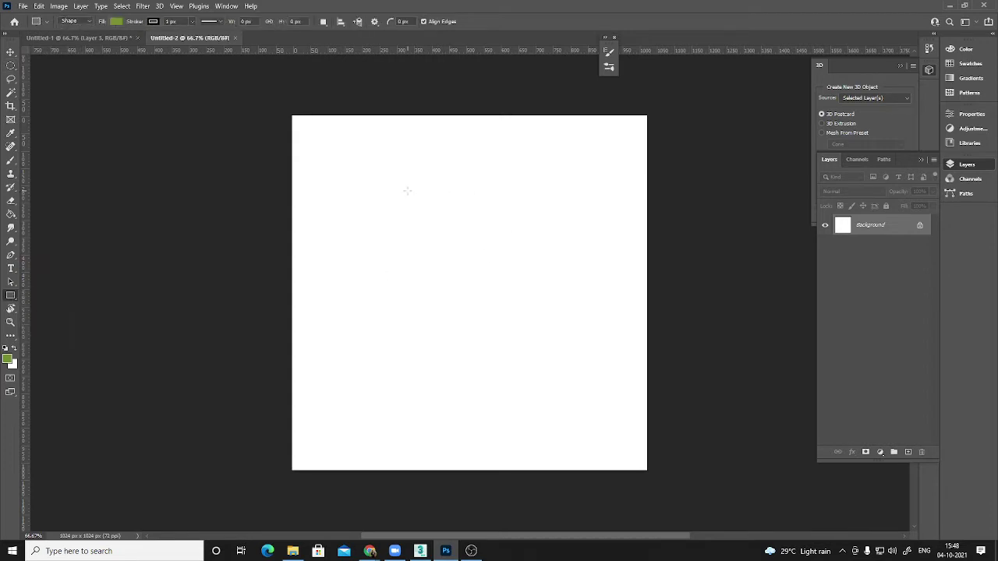
{"action": "left_click_drag", "start_coordinate": [417, 191], "coordinate": [496, 326]}
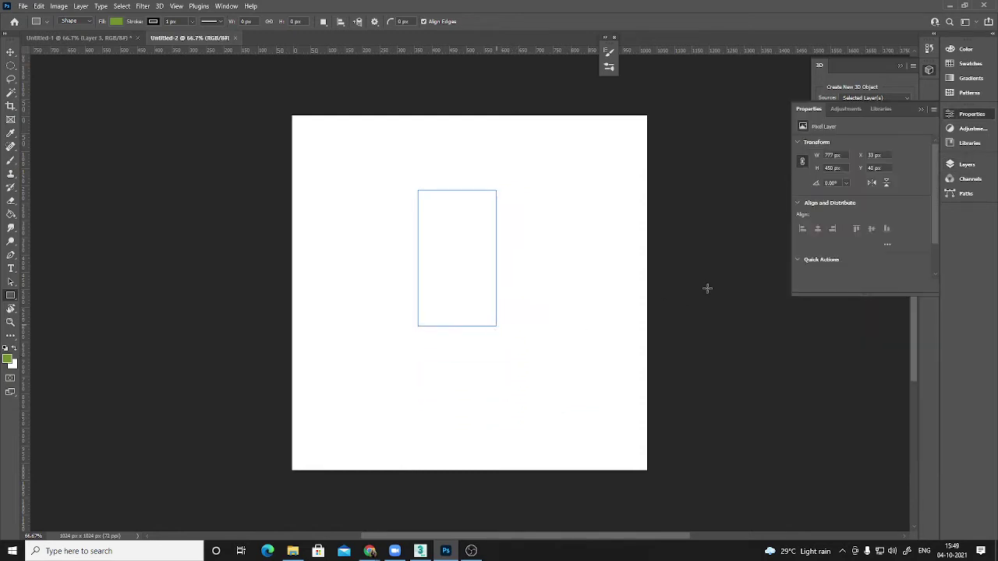
{"action": "key", "text": "ctrl+z"}
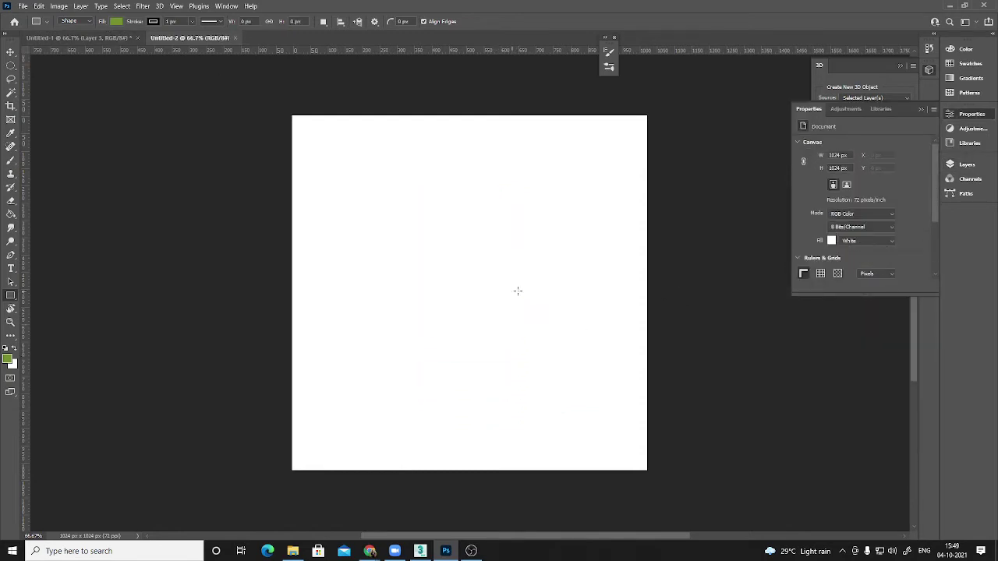
{"action": "left_click_drag", "start_coordinate": [427, 175], "coordinate": [503, 314]}
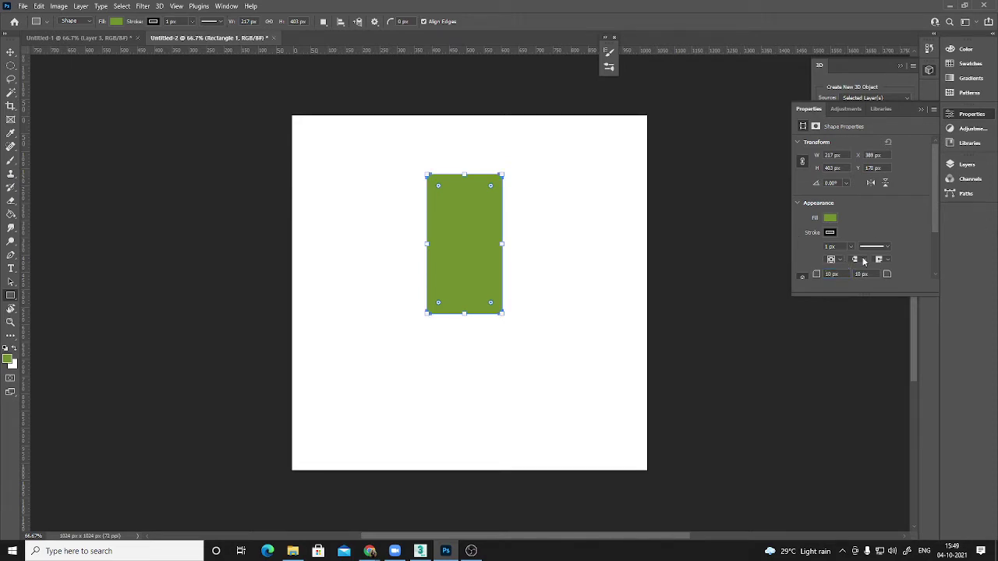
Set the corner radii of the green rectangle to 100 px.
{"action": "left_click", "coordinate": [843, 273]}
{"action": "type", "text": "30"}
{"action": "left_click_drag", "start_coordinate": [841, 273], "coordinate": [805, 277]}
{"action": "type", "text": "100"}
{"action": "key", "text": "Return"}
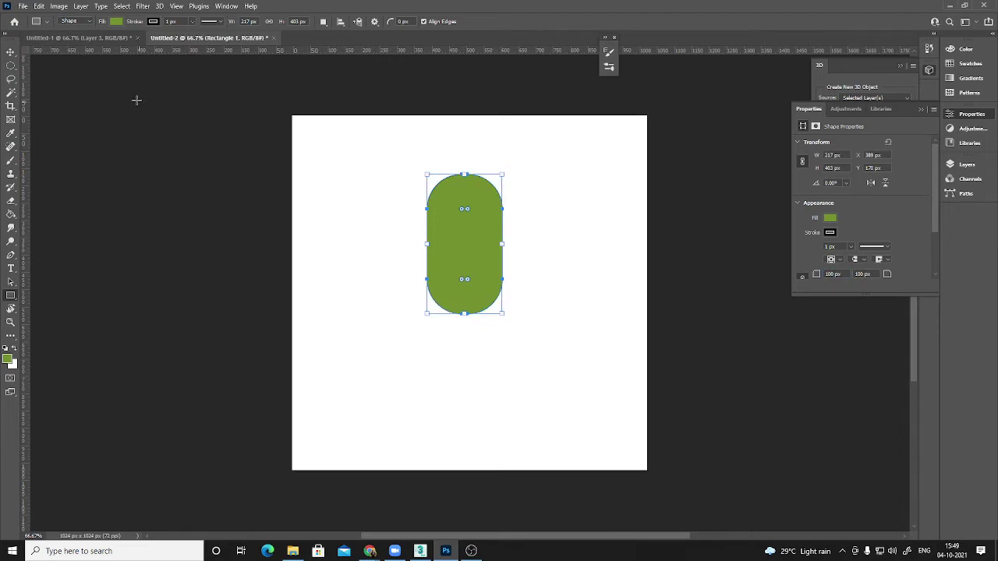
Show the layer list and, with the Pen tool active, select the anchor points of the rounded rectangle.
{"action": "left_click", "coordinate": [11, 52]}
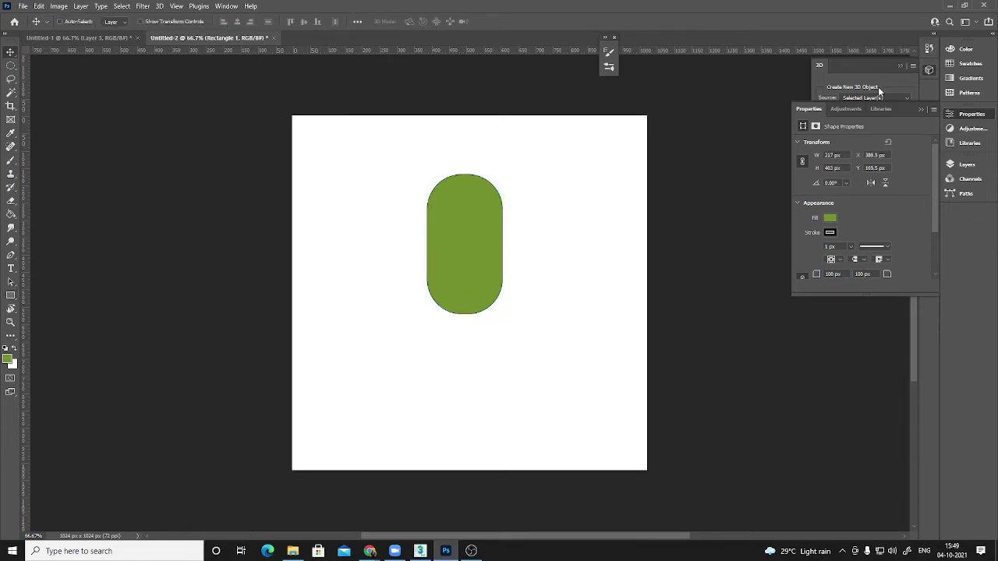
{"action": "left_click", "coordinate": [921, 110]}
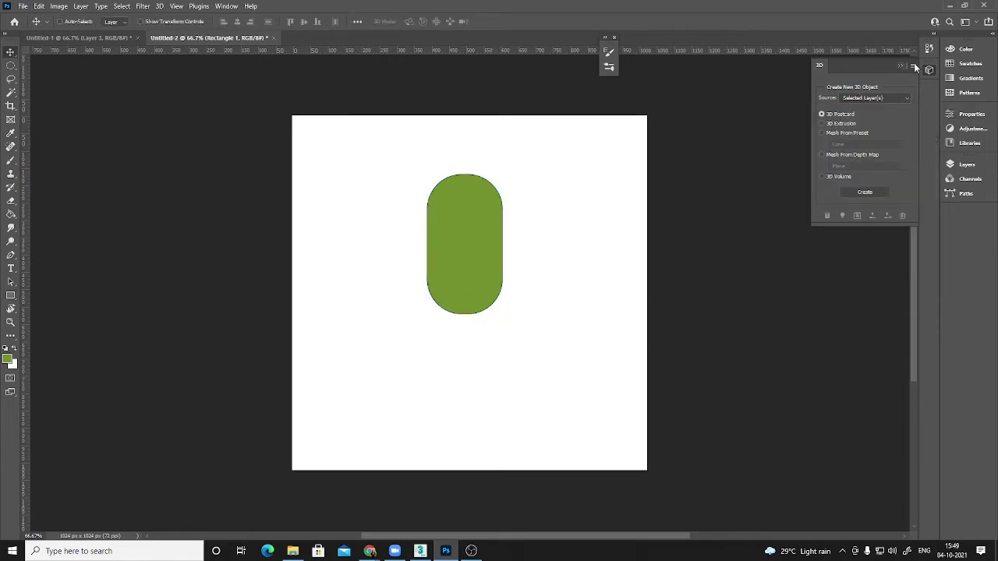
{"action": "left_click", "coordinate": [966, 165]}
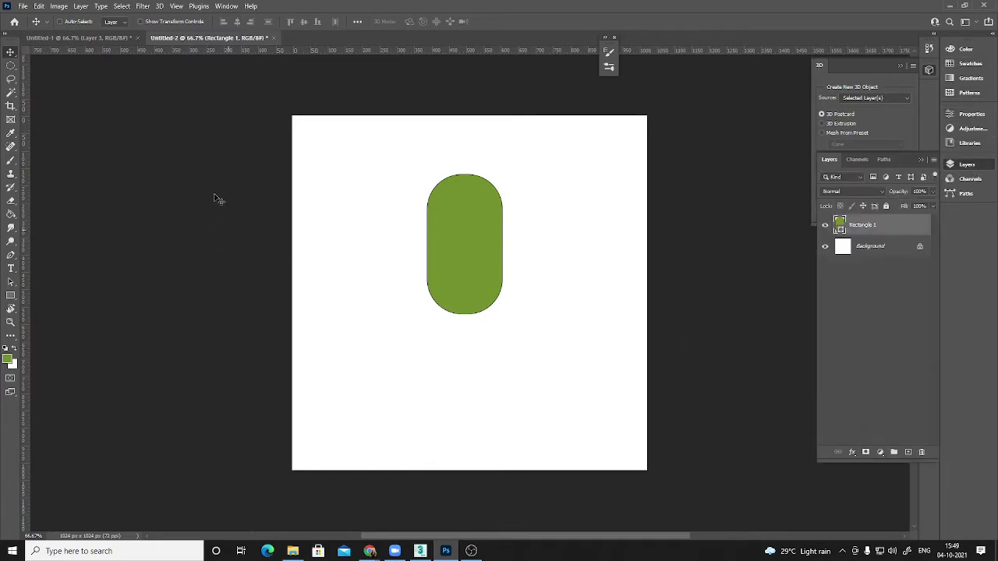
{"action": "key", "text": "p"}
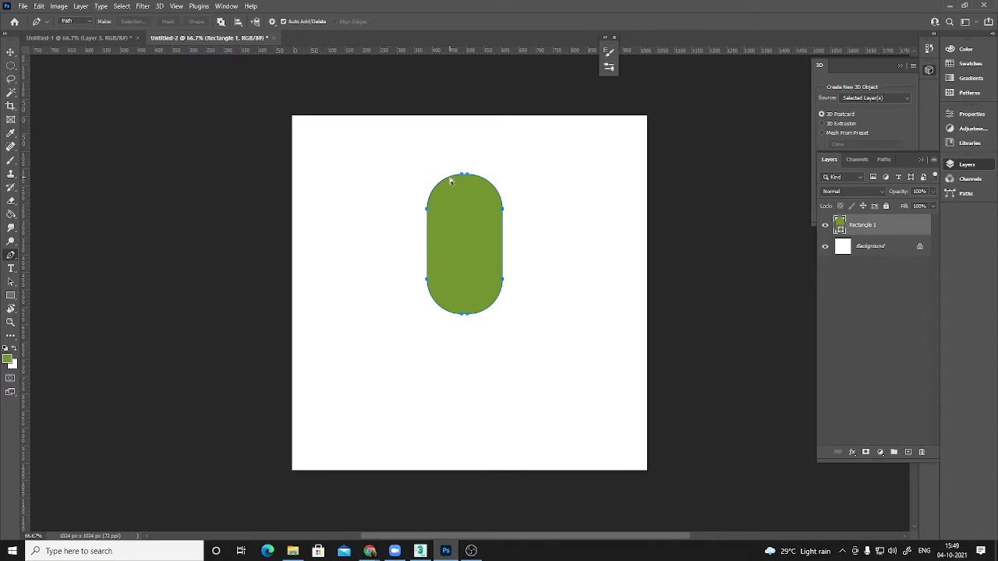
{"action": "left_click_drag", "start_coordinate": [406, 178], "coordinate": [616, 404]}
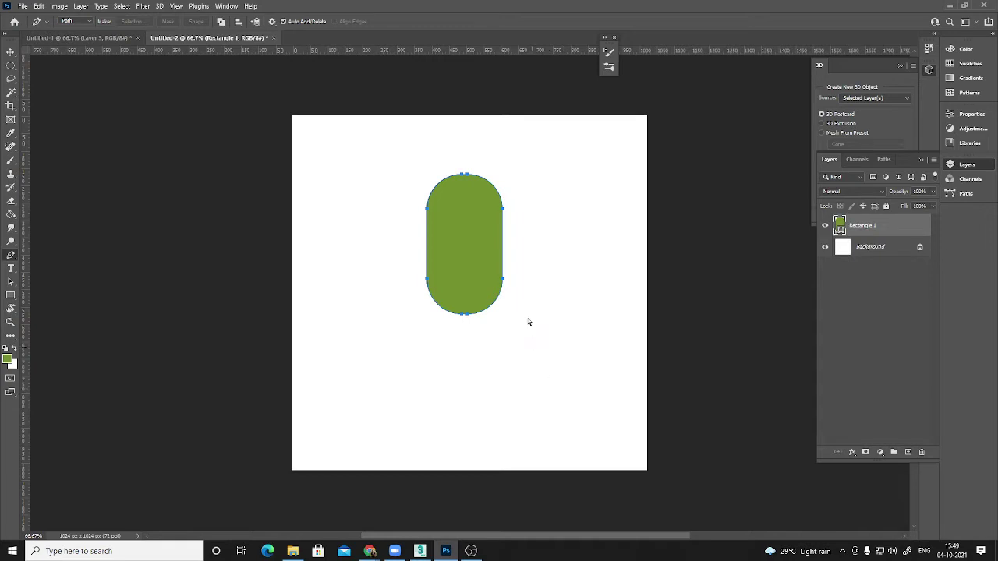
Scale the inner path copy to 71.51% about its centre and subtract it from the green rounded shape to make a ring.
{"action": "key", "text": "ctrl+t"}
{"action": "left_click_drag", "start_coordinate": [503, 174], "coordinate": [490, 193]}
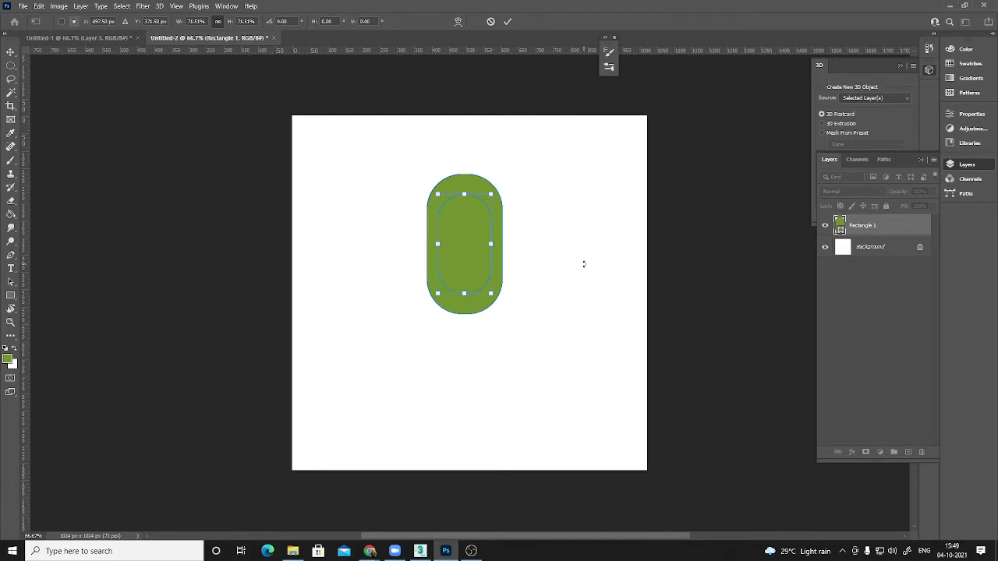
{"action": "key", "text": "Return"}
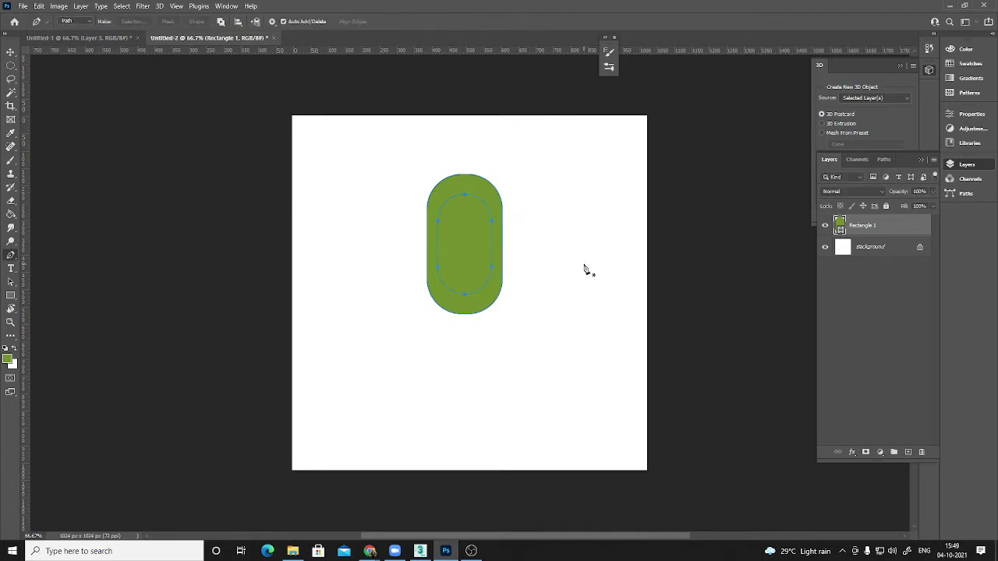
{"action": "left_click", "coordinate": [220, 21]}
{"action": "left_click", "coordinate": [240, 59]}
{"action": "left_click", "coordinate": [865, 247]}
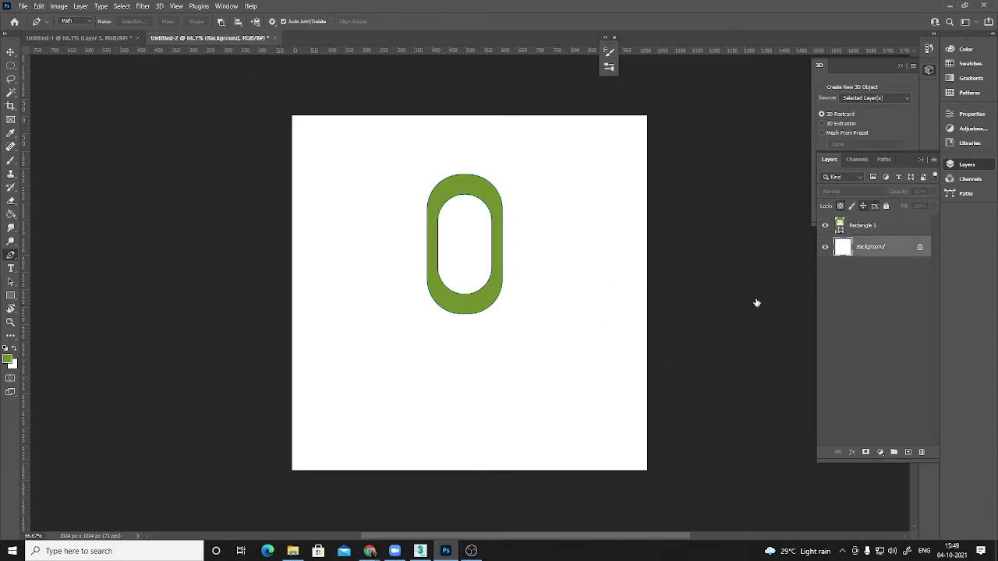
{"action": "key", "text": "alt+bracketright"}
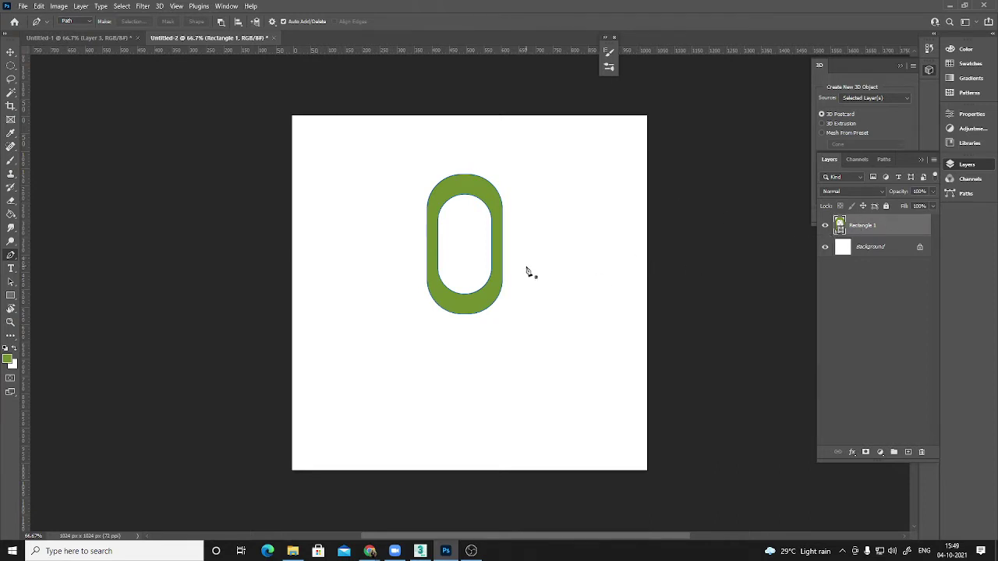
Duplicate the ring shape layer and delete the empty layer above it.
{"action": "left_click", "coordinate": [11, 51]}
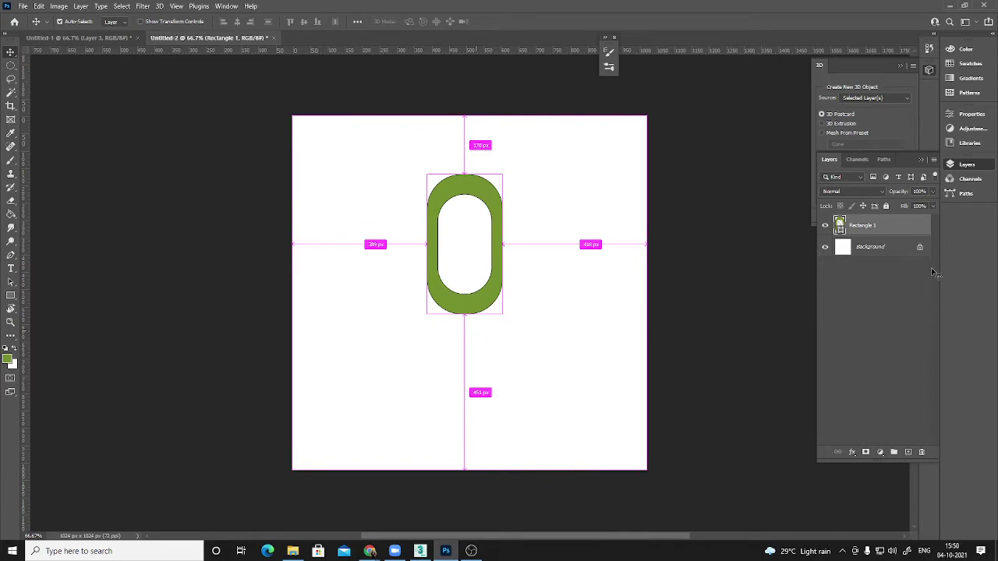
{"action": "left_click", "coordinate": [909, 452]}
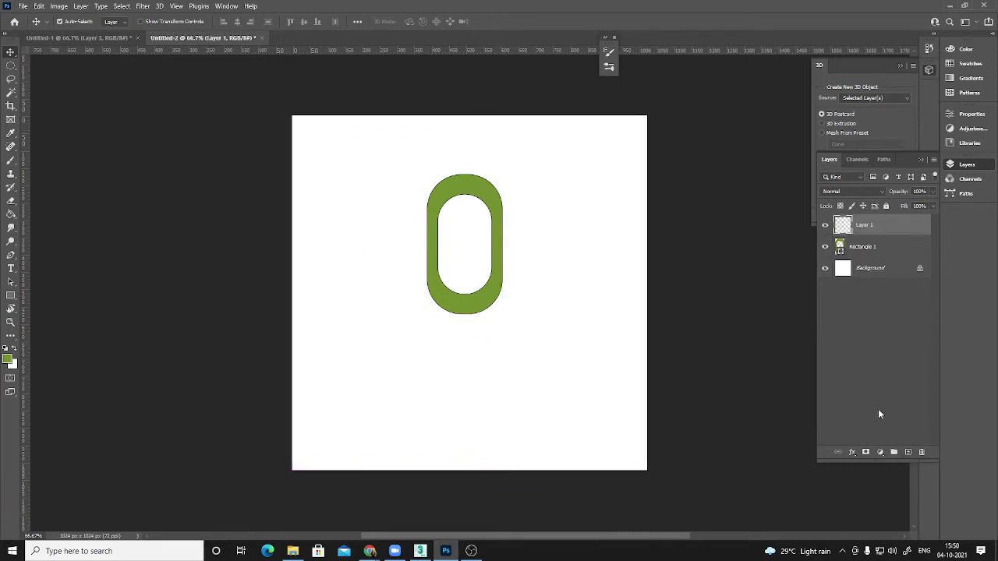
{"action": "key", "text": "ctrl+z"}
{"action": "left_click", "coordinate": [894, 254]}
{"action": "key", "text": "ctrl+j"}
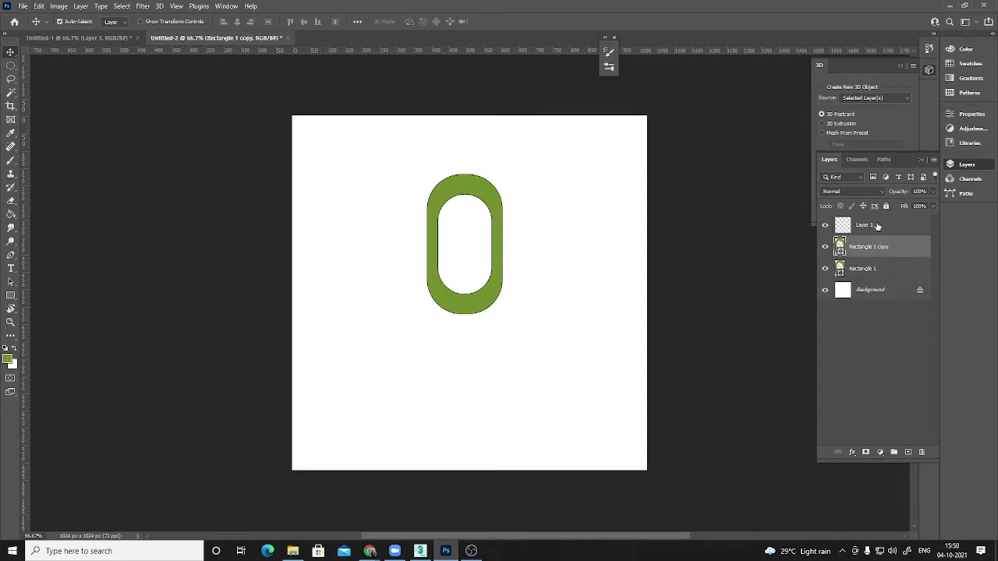
{"action": "left_click", "coordinate": [877, 227]}
{"action": "key", "text": "Delete"}
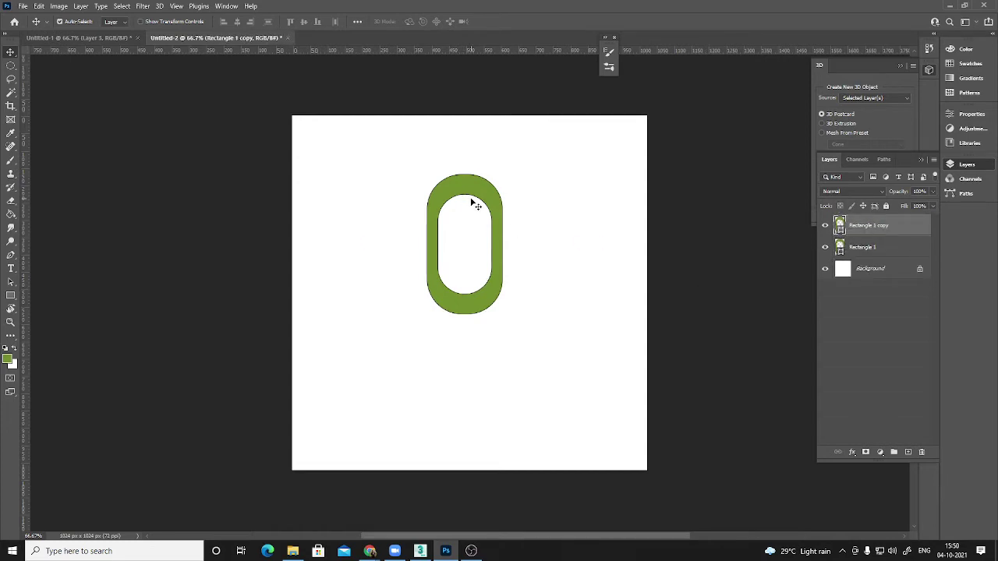
Delete the duplicated ring layer and undo the deletion.
{"action": "left_click", "coordinate": [474, 198], "text": "ctrl"}
{"action": "key", "text": "Delete"}
{"action": "key", "text": "Delete"}
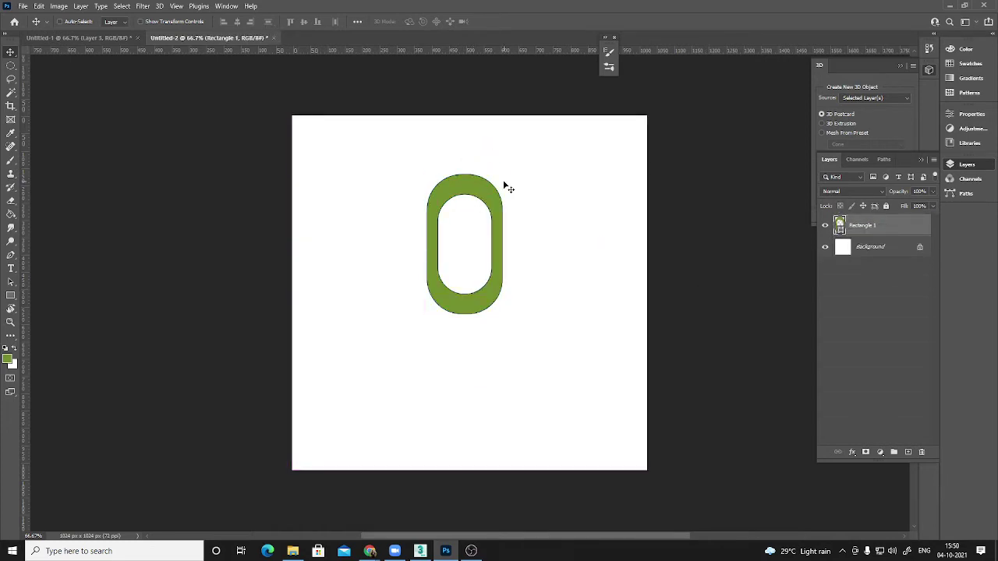
{"action": "key", "text": "ctrl+z"}
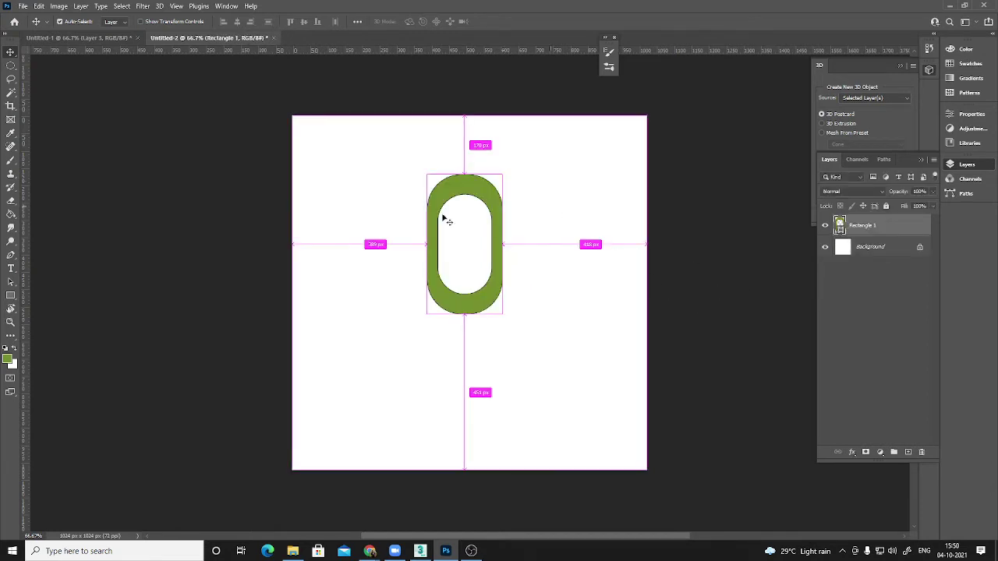
{"action": "key", "text": "ctrl+z"}
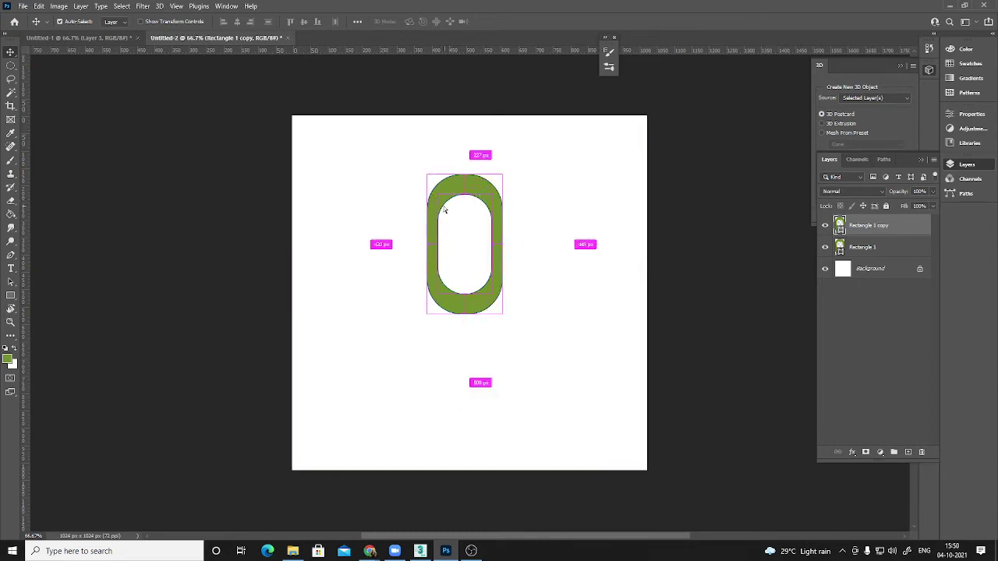
Move the ring copy beside the original and delete its inner cutout path to make it solid.
{"action": "left_click_drag", "start_coordinate": [437, 200], "coordinate": [540, 235]}
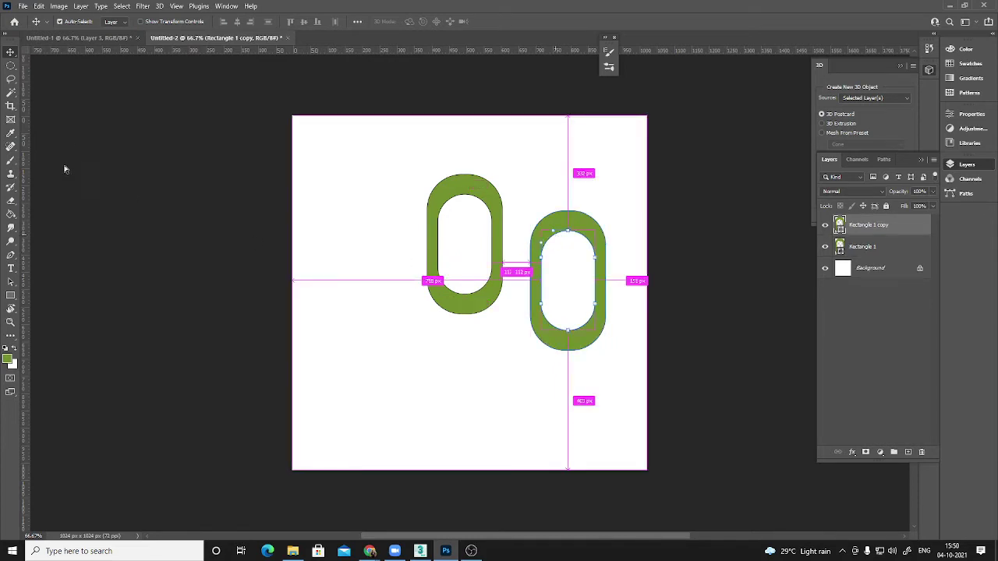
{"action": "left_click", "coordinate": [14, 285]}
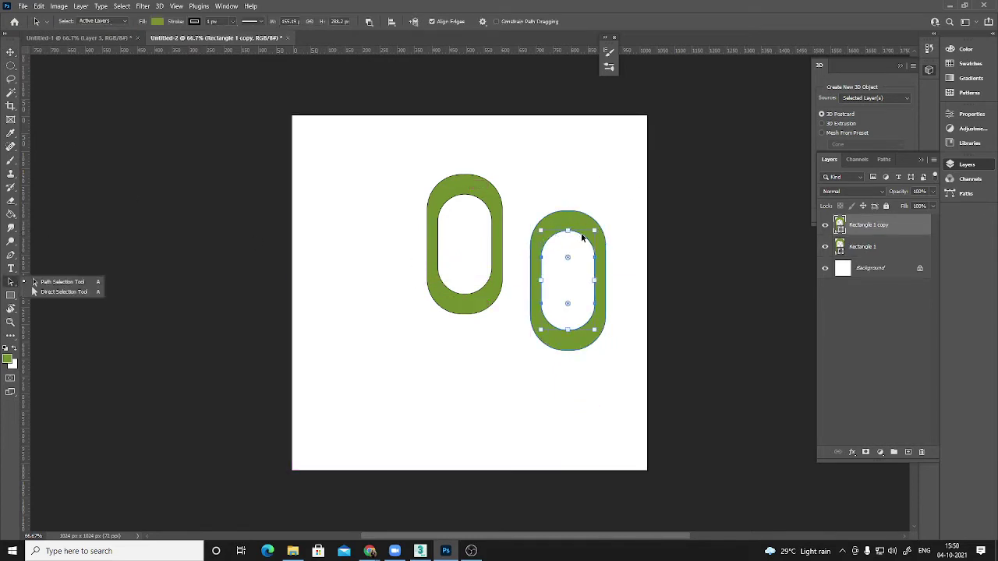
{"action": "left_click", "coordinate": [581, 235]}
{"action": "left_click", "coordinate": [476, 204]}
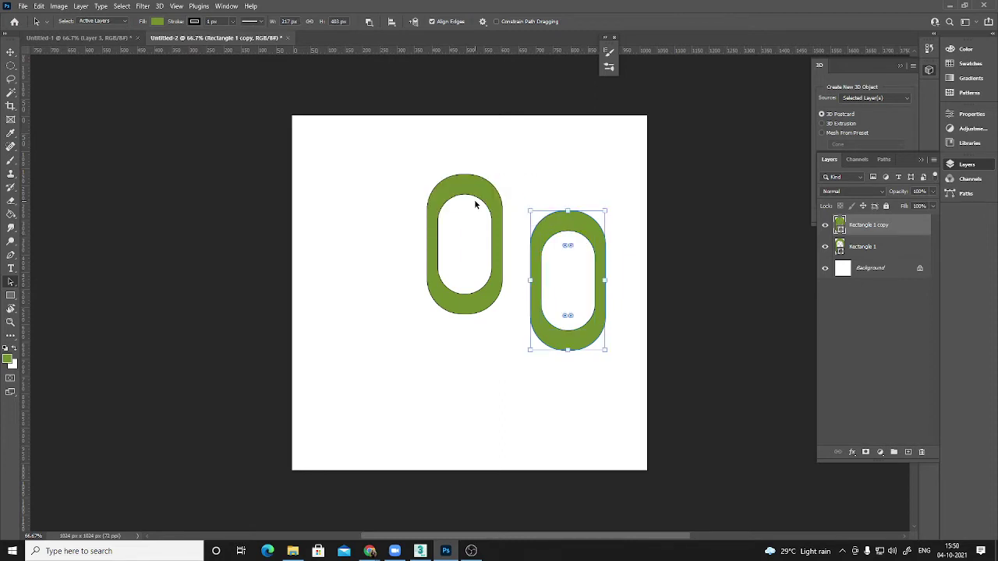
{"action": "key", "text": "plus"}
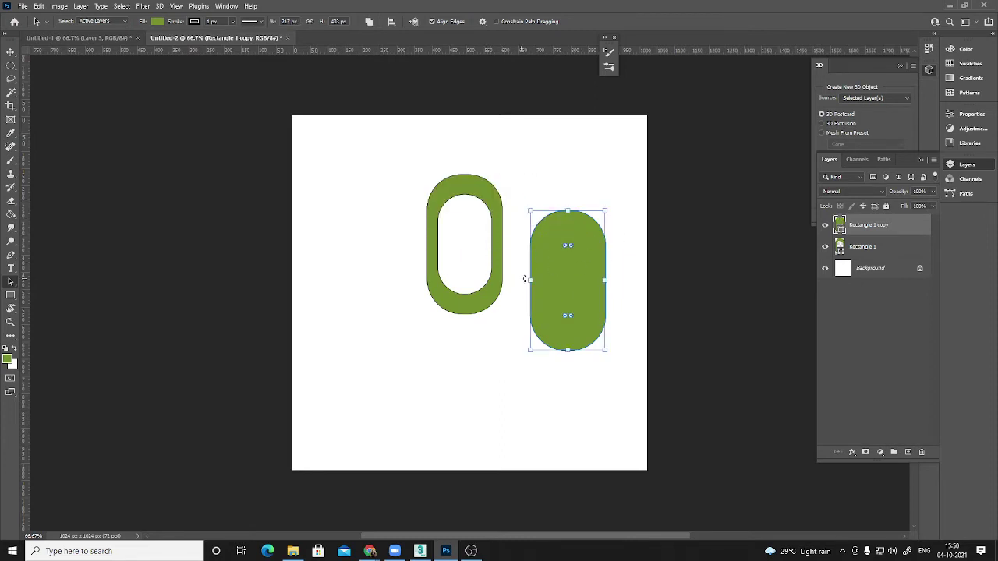
Narrow the solid copy into a side-view link hanging from the ring's lower end and delete that layer.
{"action": "left_click_drag", "start_coordinate": [607, 280], "coordinate": [468, 317], "text": "alt"}
{"action": "left_click", "coordinate": [11, 52]}
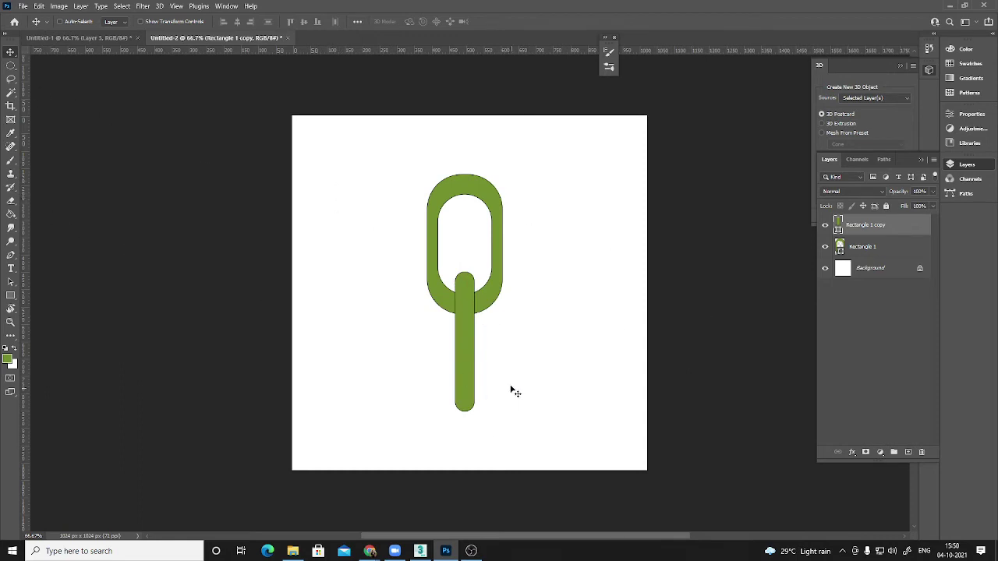
{"action": "key", "text": "Delete"}
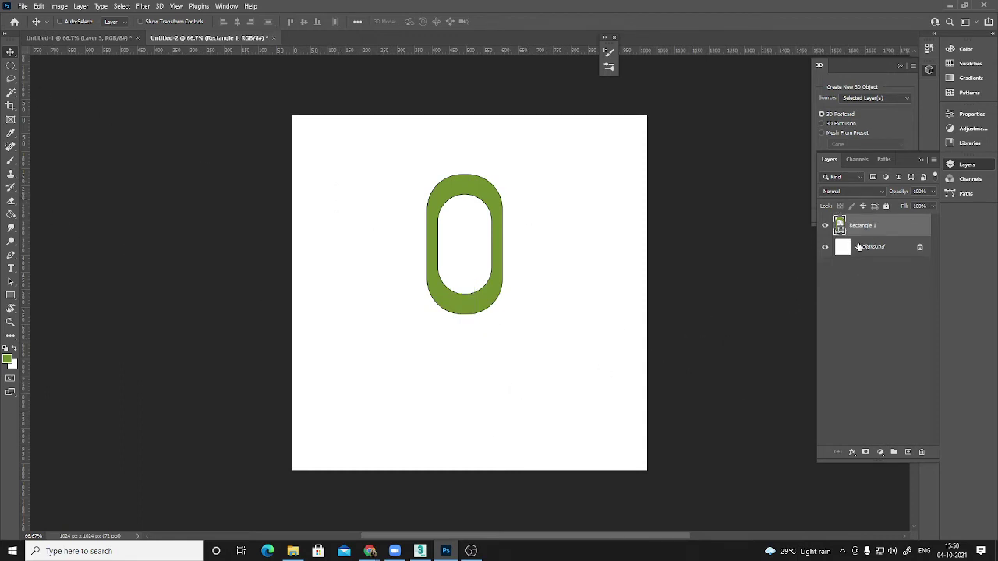
Transform the ring to 192.20% width and 243.81% height so it spans nearly the full canvas height.
{"action": "key", "text": "ctrl+t"}
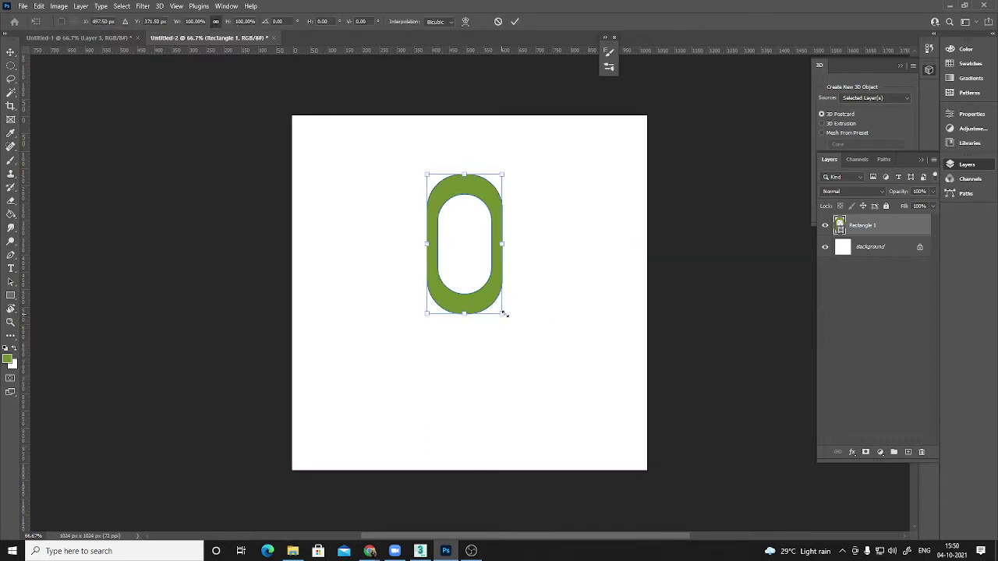
{"action": "left_click_drag", "start_coordinate": [507, 311], "coordinate": [598, 459]}
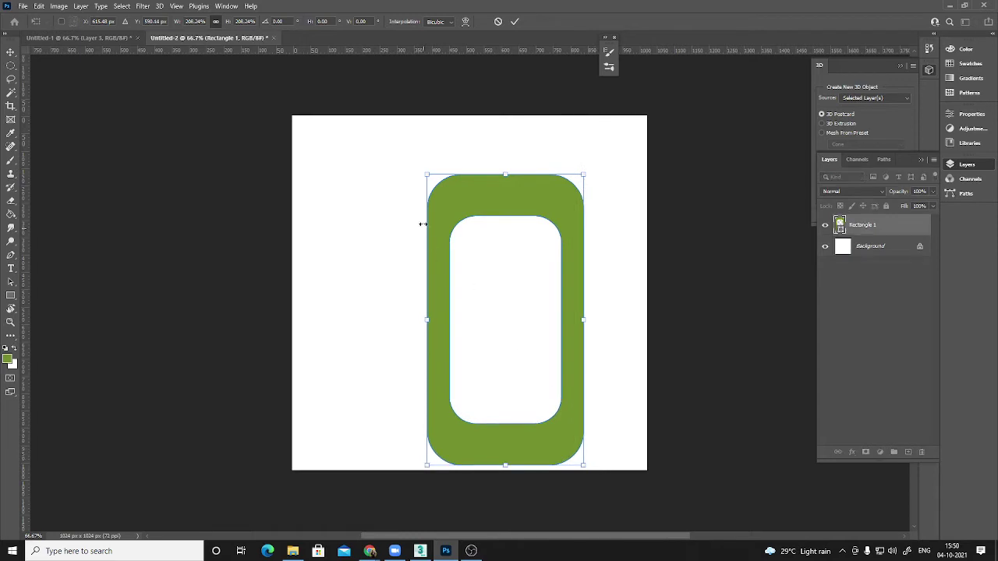
{"action": "left_click_drag", "start_coordinate": [427, 176], "coordinate": [383, 133]}
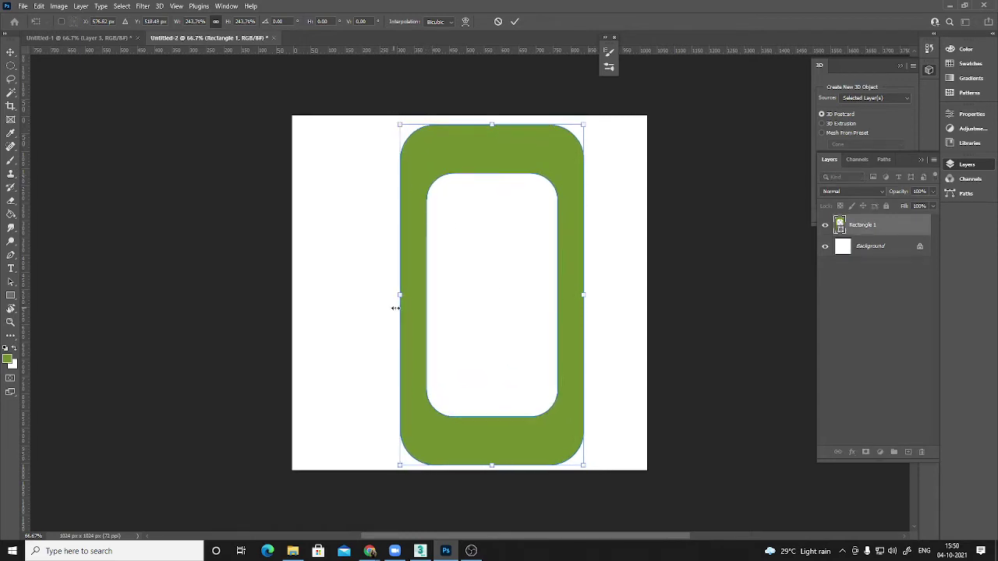
{"action": "left_click_drag", "start_coordinate": [391, 295], "coordinate": [368, 294]}
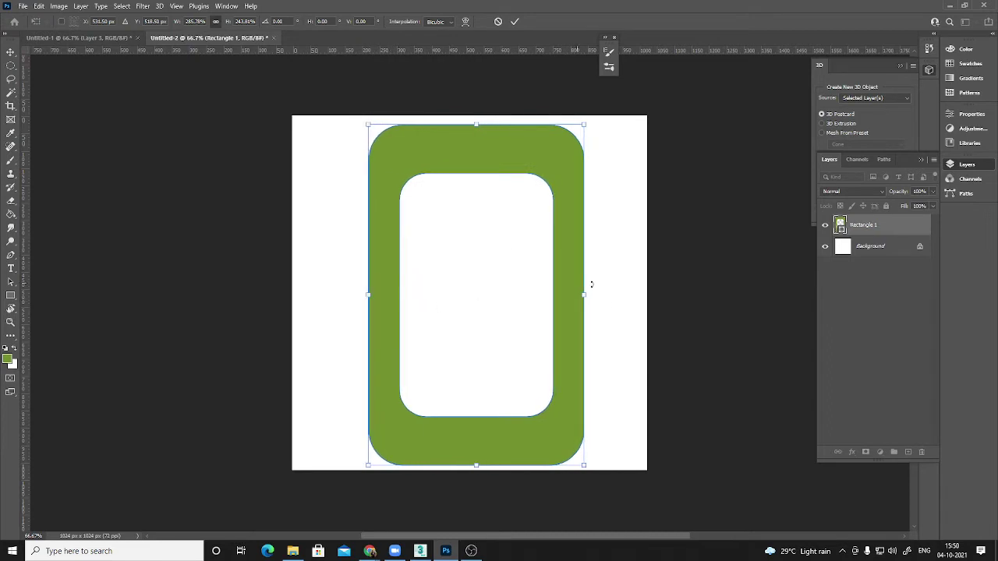
{"action": "left_click_drag", "start_coordinate": [584, 295], "coordinate": [548, 296], "text": "alt"}
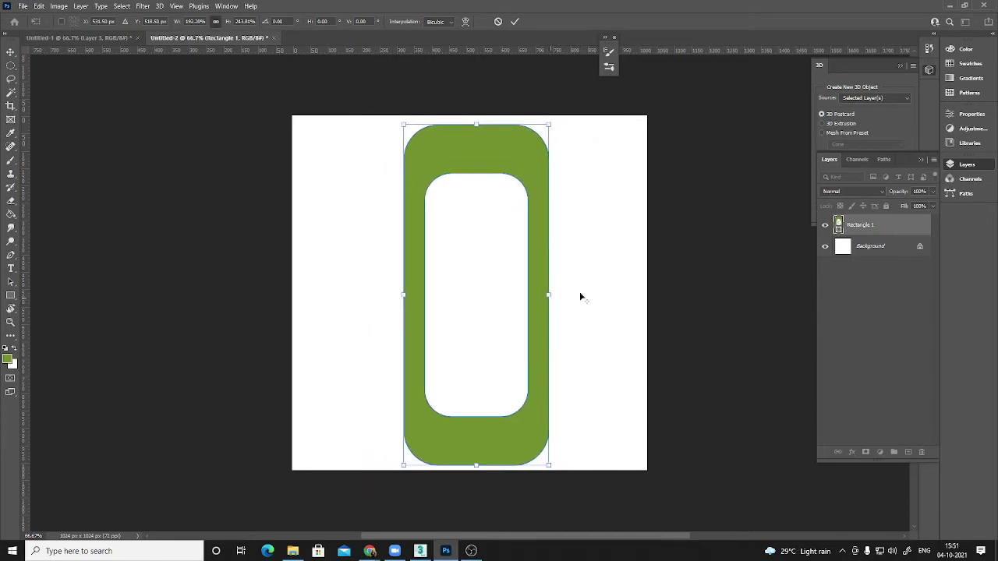
{"action": "key", "text": "Return"}
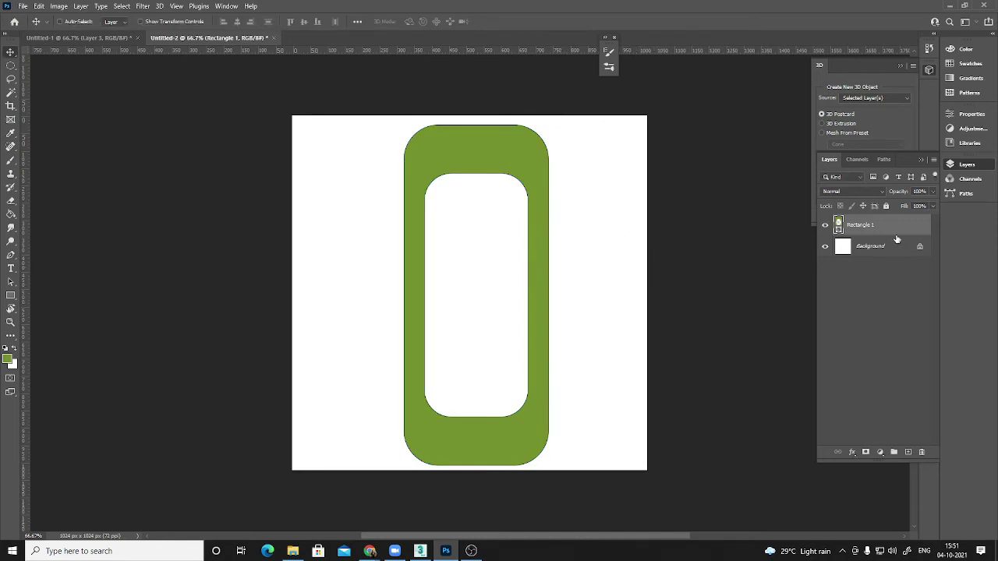
Load the ring's outline as a selection and save it as an alpha channel.
{"action": "left_click", "coordinate": [839, 225], "text": "ctrl"}
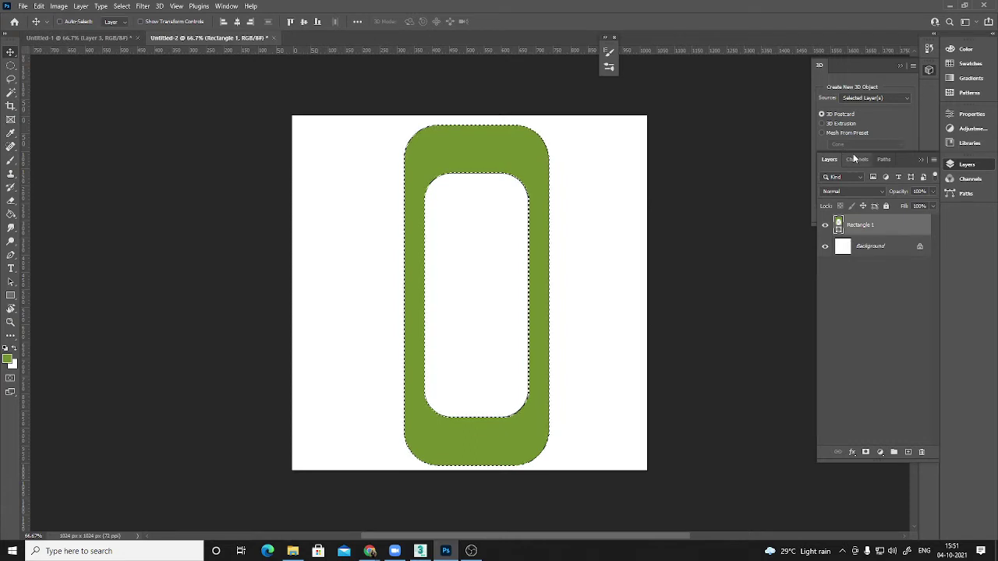
{"action": "left_click", "coordinate": [857, 159]}
{"action": "left_click", "coordinate": [889, 452]}
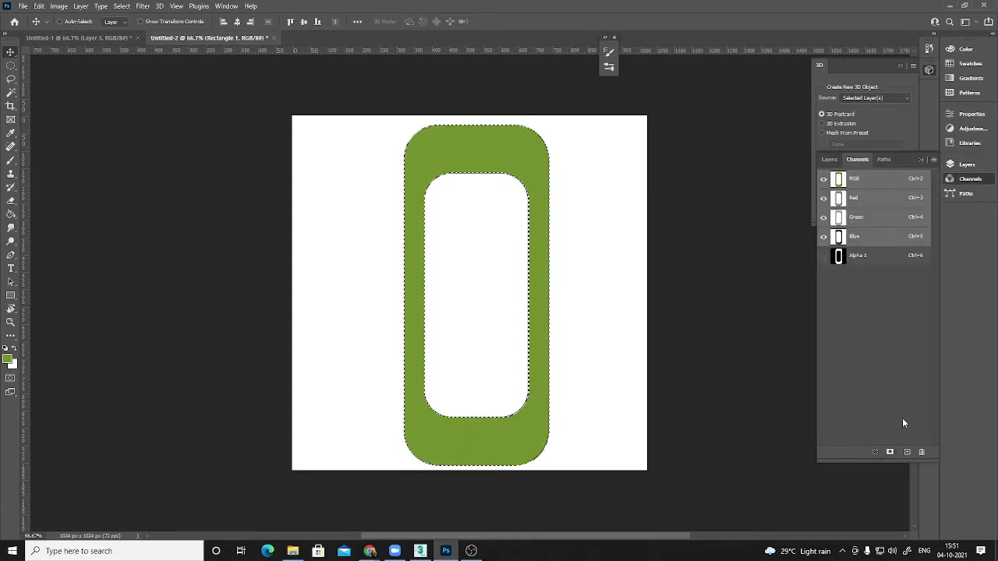
{"action": "left_click", "coordinate": [828, 159]}
Recolour the ring shape from the colour picker to a medium, nearly neutral grey.
{"action": "left_click", "coordinate": [876, 248]}
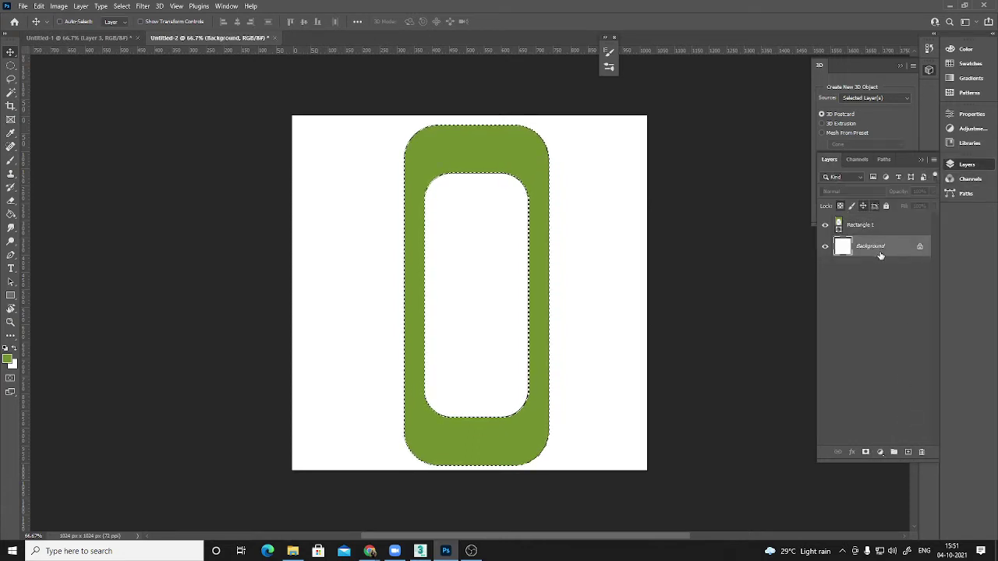
{"action": "double_click", "coordinate": [838, 225]}
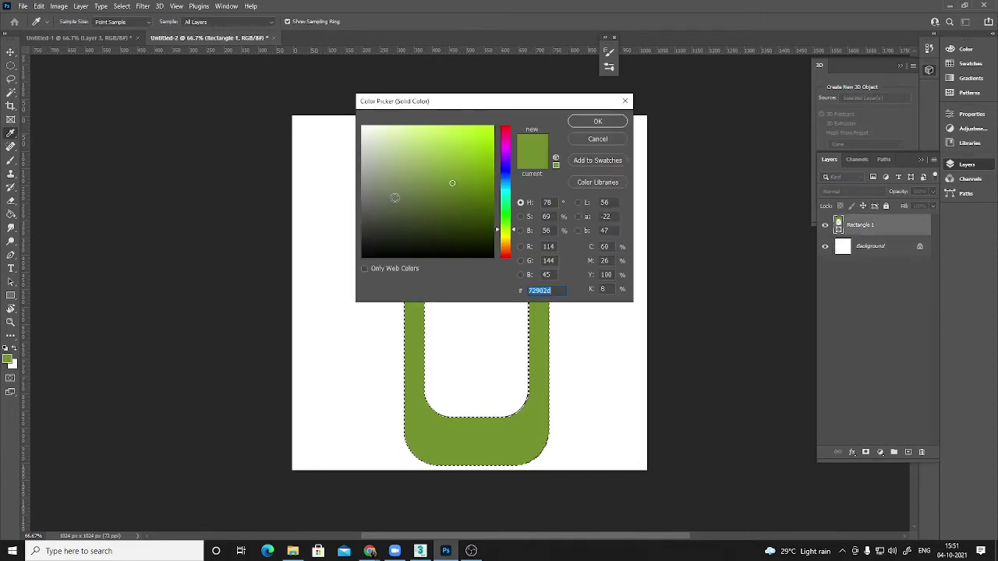
{"action": "left_click", "coordinate": [367, 198]}
{"action": "left_click", "coordinate": [597, 121]}
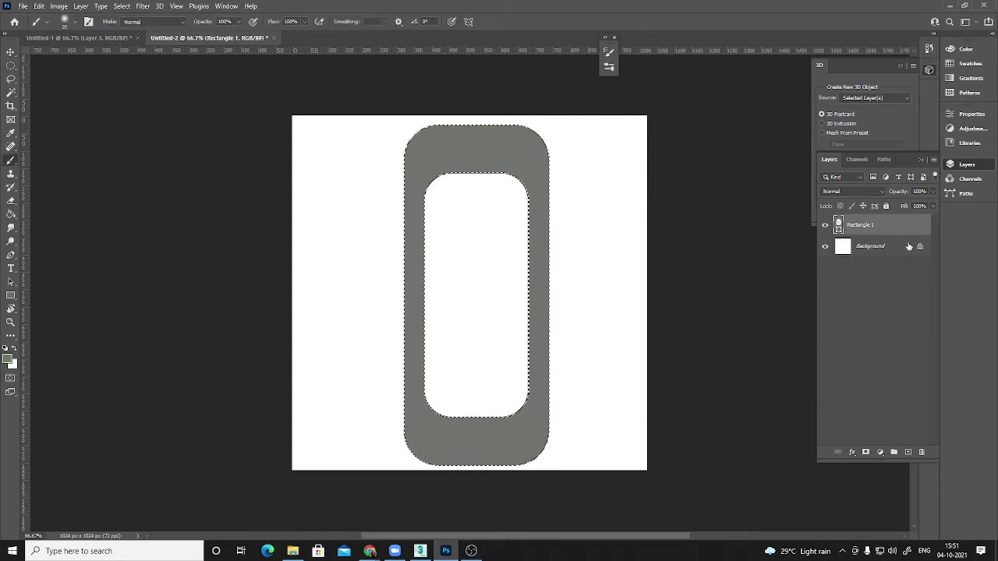
Deselect the ring outline and fill the Background layer with the grey foreground colour.
{"action": "left_click", "coordinate": [874, 246]}
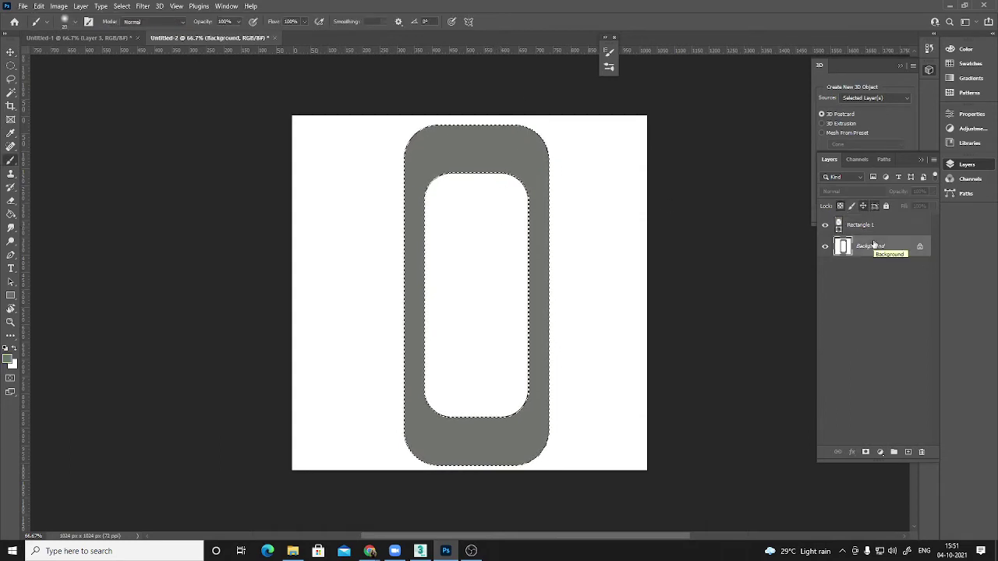
{"action": "key", "text": "ctrl+d"}
{"action": "key", "text": "alt+BackSpace"}
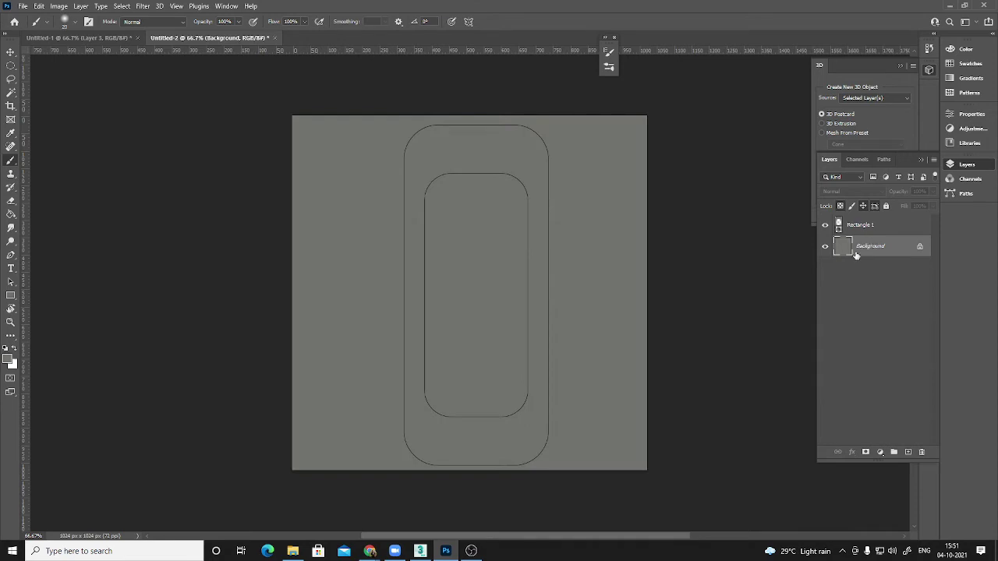
Rasterize the Rectangle 1 ring layer and select the Background layer.
{"action": "left_click", "coordinate": [826, 225]}
{"action": "left_click", "coordinate": [825, 225]}
{"action": "left_click", "coordinate": [897, 297]}
{"action": "right_click", "coordinate": [870, 228]}
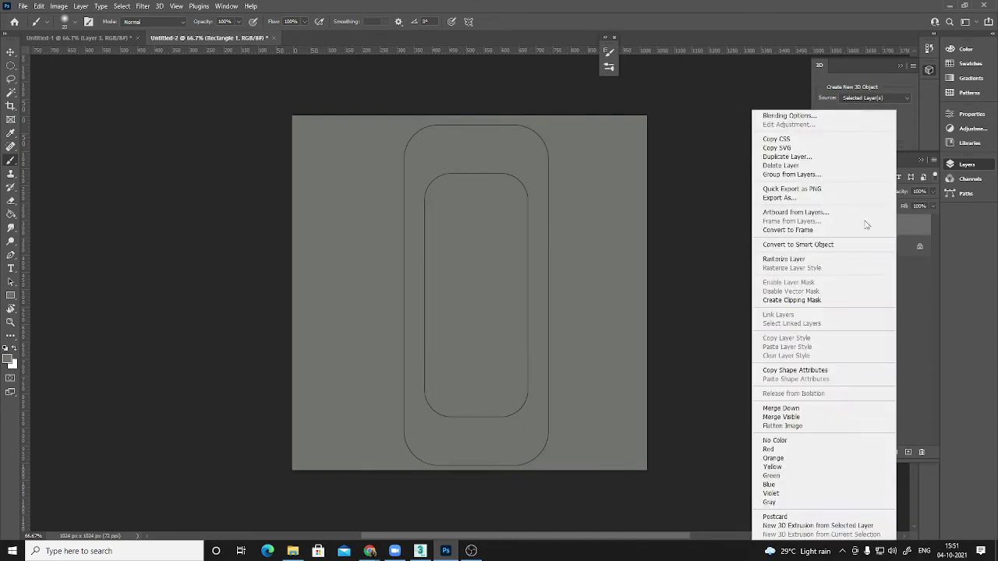
{"action": "left_click", "coordinate": [787, 260]}
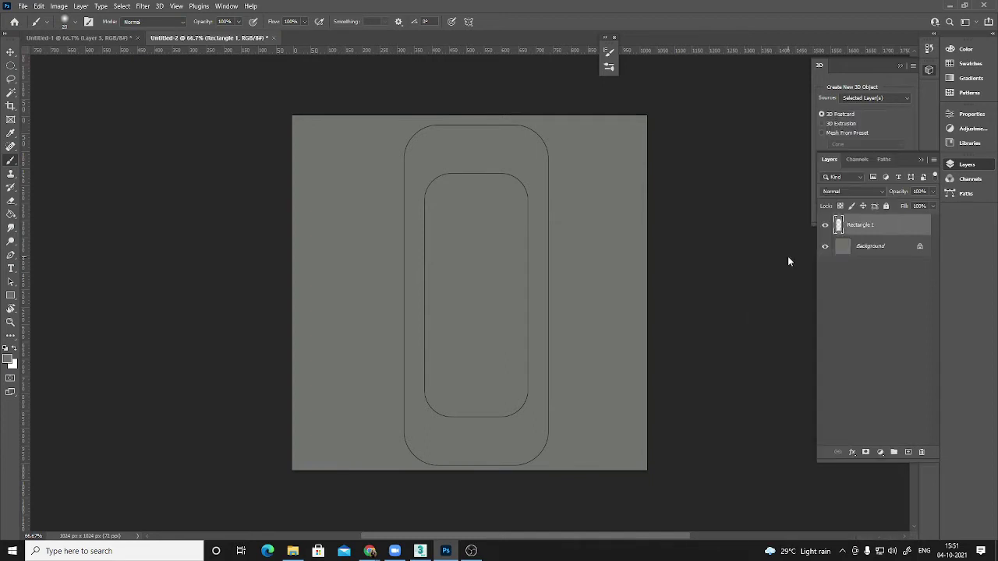
{"action": "left_click", "coordinate": [886, 247]}
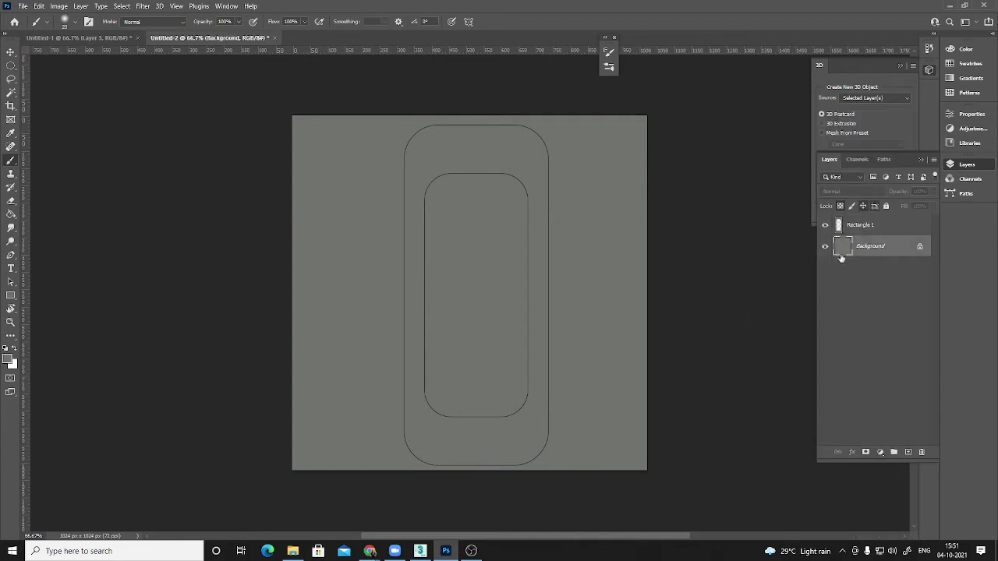
Check the image with and without the ring layer and compare the Alpha 1 channel with the RGB composite.
{"action": "left_click", "coordinate": [825, 226]}
{"action": "left_click", "coordinate": [825, 225]}
{"action": "left_click", "coordinate": [857, 159]}
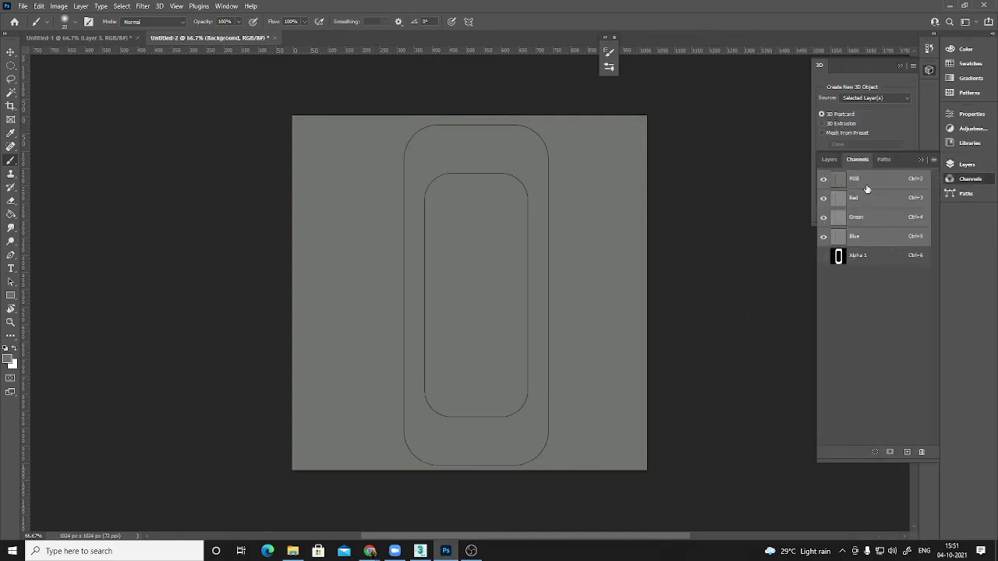
{"action": "left_click", "coordinate": [865, 257]}
{"action": "left_click", "coordinate": [868, 179]}
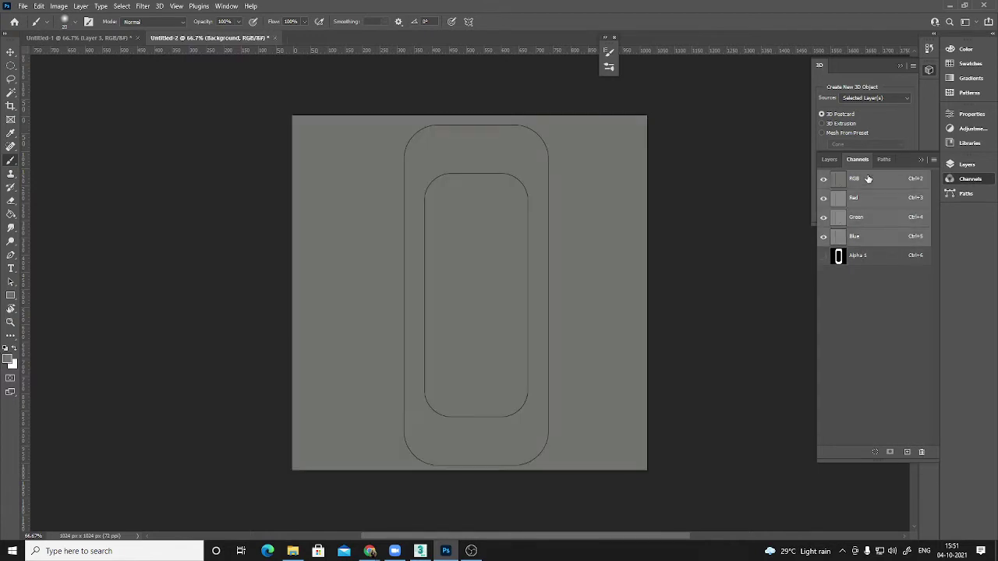
Add a Bevel & Emboss layer style to the Rectangle 1 layer with the default Inner Bevel settings.
{"action": "left_click", "coordinate": [828, 160]}
{"action": "left_click", "coordinate": [874, 226]}
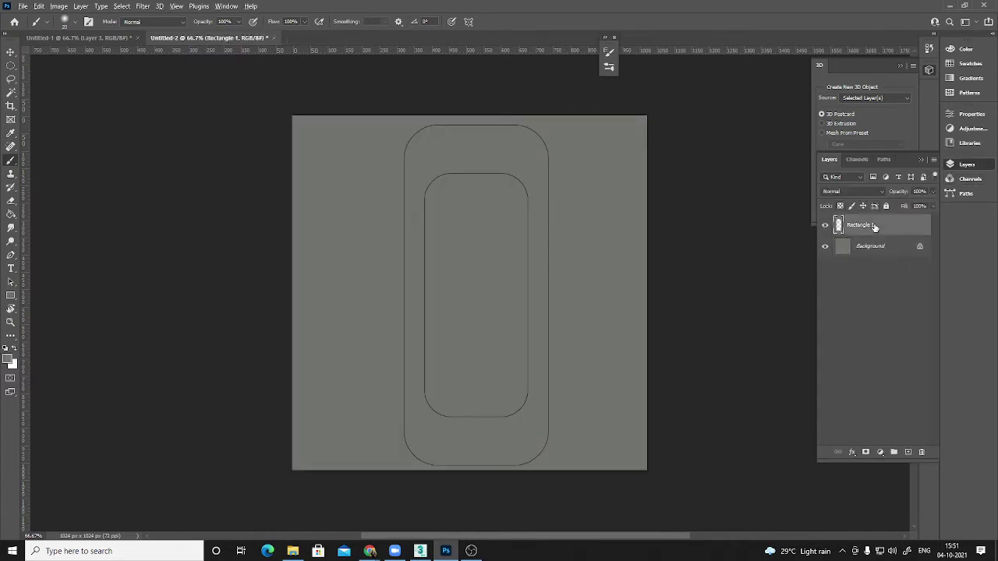
{"action": "left_click", "coordinate": [875, 227]}
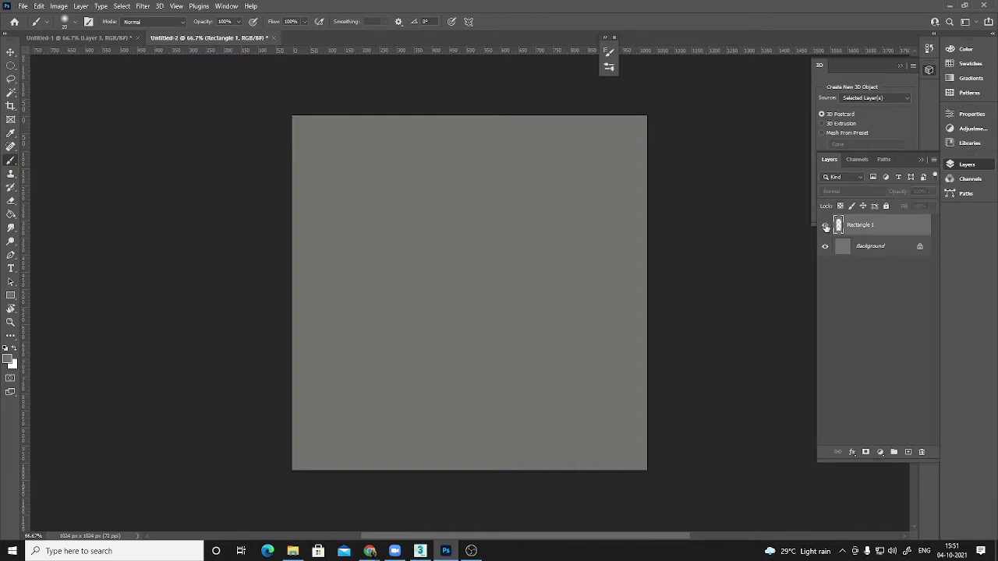
{"action": "left_click", "coordinate": [881, 453]}
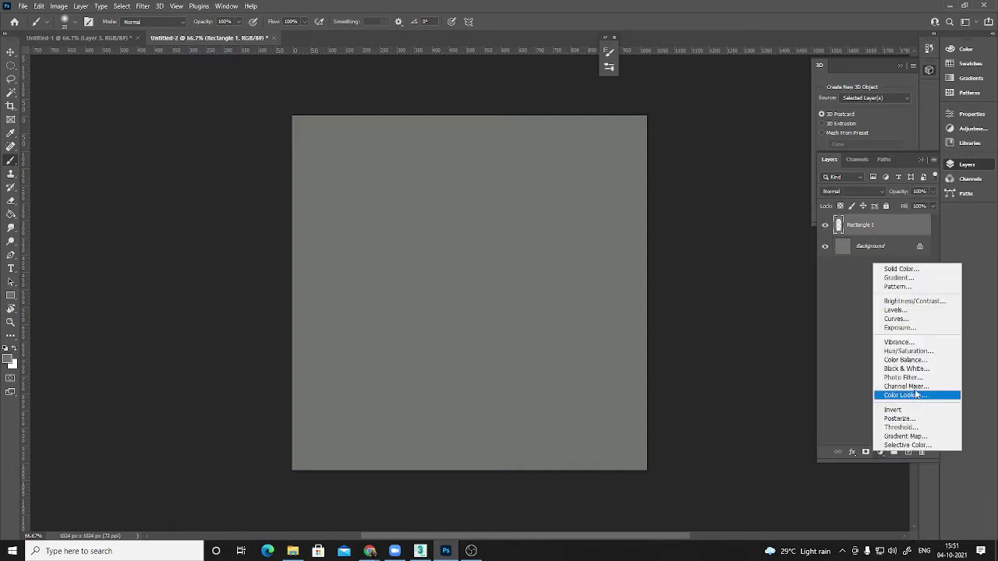
{"action": "left_click", "coordinate": [853, 455]}
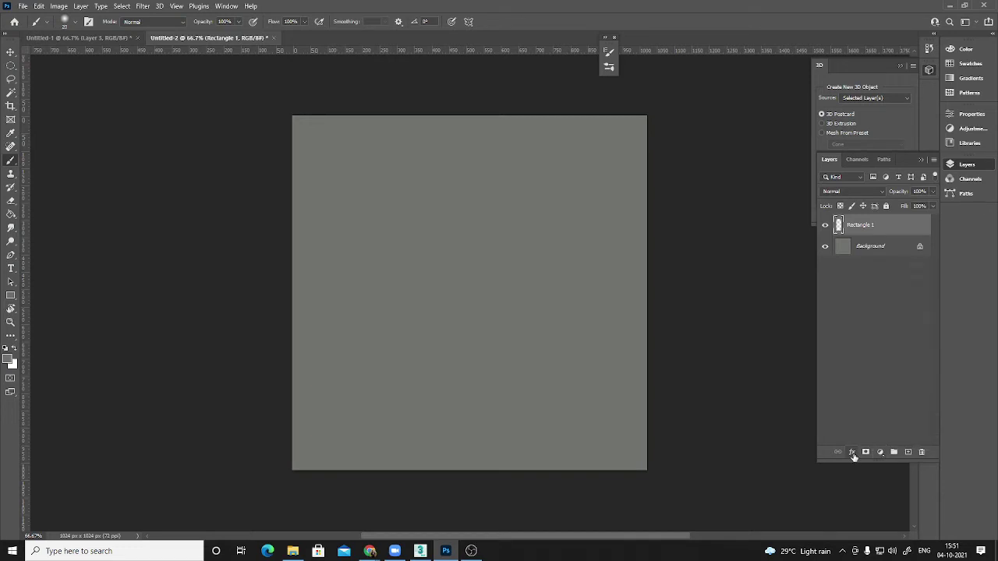
{"action": "left_click", "coordinate": [853, 455]}
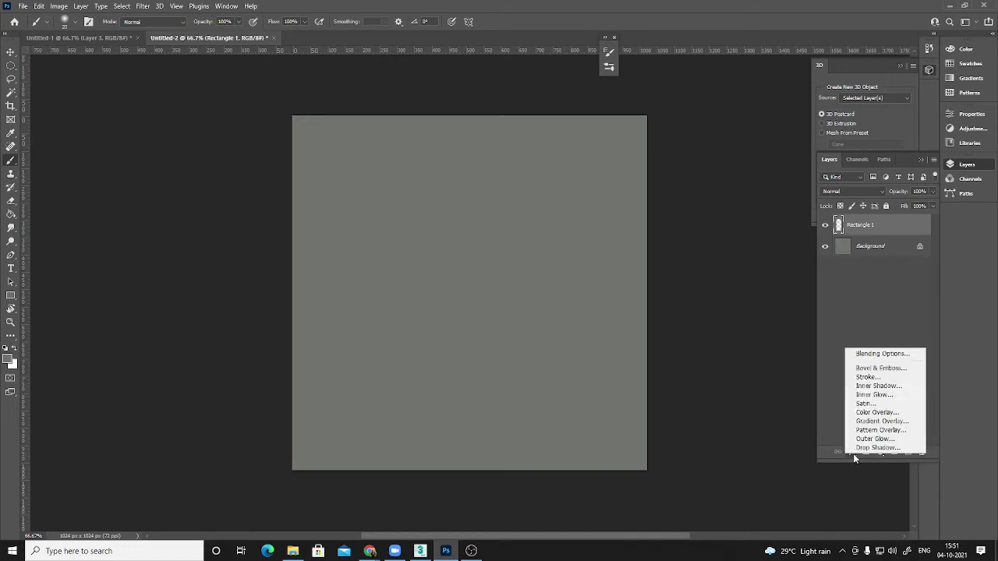
{"action": "left_click", "coordinate": [882, 369]}
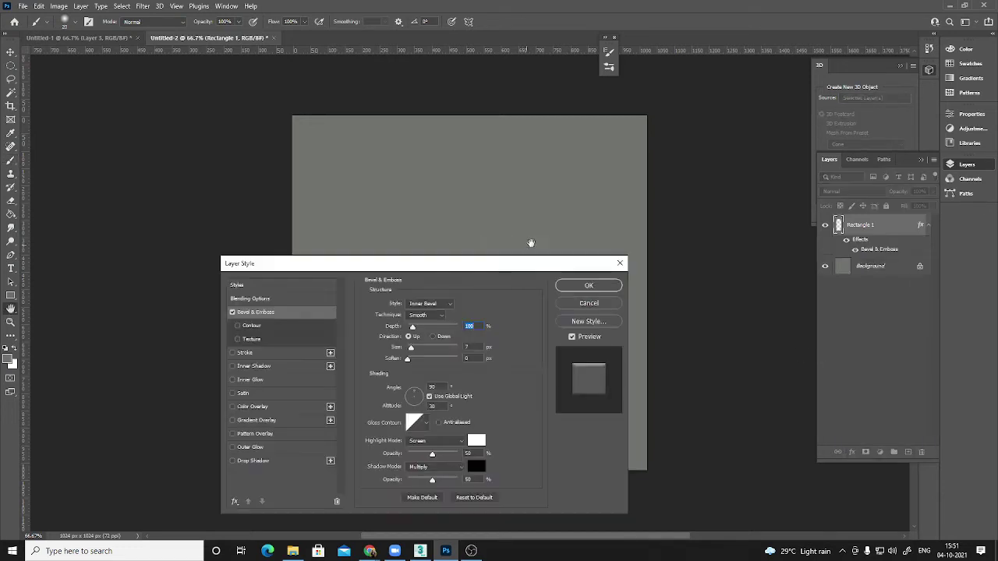
{"action": "left_click", "coordinate": [603, 287]}
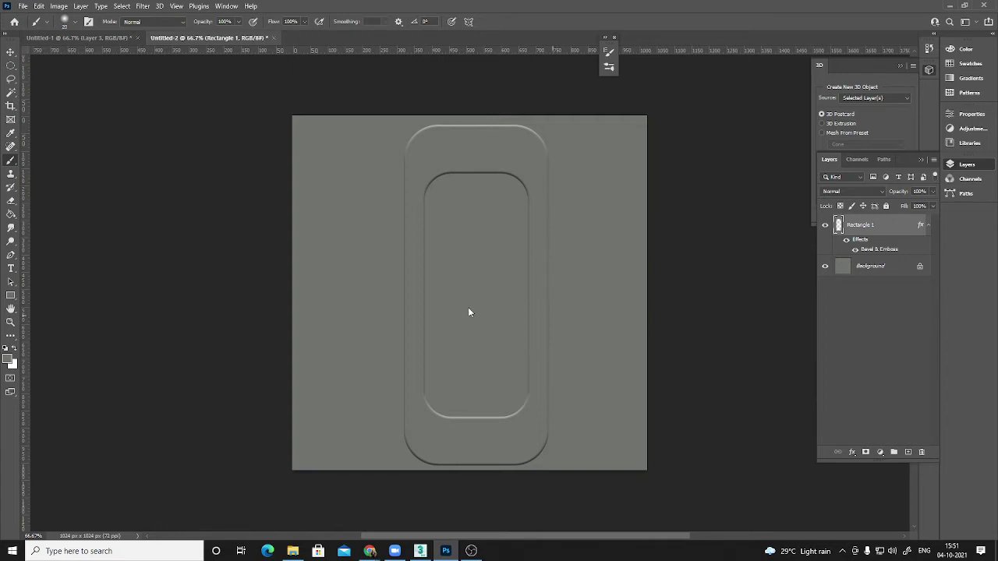
{"action": "key", "text": "ctrl+shift+s"}
{"action": "left_click", "coordinate": [228, 375]}
{"action": "left_click", "coordinate": [219, 382]}
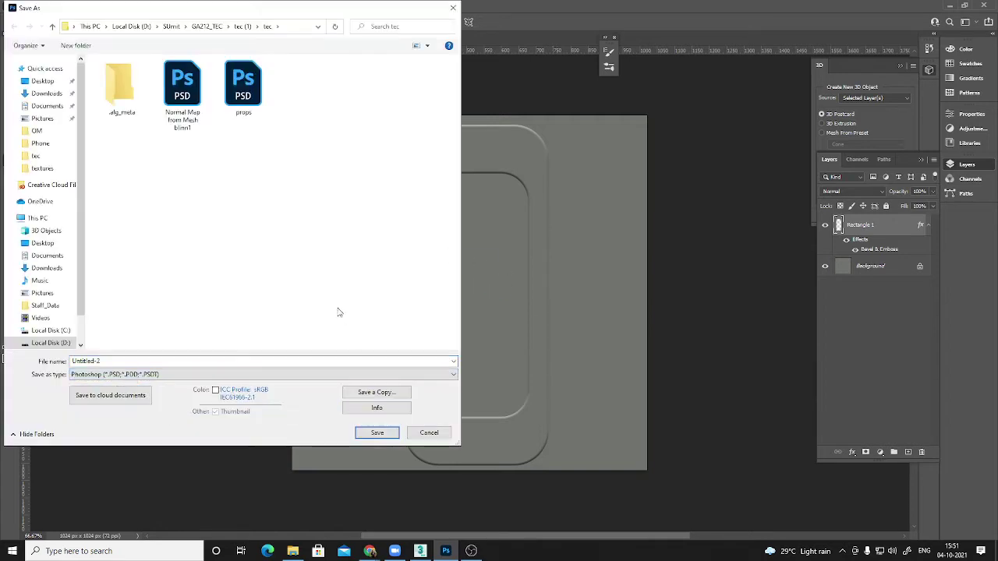
{"action": "left_click", "coordinate": [429, 433]}
Save a copy of the image as a 32 bits/pixel Targa file named chain, including the alpha channel.
{"action": "key", "text": "ctrl+alt+s"}
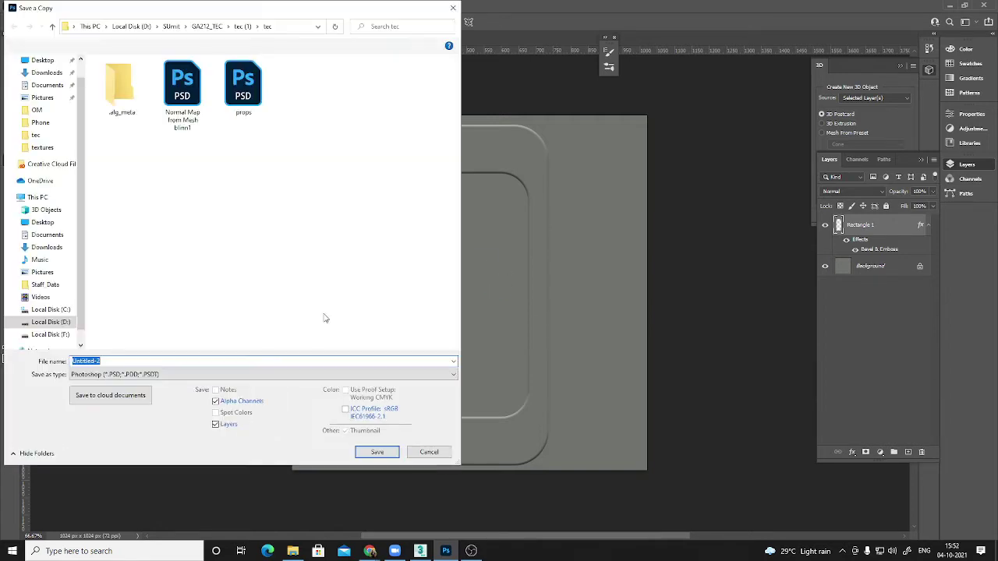
{"action": "left_click", "coordinate": [242, 375]}
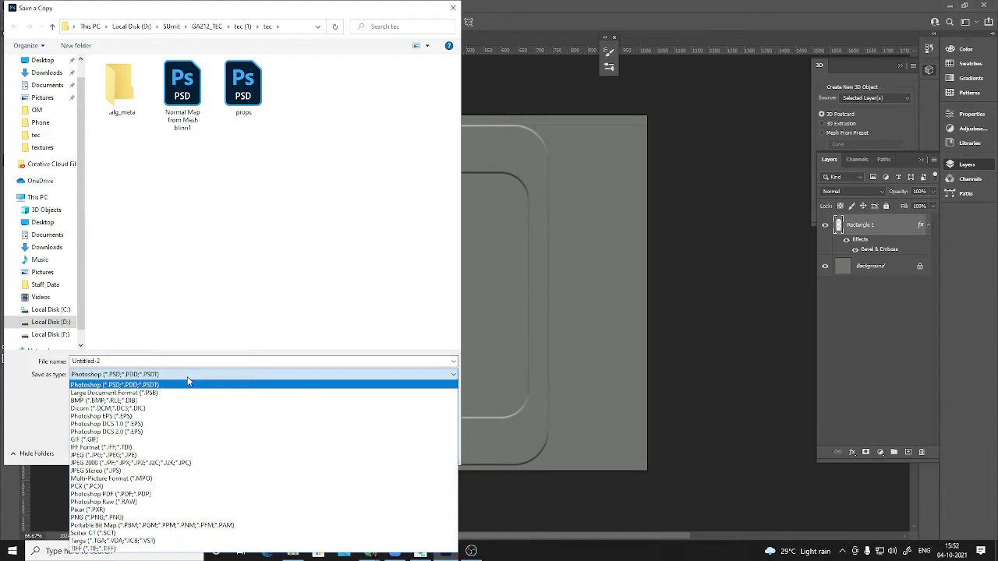
{"action": "left_click", "coordinate": [113, 540]}
{"action": "left_click", "coordinate": [121, 361]}
{"action": "type", "text": "chain"}
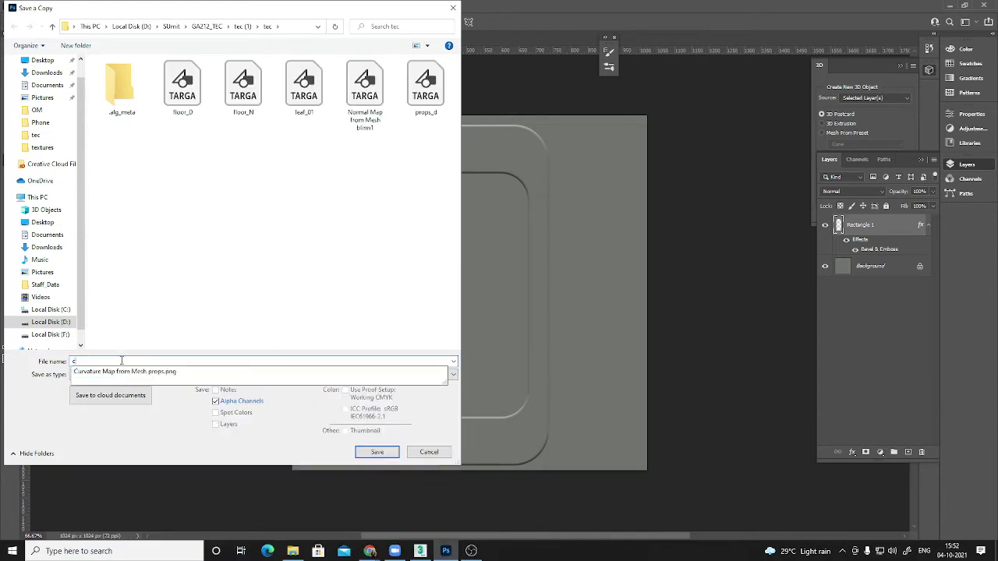
{"action": "left_click", "coordinate": [377, 452]}
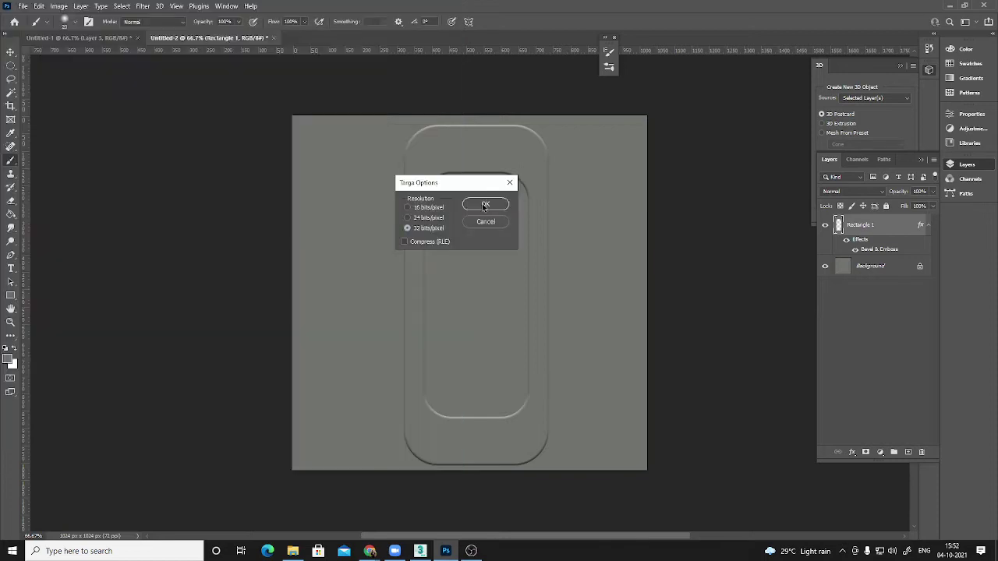
{"action": "left_click", "coordinate": [484, 205]}
Switch to 3ds Max, leave element editing and draw a plane about 47.6 long and 20.6 wide beside the plant pot.
{"action": "key", "text": "alt+Tab"}
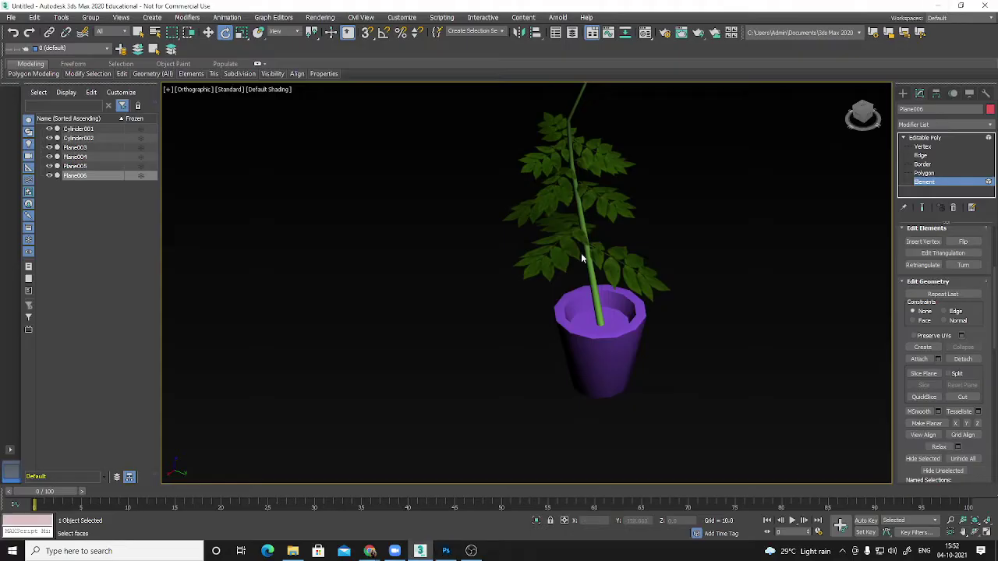
{"action": "middle_click_drag", "start_coordinate": [580, 253], "coordinate": [732, 284], "text": "alt"}
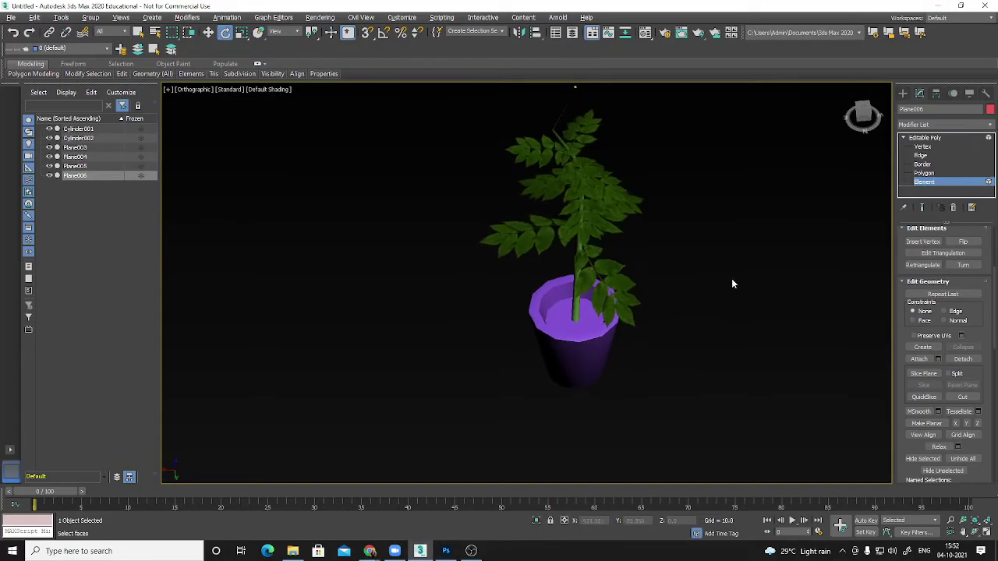
{"action": "left_click", "coordinate": [935, 182]}
{"action": "left_click", "coordinate": [903, 93]}
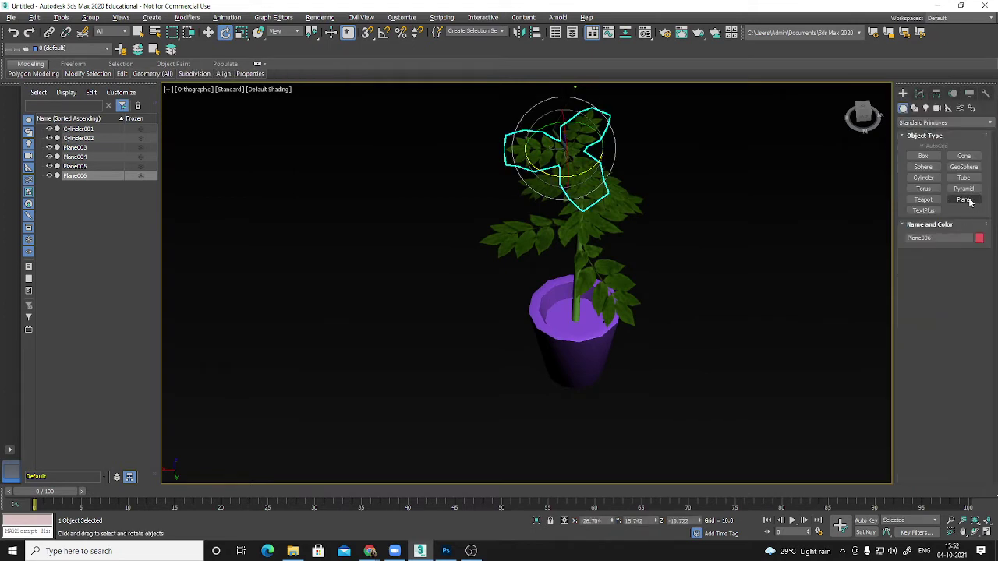
{"action": "left_click", "coordinate": [964, 200]}
{"action": "left_click_drag", "start_coordinate": [418, 364], "coordinate": [483, 432]}
{"action": "key", "text": "ctrl+z"}
{"action": "left_click", "coordinate": [939, 148]}
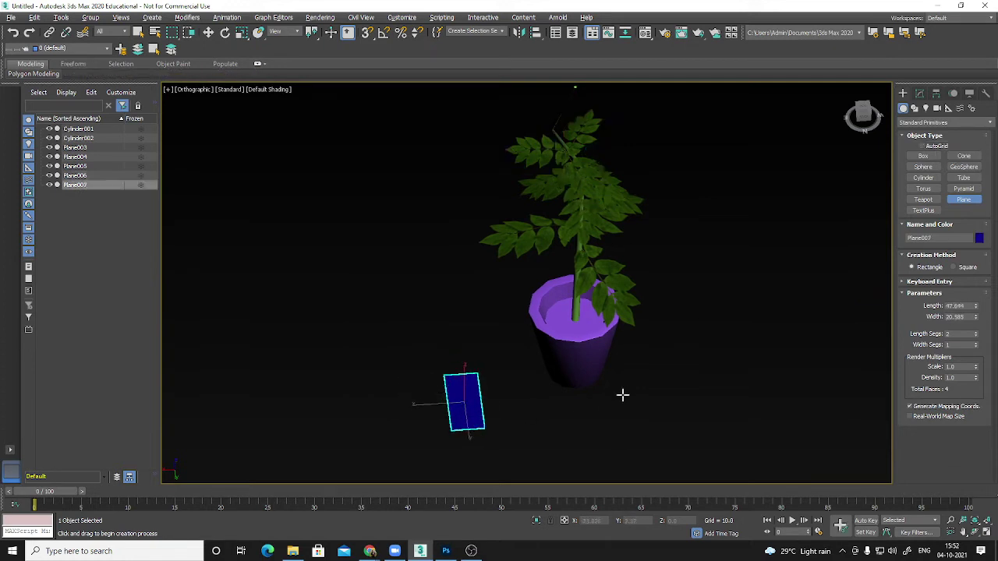
Apply the chain.tga texture to the new plane beside the pot.
{"action": "key", "text": "w"}
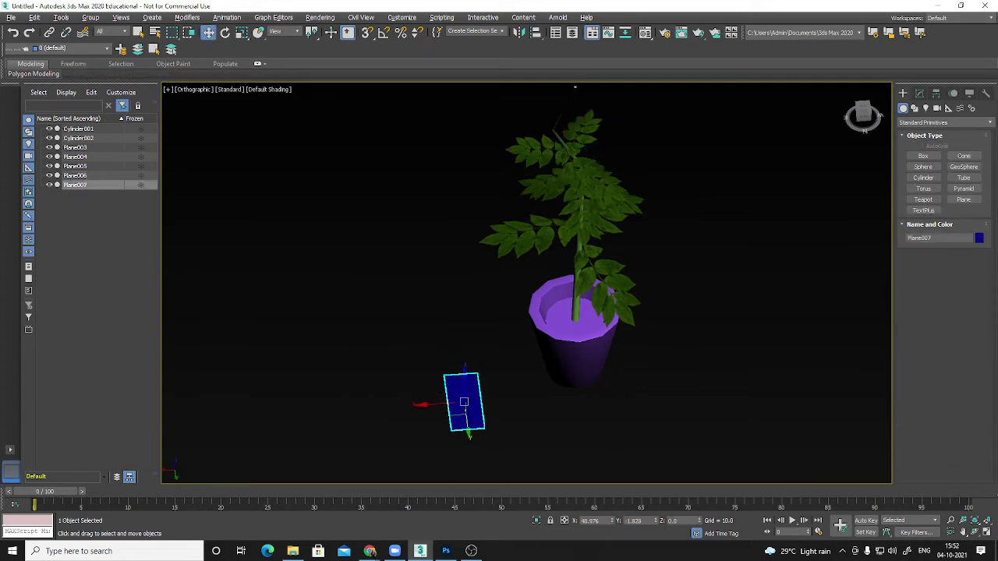
{"action": "left_click_drag", "start_coordinate": [357, 338], "coordinate": [469, 402]}
{"action": "scroll", "coordinate": [478, 356], "scroll_direction": "up", "scroll_amount": 5}
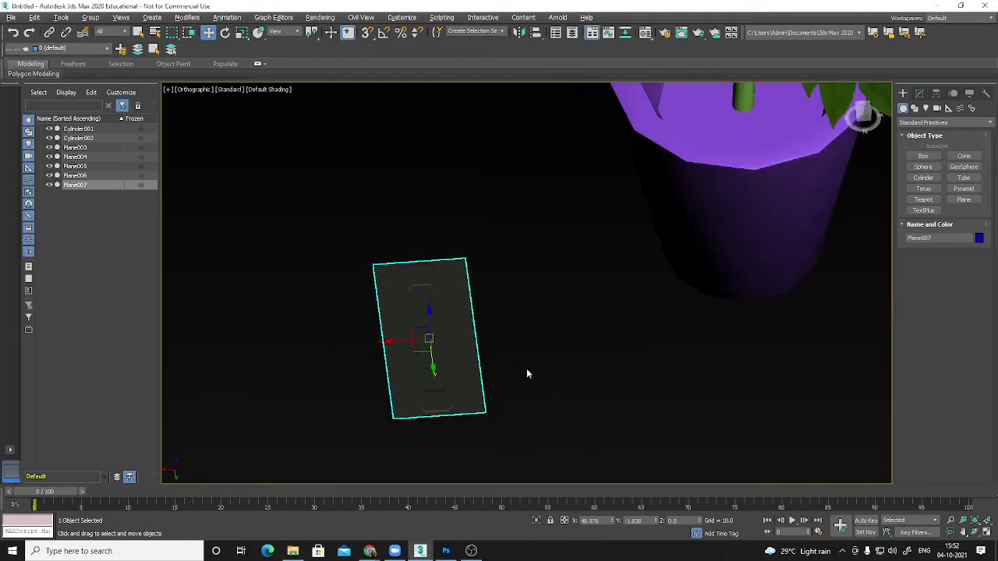
In the chain material, copy the diffuse map to Opacity and set the copy's mono channel output to Alpha.
{"action": "key", "text": "m"}
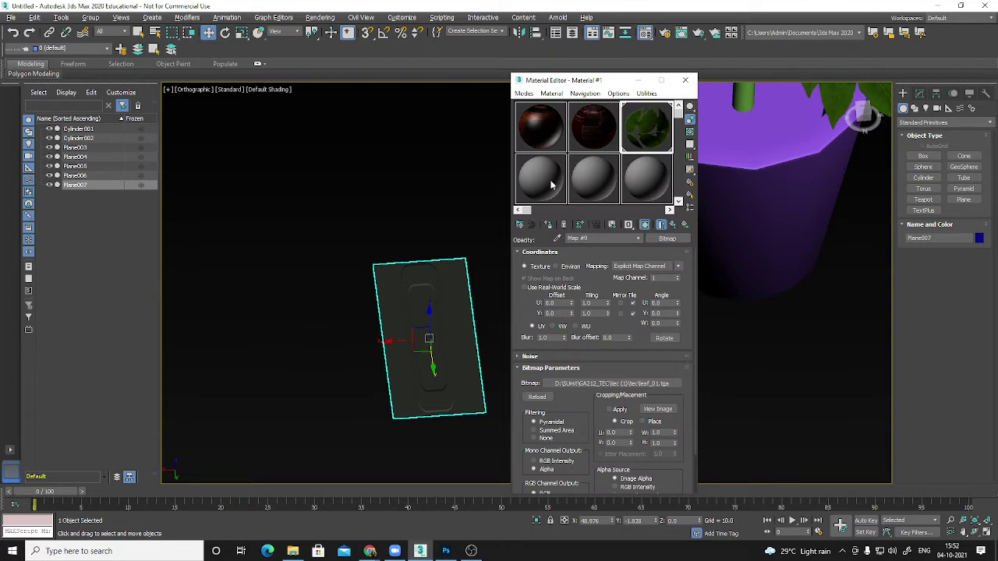
{"action": "left_click", "coordinate": [551, 184]}
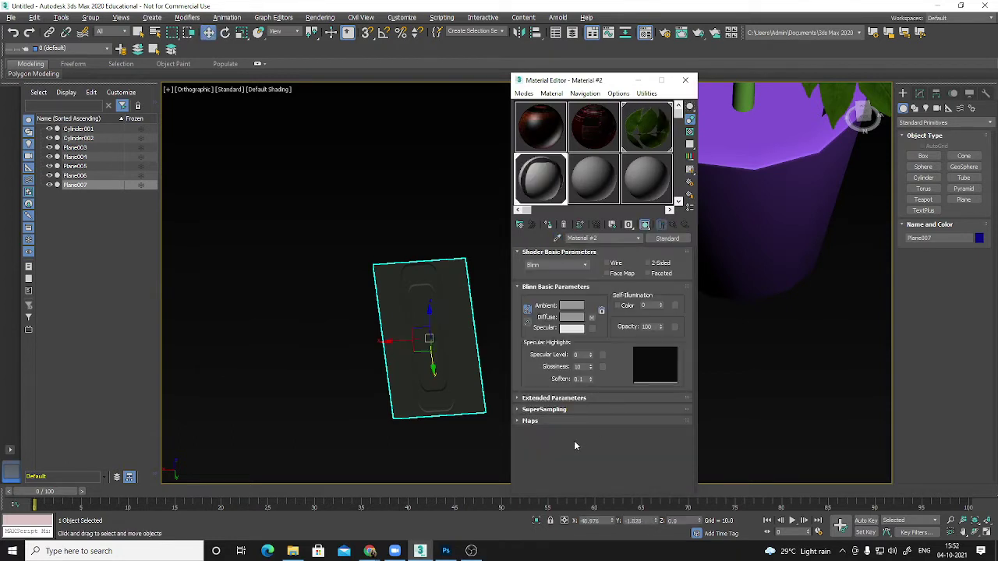
{"action": "left_click", "coordinate": [547, 421]}
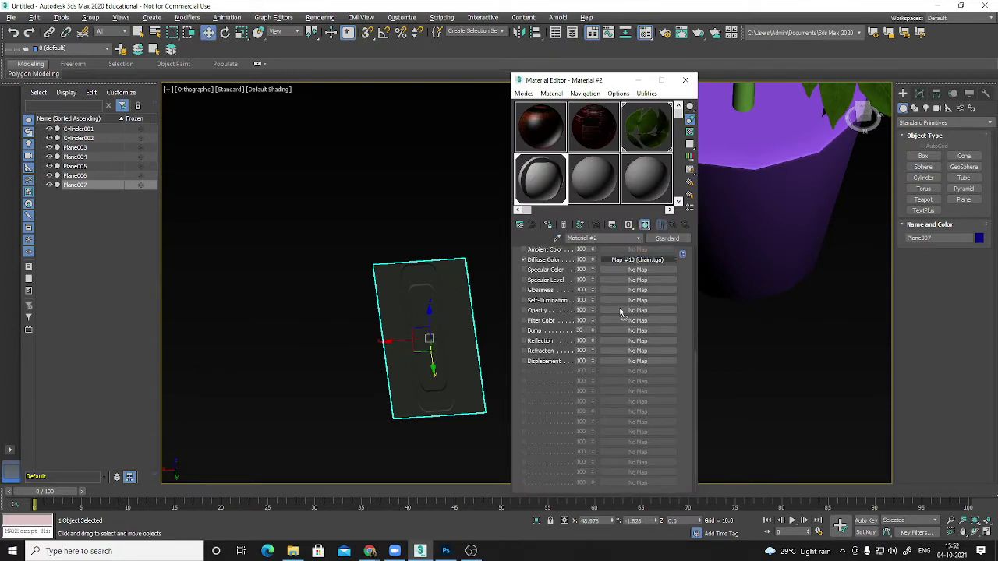
{"action": "left_click_drag", "start_coordinate": [637, 260], "coordinate": [618, 310]}
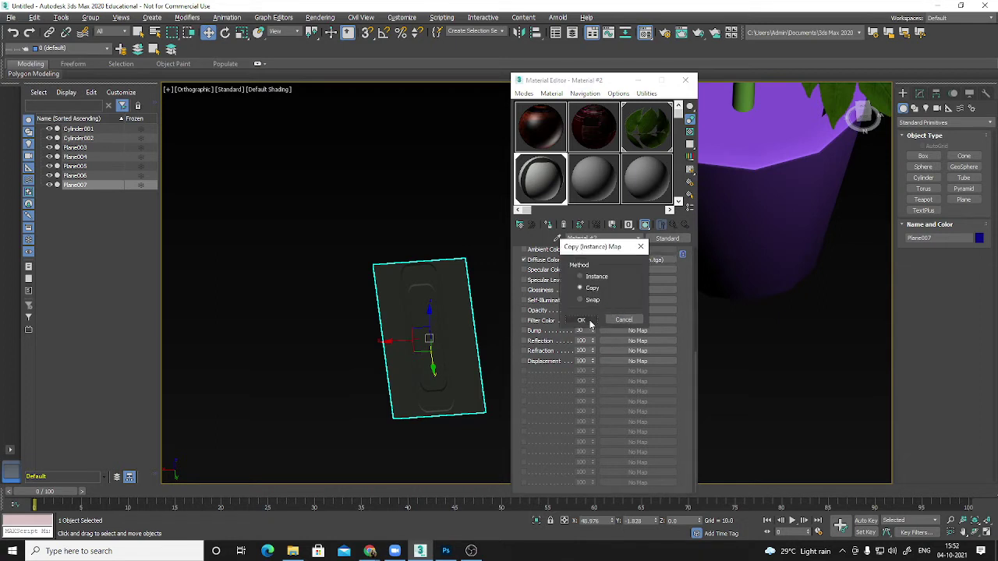
{"action": "left_click", "coordinate": [588, 323]}
{"action": "left_click", "coordinate": [628, 311]}
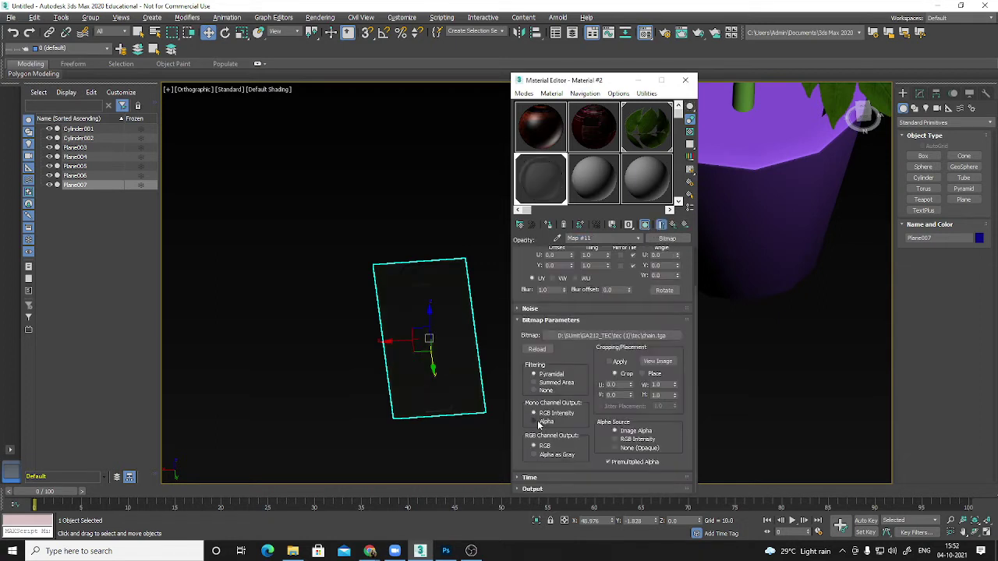
{"action": "left_click", "coordinate": [535, 422]}
{"action": "left_click", "coordinate": [686, 80]}
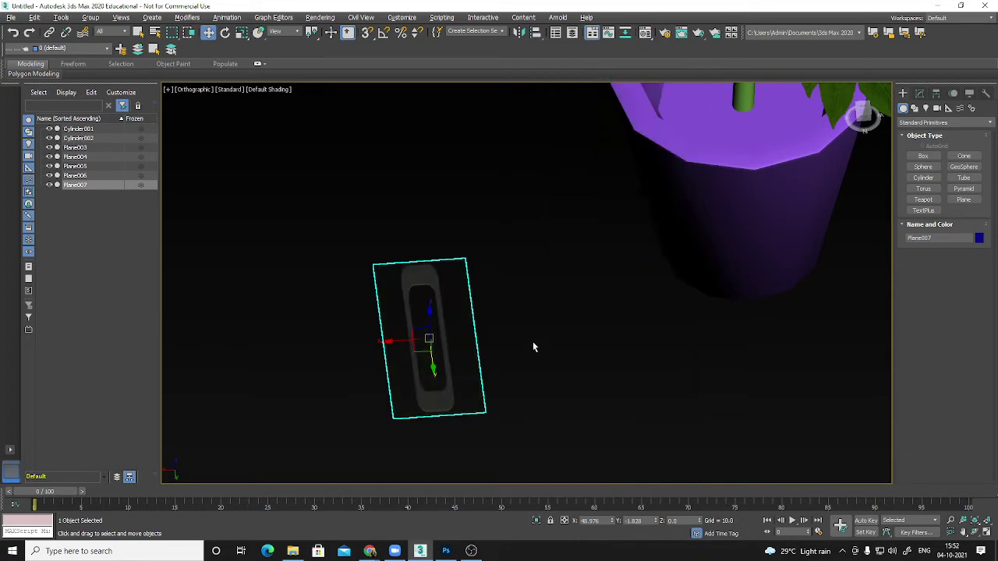
Scale the chain plane along X to about 132% to widen the link.
{"action": "mouse_move", "coordinate": [533, 342]}
{"action": "middle_mouse_down", "text": "alt"}
{"action": "mouse_move", "coordinate": [479, 350]}
{"action": "mouse_move", "coordinate": [548, 271]}
{"action": "mouse_move", "coordinate": [537, 389]}
{"action": "mouse_move", "coordinate": [519, 353]}
{"action": "middle_mouse_up", "text": "alt"}
{"action": "key", "text": "r"}
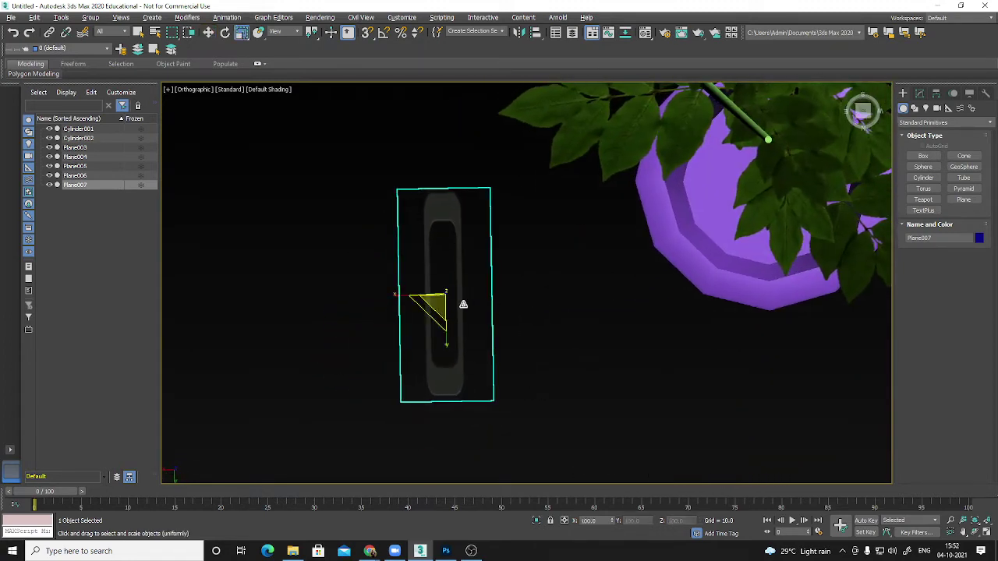
{"action": "left_click_drag", "start_coordinate": [400, 294], "coordinate": [387, 297]}
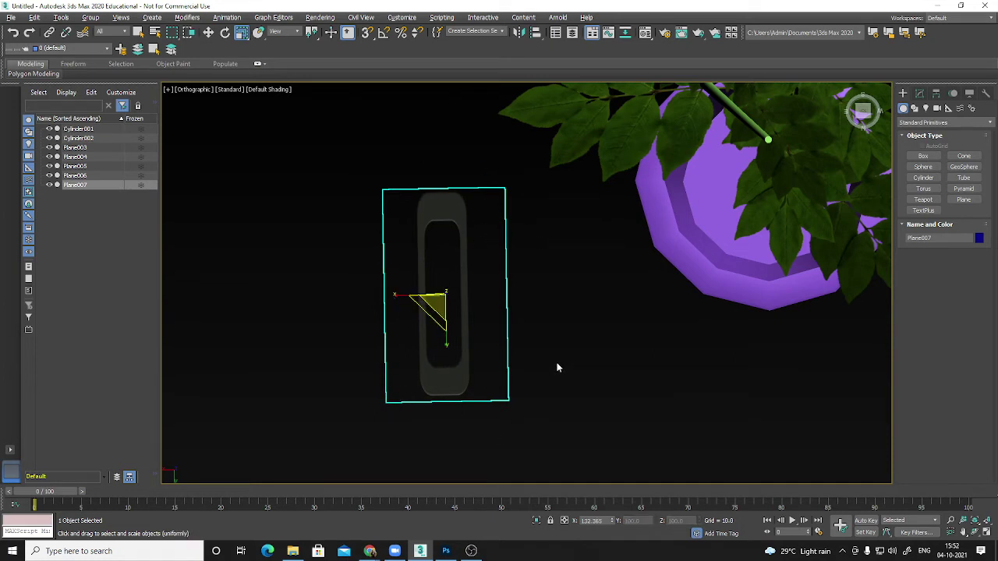
Turn on the 2-Sided option for the chain material.
{"action": "key", "text": "m"}
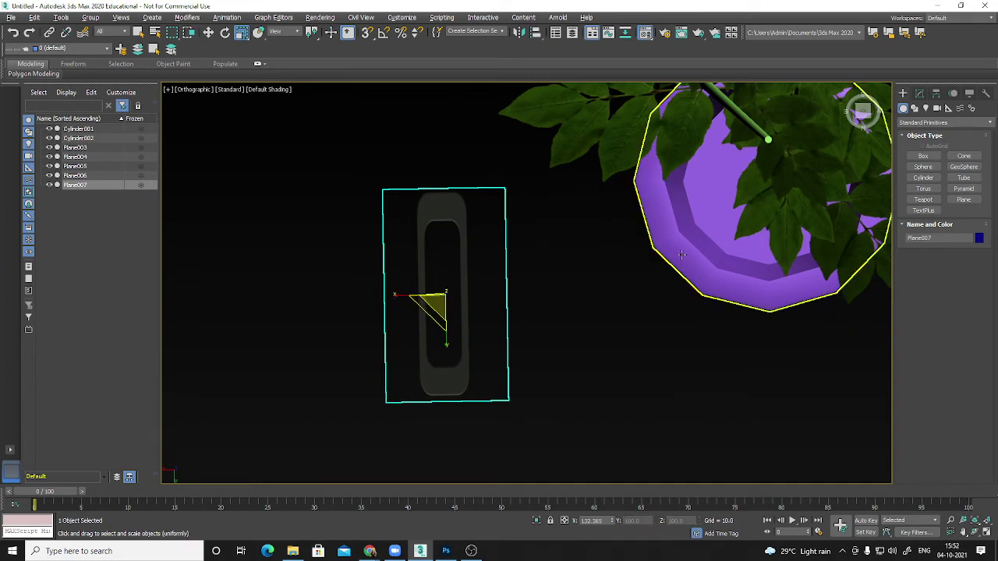
{"action": "left_click", "coordinate": [564, 225]}
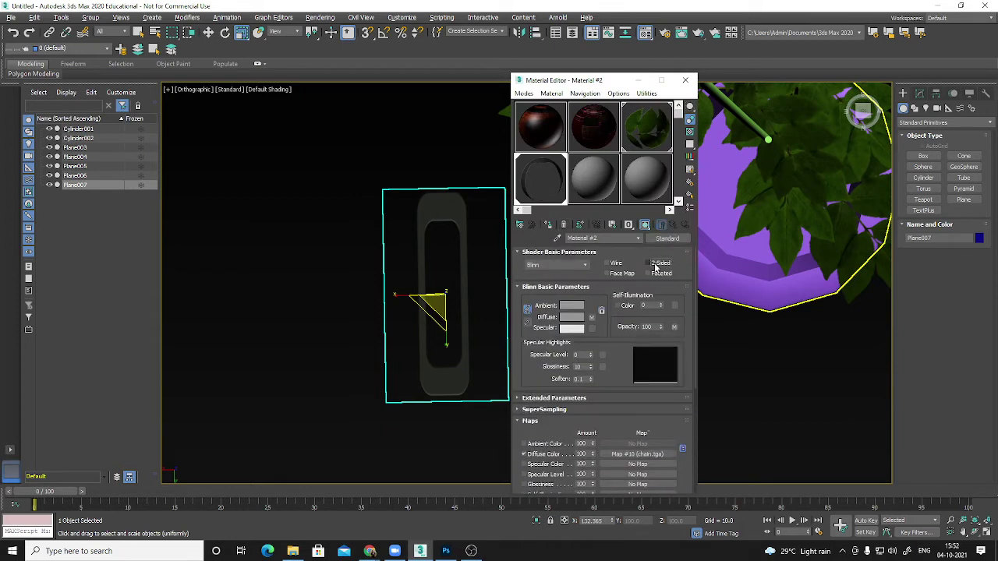
{"action": "left_click", "coordinate": [685, 80]}
Clone the chain plane while rotating it about its long axis so the copy stands perpendicular to the original.
{"action": "mouse_move", "coordinate": [575, 331]}
{"action": "middle_mouse_down", "text": "alt"}
{"action": "mouse_move", "coordinate": [598, 260]}
{"action": "mouse_move", "coordinate": [603, 135]}
{"action": "mouse_move", "coordinate": [582, 343]}
{"action": "mouse_move", "coordinate": [588, 319]}
{"action": "middle_mouse_up", "text": "alt"}
{"action": "key", "text": "e"}
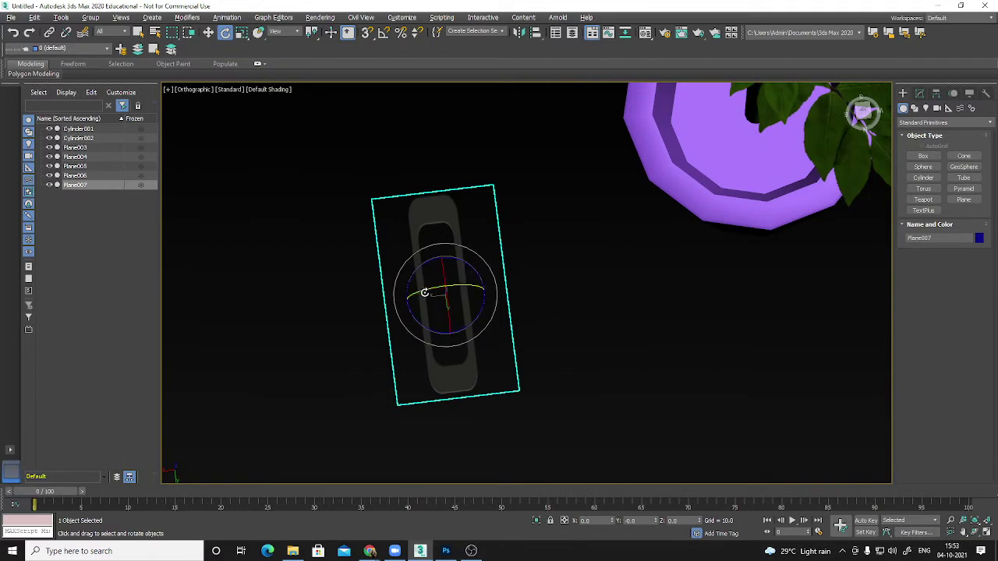
{"action": "left_click_drag", "start_coordinate": [423, 294], "coordinate": [519, 282]}
{"action": "left_click", "coordinate": [501, 322]}
Move the upright copy along Y to about 30.7 so its end interlocks with the first link.
{"action": "key", "text": "w"}
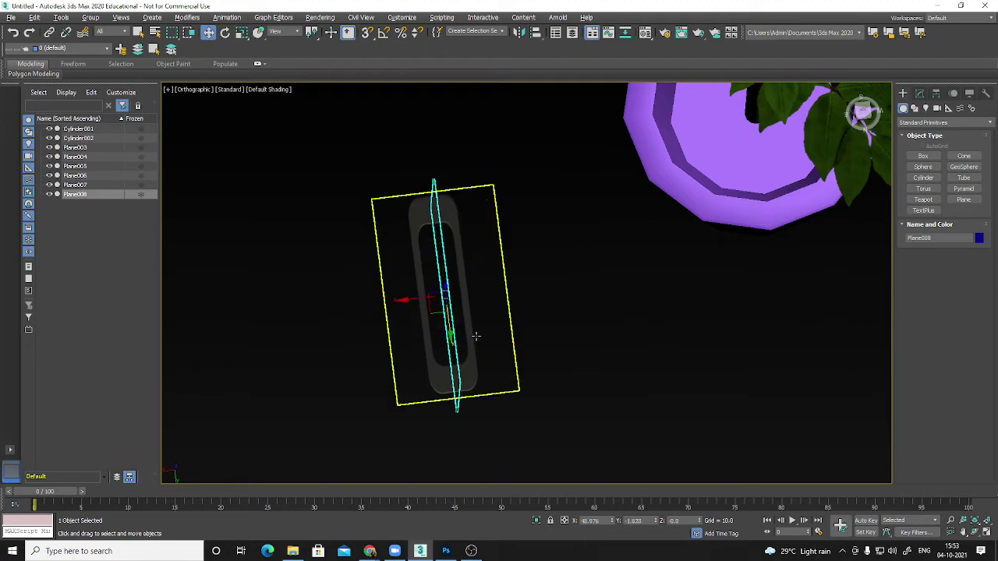
{"action": "left_click_drag", "start_coordinate": [442, 335], "coordinate": [480, 487]}
{"action": "middle_click_drag", "start_coordinate": [524, 428], "coordinate": [609, 354], "text": "alt"}
{"action": "middle_click_drag", "start_coordinate": [603, 392], "coordinate": [630, 308]}
{"action": "middle_click_drag", "start_coordinate": [630, 308], "coordinate": [637, 330], "text": "alt"}
{"action": "scroll", "coordinate": [515, 389], "scroll_direction": "up", "scroll_amount": 4}
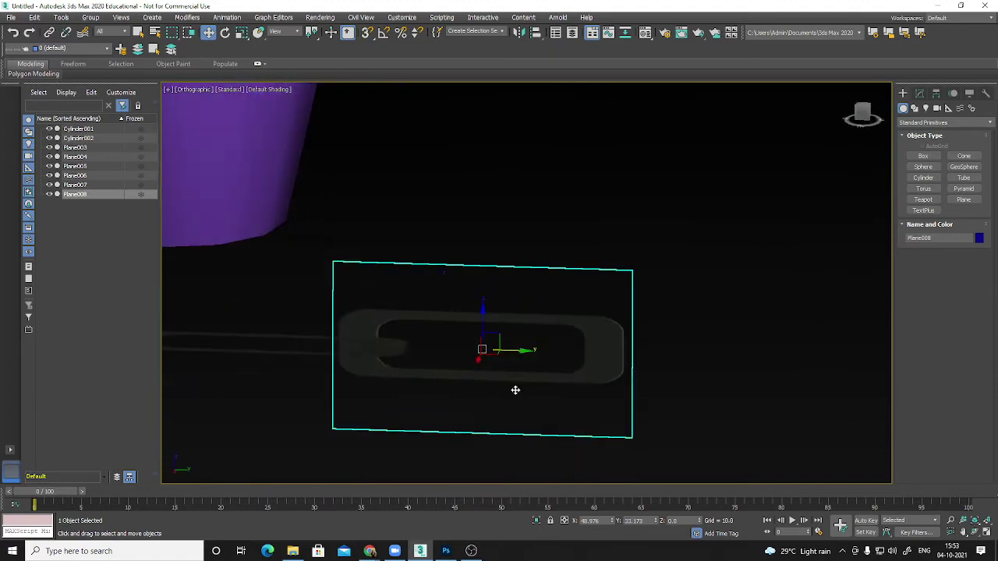
{"action": "middle_click_drag", "start_coordinate": [508, 334], "coordinate": [370, 349], "text": "alt"}
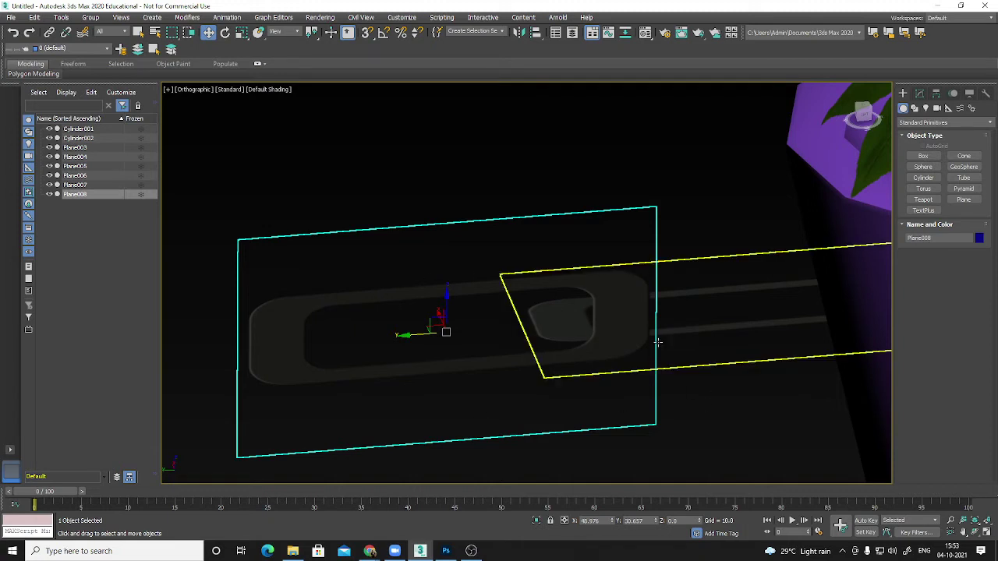
Deselect the copied plane and examine the two interlocking links beside the potted plant.
{"action": "scroll", "coordinate": [657, 342], "scroll_direction": "down", "scroll_amount": 6}
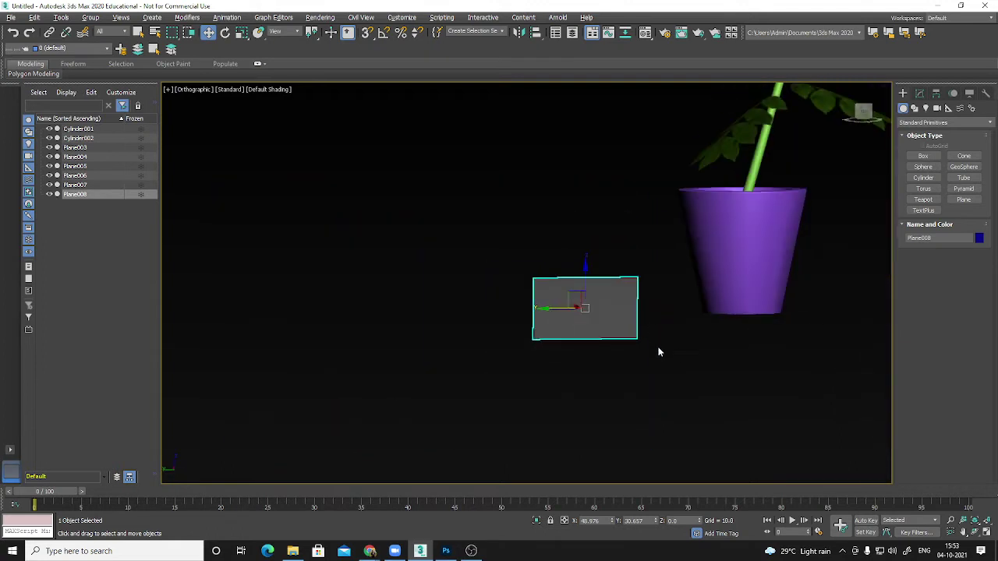
{"action": "left_click", "coordinate": [598, 377]}
{"action": "middle_click_drag", "start_coordinate": [598, 377], "coordinate": [555, 276], "text": "alt"}
{"action": "key", "text": "ctrl+z"}
{"action": "key", "text": "ctrl+z"}
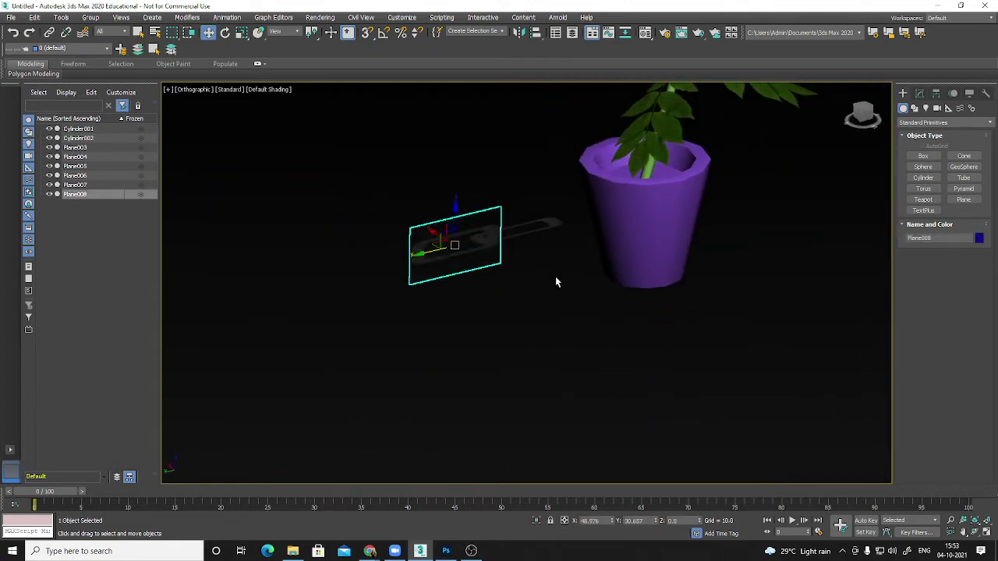
{"action": "left_click", "coordinate": [530, 304]}
{"action": "middle_click_drag", "start_coordinate": [530, 308], "coordinate": [592, 288], "text": "alt"}
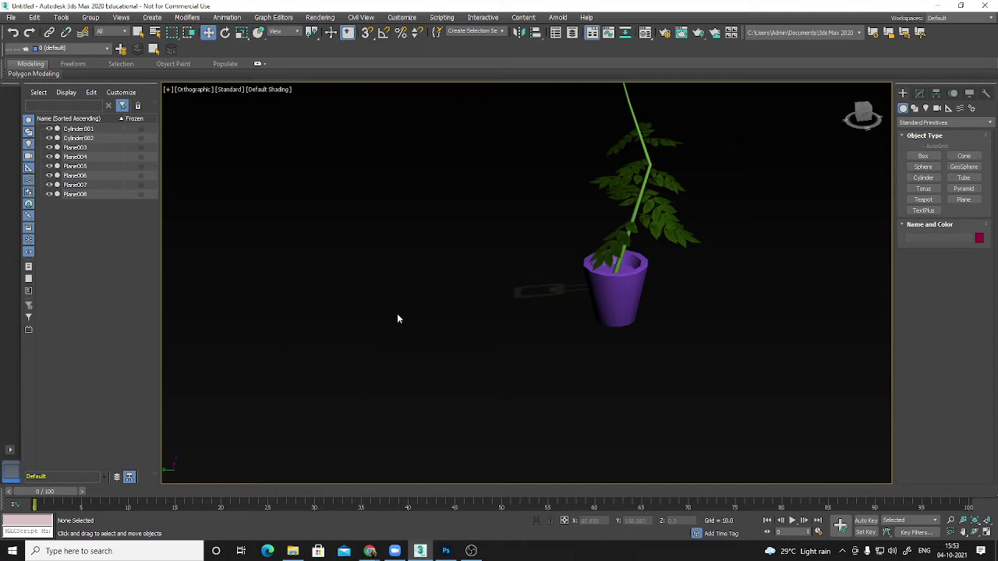
Examine the potted plant and its leaf planes from several sides, up close and from a distance.
{"action": "middle_click_drag", "start_coordinate": [699, 216], "coordinate": [681, 244], "text": "alt"}
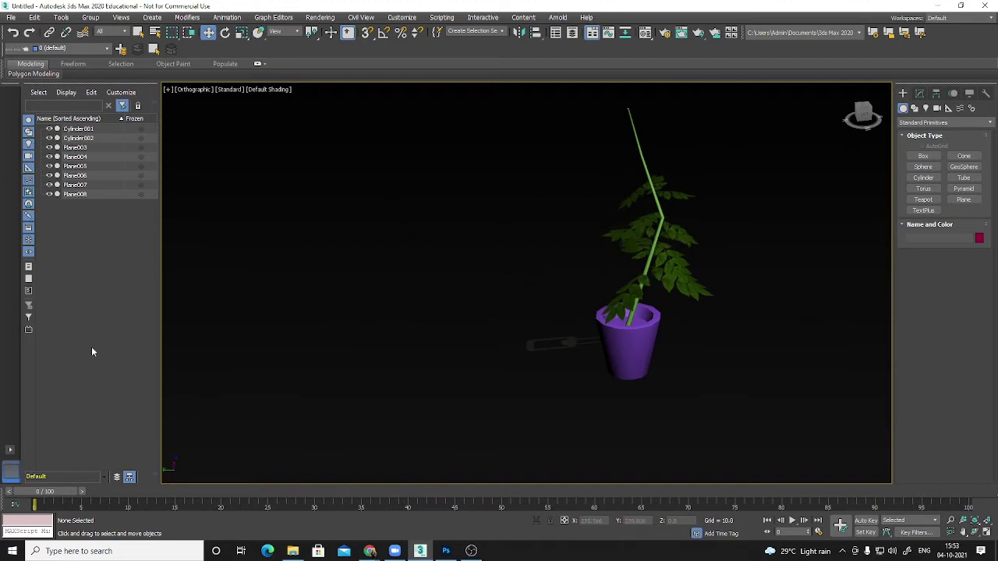
{"action": "middle_click_drag", "start_coordinate": [532, 416], "coordinate": [397, 401], "text": "alt"}
{"action": "middle_click_drag", "start_coordinate": [414, 367], "coordinate": [398, 283]}
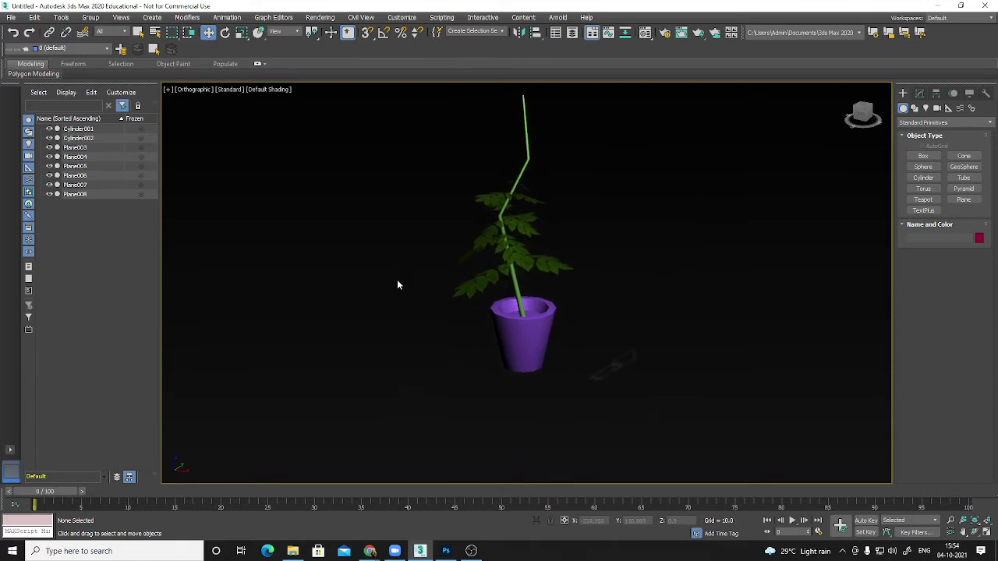
{"action": "scroll", "coordinate": [399, 283], "scroll_direction": "down", "scroll_amount": 2}
{"action": "middle_click_drag", "start_coordinate": [560, 335], "coordinate": [515, 343], "text": "alt"}
{"action": "scroll", "coordinate": [514, 343], "scroll_direction": "down", "scroll_amount": 1}
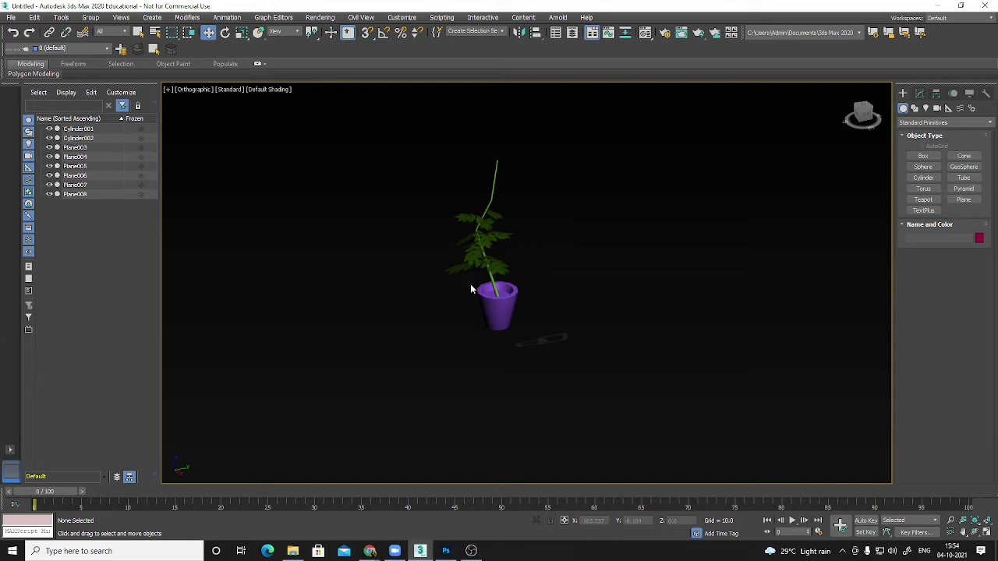
{"action": "middle_click_drag", "start_coordinate": [597, 325], "coordinate": [387, 326], "text": "alt"}
{"action": "middle_click_drag", "start_coordinate": [665, 325], "coordinate": [564, 288]}
{"action": "scroll", "coordinate": [498, 348], "scroll_direction": "up", "scroll_amount": 4}
{"action": "scroll", "coordinate": [564, 288], "scroll_direction": "up", "scroll_amount": 6}
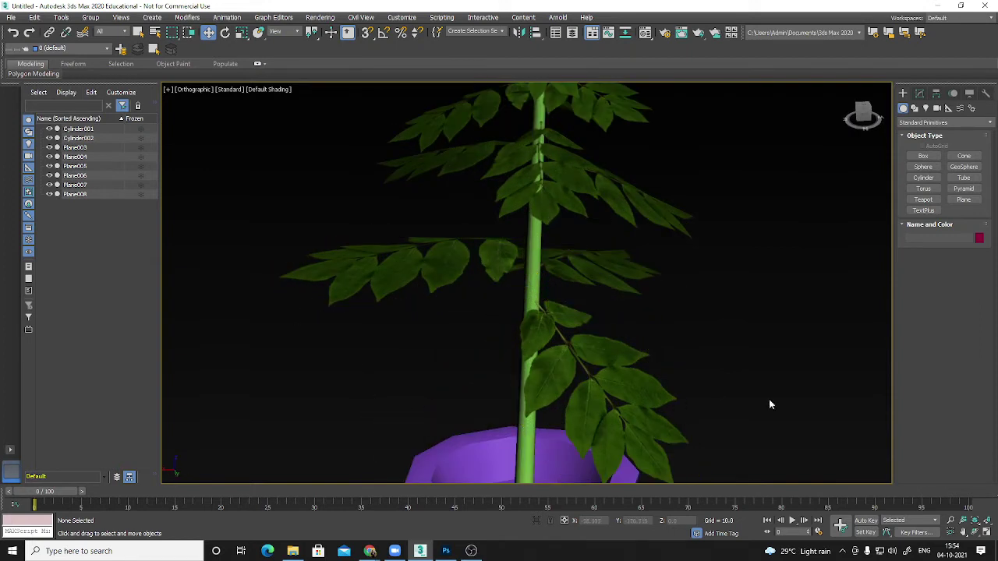
{"action": "scroll", "coordinate": [646, 329], "scroll_direction": "down", "scroll_amount": 5}
{"action": "middle_click_drag", "start_coordinate": [715, 383], "coordinate": [577, 352], "text": "alt"}
{"action": "middle_click_drag", "start_coordinate": [681, 341], "coordinate": [647, 383], "text": "alt"}
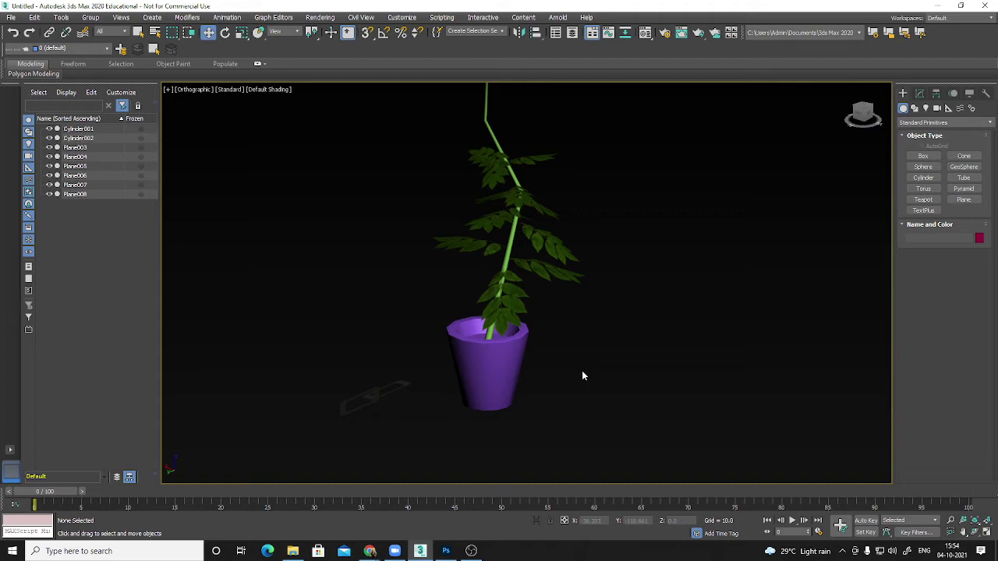
Inspect the joint between the two crossed chain-link planes beside the pot, up close and within the whole scene.
{"action": "middle_click_drag", "start_coordinate": [582, 376], "coordinate": [457, 390], "text": "alt"}
{"action": "scroll", "coordinate": [452, 367], "scroll_direction": "up", "scroll_amount": 5}
{"action": "middle_click_drag", "start_coordinate": [540, 395], "coordinate": [532, 372], "text": "alt"}
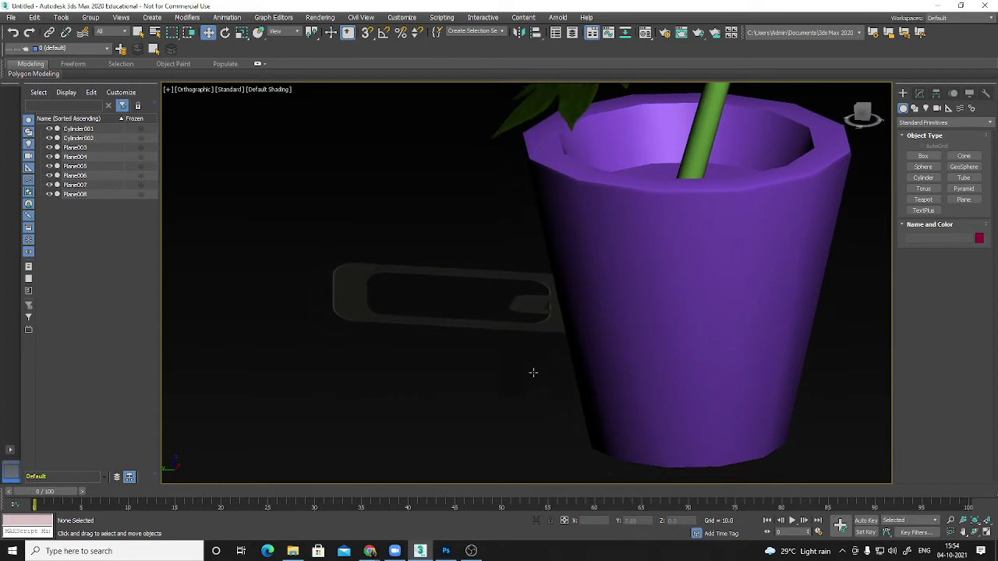
{"action": "scroll", "coordinate": [547, 321], "scroll_direction": "up", "scroll_amount": 3}
{"action": "middle_click_drag", "start_coordinate": [561, 410], "coordinate": [558, 388], "text": "alt"}
{"action": "key", "text": "shift+z"}
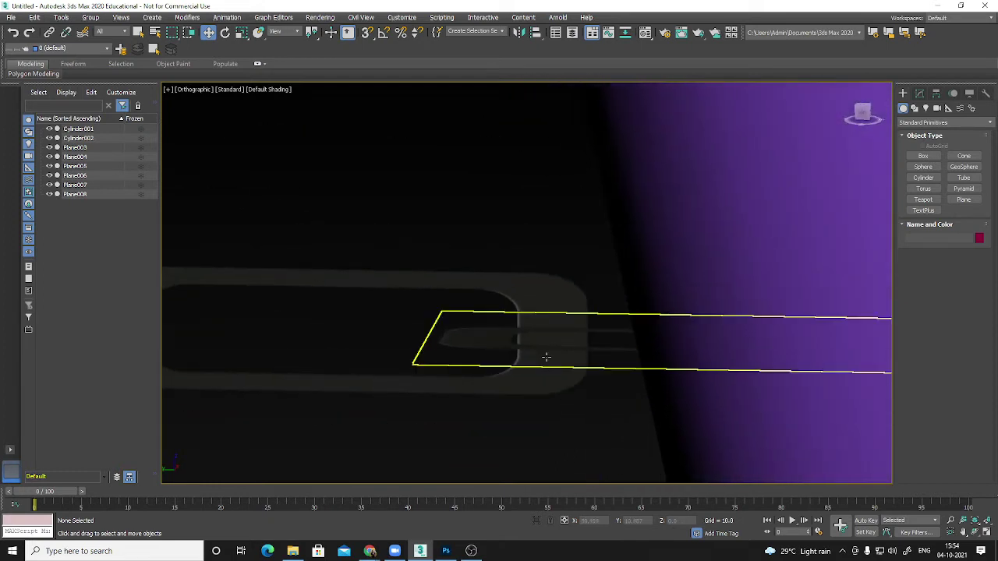
{"action": "key", "text": "shift+y"}
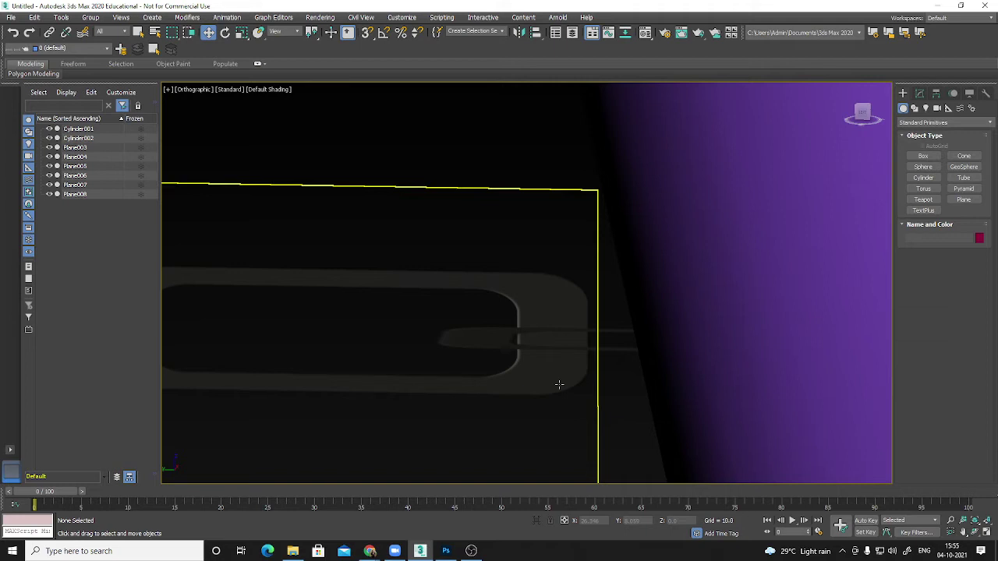
{"action": "scroll", "coordinate": [554, 298], "scroll_direction": "down", "scroll_amount": 8}
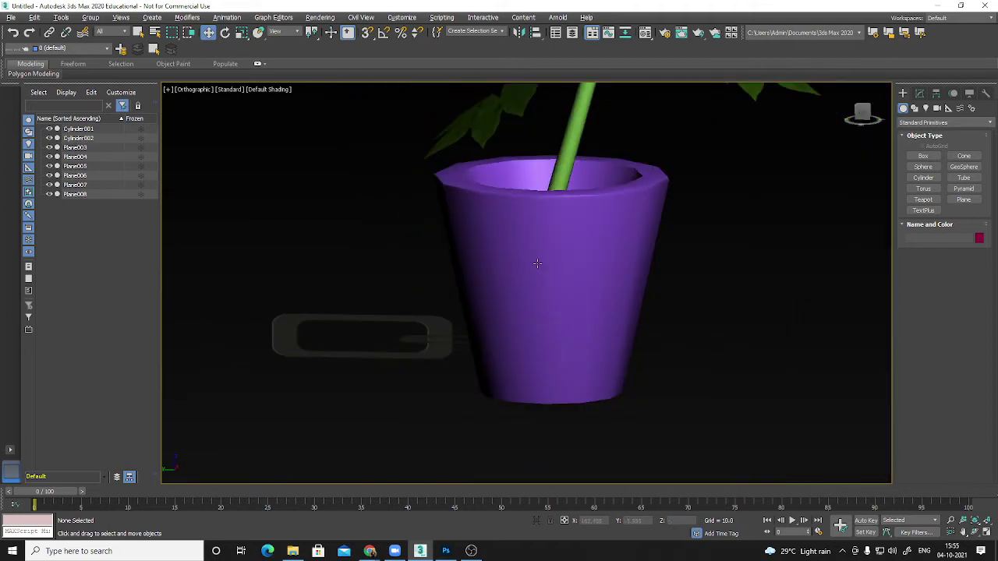
{"action": "middle_click_drag", "start_coordinate": [537, 264], "coordinate": [479, 300], "text": "alt"}
{"action": "scroll", "coordinate": [739, 286], "scroll_direction": "down", "scroll_amount": 4}
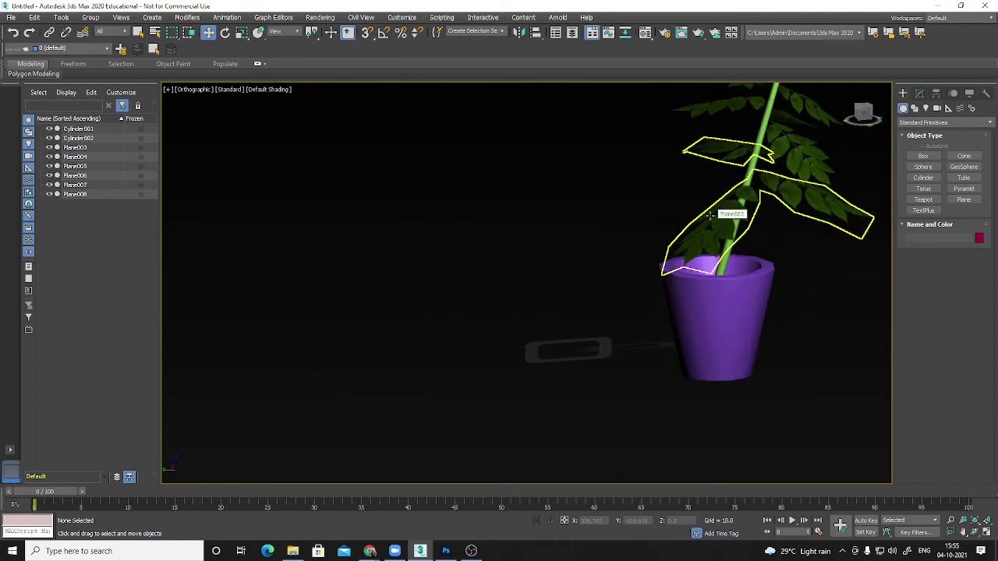
{"action": "middle_click_drag", "start_coordinate": [743, 276], "coordinate": [631, 310]}
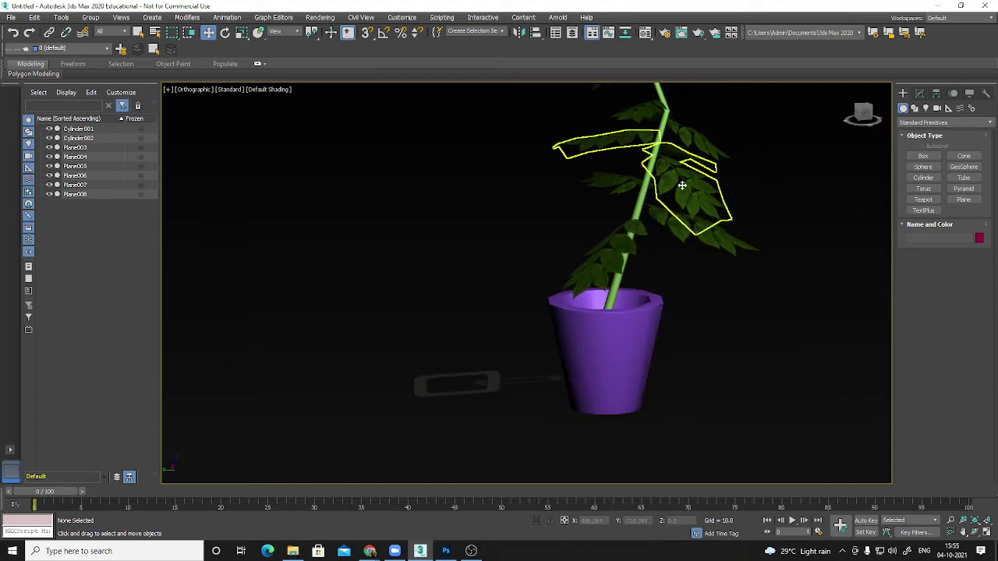
Delete both chain-link planes beside the pot.
{"action": "left_click", "coordinate": [682, 186]}
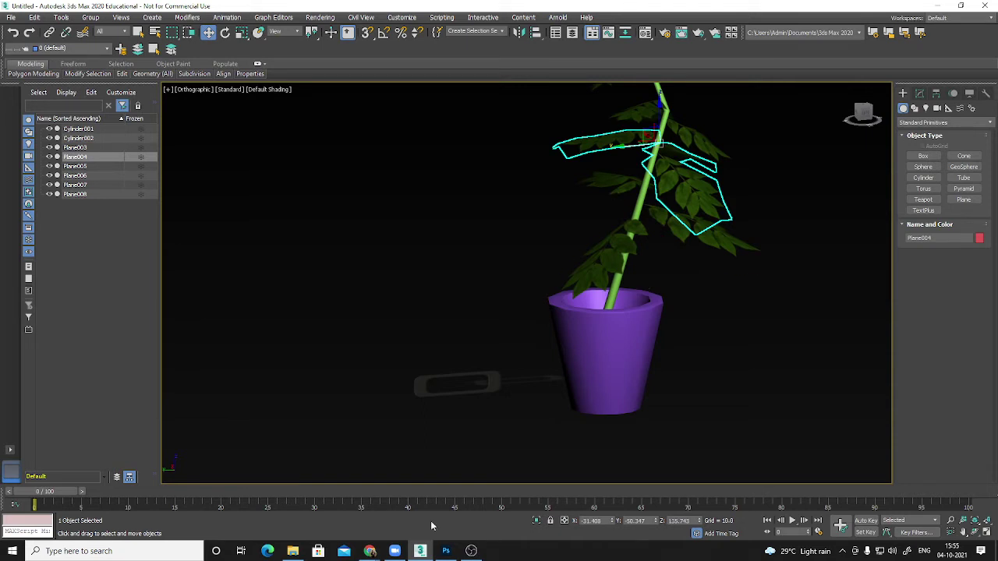
{"action": "left_click_drag", "start_coordinate": [440, 331], "coordinate": [521, 420]}
{"action": "key", "text": "Delete"}
Edit the plant stem at edge level and select only the horizontal ring of edges at its bend.
{"action": "middle_click_drag", "start_coordinate": [690, 282], "coordinate": [634, 375]}
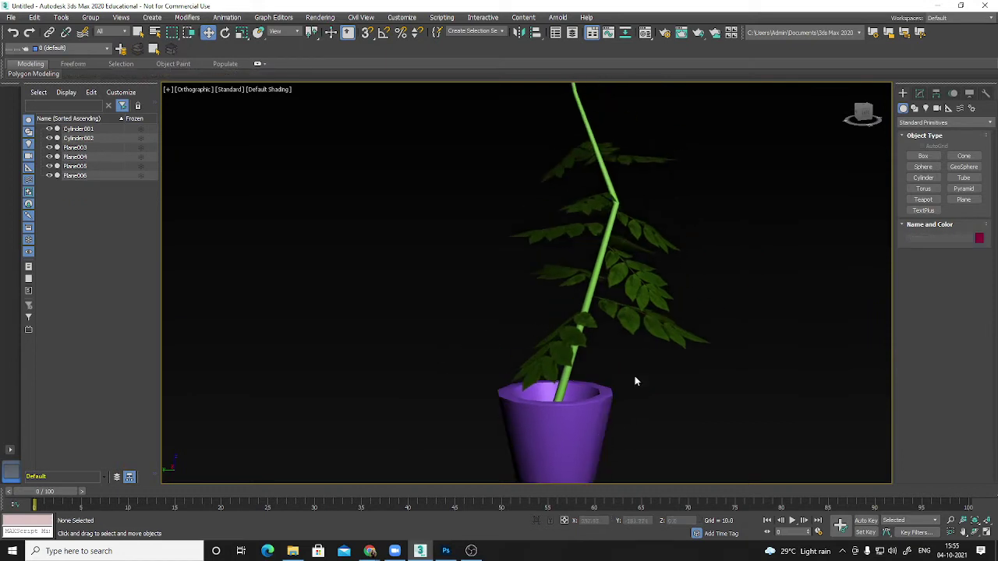
{"action": "middle_click_drag", "start_coordinate": [639, 434], "coordinate": [555, 243], "text": "alt"}
{"action": "left_click", "coordinate": [563, 238]}
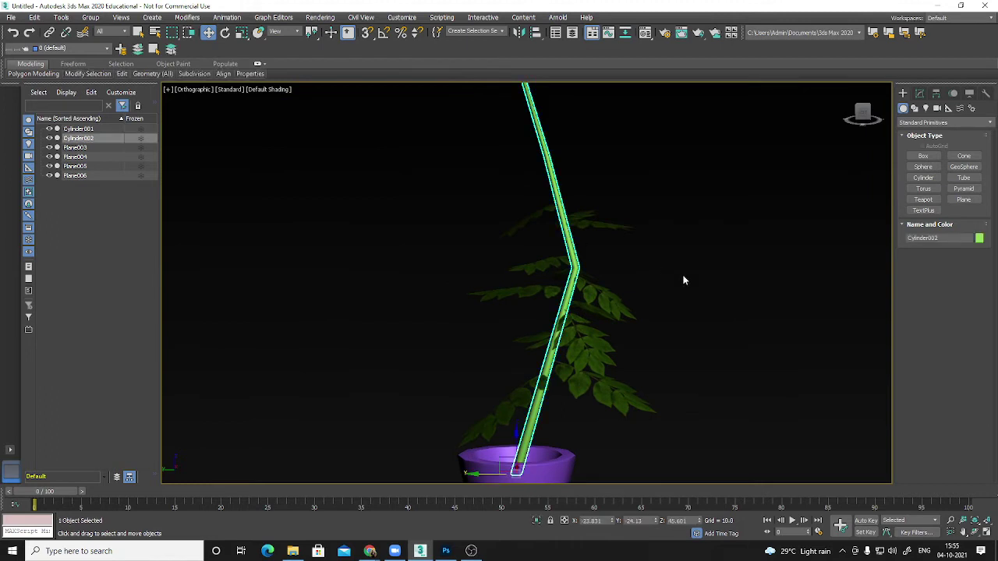
{"action": "left_click", "coordinate": [919, 92]}
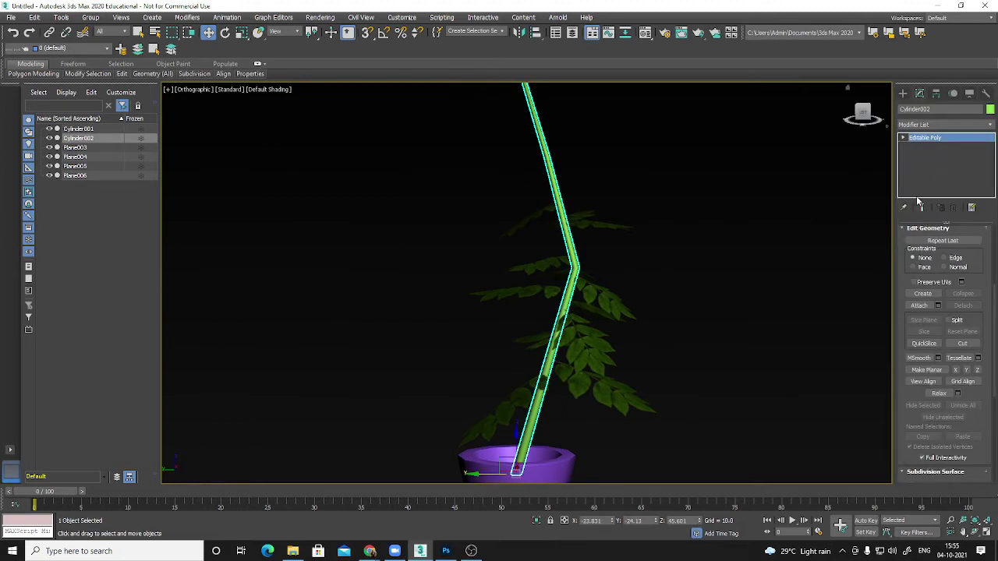
{"action": "left_click", "coordinate": [903, 138]}
{"action": "left_click", "coordinate": [921, 156]}
{"action": "scroll", "coordinate": [601, 279], "scroll_direction": "up", "scroll_amount": 10}
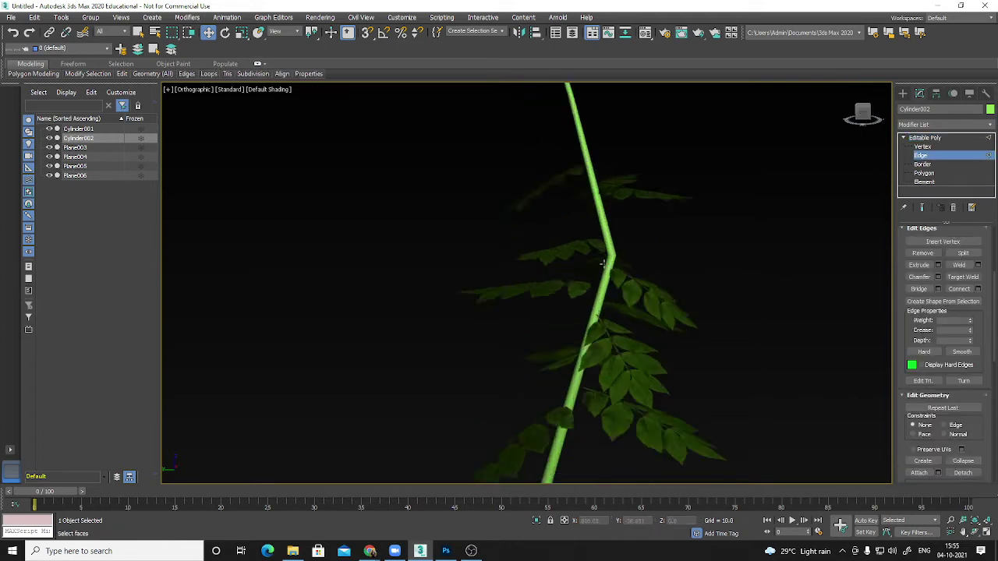
{"action": "left_click_drag", "start_coordinate": [685, 237], "coordinate": [744, 234]}
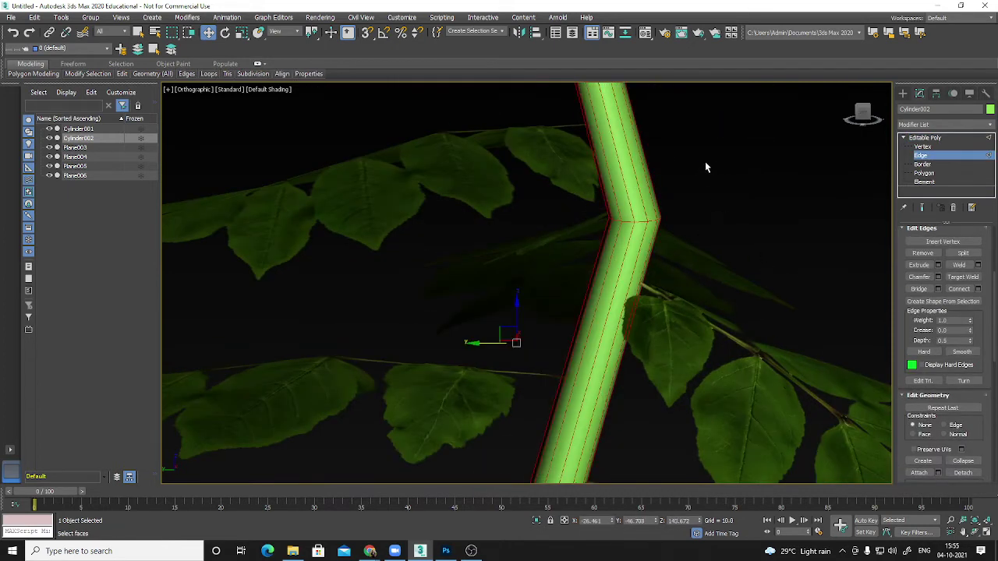
{"action": "left_click_drag", "start_coordinate": [455, 160], "coordinate": [701, 175], "text": "alt"}
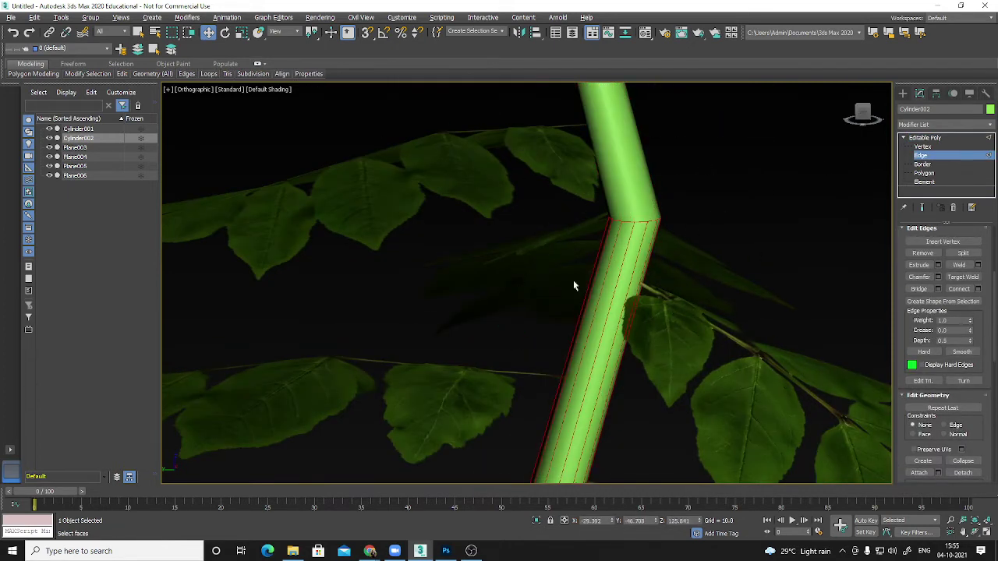
{"action": "left_click_drag", "start_coordinate": [573, 281], "coordinate": [725, 310], "text": "alt"}
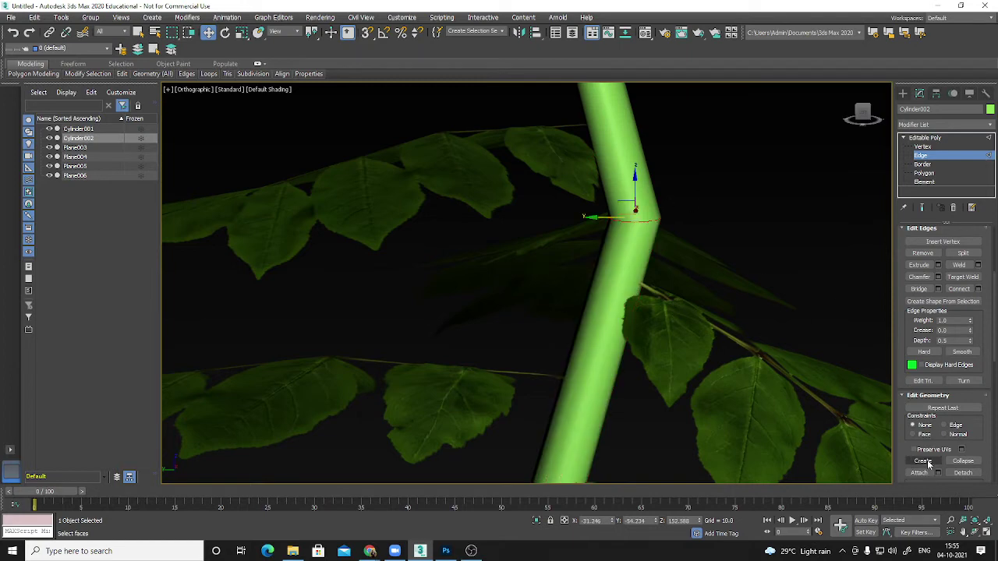
Try to chamfer the edge ring at the stem's bend, undo the attempt and return to the Move tool.
{"action": "scroll", "coordinate": [950, 438], "scroll_direction": "down", "scroll_amount": 3}
{"action": "scroll", "coordinate": [950, 438], "scroll_direction": "down", "scroll_amount": 1}
{"action": "scroll", "coordinate": [936, 390], "scroll_direction": "up", "scroll_amount": 5}
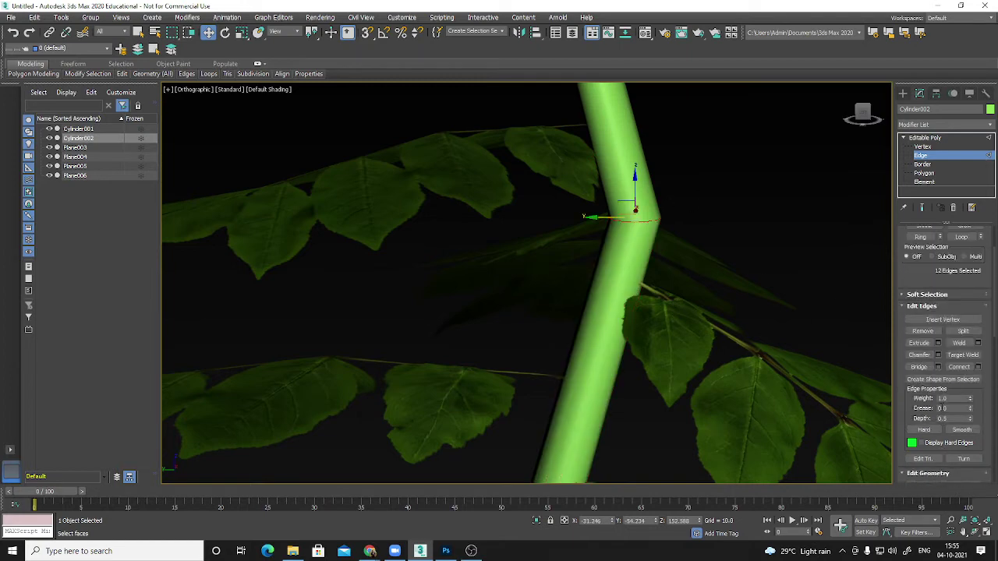
{"action": "left_click", "coordinate": [918, 355]}
{"action": "left_click_drag", "start_coordinate": [628, 224], "coordinate": [671, 259]}
{"action": "key", "text": "ctrl+z"}
{"action": "key", "text": "ctrl+z"}
{"action": "key", "text": "ctrl+z"}
{"action": "key", "text": "ctrl+z"}
{"action": "key", "text": "ctrl+z"}
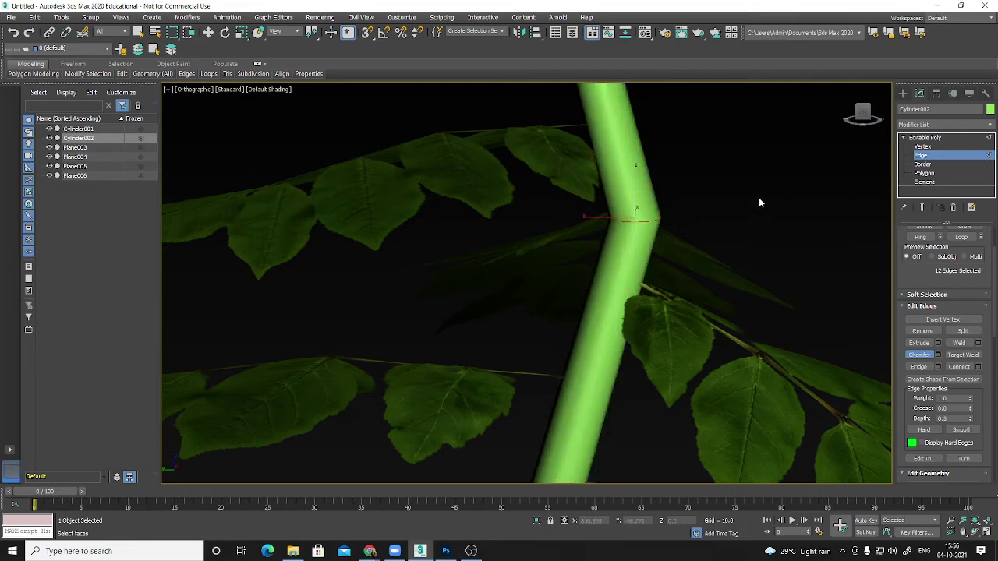
{"action": "key", "text": "w"}
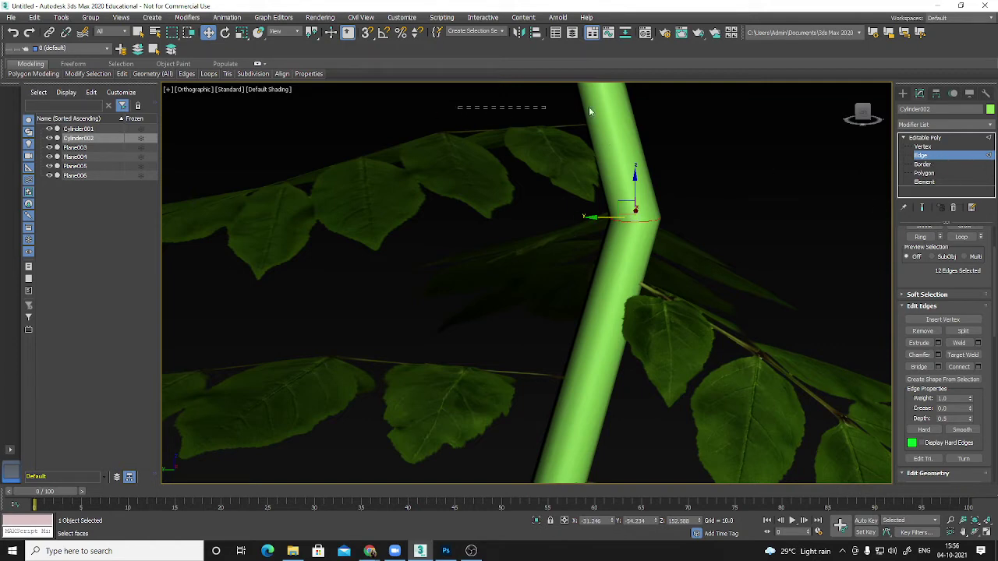
Connect the lengthwise edges of the stem segments above and below the bend to add a ring to each segment.
{"action": "left_click_drag", "start_coordinate": [588, 107], "coordinate": [727, 109]}
{"action": "left_click_drag", "start_coordinate": [451, 307], "coordinate": [717, 316], "text": "ctrl"}
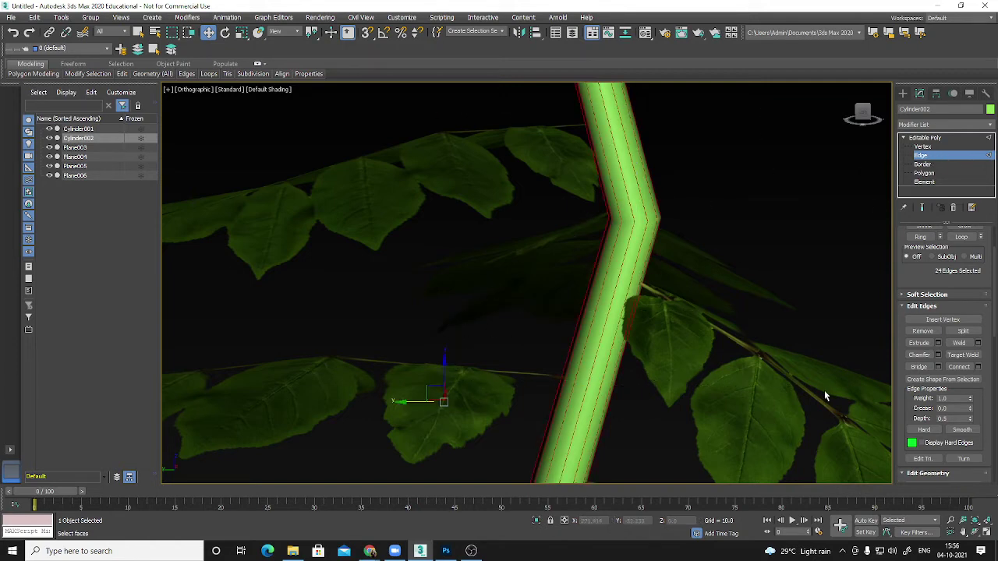
{"action": "left_click", "coordinate": [953, 366]}
Select only the edge ring at the stem's bend, excluding the lengthwise edges above and below it.
{"action": "middle_click_drag", "start_coordinate": [703, 205], "coordinate": [683, 259]}
{"action": "scroll", "coordinate": [717, 252], "scroll_direction": "down", "scroll_amount": 5}
{"action": "scroll", "coordinate": [672, 259], "scroll_direction": "up", "scroll_amount": 5}
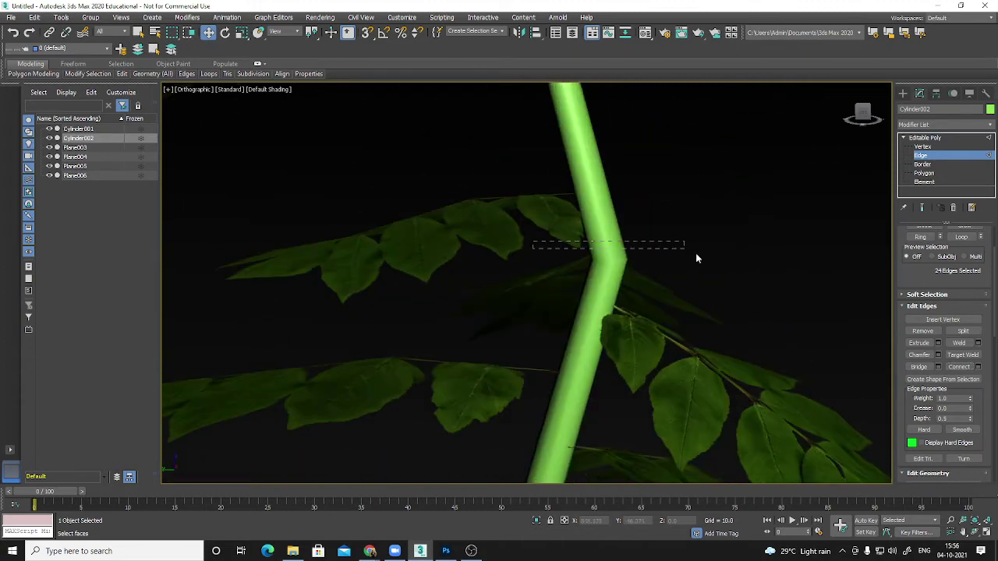
{"action": "left_click_drag", "start_coordinate": [696, 258], "coordinate": [654, 241]}
{"action": "left_click_drag", "start_coordinate": [601, 192], "coordinate": [557, 198], "text": "alt"}
{"action": "left_click_drag", "start_coordinate": [620, 314], "coordinate": [555, 311], "text": "alt"}
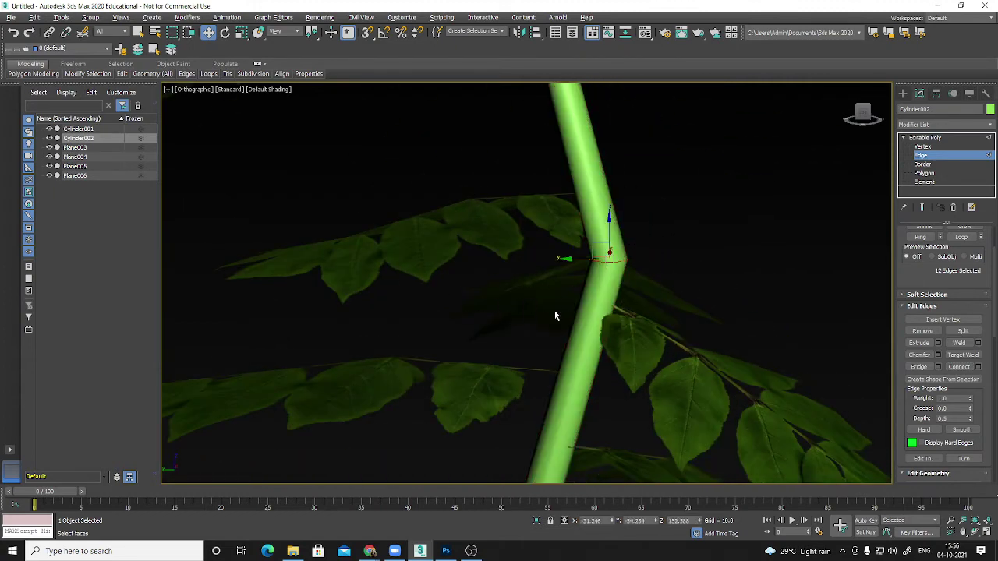
Try removing the edge ring at the stem's bend, check the stem's shape, and undo the removal.
{"action": "key", "text": "Delete"}
{"action": "key", "text": "ctrl+z"}
{"action": "key", "text": "ctrl+z"}
{"action": "scroll", "coordinate": [662, 257], "scroll_direction": "down", "scroll_amount": 5}
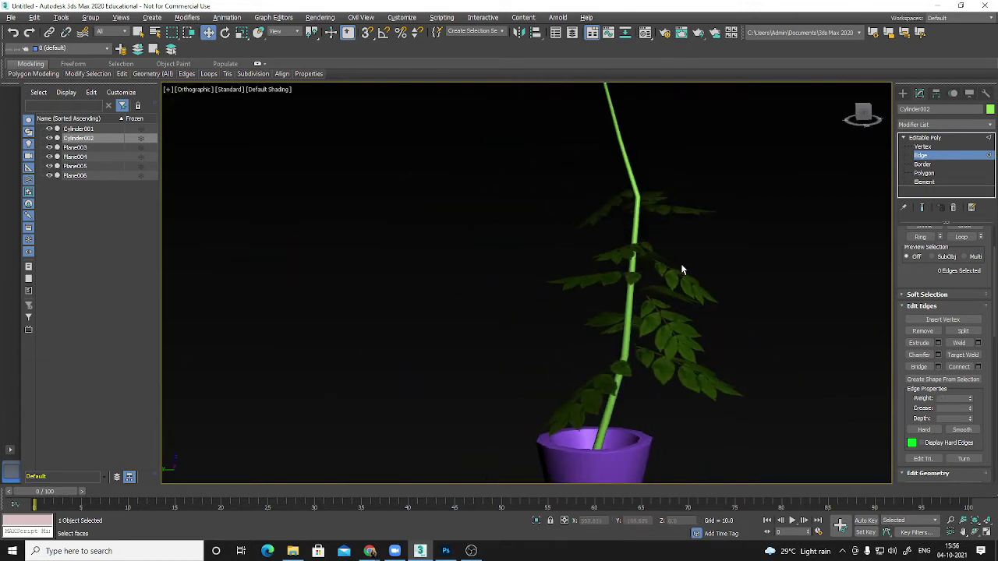
{"action": "middle_click_drag", "start_coordinate": [657, 258], "coordinate": [624, 262]}
{"action": "scroll", "coordinate": [606, 283], "scroll_direction": "up", "scroll_amount": 4}
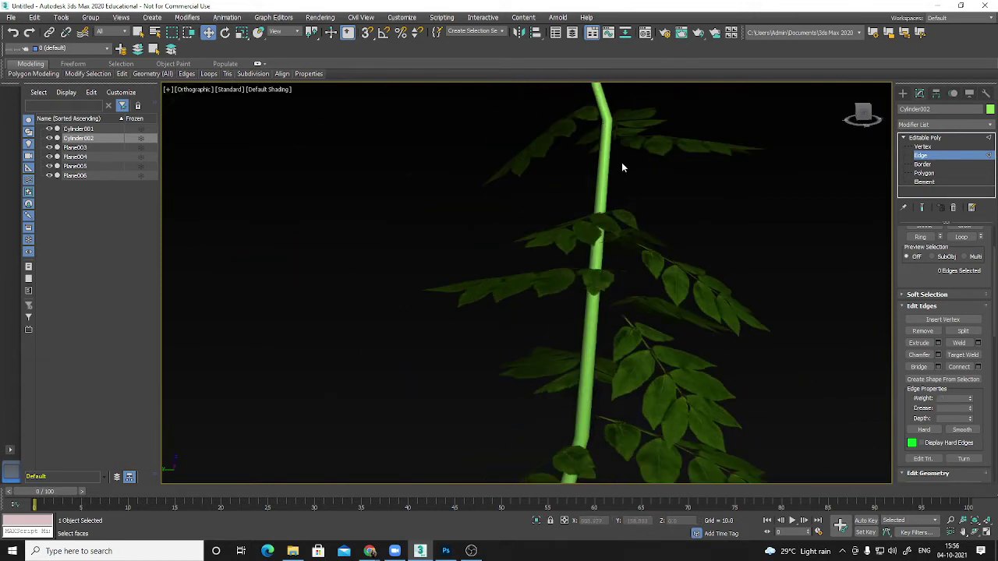
{"action": "middle_click_drag", "start_coordinate": [643, 158], "coordinate": [612, 184], "text": "alt"}
{"action": "key", "text": "ctrl+z"}
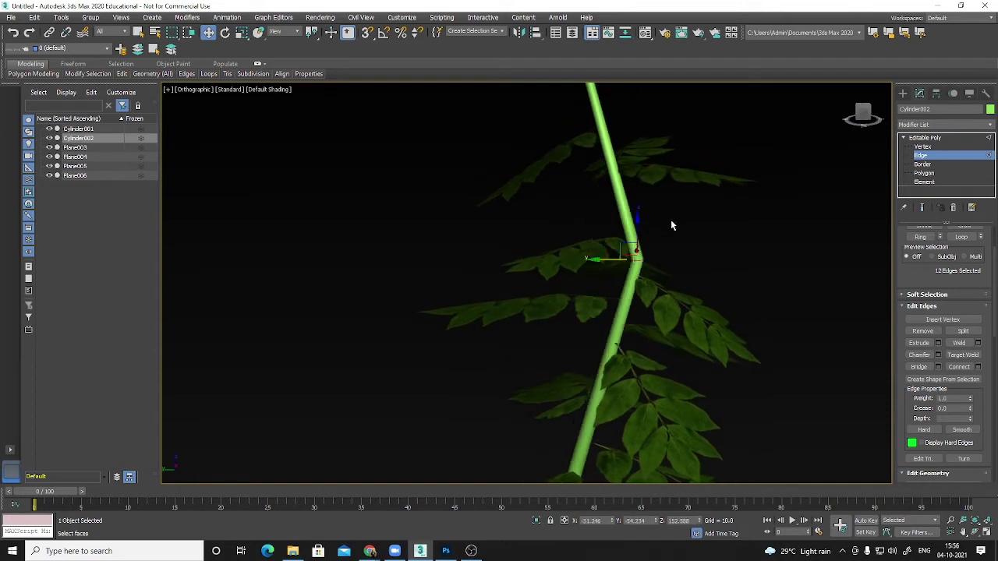
Move the bend's edge ring about 2.8 units along Y to soften the stem's angle.
{"action": "scroll", "coordinate": [679, 264], "scroll_direction": "up", "scroll_amount": 3}
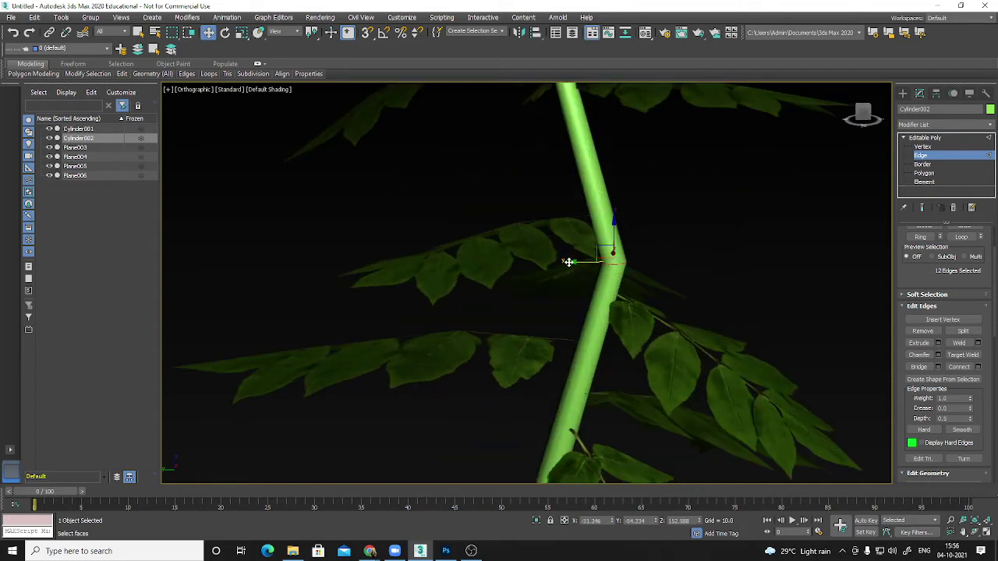
{"action": "left_click_drag", "start_coordinate": [571, 262], "coordinate": [546, 261]}
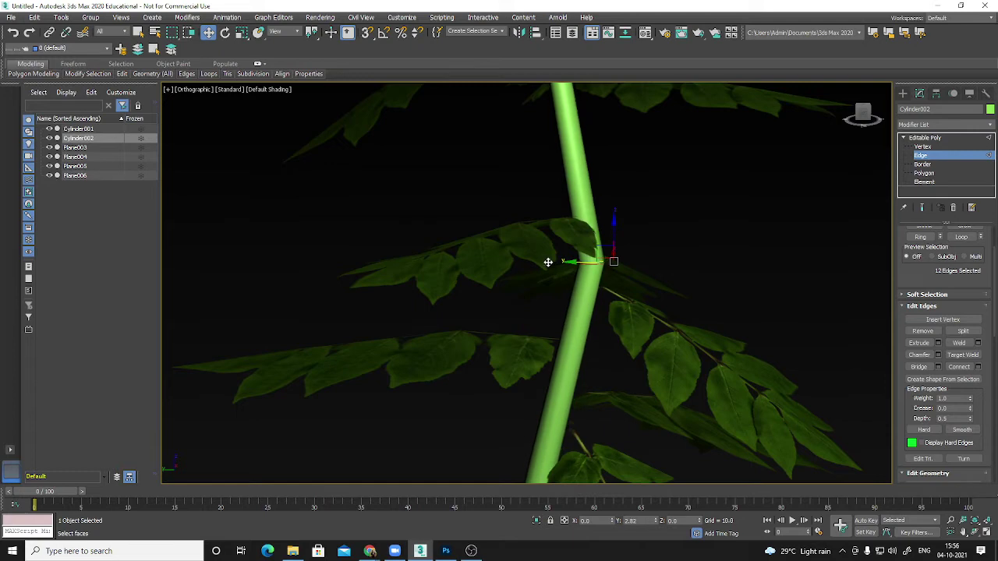
Show edged faces and move the edge ring above the stem's bend to about X -82.0 and Y -52.4.
{"action": "middle_click_drag", "start_coordinate": [682, 167], "coordinate": [633, 306]}
{"action": "key", "text": "F4"}
{"action": "scroll", "coordinate": [552, 214], "scroll_direction": "up", "scroll_amount": 4}
{"action": "double_click", "coordinate": [529, 192]}
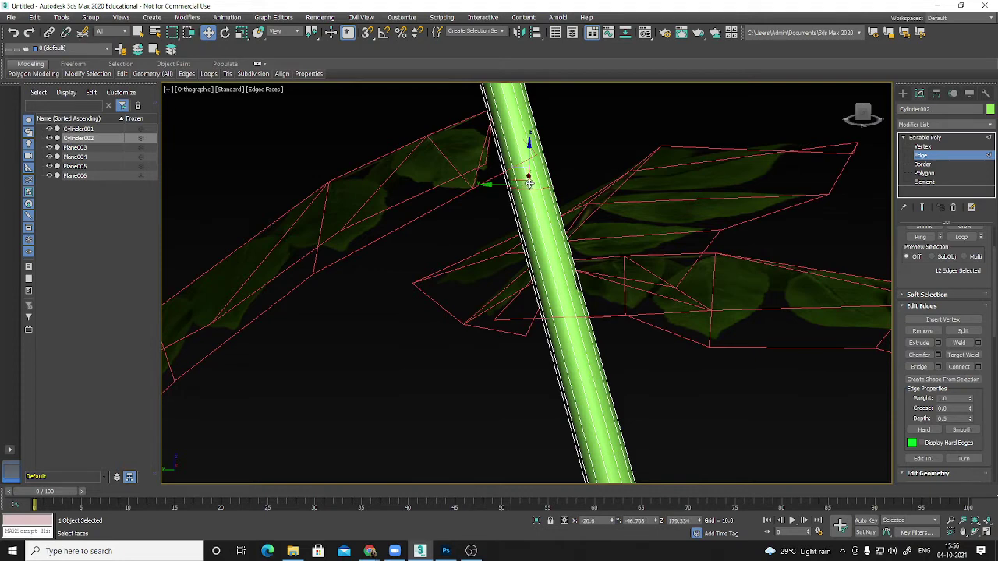
{"action": "left_click_drag", "start_coordinate": [529, 184], "coordinate": [660, 402]}
{"action": "middle_click_drag", "start_coordinate": [655, 425], "coordinate": [607, 194]}
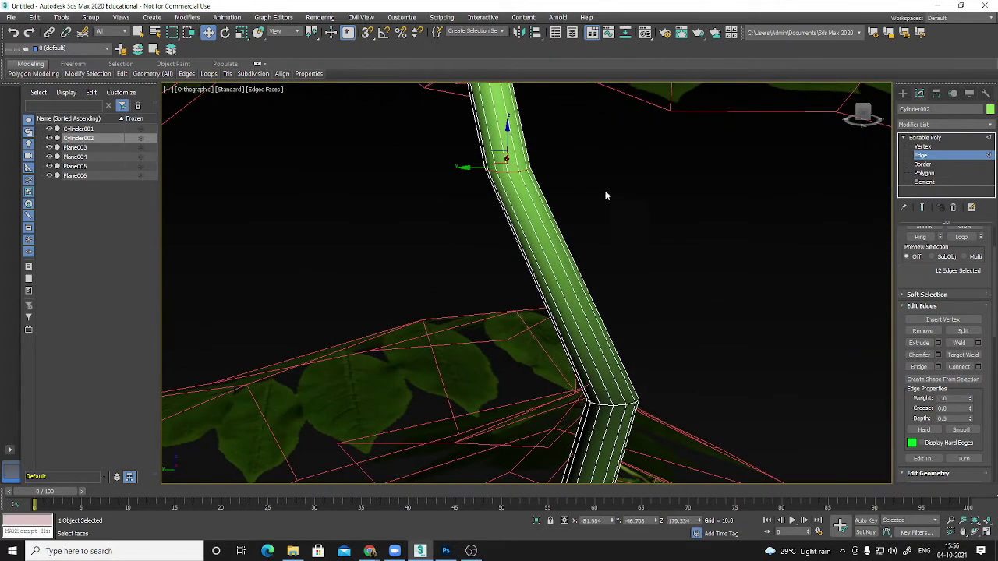
{"action": "left_click_drag", "start_coordinate": [494, 167], "coordinate": [583, 169]}
{"action": "middle_click_drag", "start_coordinate": [626, 288], "coordinate": [608, 194]}
{"action": "scroll", "coordinate": [608, 194], "scroll_direction": "down", "scroll_amount": 5}
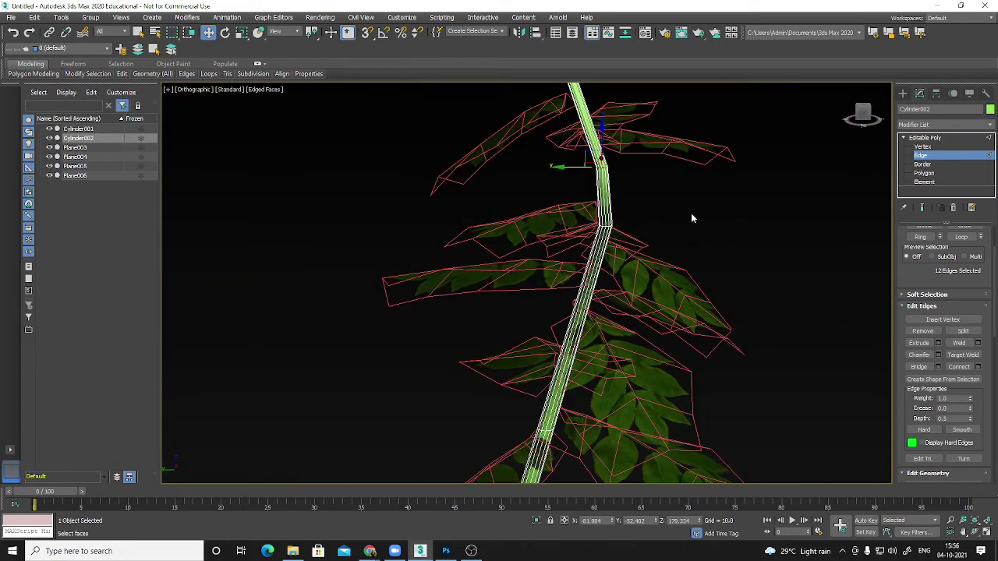
Move the displaced upper edge ring along X to about -26.0, bringing it back in line with the stem.
{"action": "middle_click_drag", "start_coordinate": [691, 218], "coordinate": [557, 173], "text": "alt"}
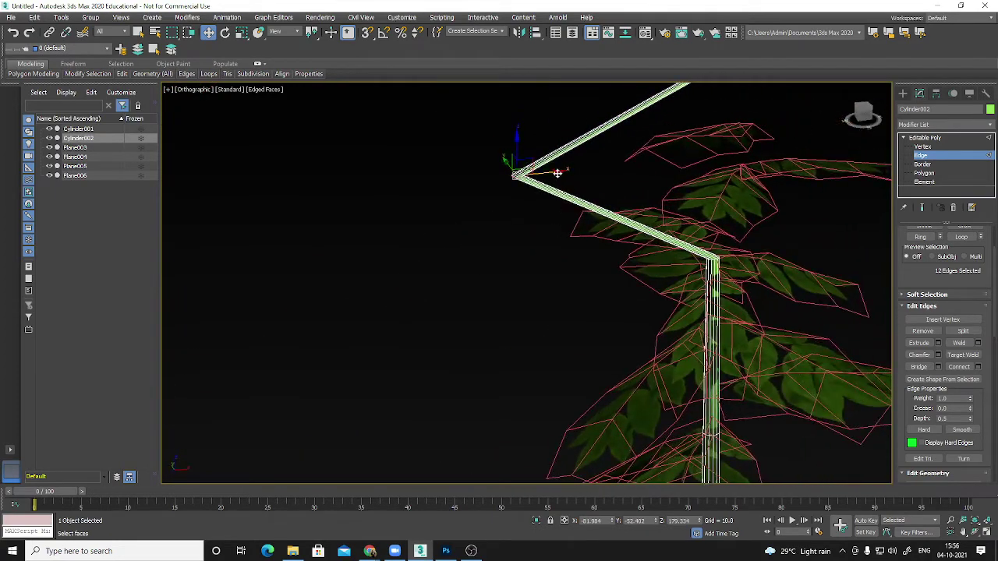
{"action": "left_click_drag", "start_coordinate": [557, 173], "coordinate": [770, 166]}
{"action": "middle_click_drag", "start_coordinate": [787, 251], "coordinate": [668, 350], "text": "alt"}
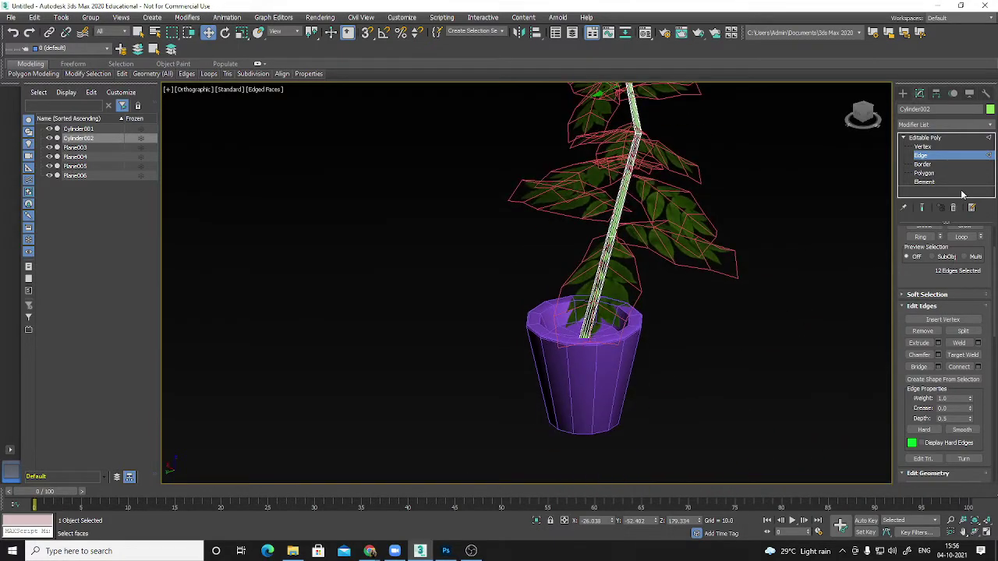
Finish edge editing on the stem, deselect it, and check the potted plant from another angle.
{"action": "left_click", "coordinate": [940, 159]}
{"action": "left_click", "coordinate": [731, 325]}
{"action": "middle_click_drag", "start_coordinate": [731, 325], "coordinate": [543, 356], "text": "alt"}
{"action": "scroll", "coordinate": [631, 341], "scroll_direction": "down", "scroll_amount": 3}
{"action": "scroll", "coordinate": [561, 363], "scroll_direction": "up", "scroll_amount": 6}
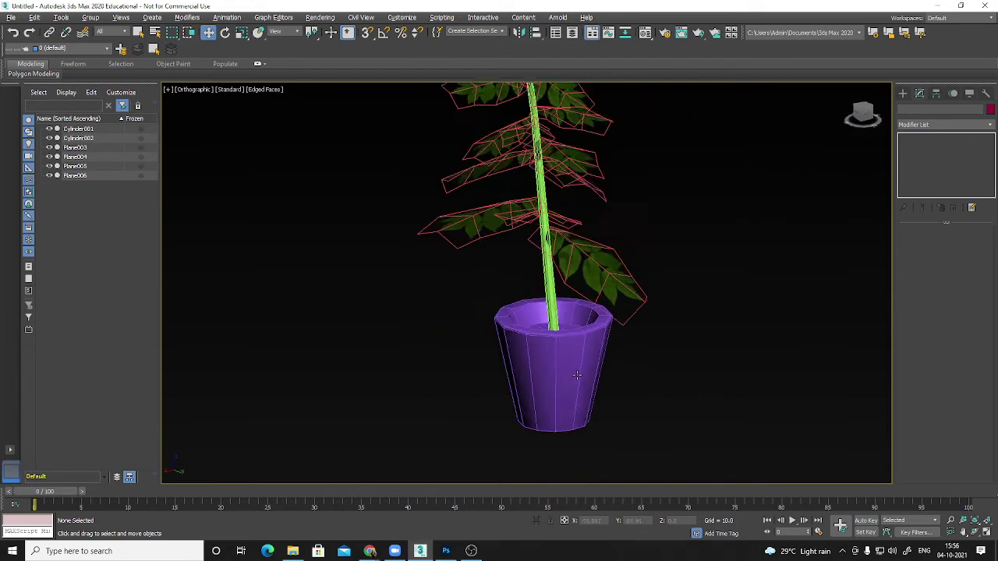
{"action": "middle_click_drag", "start_coordinate": [596, 397], "coordinate": [593, 382]}
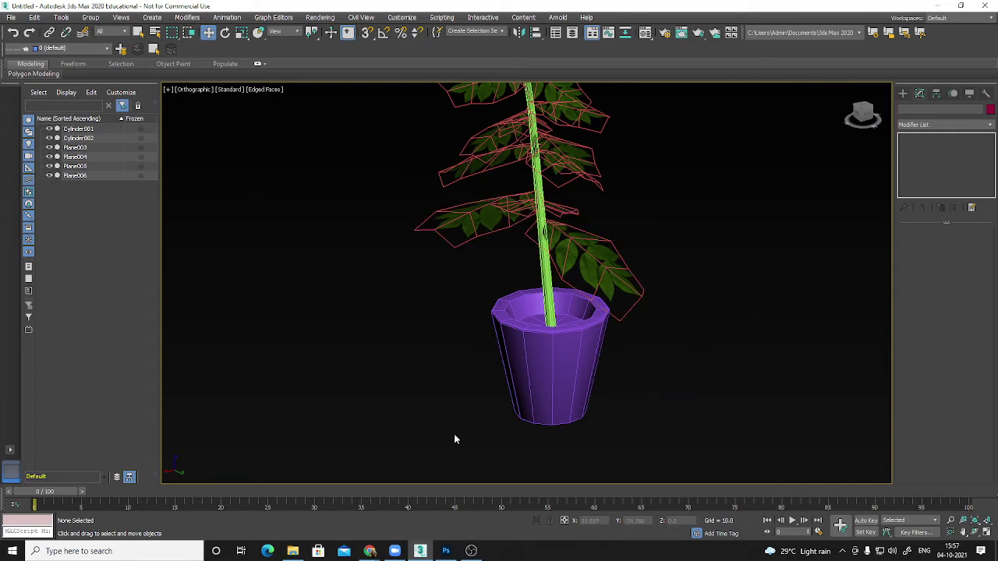
Switch to the desktop, launch Quixel Bridge through a search for "bridge", and clear its update dialog.
{"action": "left_click", "coordinate": [937, 5]}
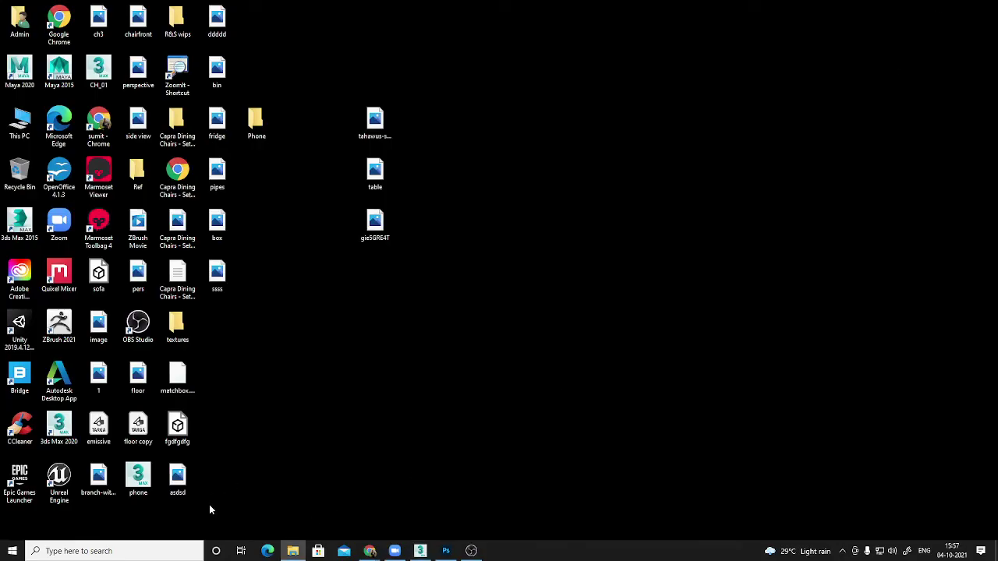
{"action": "left_click", "coordinate": [144, 551]}
{"action": "type", "text": "bridge"}
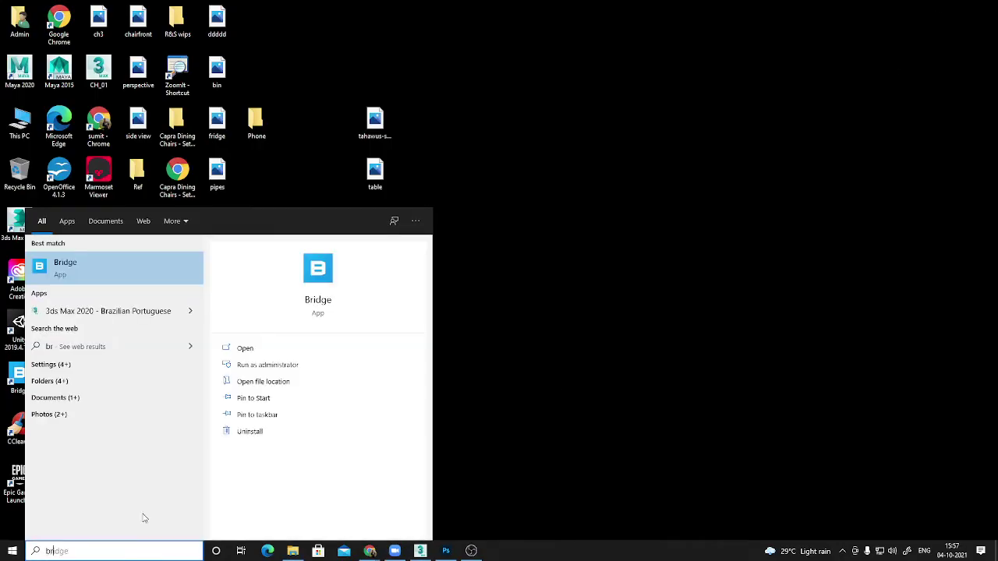
{"action": "left_click", "coordinate": [84, 266]}
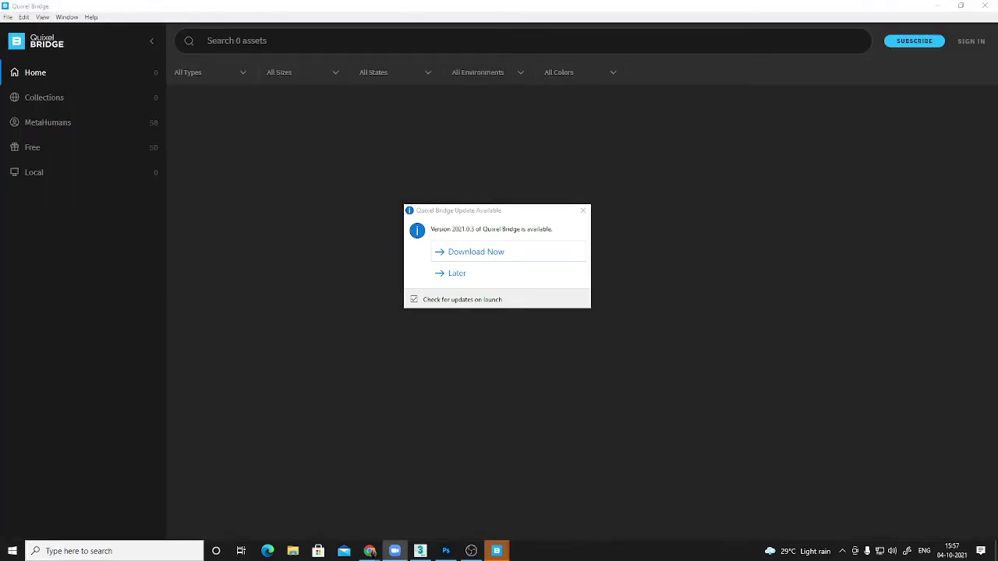
{"action": "left_click", "coordinate": [468, 249]}
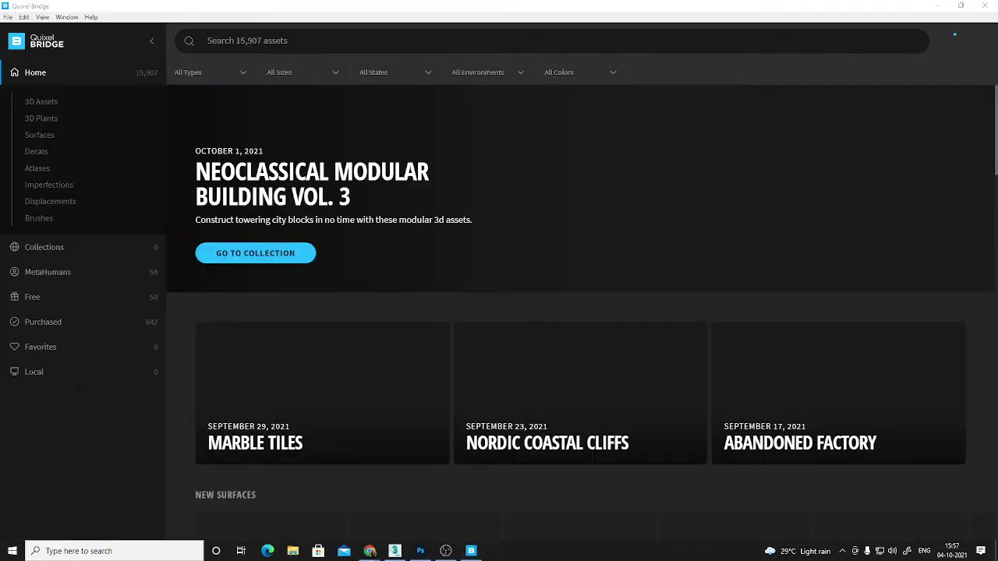
Browse the Crop category of the 3D Plants and open the details of the Mustard asset.
{"action": "left_click", "coordinate": [47, 121]}
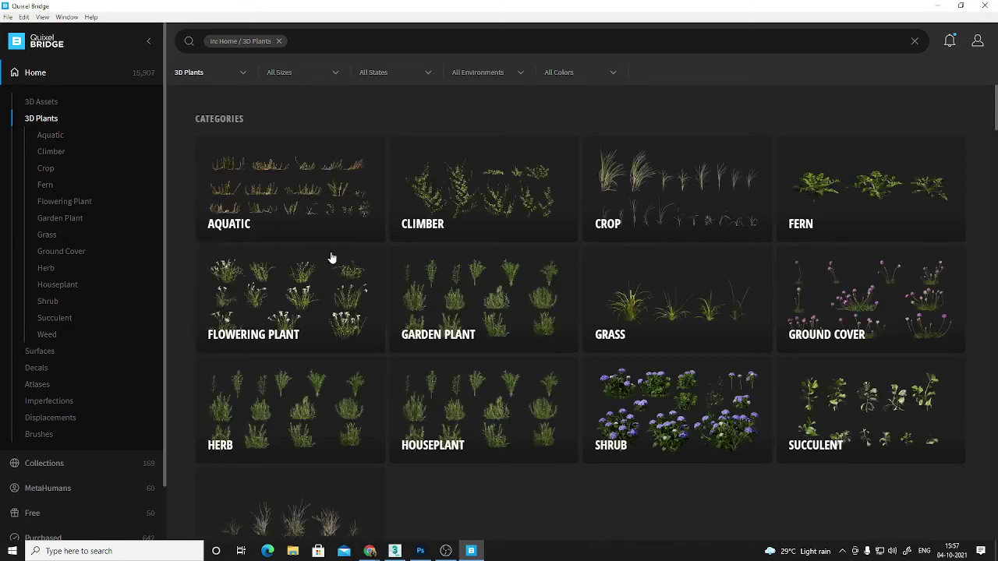
{"action": "scroll", "coordinate": [579, 327], "scroll_direction": "down", "scroll_amount": 2}
{"action": "scroll", "coordinate": [546, 312], "scroll_direction": "up", "scroll_amount": 2}
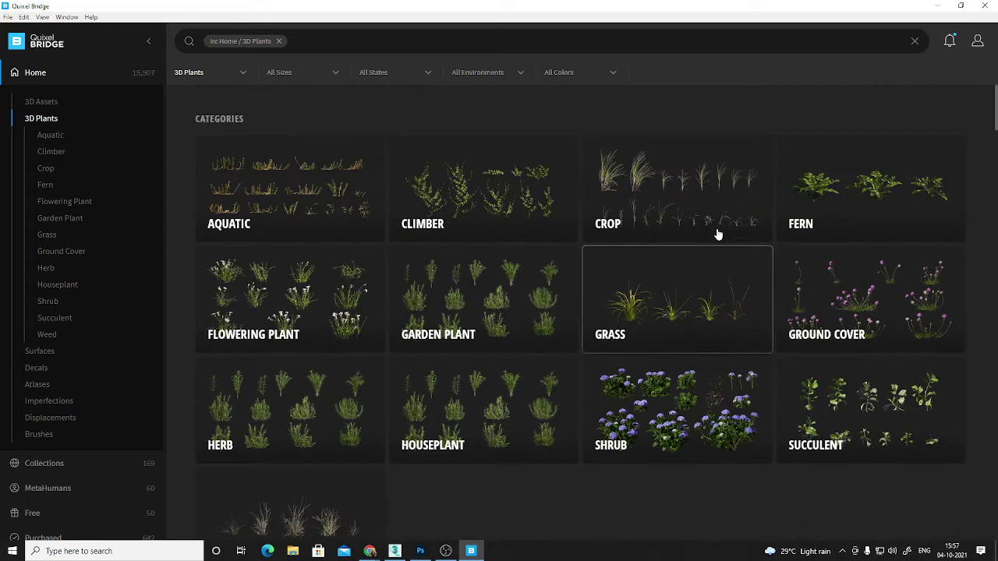
{"action": "left_click", "coordinate": [694, 197]}
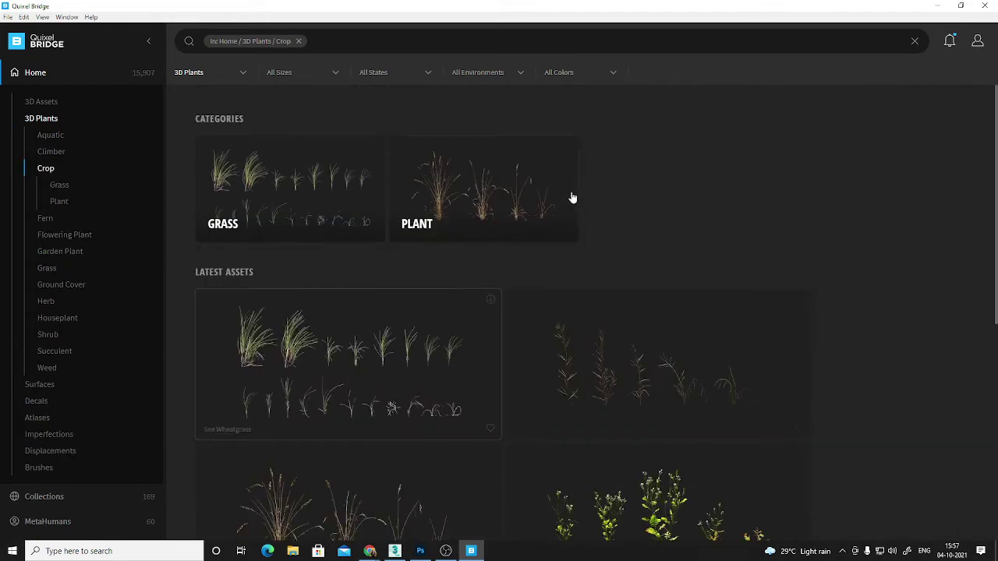
{"action": "scroll", "coordinate": [703, 417], "scroll_direction": "down", "scroll_amount": 1}
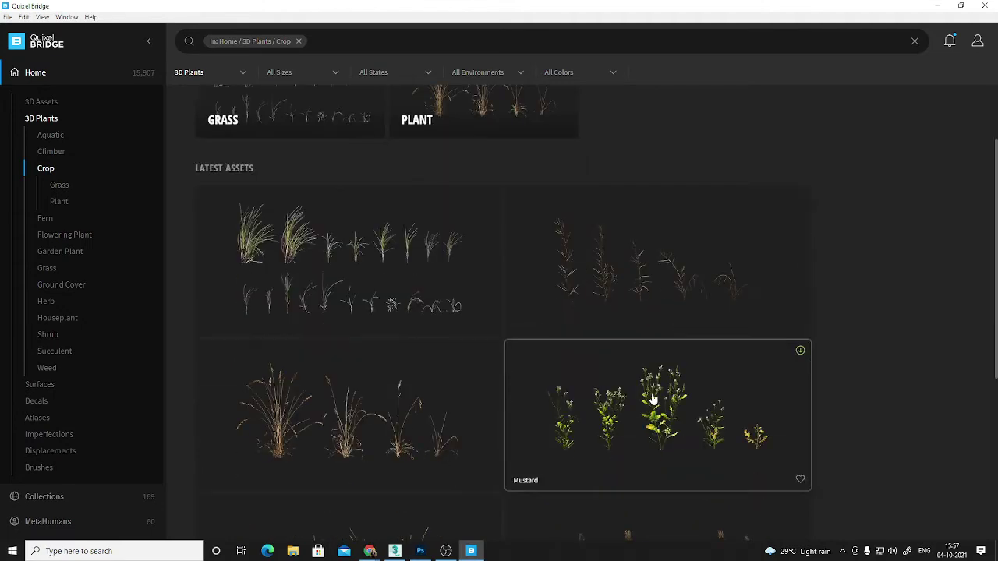
{"action": "left_click", "coordinate": [865, 426]}
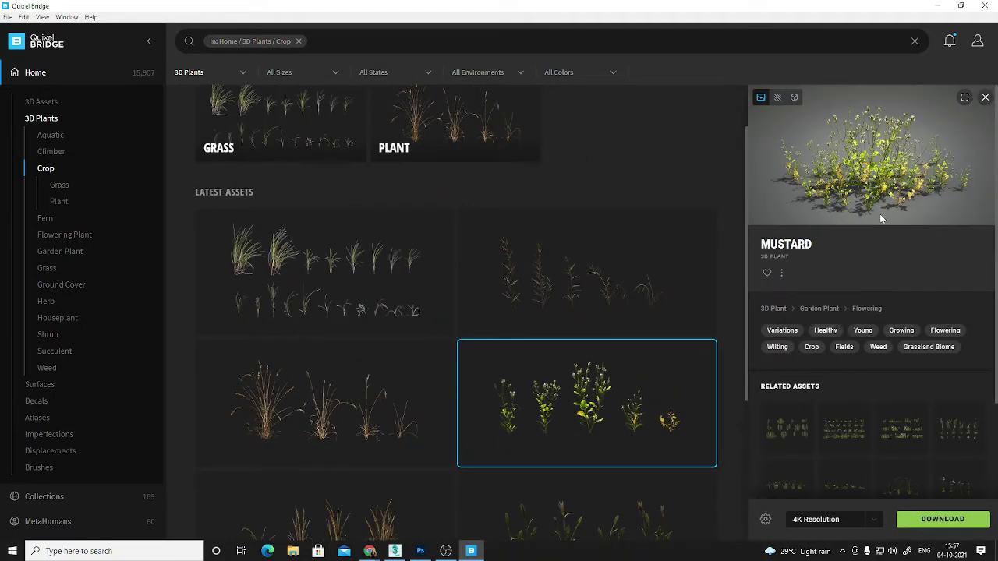
{"action": "scroll", "coordinate": [677, 331], "scroll_direction": "down", "scroll_amount": 2}
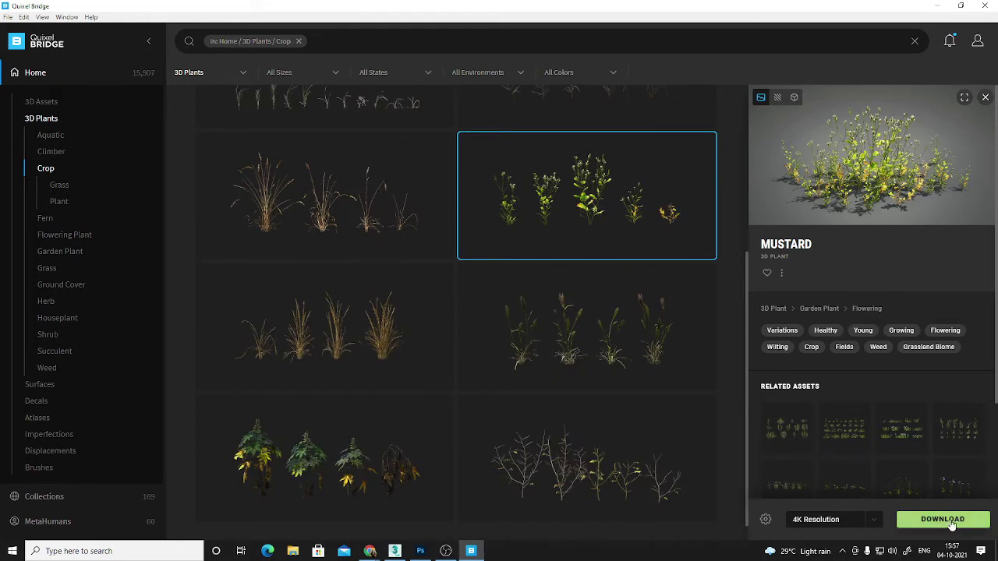
Download the Mustard plant at 2K Resolution.
{"action": "left_click", "coordinate": [817, 523]}
{"action": "left_click", "coordinate": [820, 477]}
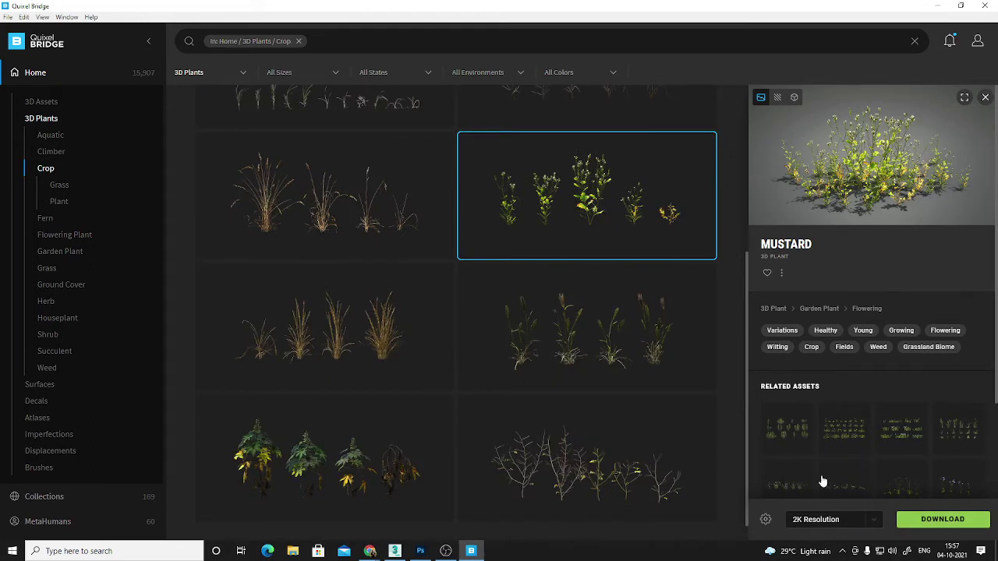
{"action": "left_click", "coordinate": [942, 520]}
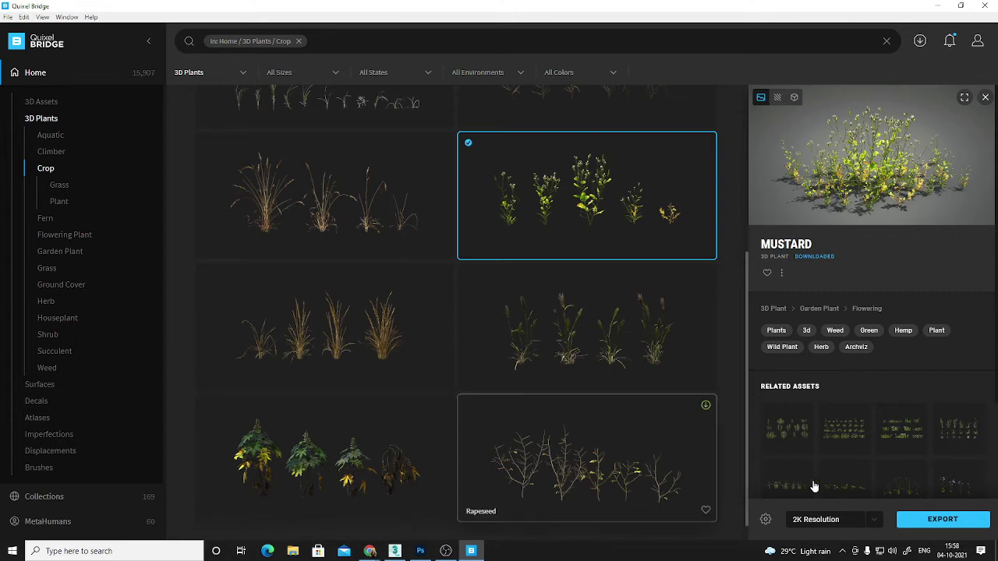
Open the downloaded Mustard asset's file location and minimise Quixel Bridge.
{"action": "right_click", "coordinate": [607, 190]}
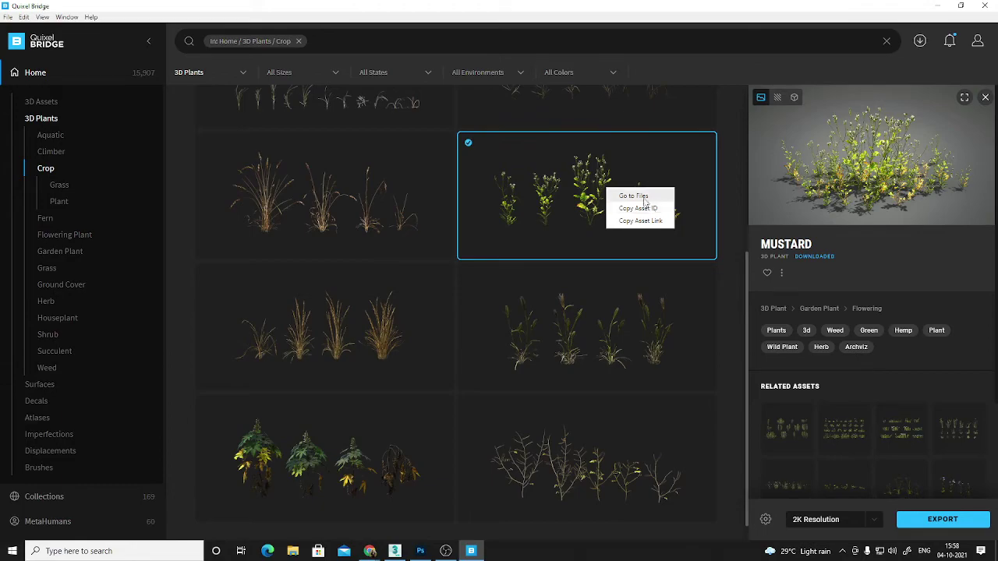
{"action": "left_click", "coordinate": [648, 208]}
{"action": "left_click", "coordinate": [939, 6]}
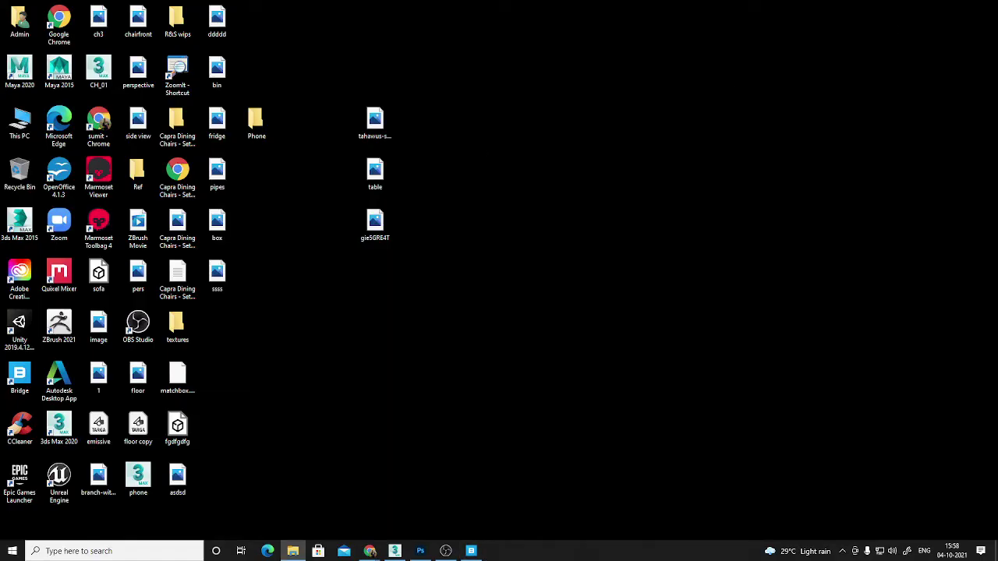
Switch to 3ds Max and start a completely new scene in place of the potted plant.
{"action": "left_click", "coordinate": [394, 551]}
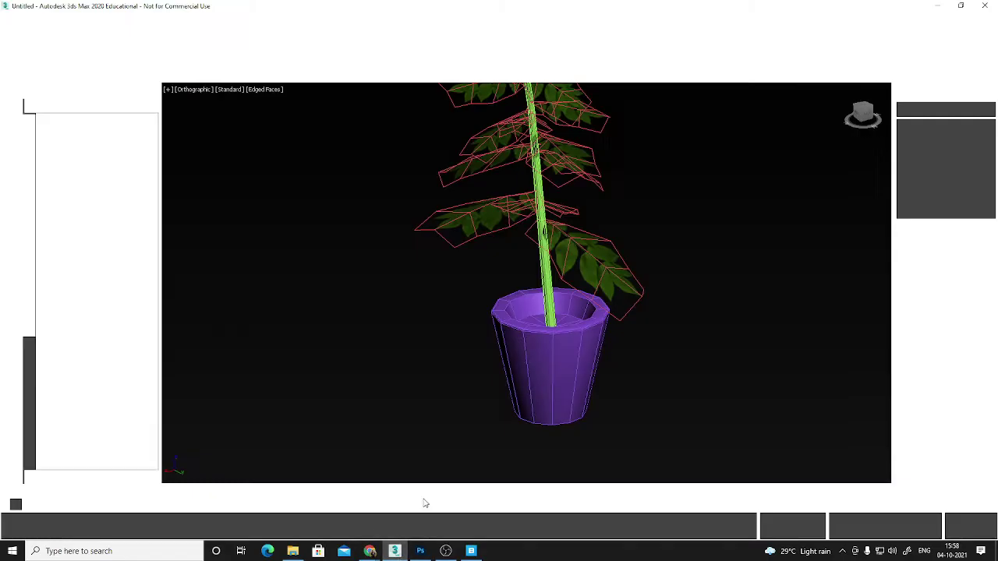
{"action": "left_click", "coordinate": [11, 18]}
{"action": "mouse_move", "coordinate": [23, 35]}
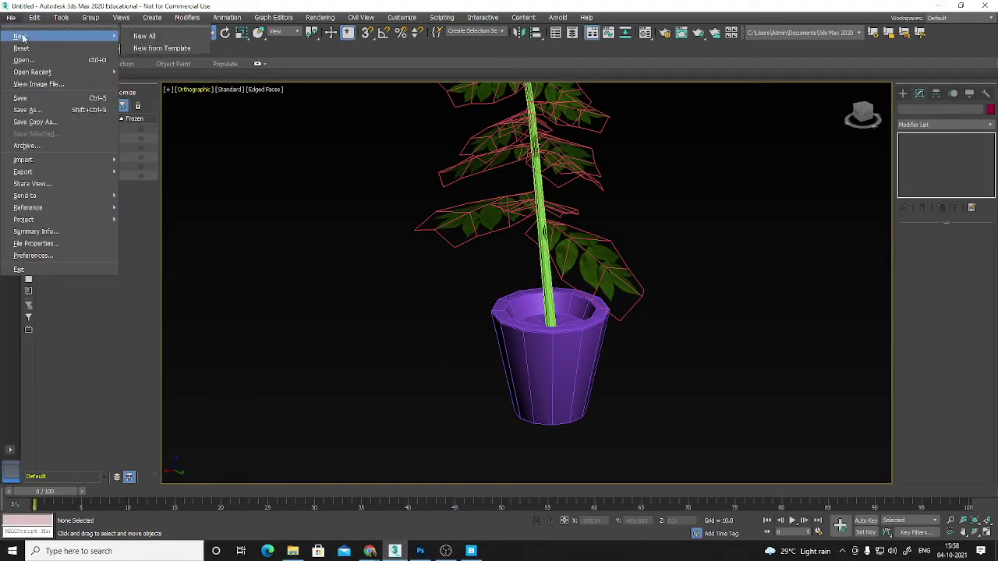
{"action": "left_click", "coordinate": [132, 35]}
{"action": "left_click", "coordinate": [503, 291]}
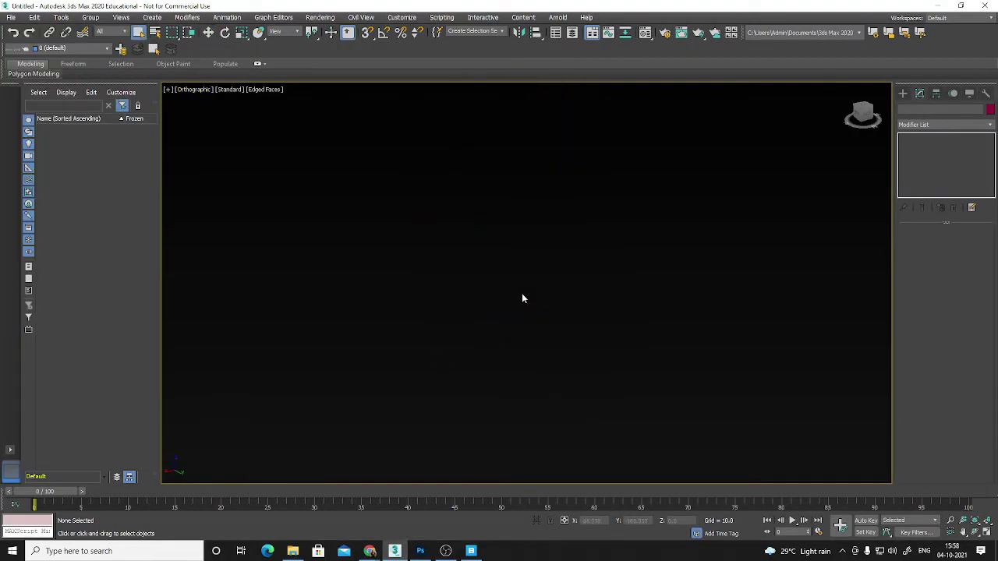
Import the Var1_LOD0 FBX model from the Mustard asset's Var1 folder with the default import options.
{"action": "key", "text": "alt+Tab"}
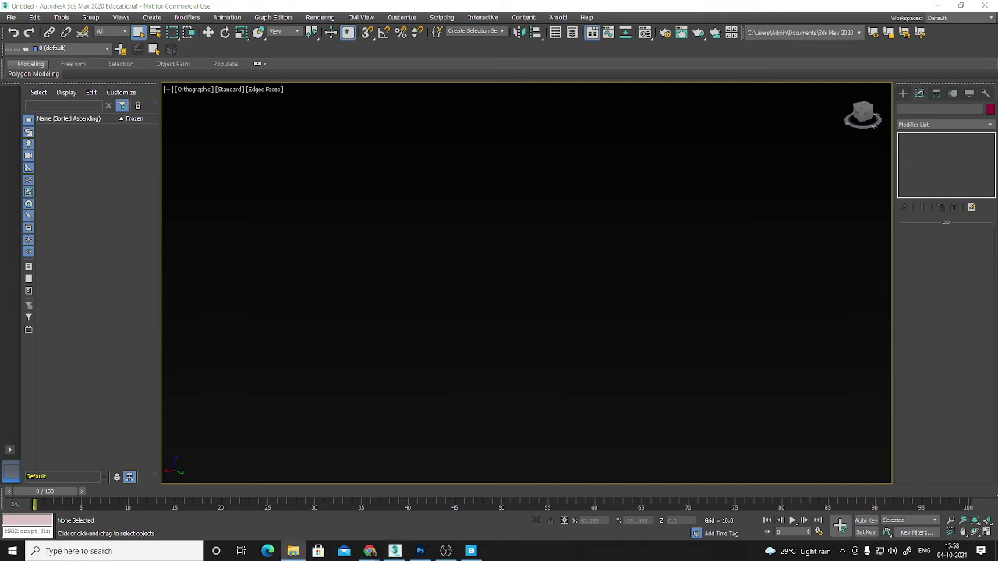
{"action": "left_click", "coordinate": [12, 17]}
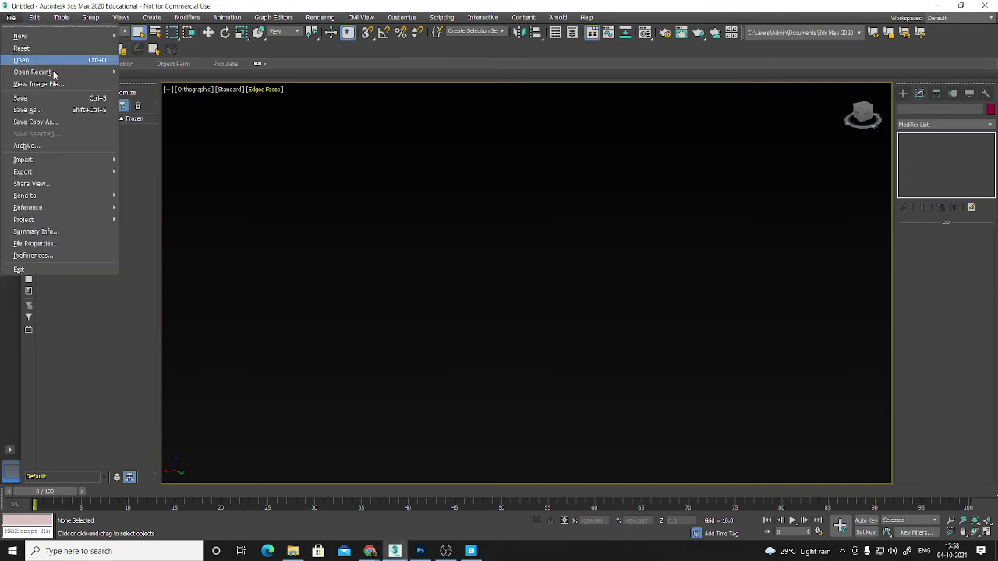
{"action": "mouse_move", "coordinate": [53, 163]}
{"action": "left_click", "coordinate": [161, 161]}
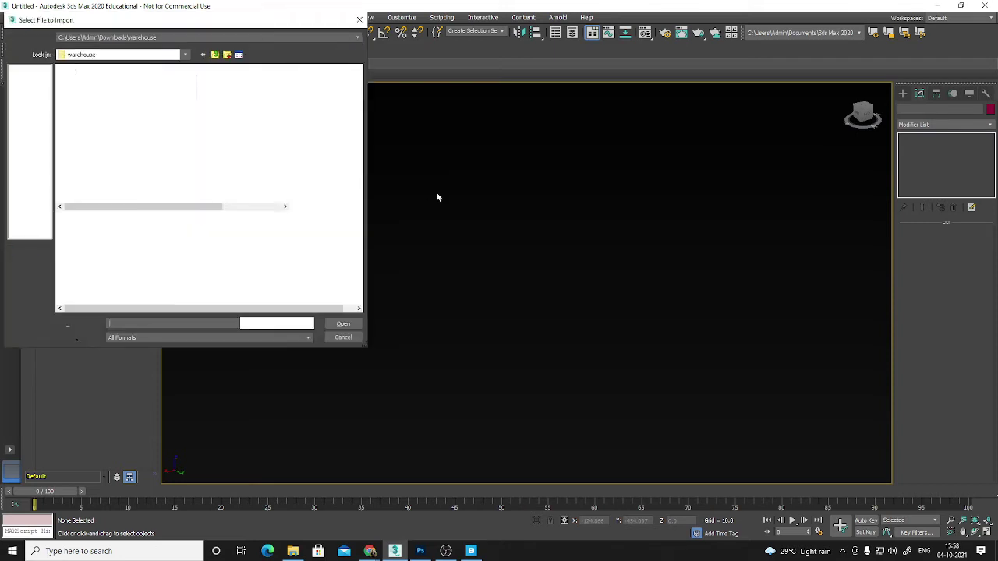
{"action": "left_click", "coordinate": [343, 323]}
{"action": "left_click", "coordinate": [83, 81]}
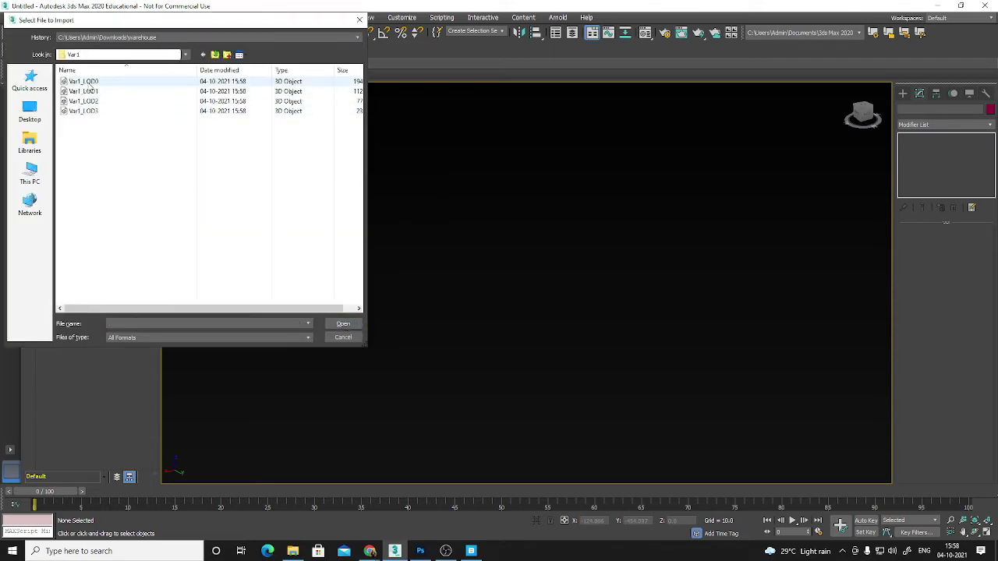
{"action": "left_click", "coordinate": [343, 324]}
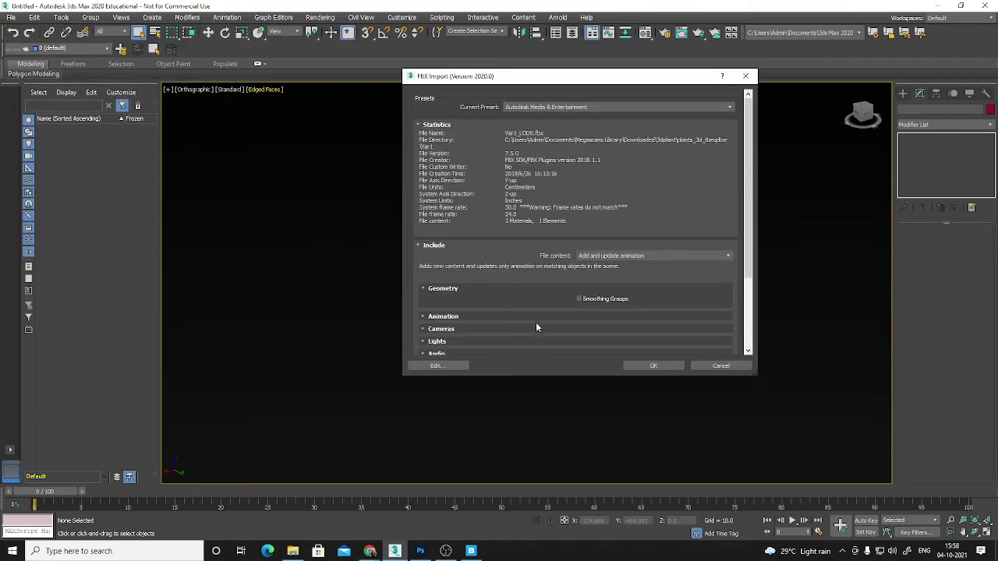
{"action": "left_click", "coordinate": [654, 366]}
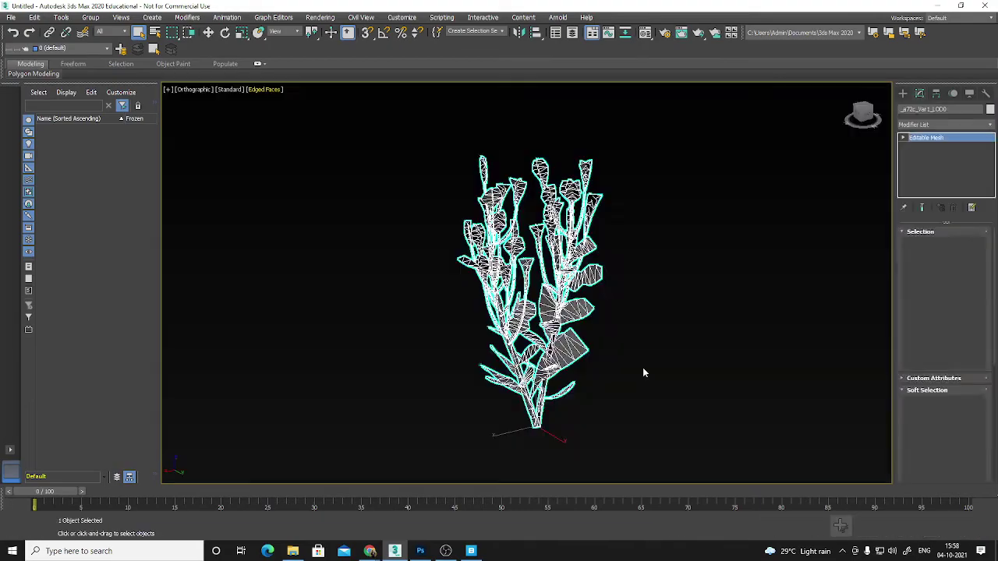
Apply the 2K Albedo texture to the imported plant mesh, hide the edged faces, and deselect the plant.
{"action": "middle_click_drag", "start_coordinate": [664, 366], "coordinate": [545, 365], "text": "alt"}
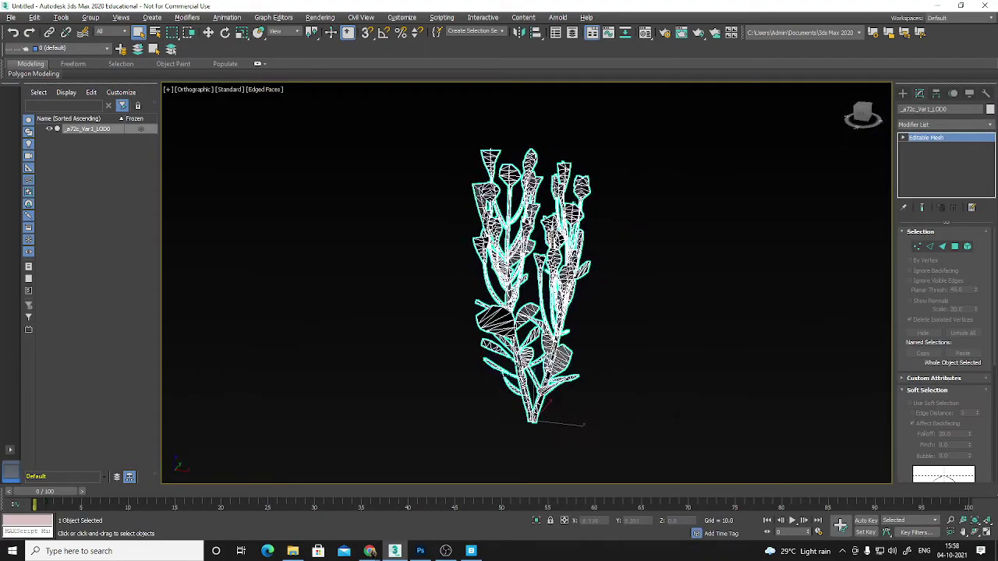
{"action": "scroll", "coordinate": [561, 351], "scroll_direction": "up", "scroll_amount": 10}
{"action": "middle_click_drag", "start_coordinate": [595, 300], "coordinate": [419, 307], "text": "alt"}
{"action": "scroll", "coordinate": [448, 316], "scroll_direction": "up", "scroll_amount": 5}
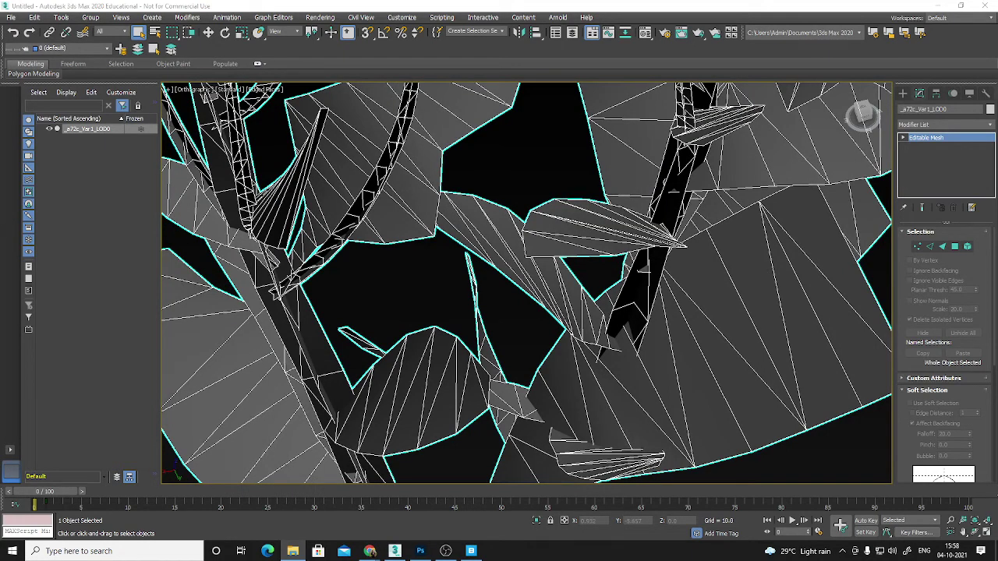
{"action": "scroll", "coordinate": [406, 292], "scroll_direction": "down", "scroll_amount": 10}
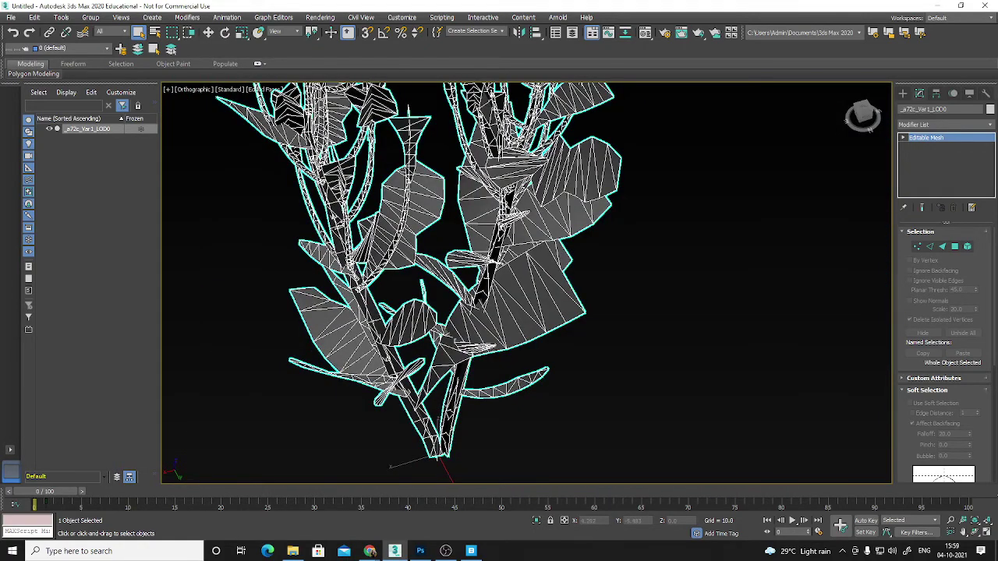
{"action": "left_click_drag", "start_coordinate": [0, 187], "coordinate": [408, 233]}
{"action": "middle_click_drag", "start_coordinate": [595, 321], "coordinate": [452, 306], "text": "alt"}
{"action": "key", "text": "F4"}
{"action": "left_click", "coordinate": [637, 267]}
Load the textured plant's material into the fourth sample slot of the Material Editor.
{"action": "scroll", "coordinate": [491, 296], "scroll_direction": "up", "scroll_amount": 8}
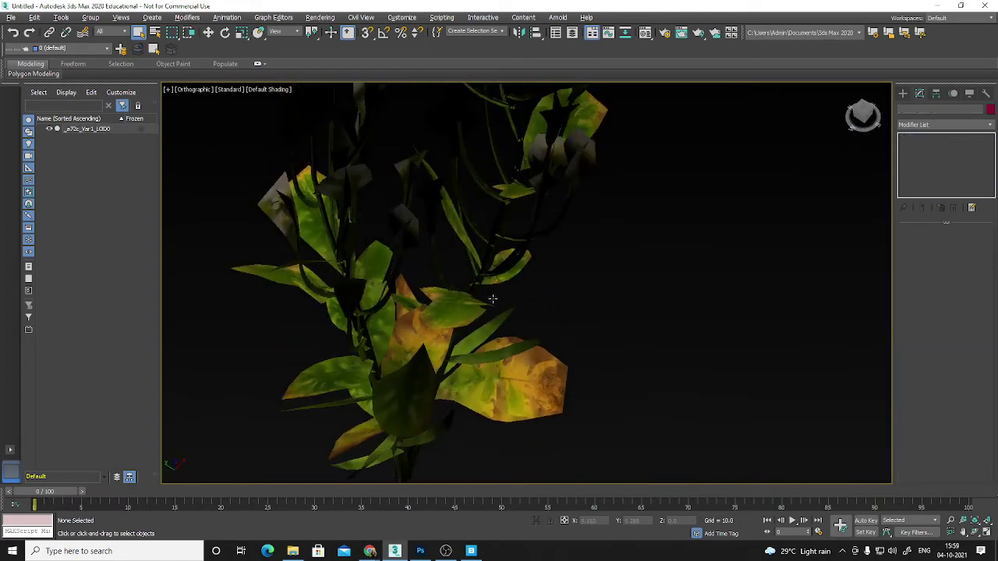
{"action": "scroll", "coordinate": [514, 331], "scroll_direction": "up", "scroll_amount": 5}
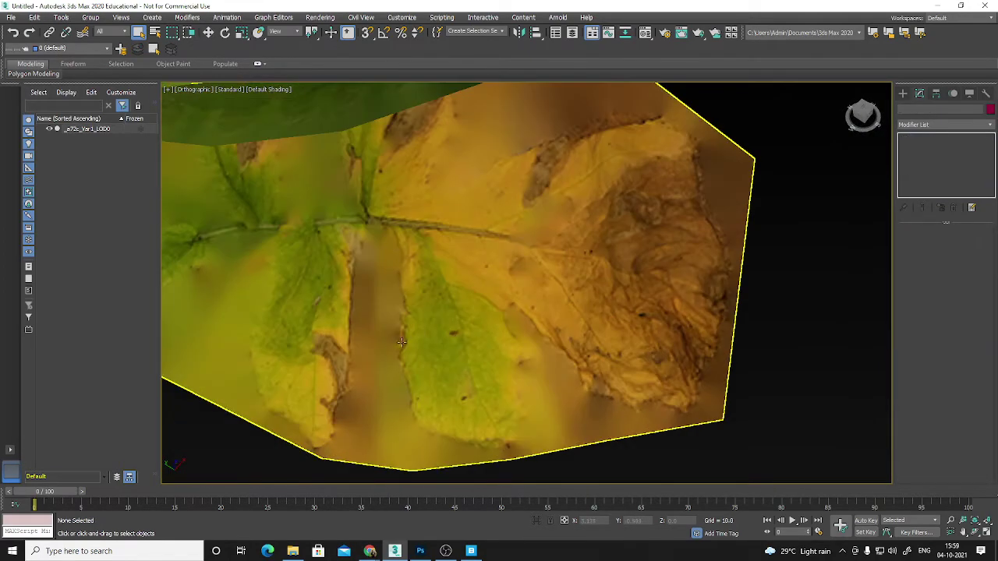
{"action": "scroll", "coordinate": [612, 382], "scroll_direction": "up", "scroll_amount": 3}
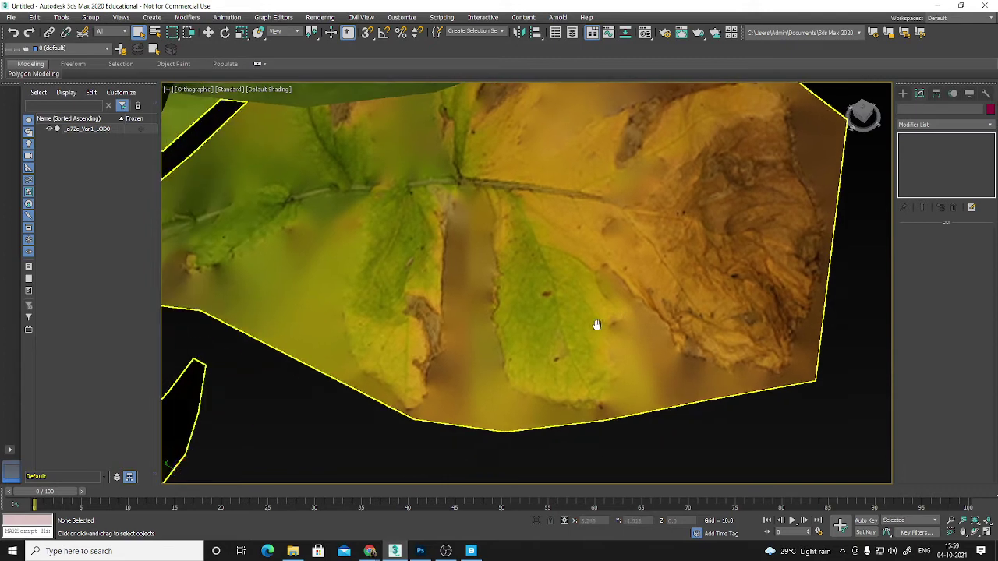
{"action": "left_click", "coordinate": [545, 280]}
{"action": "key", "text": "m"}
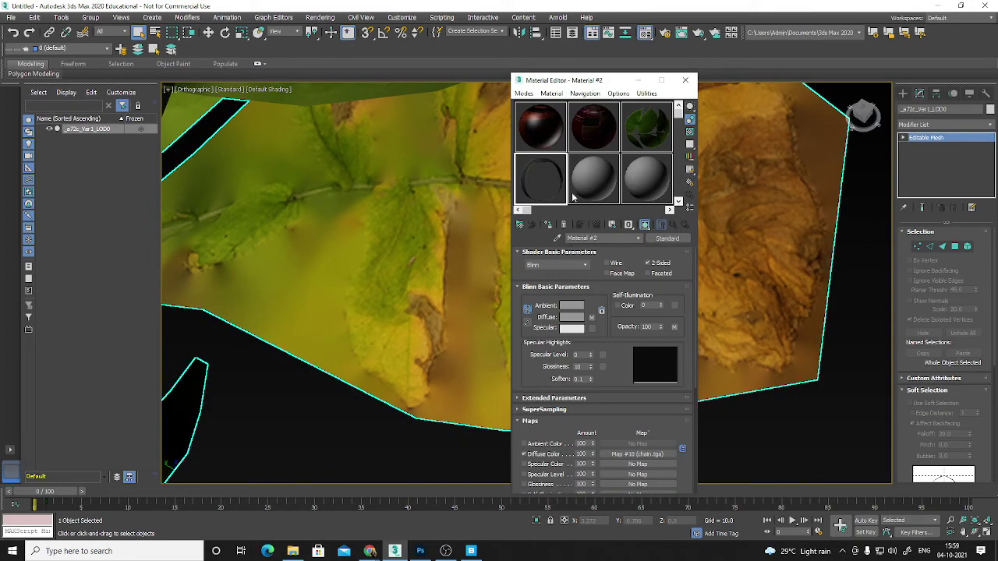
{"action": "left_click", "coordinate": [467, 233]}
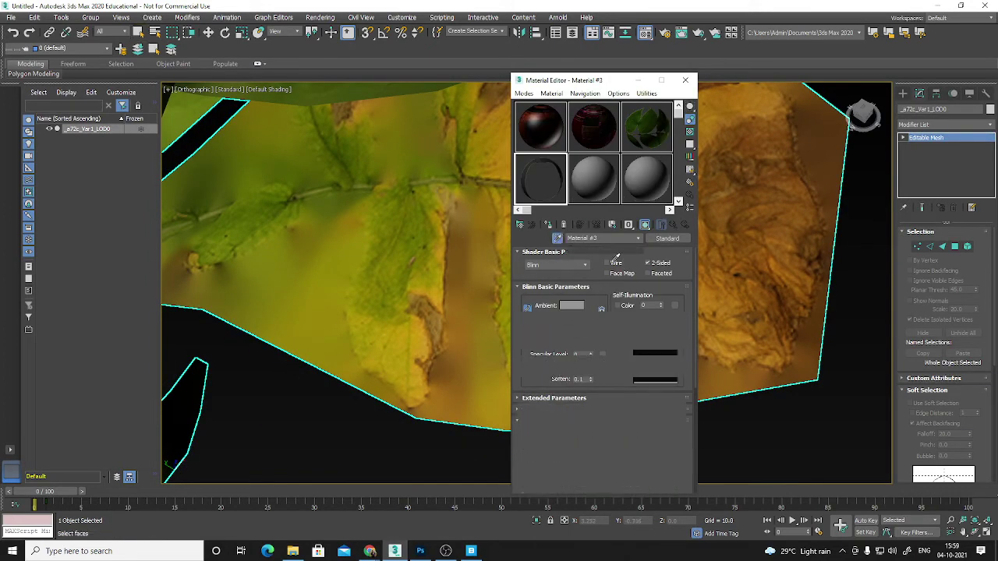
Assign the Mustard asset's opacity texture to the material's Opacity map and close the Material Editor.
{"action": "left_click", "coordinate": [538, 422]}
{"action": "scroll", "coordinate": [627, 399], "scroll_direction": "down", "scroll_amount": 3}
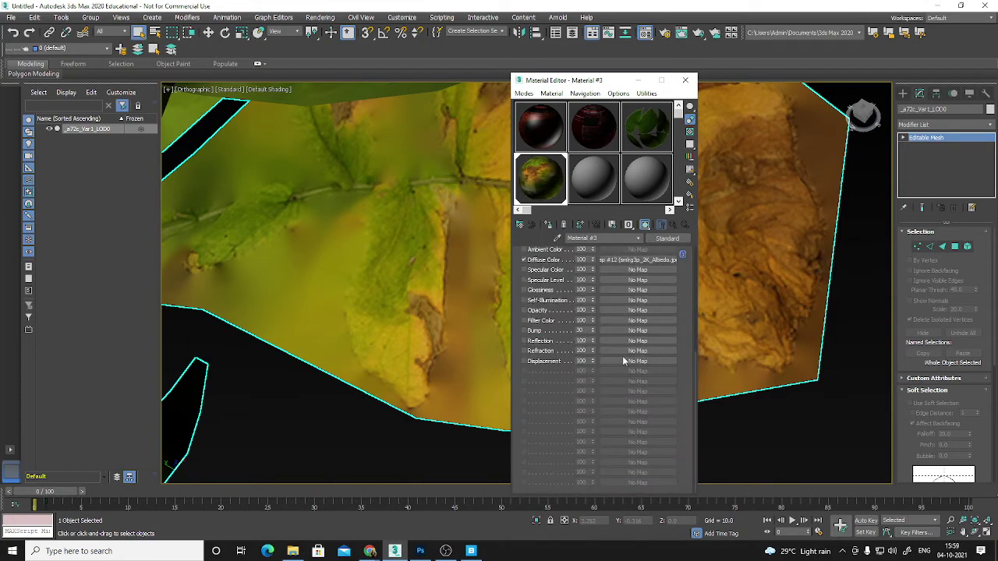
{"action": "left_click", "coordinate": [629, 313]}
{"action": "left_click", "coordinate": [640, 105]}
{"action": "left_click_drag", "start_coordinate": [54, 201], "coordinate": [631, 310]}
{"action": "left_click", "coordinate": [686, 79]}
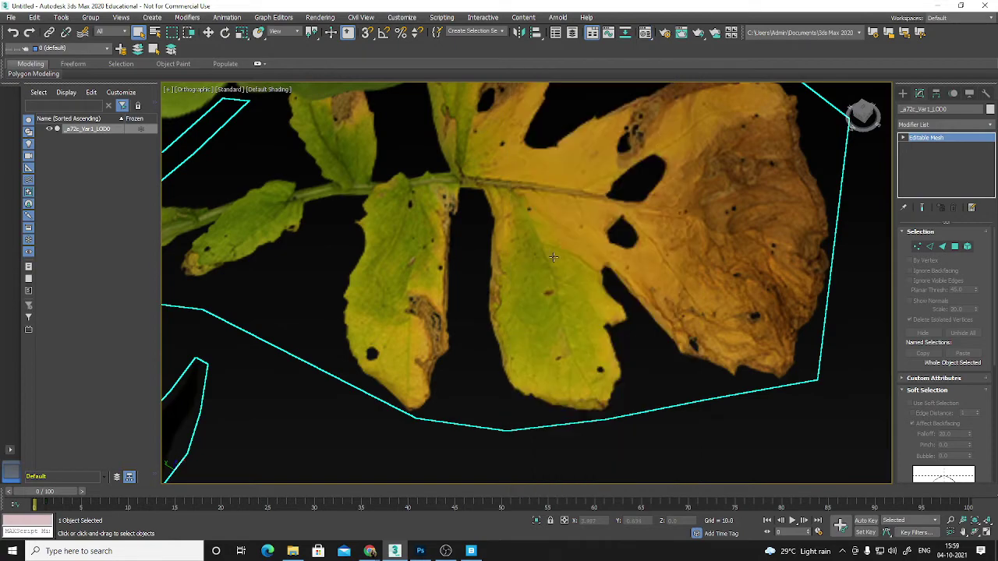
Deselect the Mustard plant and examine its textured leaves, stems and flowers from several angles and distances.
{"action": "middle_click_drag", "start_coordinate": [830, 402], "coordinate": [813, 423]}
{"action": "left_click", "coordinate": [837, 448]}
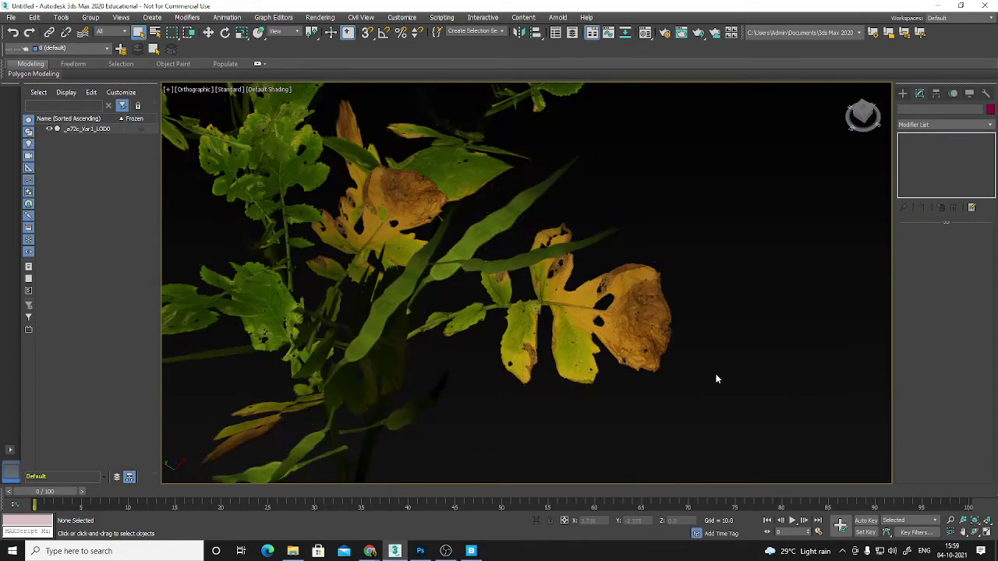
{"action": "middle_click_drag", "start_coordinate": [688, 383], "coordinate": [836, 322]}
{"action": "scroll", "coordinate": [709, 370], "scroll_direction": "down", "scroll_amount": 3}
{"action": "scroll", "coordinate": [665, 323], "scroll_direction": "up", "scroll_amount": 3}
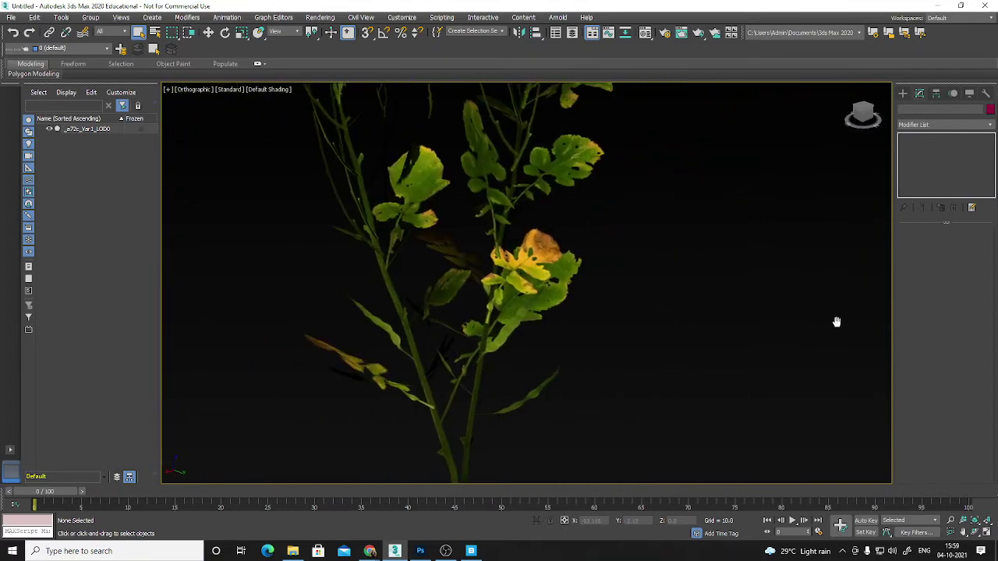
{"action": "left_click", "coordinate": [570, 286]}
{"action": "middle_click_drag", "start_coordinate": [731, 316], "coordinate": [776, 298], "text": "alt"}
{"action": "left_click", "coordinate": [671, 305]}
{"action": "middle_click_drag", "start_coordinate": [672, 304], "coordinate": [663, 260], "text": "alt"}
{"action": "scroll", "coordinate": [627, 266], "scroll_direction": "down", "scroll_amount": 4}
{"action": "middle_click_drag", "start_coordinate": [767, 271], "coordinate": [615, 400]}
{"action": "scroll", "coordinate": [640, 367], "scroll_direction": "down", "scroll_amount": 2}
{"action": "scroll", "coordinate": [646, 297], "scroll_direction": "up", "scroll_amount": 4}
{"action": "middle_click_drag", "start_coordinate": [645, 256], "coordinate": [687, 310]}
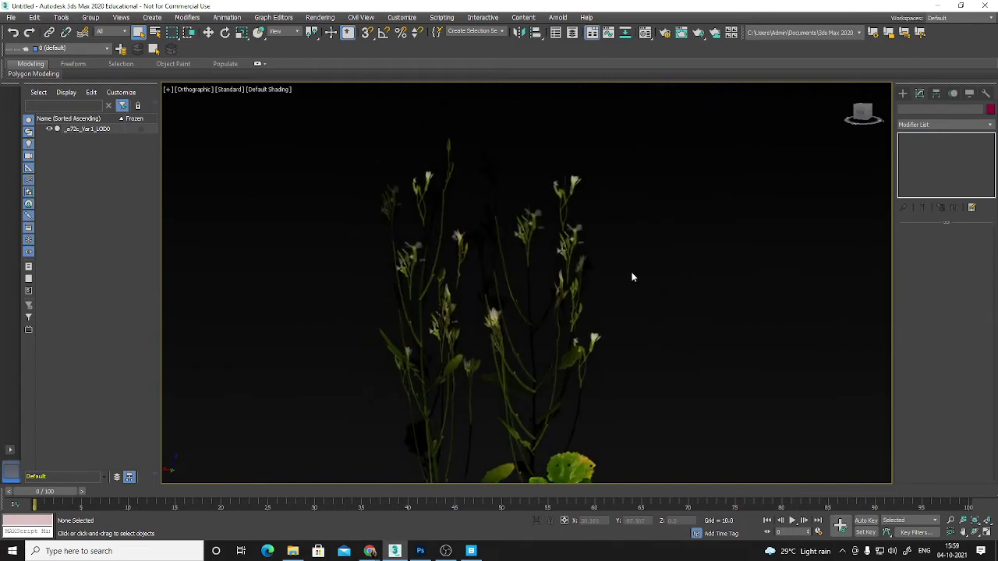
{"action": "scroll", "coordinate": [633, 277], "scroll_direction": "up", "scroll_amount": 3}
{"action": "middle_click_drag", "start_coordinate": [638, 281], "coordinate": [685, 299]}
Show the Mustard plant's edged faces to examine the mesh planes around its flowers, and restore shading without edges.
{"action": "left_click", "coordinate": [601, 165]}
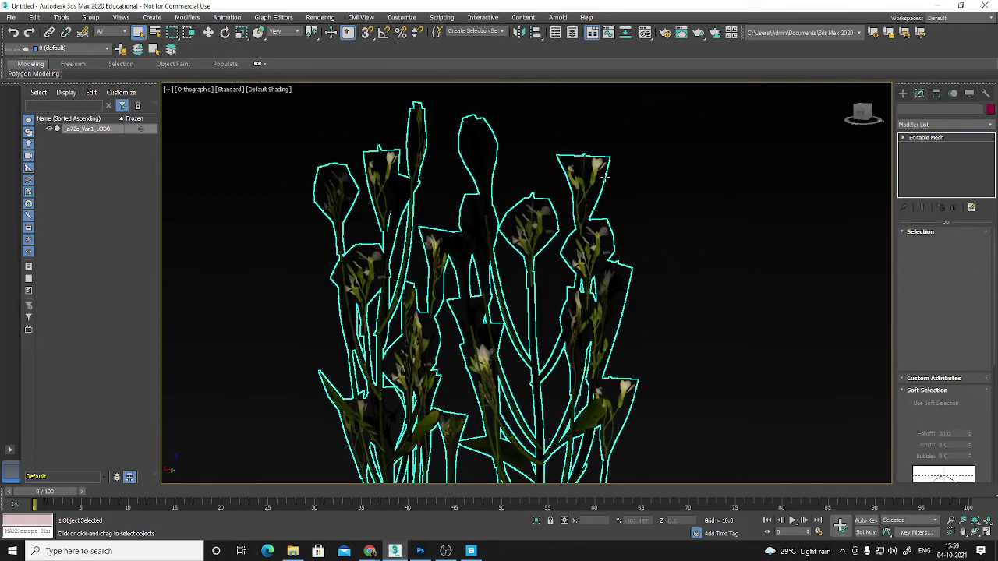
{"action": "middle_click_drag", "start_coordinate": [684, 196], "coordinate": [516, 209], "text": "alt"}
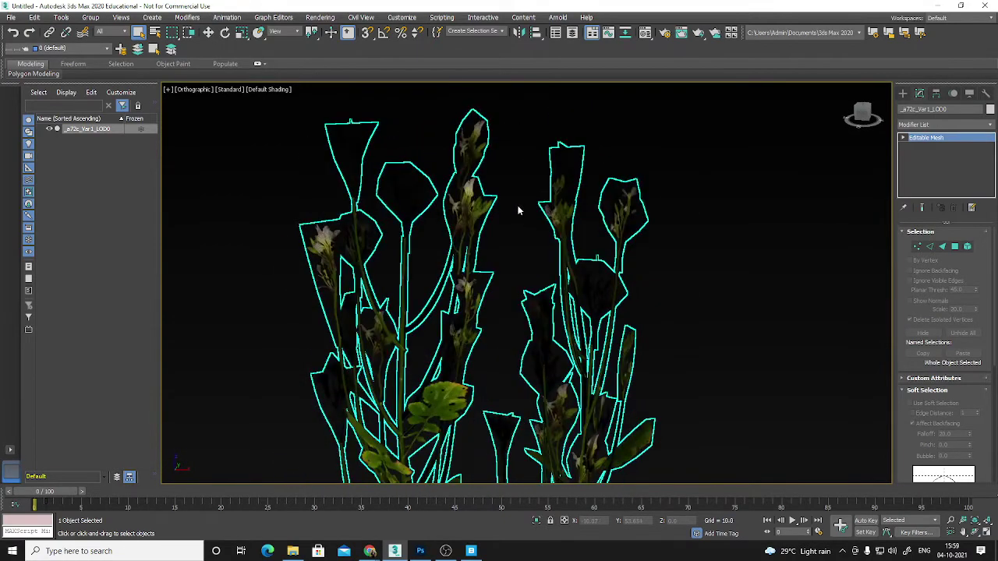
{"action": "key", "text": "F4"}
{"action": "mouse_move", "coordinate": [411, 162]}
{"action": "middle_mouse_down", "text": "alt"}
{"action": "mouse_move", "coordinate": [399, 187]}
{"action": "mouse_move", "coordinate": [406, 203]}
{"action": "mouse_move", "coordinate": [438, 212]}
{"action": "mouse_move", "coordinate": [390, 205]}
{"action": "middle_mouse_up", "text": "alt"}
{"action": "scroll", "coordinate": [405, 203], "scroll_direction": "up", "scroll_amount": 4}
{"action": "middle_click_drag", "start_coordinate": [538, 127], "coordinate": [533, 157]}
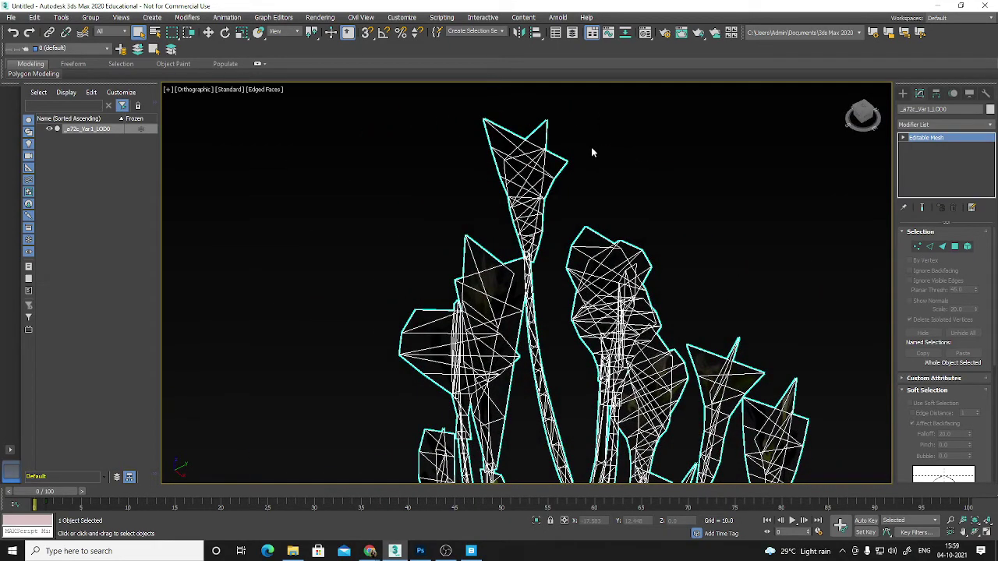
{"action": "left_click", "coordinate": [617, 133]}
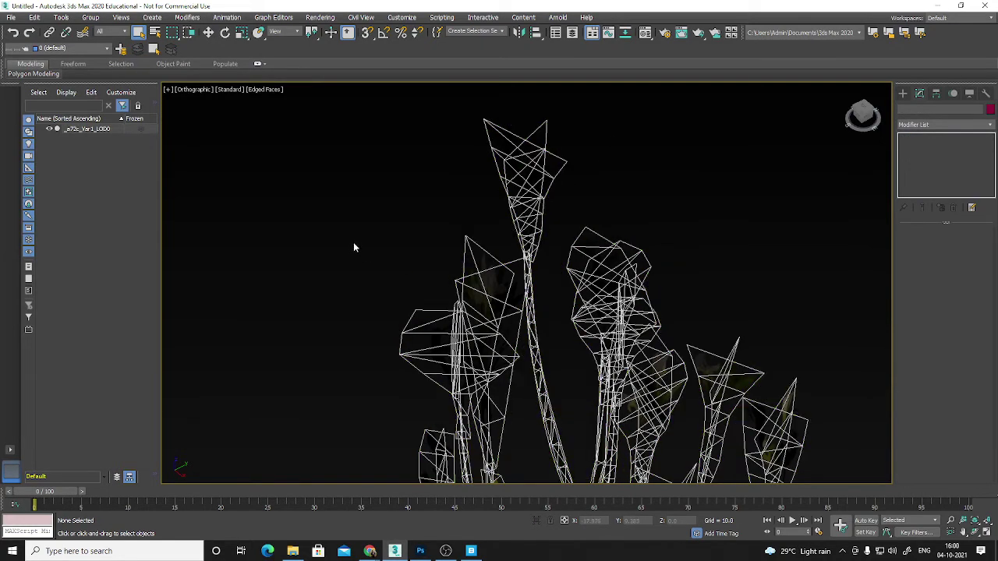
{"action": "middle_click_drag", "start_coordinate": [651, 265], "coordinate": [607, 183]}
{"action": "key", "text": "F4"}
{"action": "scroll", "coordinate": [647, 227], "scroll_direction": "down", "scroll_amount": 6}
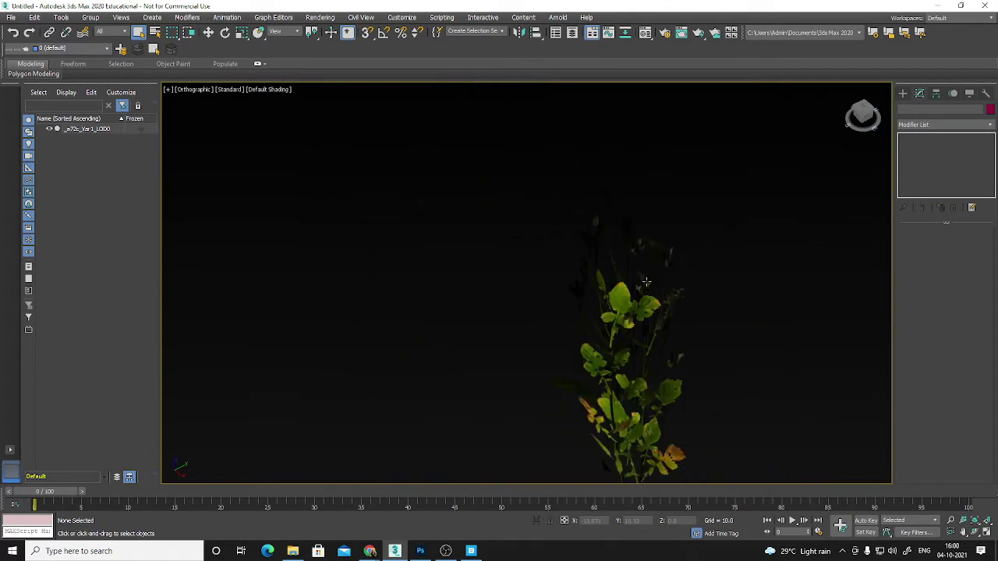
Set the viewport shading to Flat Color and view the whole Mustard plant.
{"action": "mouse_move", "coordinate": [633, 326]}
{"action": "middle_mouse_down"}
{"action": "mouse_move", "coordinate": [541, 319]}
{"action": "mouse_move", "coordinate": [590, 289]}
{"action": "middle_mouse_up"}
{"action": "scroll", "coordinate": [541, 319], "scroll_direction": "down", "scroll_amount": 5}
{"action": "middle_click_drag", "start_coordinate": [591, 289], "coordinate": [582, 260], "text": "alt"}
{"action": "left_click", "coordinate": [230, 89]}
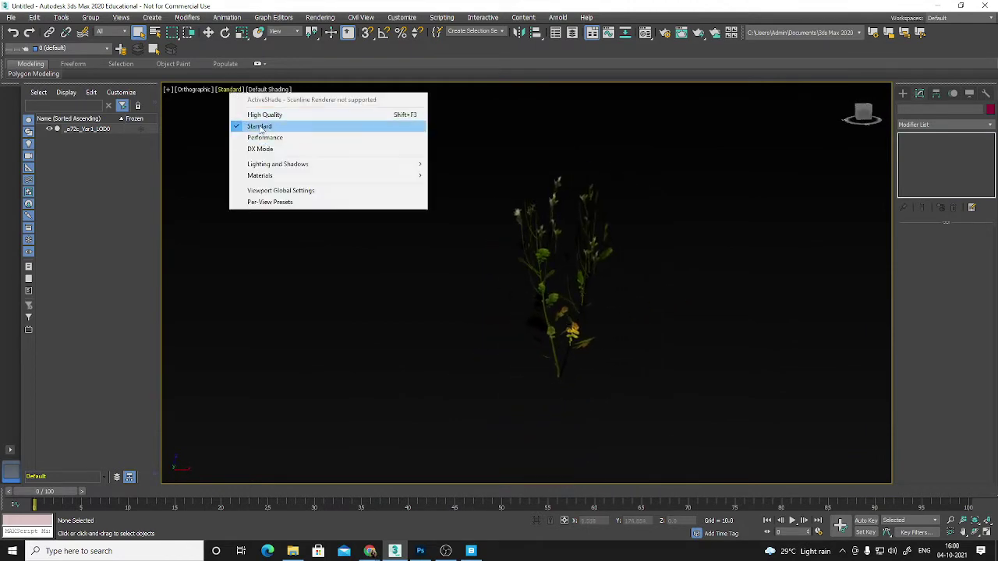
{"action": "left_click", "coordinate": [276, 90]}
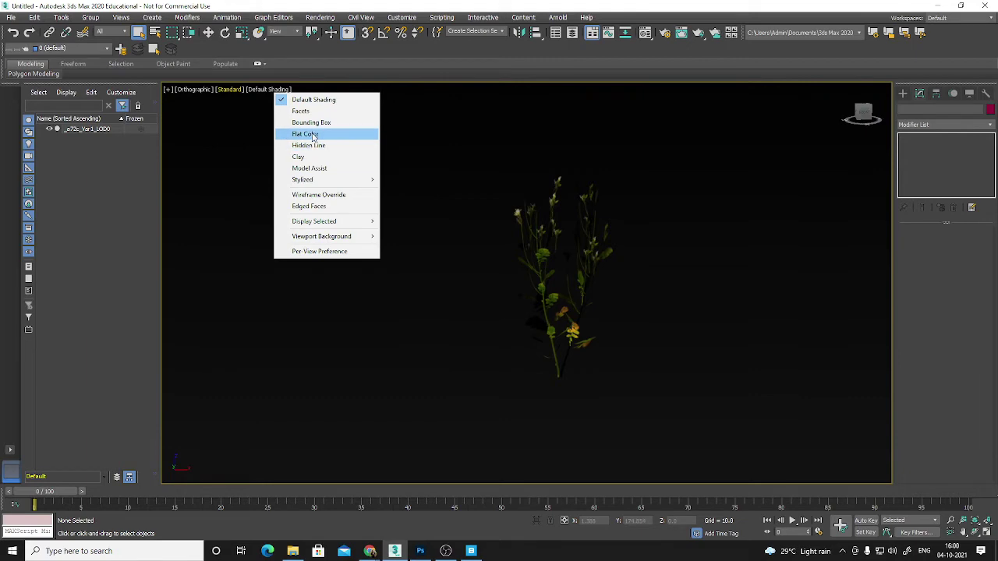
{"action": "left_click", "coordinate": [305, 134]}
{"action": "middle_click_drag", "start_coordinate": [644, 286], "coordinate": [544, 260], "text": "alt"}
{"action": "scroll", "coordinate": [544, 261], "scroll_direction": "up", "scroll_amount": 3}
{"action": "middle_click_drag", "start_coordinate": [717, 282], "coordinate": [628, 280]}
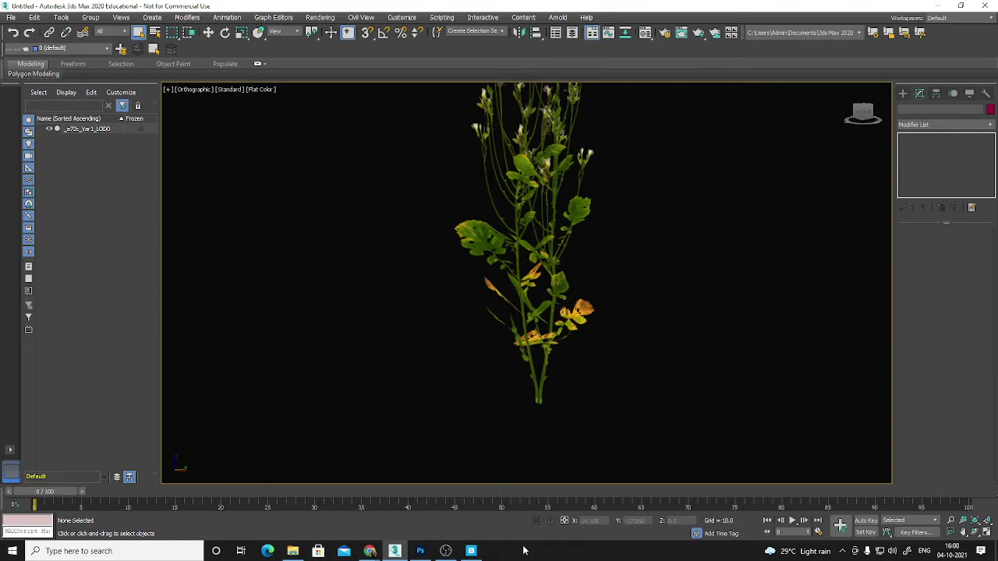
Switch to Quixel Bridge and browse the Shrub category of 3D Plants.
{"action": "left_click", "coordinate": [471, 551]}
{"action": "scroll", "coordinate": [408, 315], "scroll_direction": "up", "scroll_amount": 1}
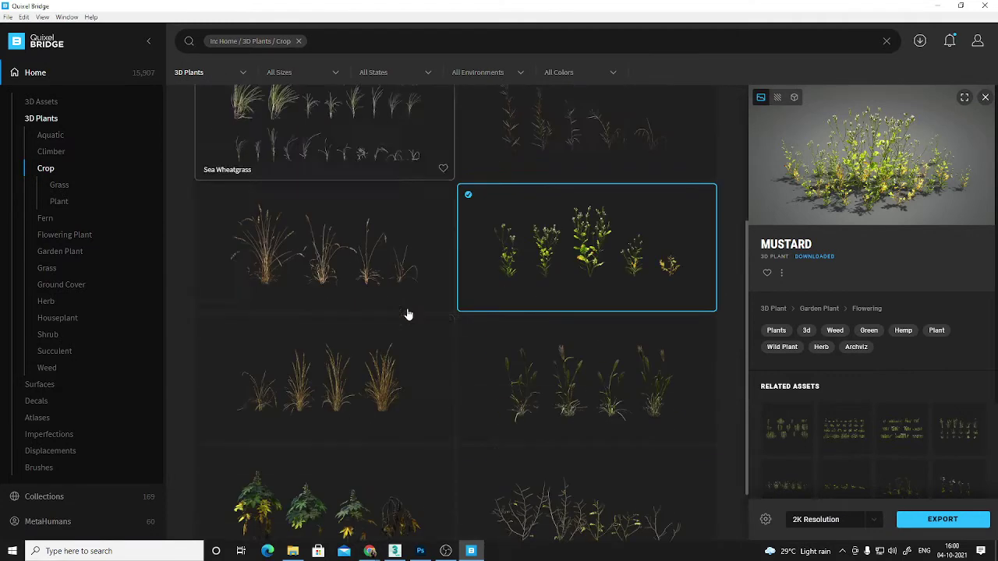
{"action": "scroll", "coordinate": [403, 312], "scroll_direction": "down", "scroll_amount": 2}
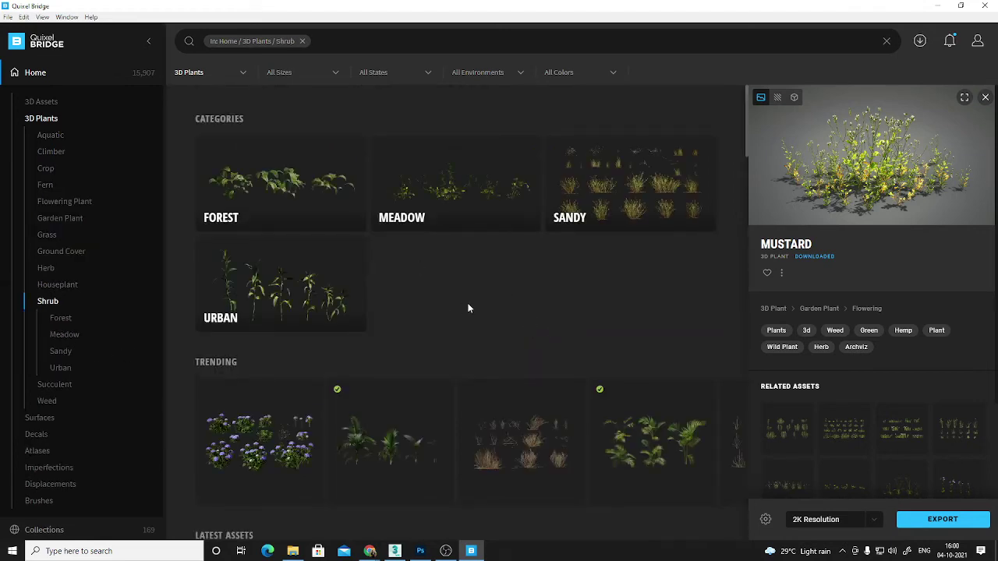
{"action": "scroll", "coordinate": [590, 363], "scroll_direction": "down", "scroll_amount": 5}
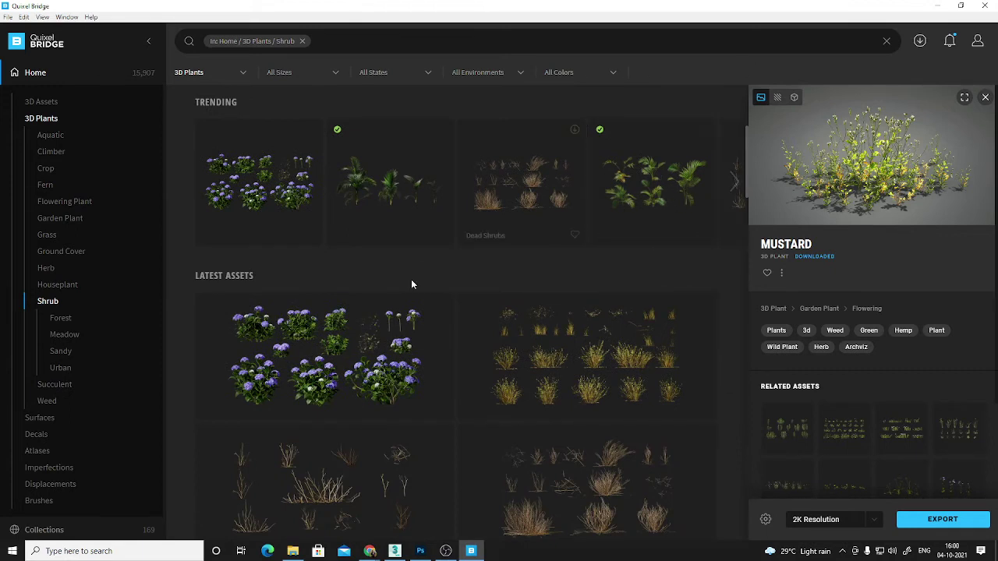
Download the Bigleaf Hydrangea asset at 2K resolution and open its files folder.
{"action": "left_click", "coordinate": [358, 378]}
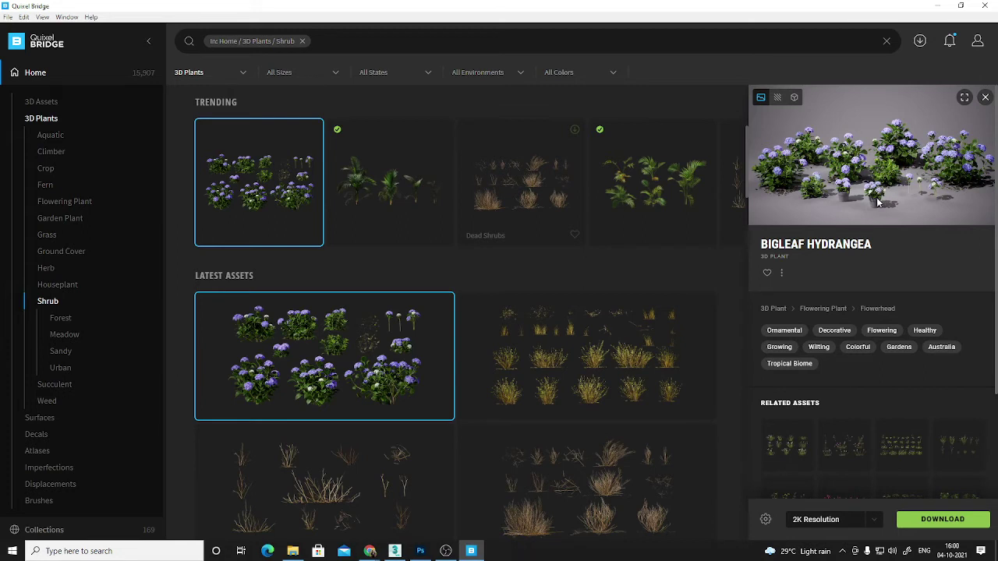
{"action": "left_click", "coordinate": [932, 521]}
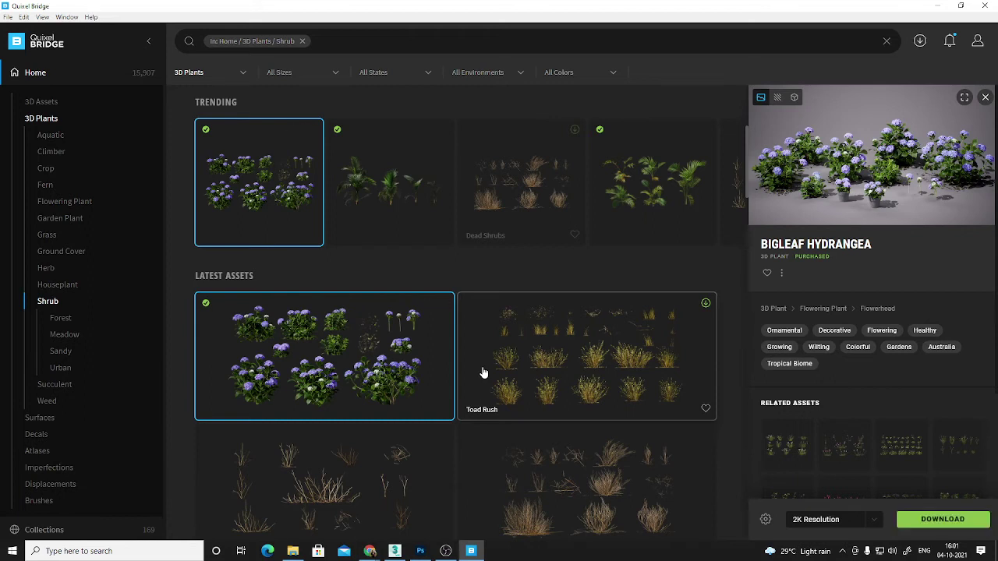
{"action": "right_click", "coordinate": [364, 322]}
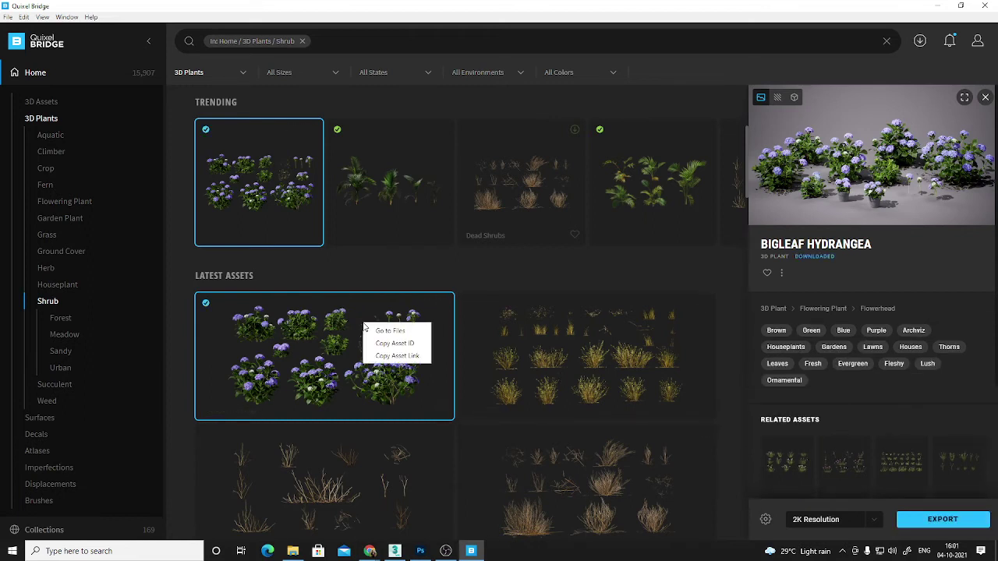
{"action": "left_click", "coordinate": [392, 333]}
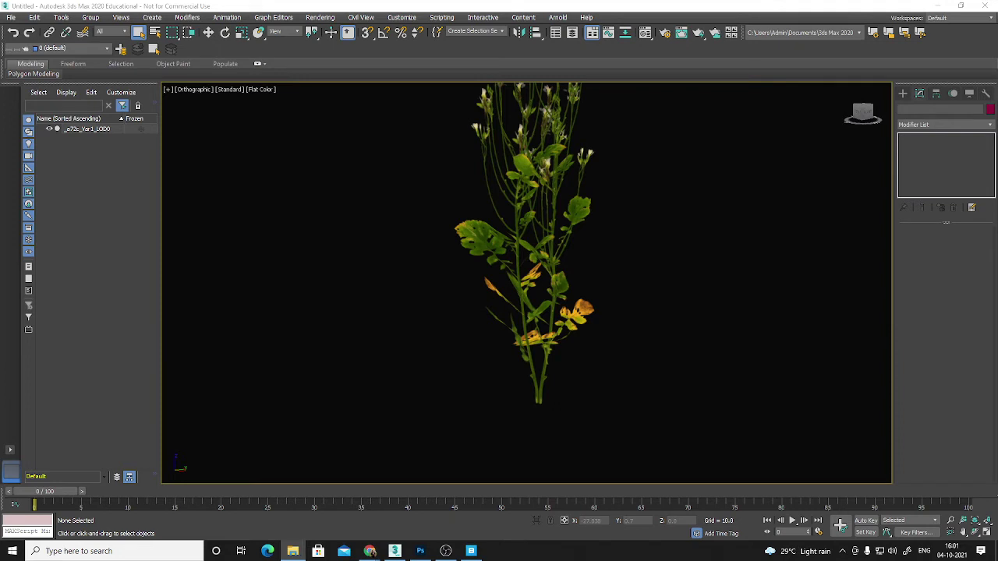
Import the hydrangea's Var1_LOD0 model into the 3ds Max scene and place it beside the Mustard plant.
{"action": "left_click_drag", "start_coordinate": [327, 397], "coordinate": [411, 401]}
{"action": "left_click", "coordinate": [456, 408]}
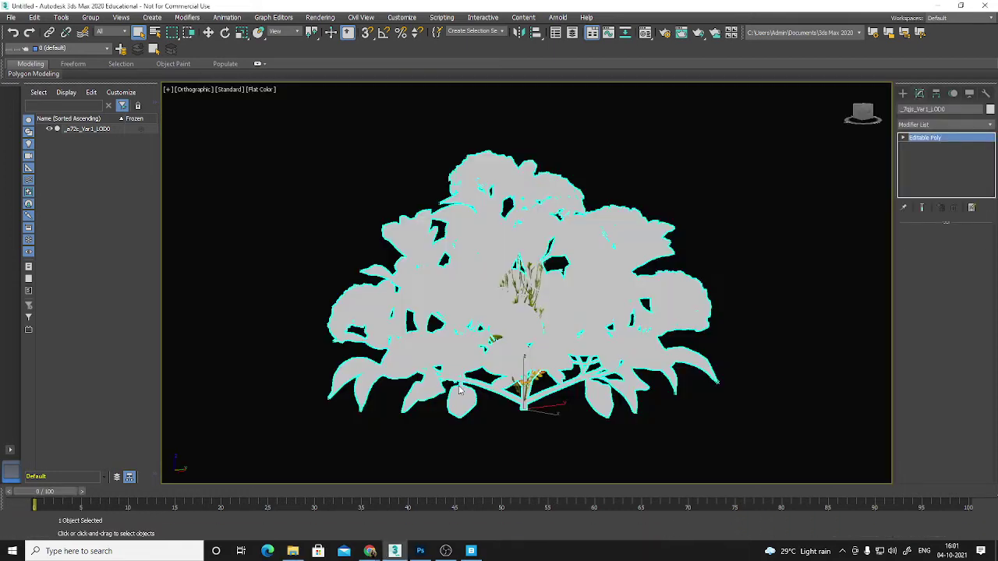
{"action": "left_click_drag", "start_coordinate": [396, 403], "coordinate": [356, 383]}
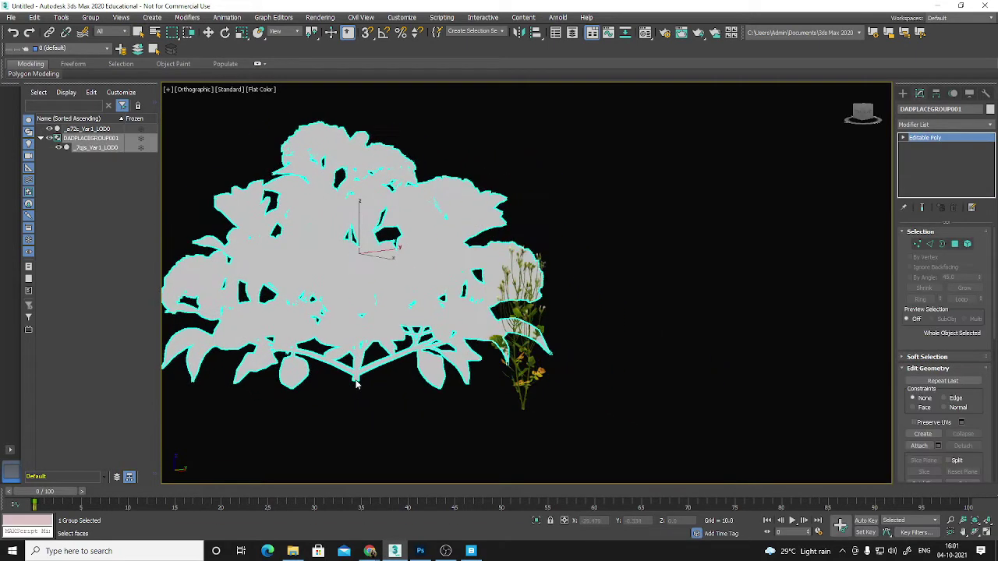
Move the Mustard plant about 29 units along X, clear of the hydrangea.
{"action": "left_click", "coordinate": [527, 382]}
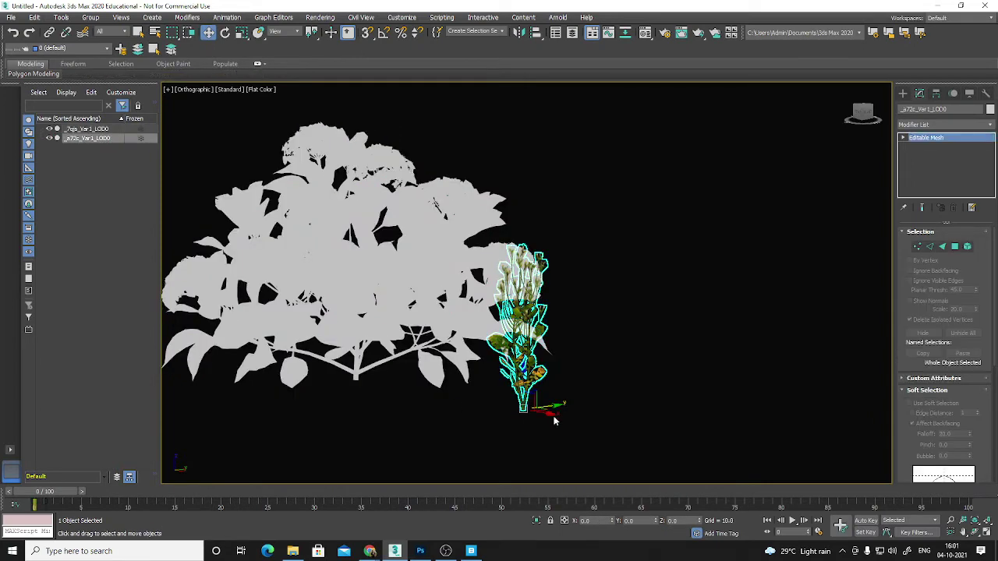
{"action": "left_click_drag", "start_coordinate": [548, 414], "coordinate": [692, 437]}
{"action": "middle_click_drag", "start_coordinate": [351, 304], "coordinate": [517, 321]}
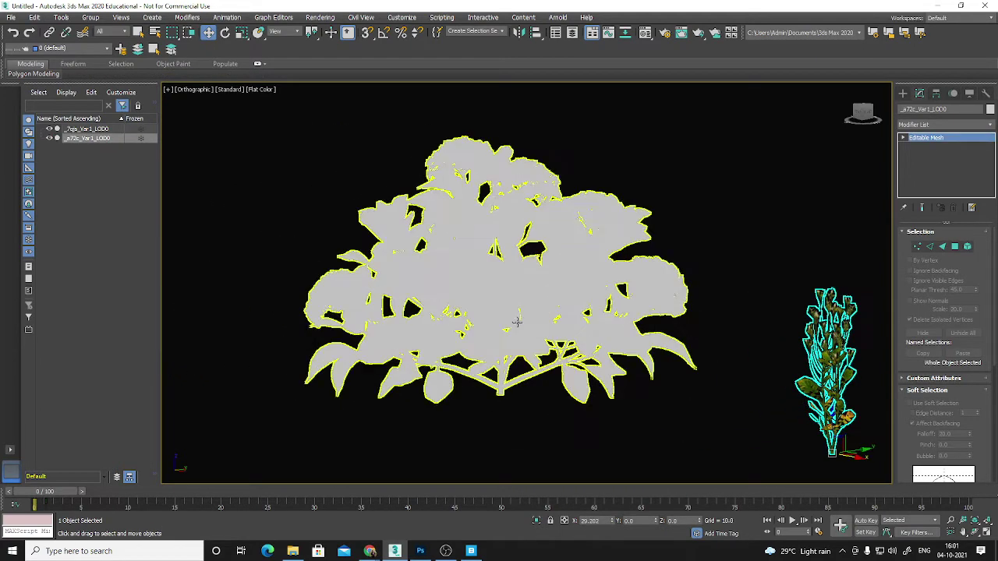
Apply the hydrangea's 2K Albedo texture to the imported mesh and show its edged faces.
{"action": "left_click", "coordinate": [516, 321]}
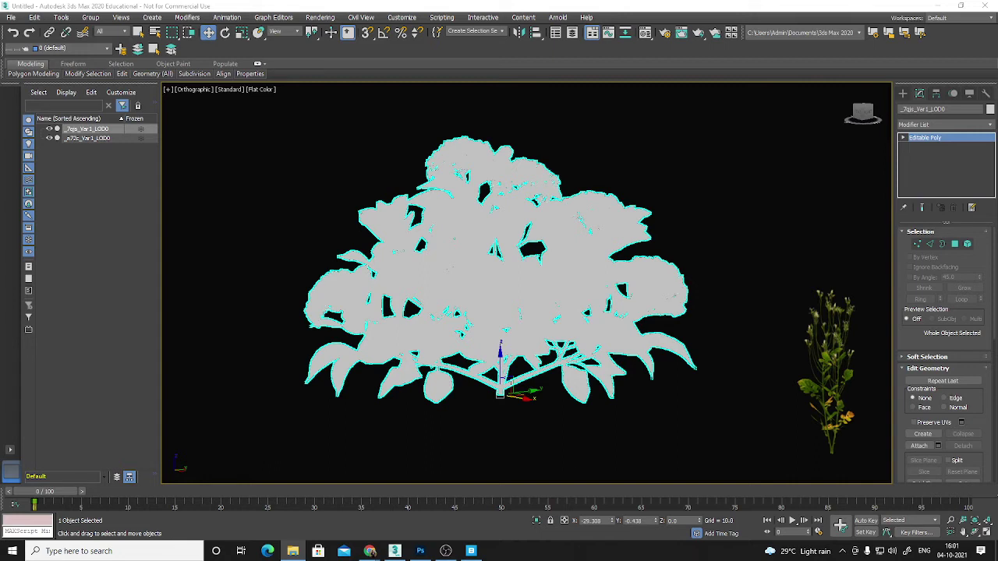
{"action": "left_click_drag", "start_coordinate": [425, 222], "coordinate": [439, 289]}
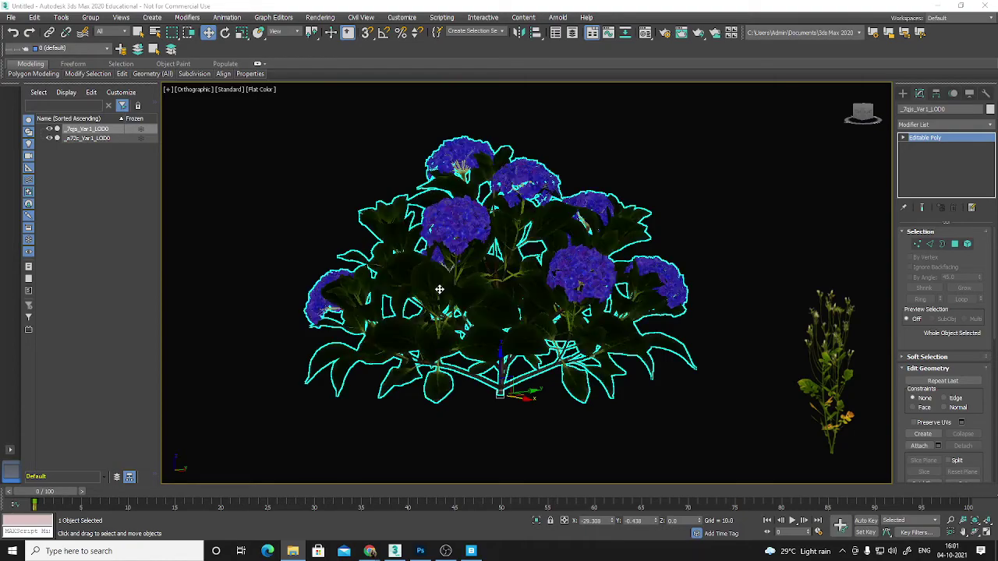
{"action": "middle_click_drag", "start_coordinate": [468, 273], "coordinate": [541, 316], "text": "alt"}
{"action": "key", "text": "F4"}
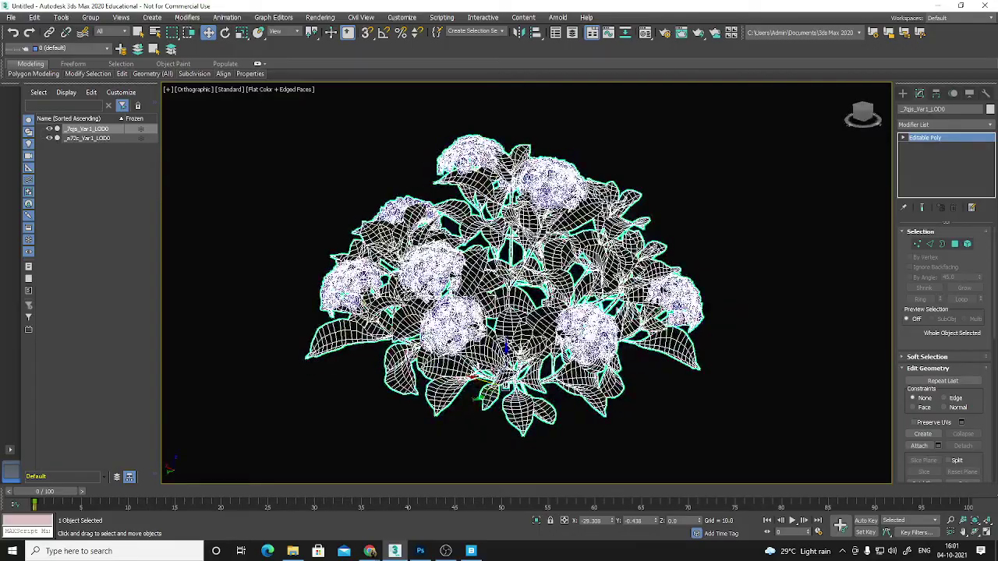
Deselect the hydrangea and examine the mesh of its leaves and flower heads up close and from several angles.
{"action": "middle_click_drag", "start_coordinate": [521, 353], "coordinate": [499, 234], "text": "alt"}
{"action": "left_click", "coordinate": [757, 364]}
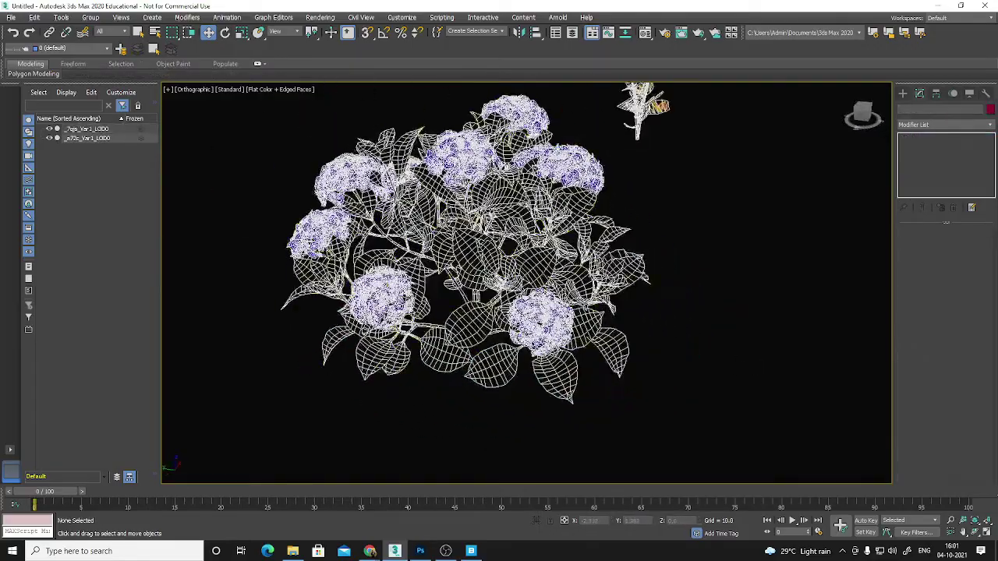
{"action": "scroll", "coordinate": [493, 247], "scroll_direction": "up", "scroll_amount": 5}
{"action": "scroll", "coordinate": [610, 324], "scroll_direction": "up", "scroll_amount": 3}
{"action": "middle_click_drag", "start_coordinate": [487, 301], "coordinate": [544, 344]}
{"action": "scroll", "coordinate": [460, 294], "scroll_direction": "down", "scroll_amount": 3}
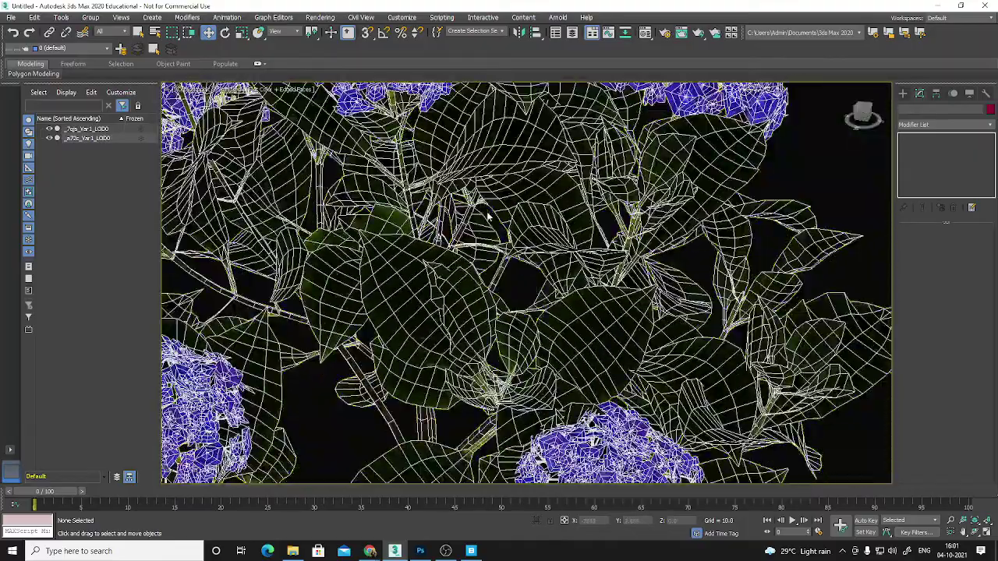
{"action": "middle_click_drag", "start_coordinate": [488, 216], "coordinate": [485, 339]}
{"action": "scroll", "coordinate": [485, 340], "scroll_direction": "down", "scroll_amount": 2}
{"action": "middle_click_drag", "start_coordinate": [394, 211], "coordinate": [610, 204], "text": "alt"}
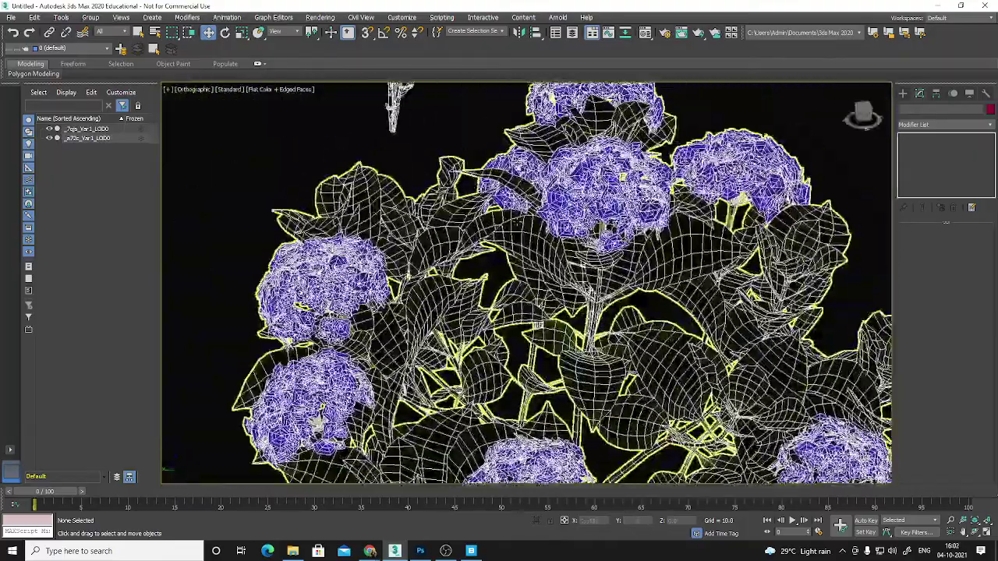
{"action": "scroll", "coordinate": [610, 204], "scroll_direction": "up", "scroll_amount": 9}
{"action": "scroll", "coordinate": [568, 239], "scroll_direction": "down", "scroll_amount": 5}
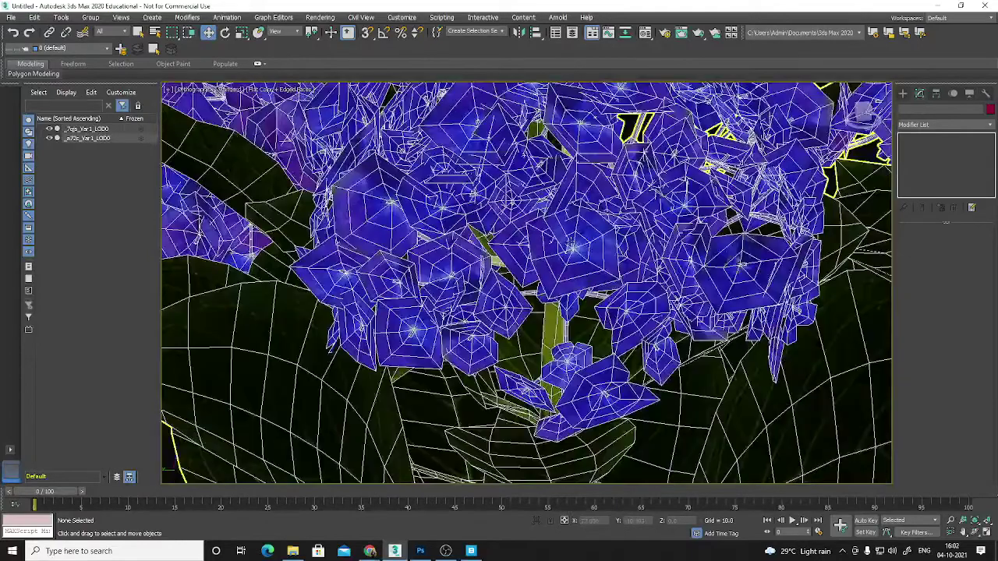
{"action": "scroll", "coordinate": [526, 282], "scroll_direction": "down", "scroll_amount": 6}
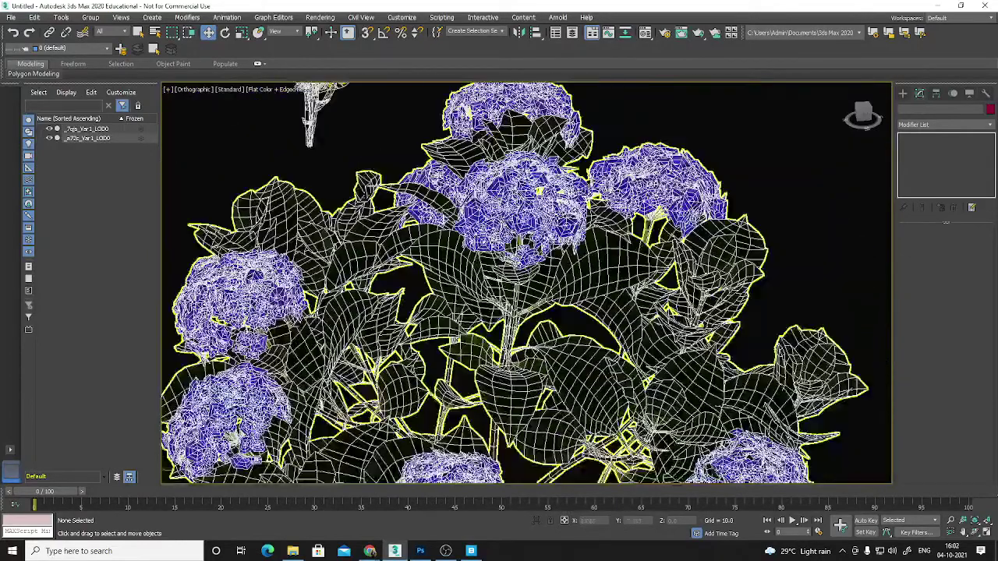
Load the hydrangea's material into the fourth sample slot of the Material Editor and display its Maps settings.
{"action": "key", "text": "m"}
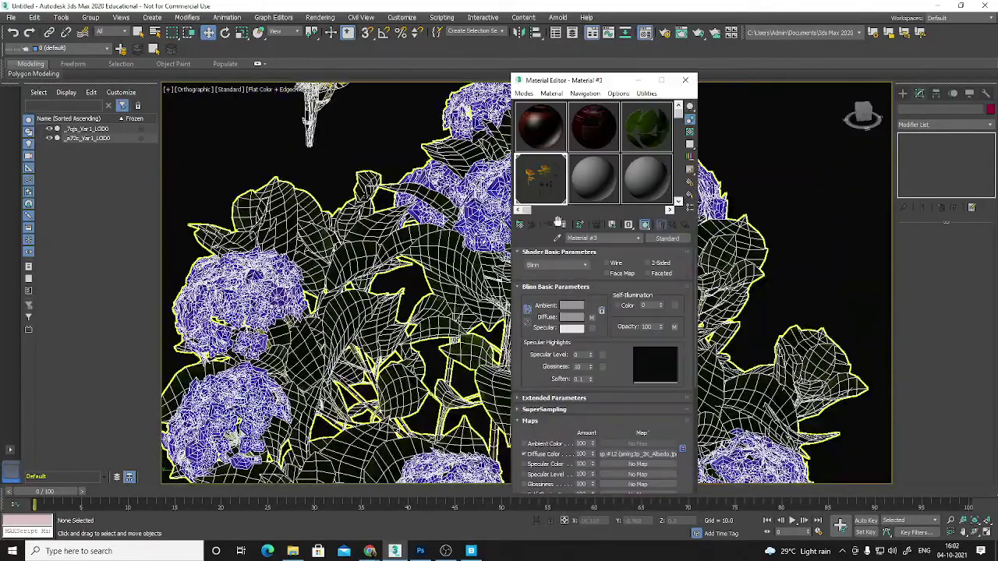
{"action": "left_click", "coordinate": [485, 215]}
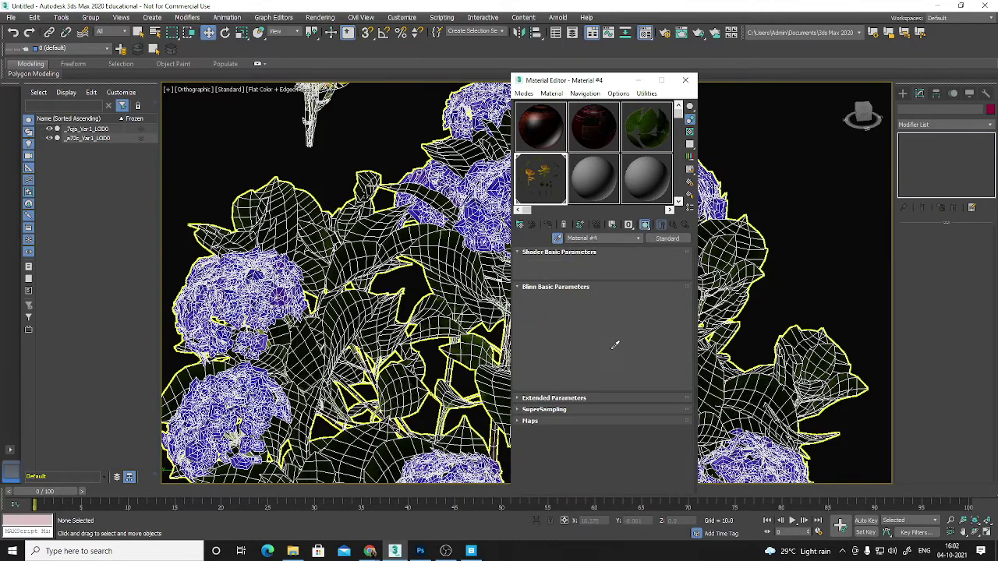
{"action": "left_click", "coordinate": [573, 420]}
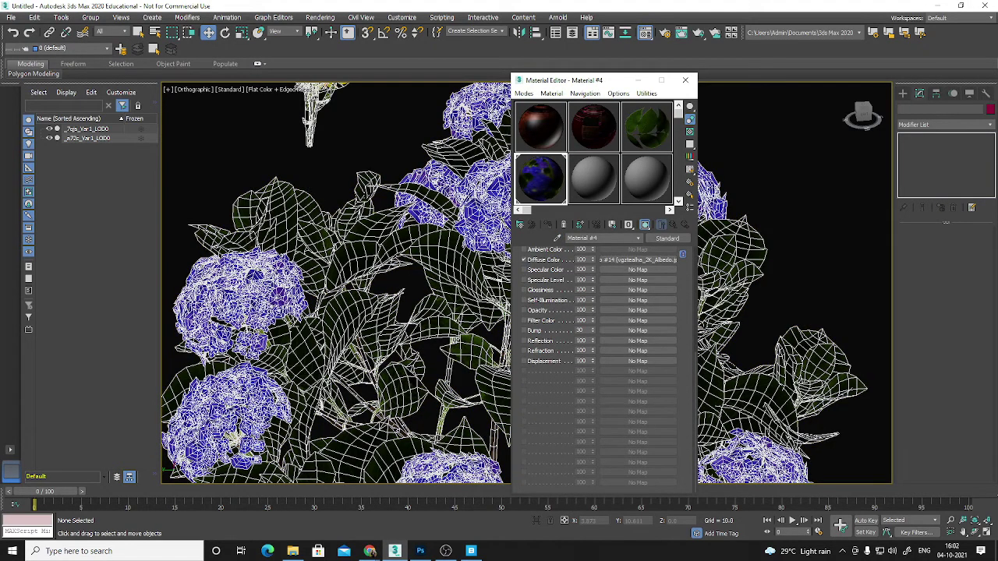
Assign the hydrangea's 2K Opacity texture to the Opacity map, close the Material Editor, and hide the edged faces.
{"action": "mouse_move", "coordinate": [334, 297]}
{"action": "left_mouse_down"}
{"action": "mouse_move", "coordinate": [530, 356]}
{"action": "mouse_move", "coordinate": [617, 341]}
{"action": "mouse_move", "coordinate": [639, 315]}
{"action": "mouse_move", "coordinate": [614, 309]}
{"action": "left_mouse_up"}
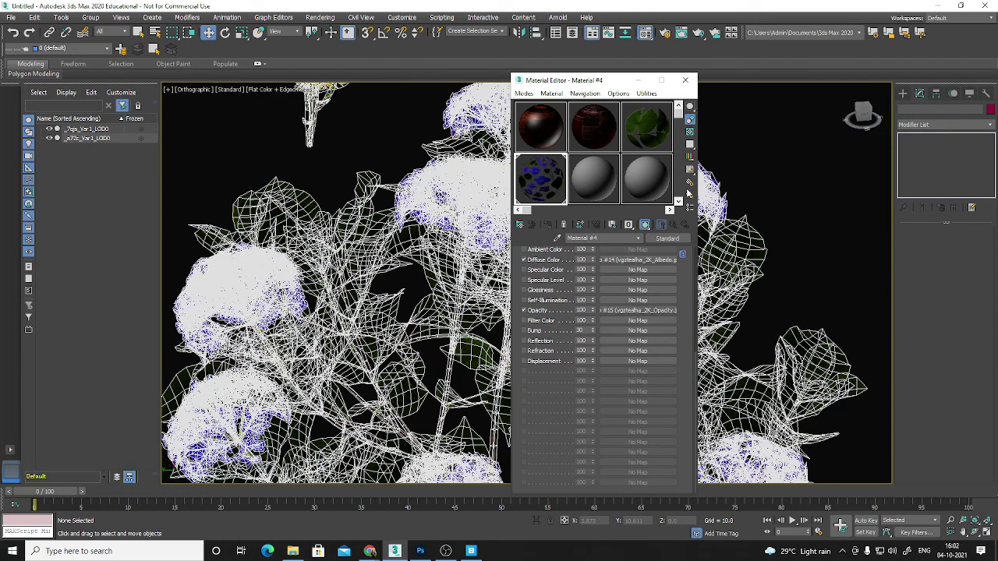
{"action": "left_click", "coordinate": [683, 82]}
{"action": "key", "text": "F4"}
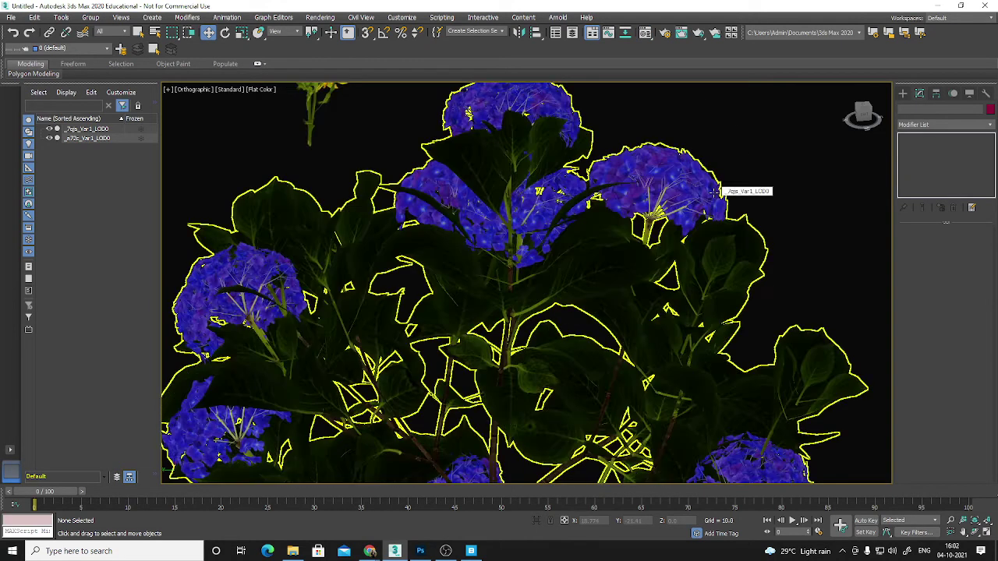
Import the hydrangea's low-detail billboard mesh _b4rb_Var1_LOD5 from its asset folder and place it between the two plants.
{"action": "scroll", "coordinate": [583, 360], "scroll_direction": "down", "scroll_amount": 6}
{"action": "middle_click_drag", "start_coordinate": [629, 366], "coordinate": [567, 383], "text": "alt"}
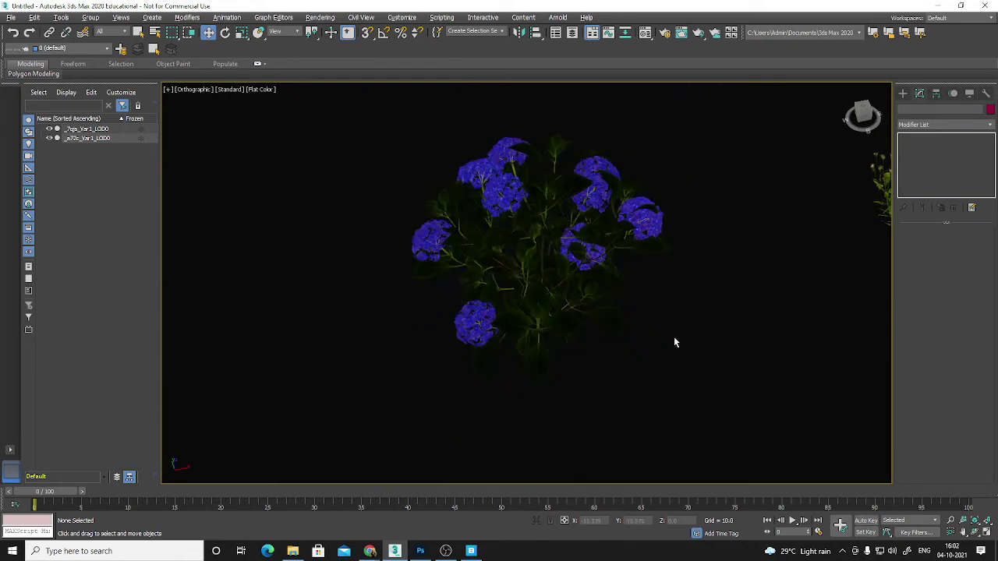
{"action": "middle_click_drag", "start_coordinate": [673, 337], "coordinate": [654, 344], "text": "alt"}
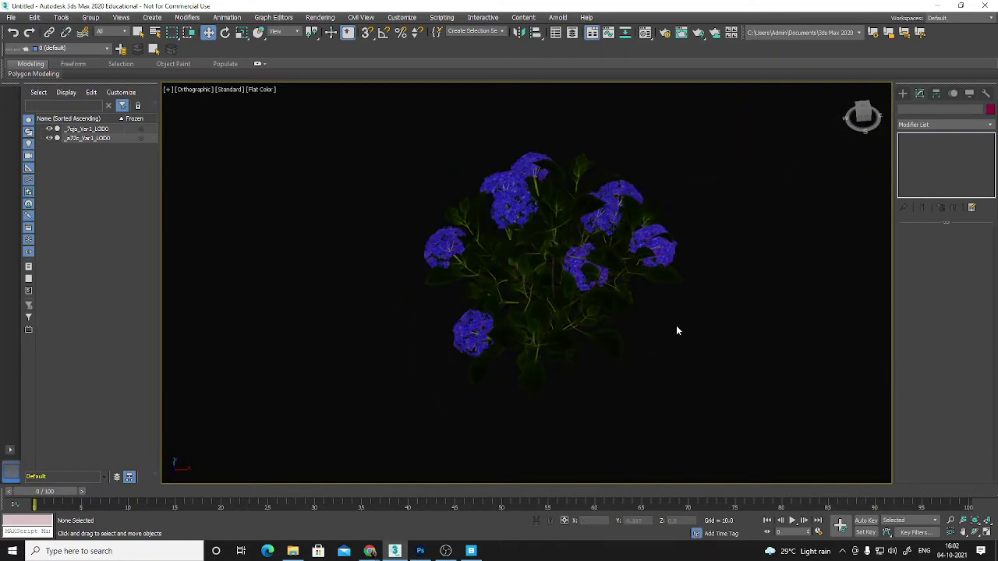
{"action": "scroll", "coordinate": [710, 361], "scroll_direction": "up", "scroll_amount": 5}
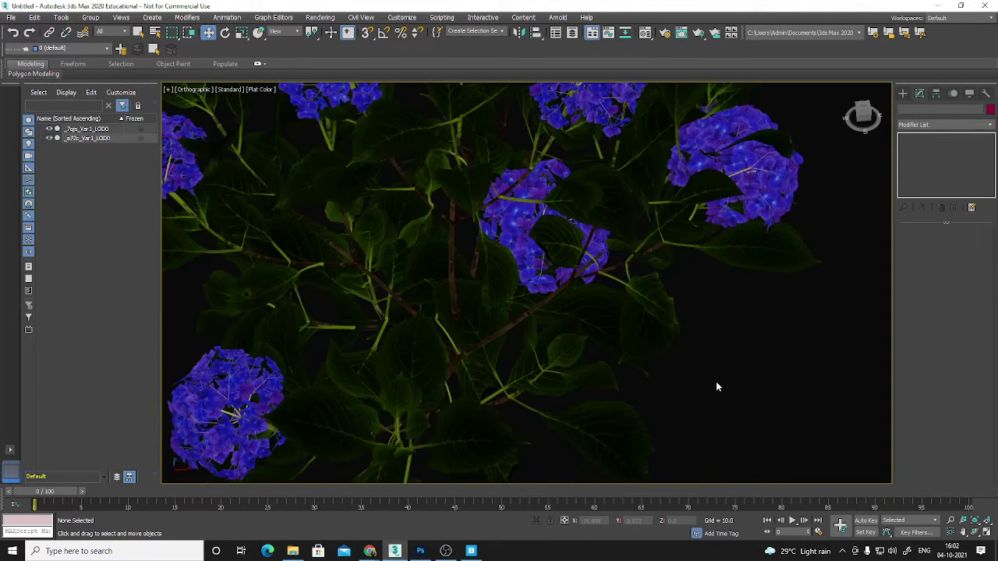
{"action": "scroll", "coordinate": [317, 289], "scroll_direction": "down", "scroll_amount": 6}
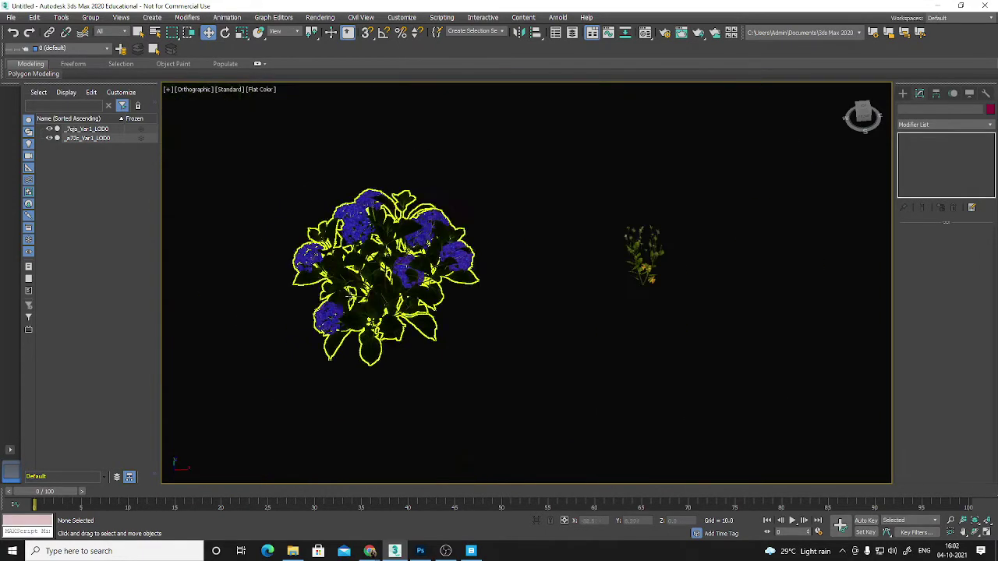
{"action": "key", "text": "alt+Tab"}
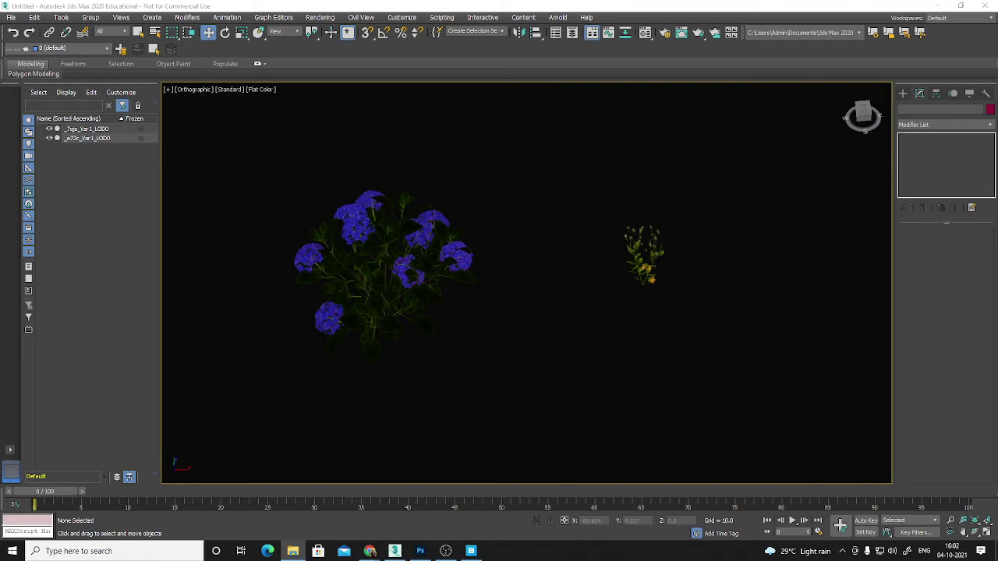
{"action": "left_click_drag", "start_coordinate": [2, 234], "coordinate": [546, 382]}
{"action": "left_click", "coordinate": [577, 388]}
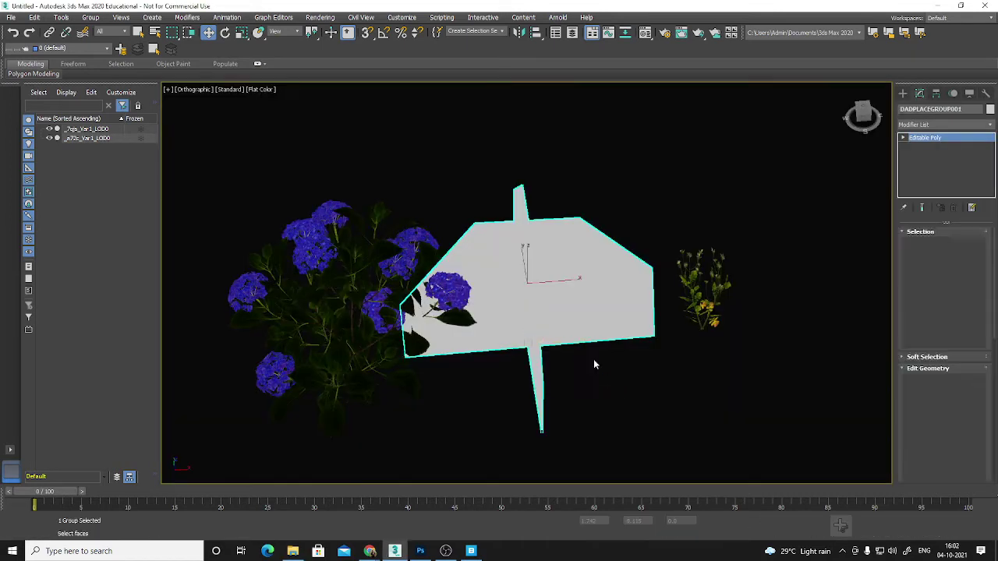
{"action": "left_click", "coordinate": [556, 236]}
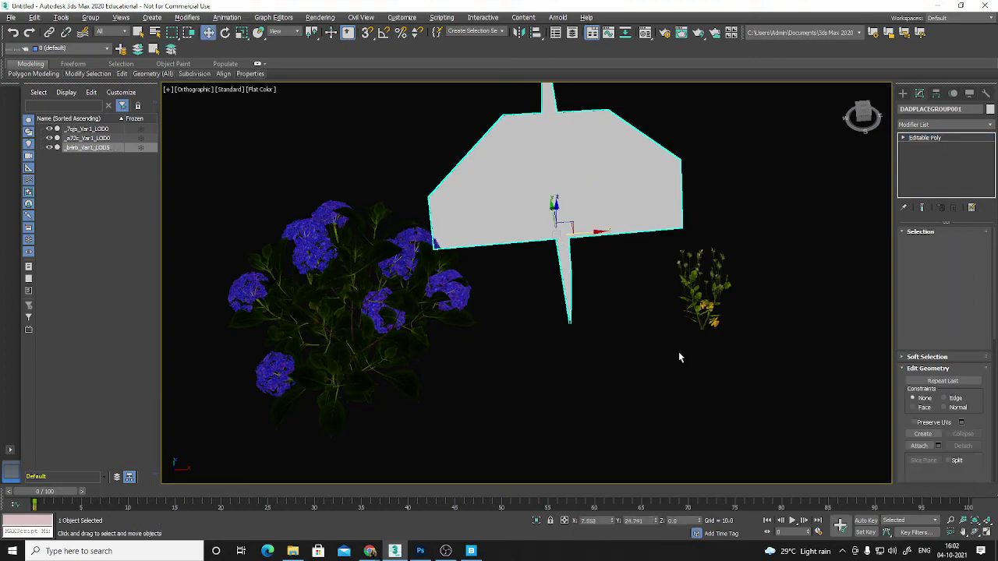
Show edged faces and examine the crossed planes of the imported billboard mesh.
{"action": "middle_click_drag", "start_coordinate": [679, 352], "coordinate": [522, 348], "text": "alt"}
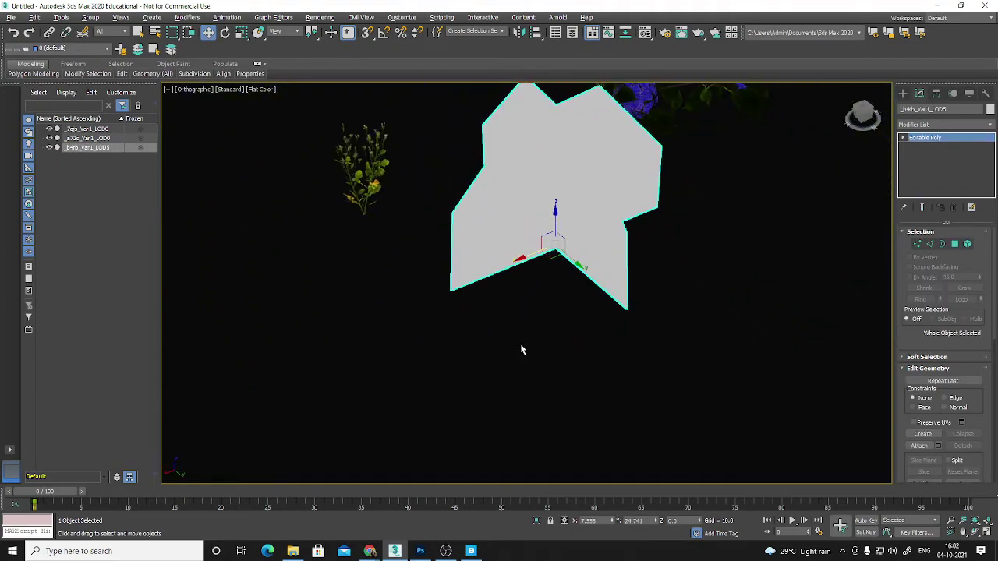
{"action": "key", "text": "F4"}
{"action": "middle_click_drag", "start_coordinate": [593, 361], "coordinate": [663, 413], "text": "alt"}
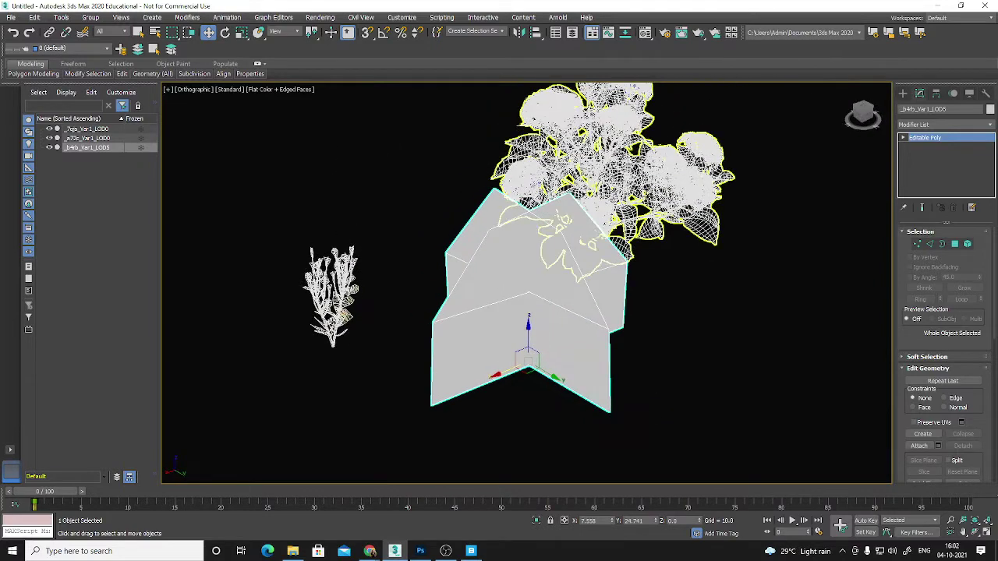
Try the full hydrangea's existing Material #4 on the billboard mesh and close the Material Editor.
{"action": "key", "text": "m"}
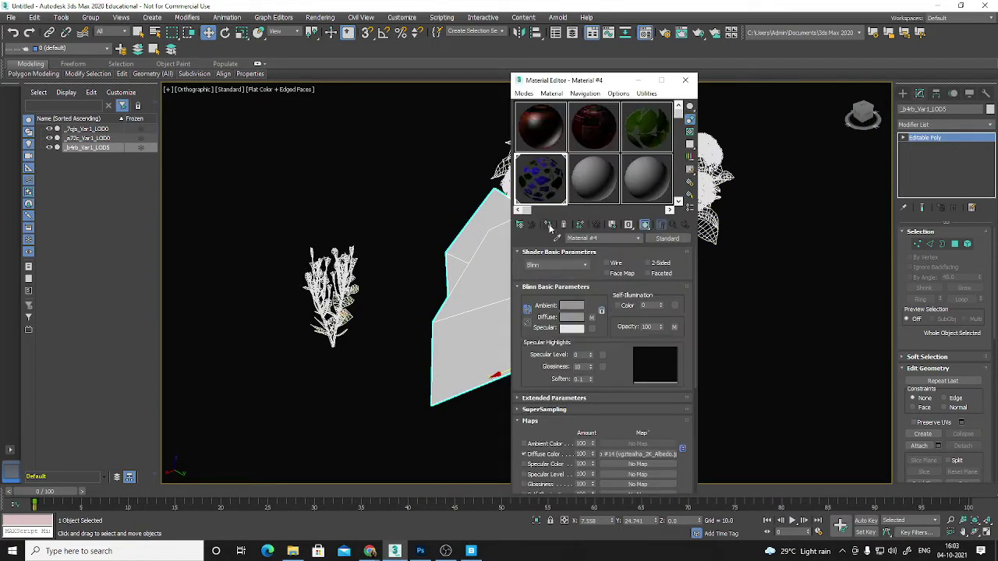
{"action": "left_click", "coordinate": [549, 225]}
{"action": "left_click", "coordinate": [686, 80]}
{"action": "middle_click_drag", "start_coordinate": [692, 303], "coordinate": [484, 307], "text": "alt"}
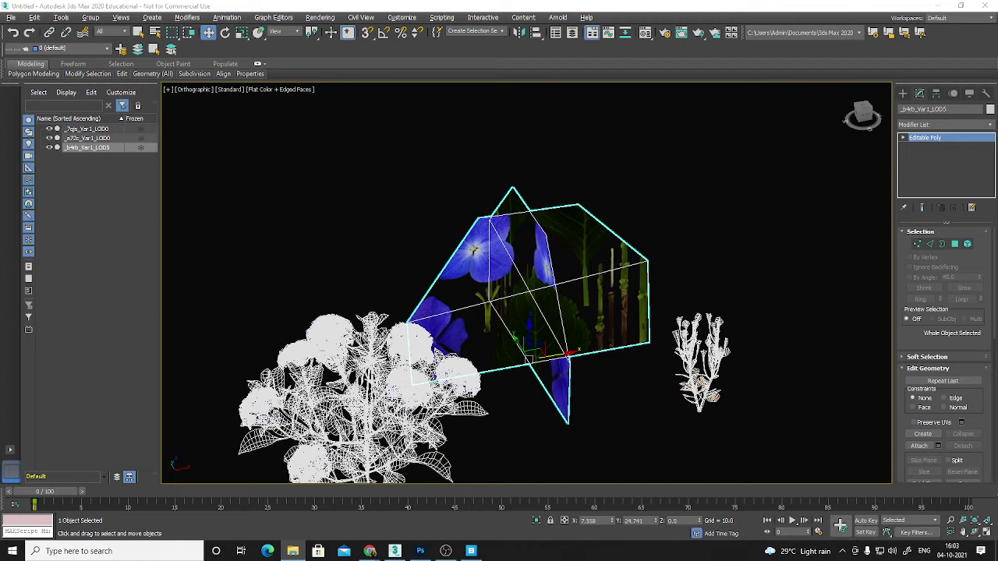
Apply the Billboard_2K_Albedo texture to the crossed-plane hydrangea mesh and check it from the other side.
{"action": "middle_click_drag", "start_coordinate": [593, 376], "coordinate": [627, 390], "text": "alt"}
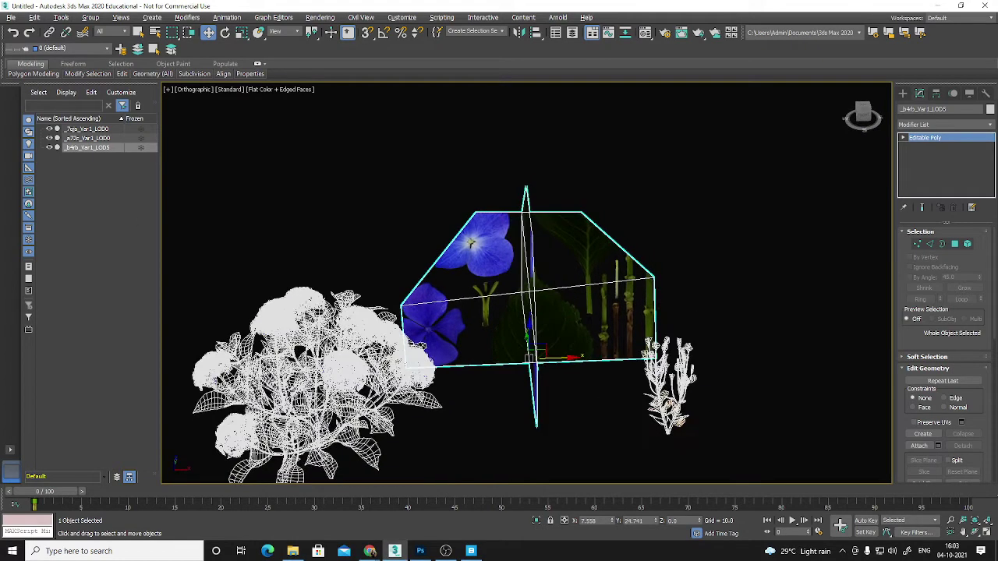
{"action": "left_click_drag", "start_coordinate": [557, 288], "coordinate": [569, 291]}
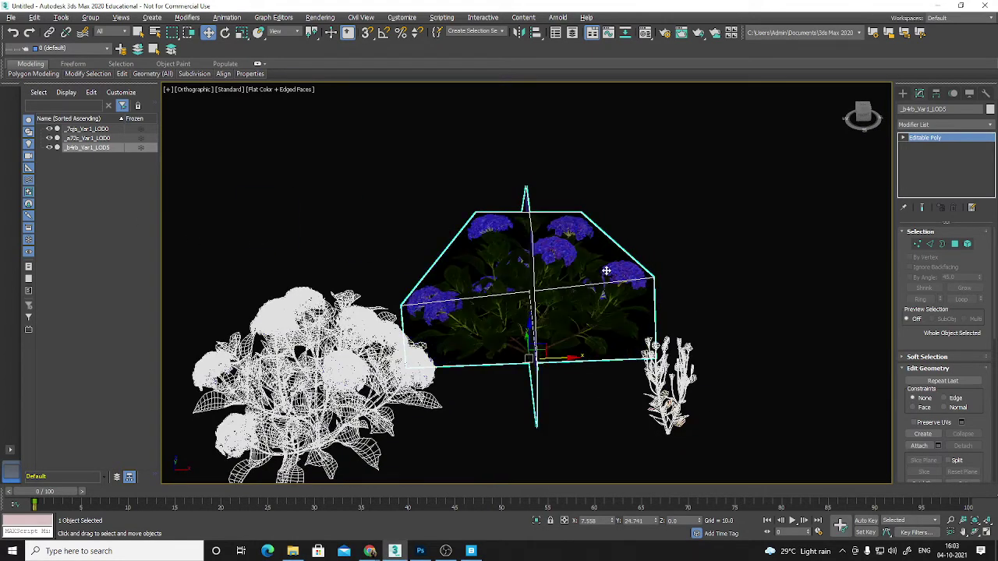
{"action": "middle_click_drag", "start_coordinate": [564, 295], "coordinate": [547, 268], "text": "alt"}
Load the billboard mesh's material into the fifth sample slot of the Material Editor and display its Maps settings.
{"action": "key", "text": "m"}
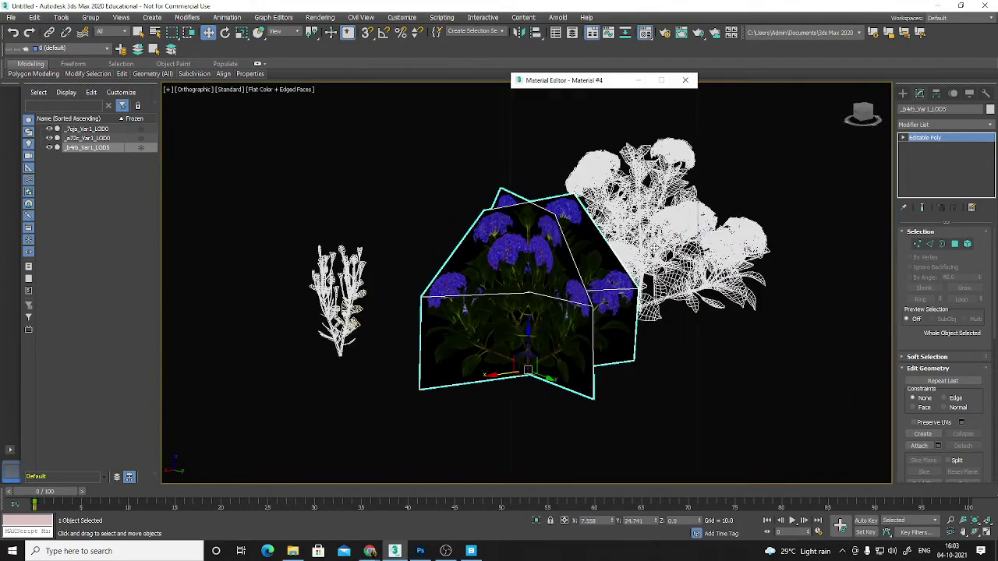
{"action": "left_click", "coordinate": [599, 187]}
{"action": "left_click", "coordinate": [557, 239]}
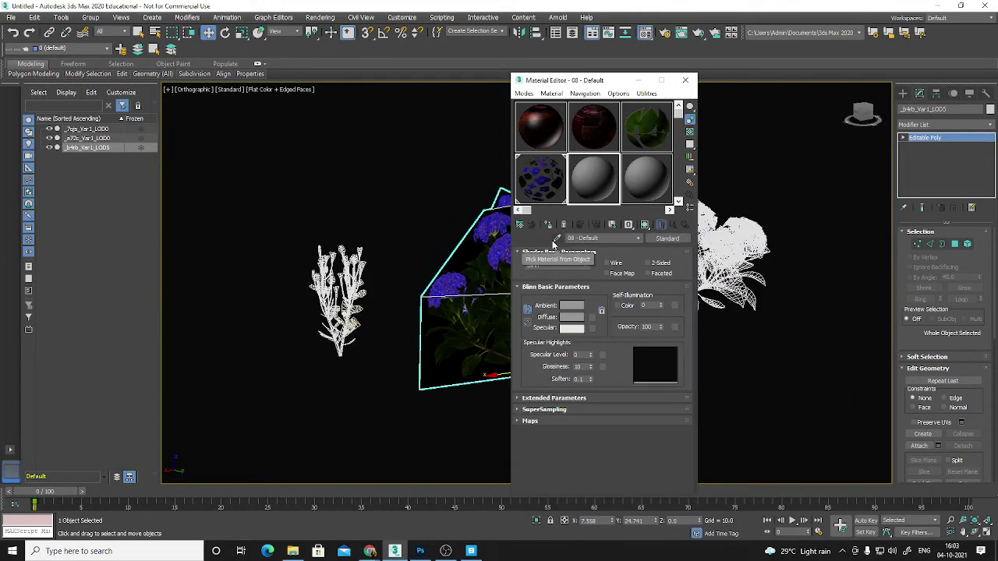
{"action": "left_click", "coordinate": [481, 237]}
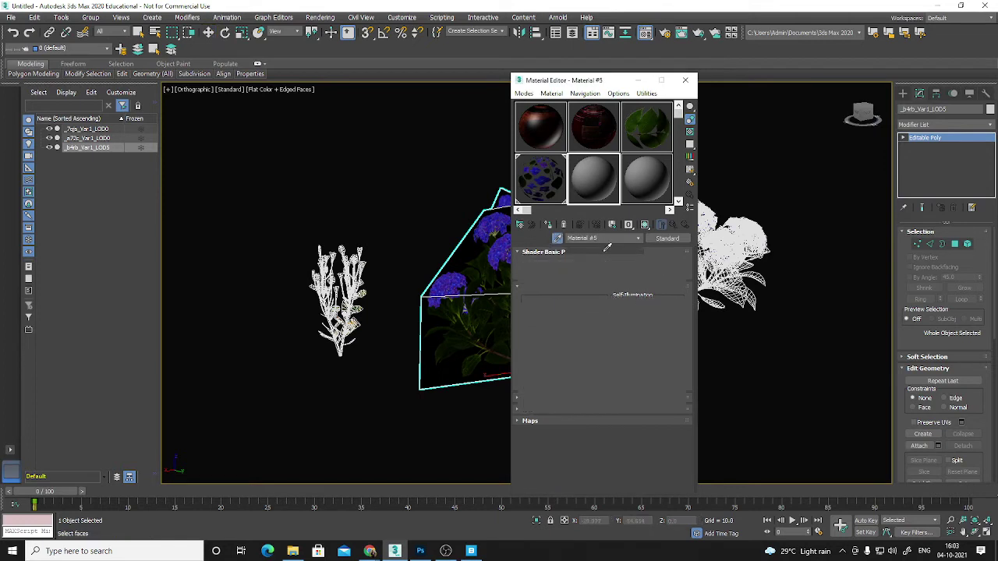
{"action": "left_click", "coordinate": [531, 422]}
{"action": "scroll", "coordinate": [594, 399], "scroll_direction": "down", "scroll_amount": 1}
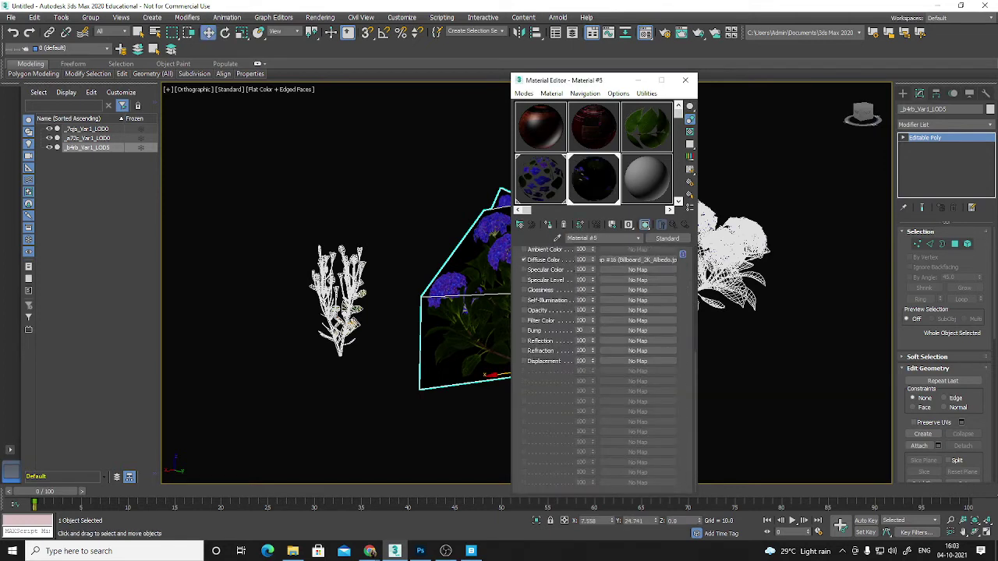
Assign the billboard's opacity texture to the Opacity map, close the Material Editor, deselect the mesh, and hide the edged faces.
{"action": "left_click_drag", "start_coordinate": [395, 550], "coordinate": [611, 311]}
{"action": "left_click", "coordinate": [685, 80]}
{"action": "left_click", "coordinate": [801, 274]}
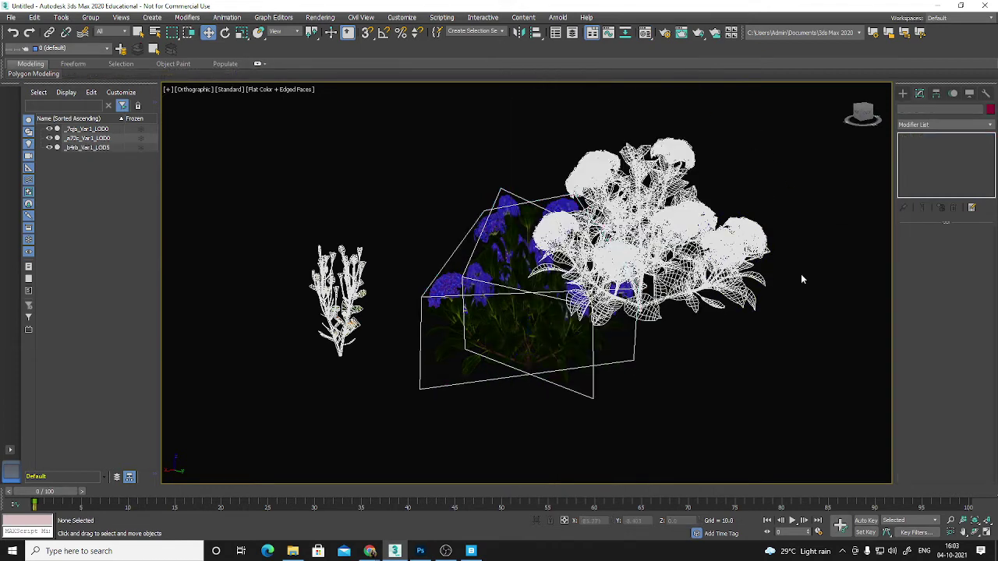
{"action": "key", "text": "F4"}
Compare the billboard hydrangea with the full-detail hydrangea from near and far, selecting the billboard to show its outline.
{"action": "middle_click_drag", "start_coordinate": [779, 335], "coordinate": [584, 304], "text": "alt"}
{"action": "scroll", "coordinate": [642, 323], "scroll_direction": "down", "scroll_amount": 5}
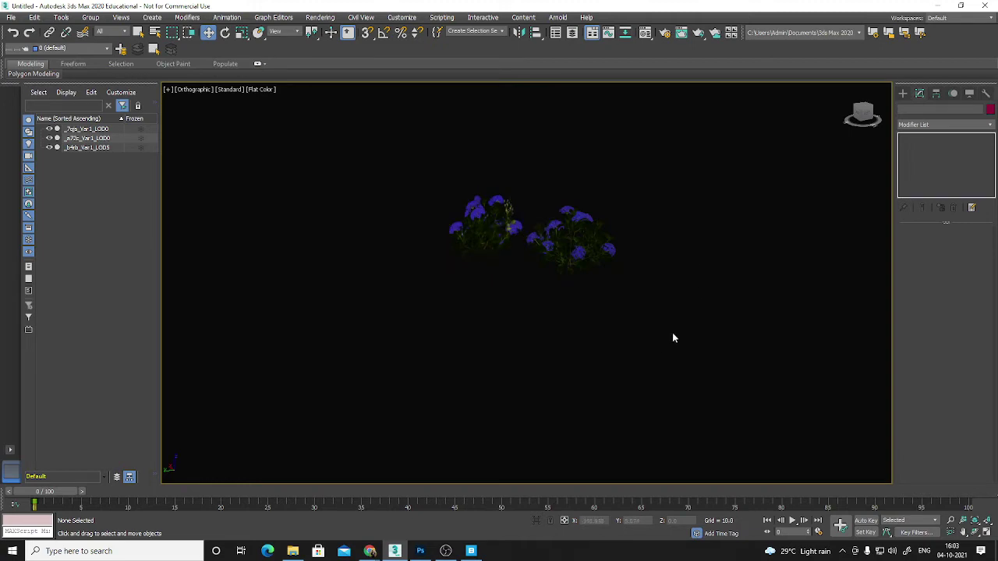
{"action": "scroll", "coordinate": [586, 247], "scroll_direction": "up", "scroll_amount": 5}
{"action": "middle_click_drag", "start_coordinate": [380, 343], "coordinate": [553, 359]}
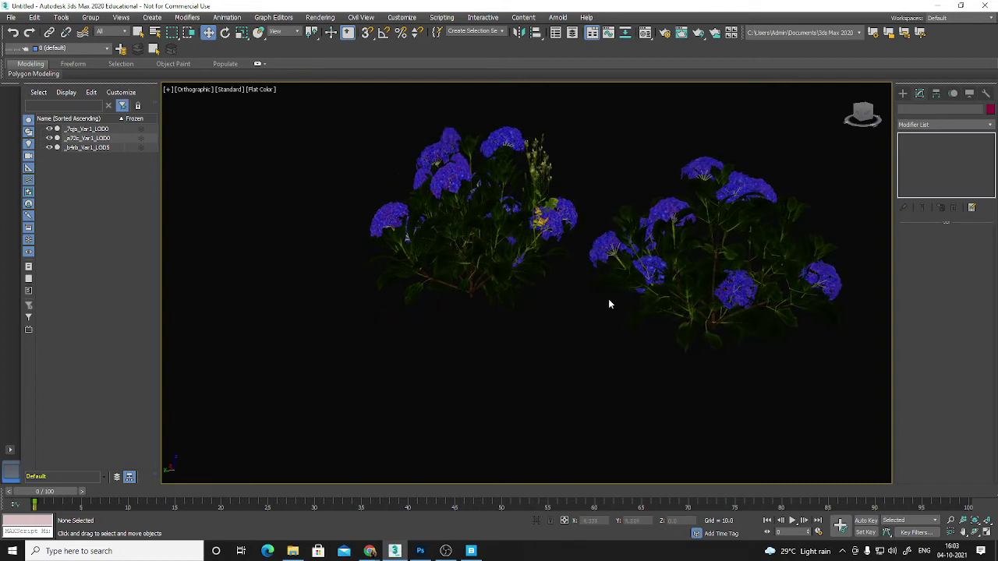
{"action": "middle_click_drag", "start_coordinate": [567, 380], "coordinate": [512, 407]}
{"action": "left_click", "coordinate": [438, 267]}
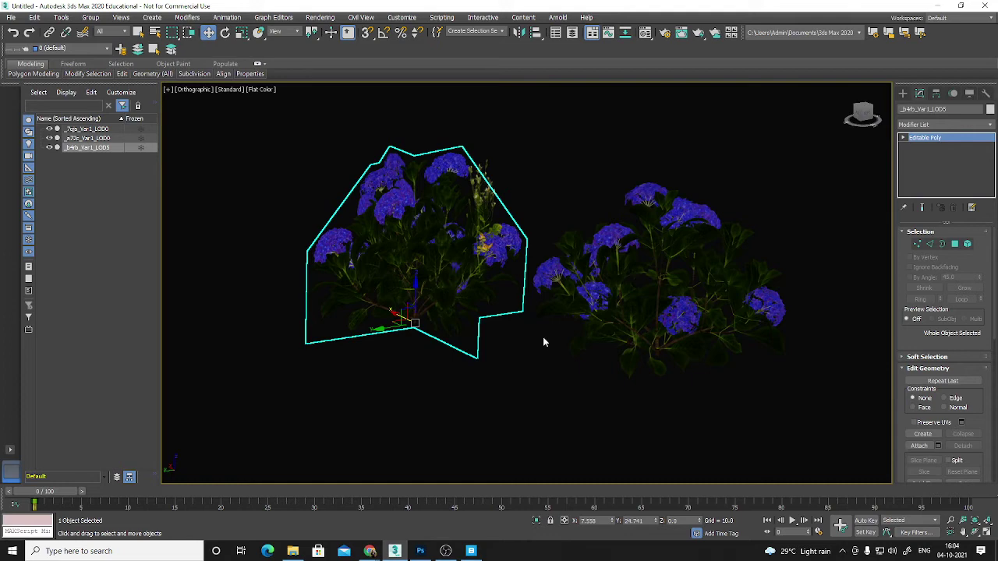
{"action": "middle_click_drag", "start_coordinate": [678, 289], "coordinate": [663, 298]}
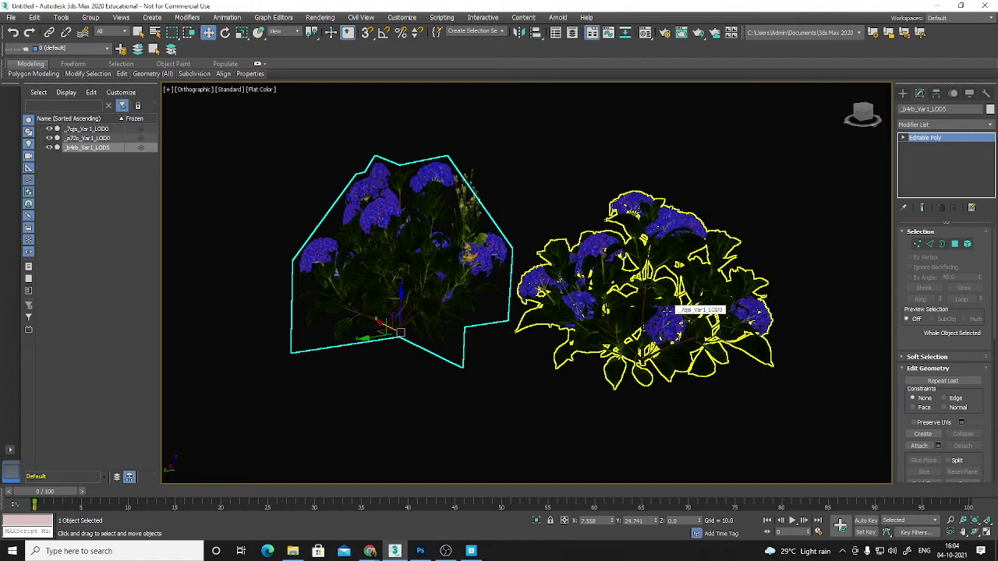
{"action": "middle_click_drag", "start_coordinate": [754, 302], "coordinate": [689, 294]}
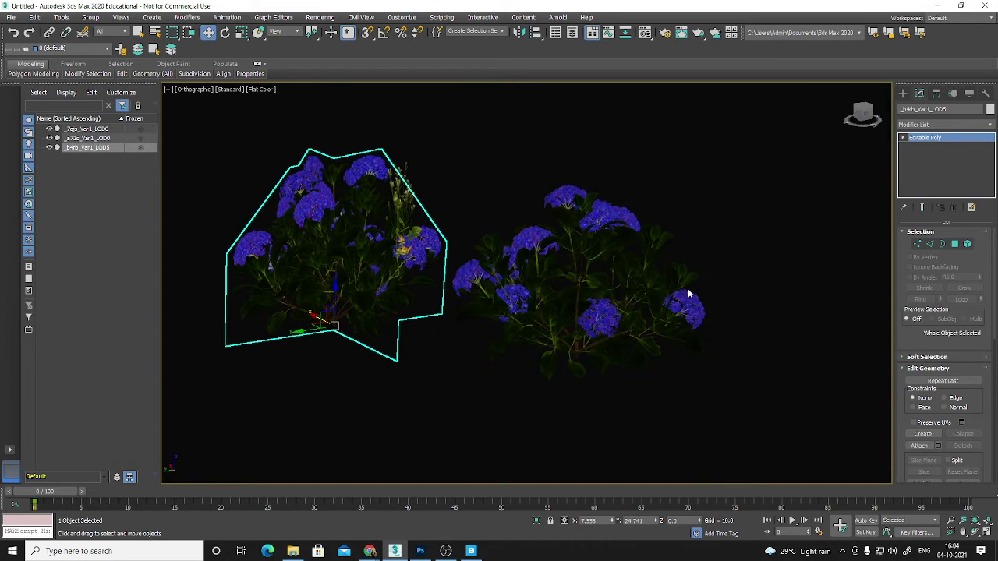
Select the full-detail hydrangea, view both hydrangeas from a distance and another angle, and clear the selection.
{"action": "left_click", "coordinate": [725, 297]}
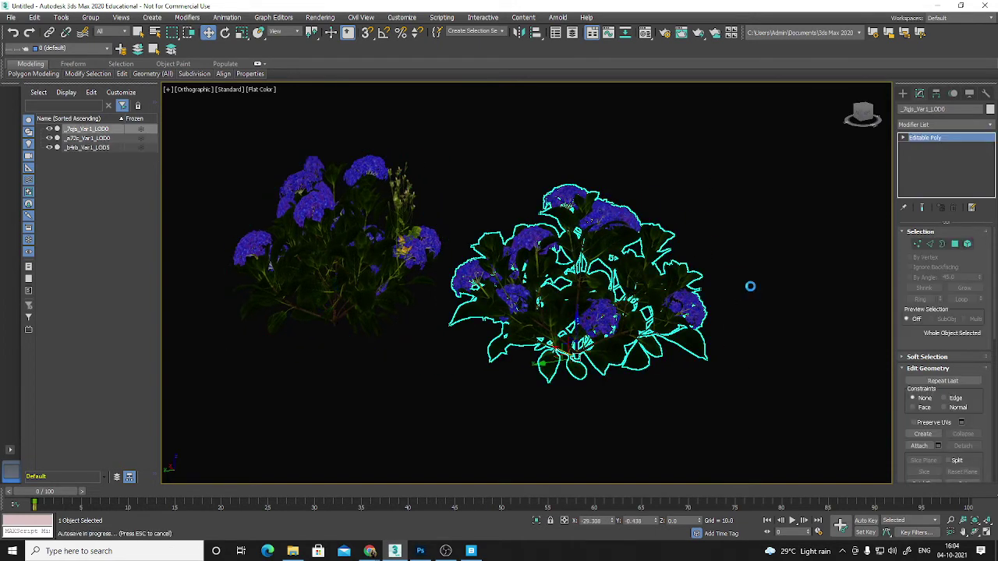
{"action": "left_click", "coordinate": [750, 288]}
{"action": "left_click", "coordinate": [623, 237]}
{"action": "middle_click_drag", "start_coordinate": [484, 331], "coordinate": [578, 313], "text": "alt"}
{"action": "scroll", "coordinate": [579, 313], "scroll_direction": "down", "scroll_amount": 5}
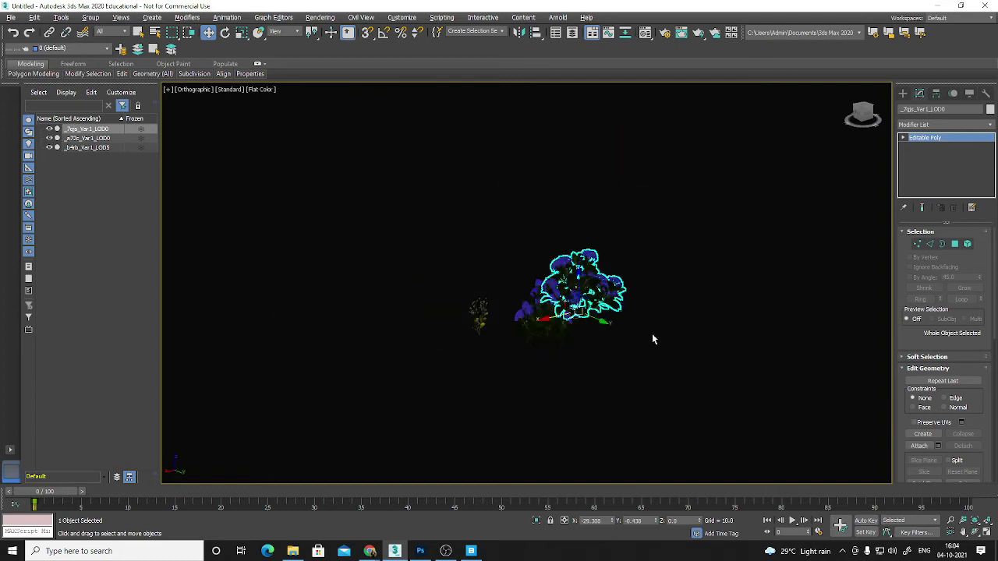
{"action": "middle_click_drag", "start_coordinate": [652, 336], "coordinate": [637, 363], "text": "alt"}
{"action": "left_click", "coordinate": [648, 357]}
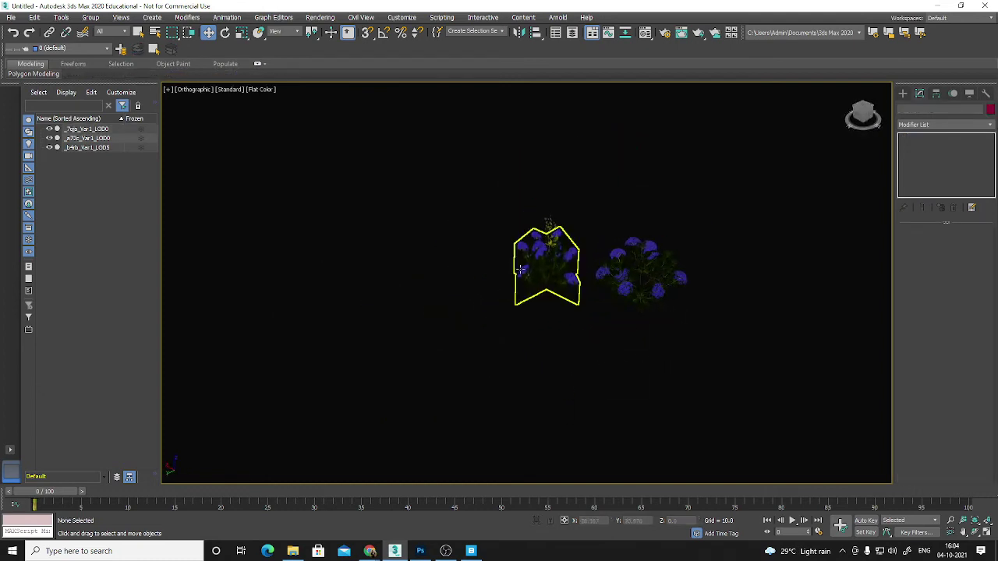
Show edged faces to compare the mesh density of the two hydrangeas, and hide the edges again.
{"action": "key", "text": "F4"}
{"action": "scroll", "coordinate": [617, 316], "scroll_direction": "up", "scroll_amount": 5}
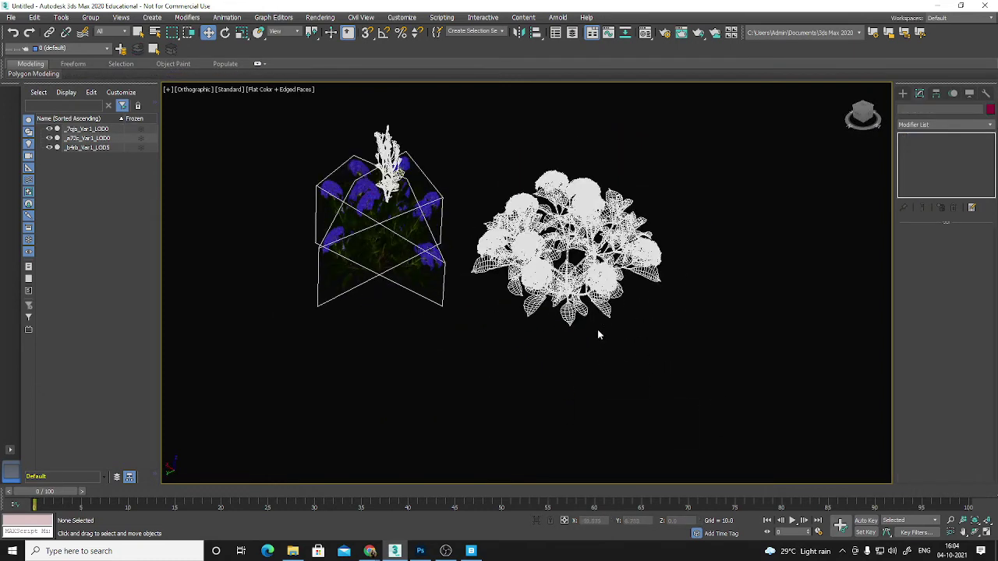
{"action": "middle_click_drag", "start_coordinate": [564, 331], "coordinate": [568, 281], "text": "alt"}
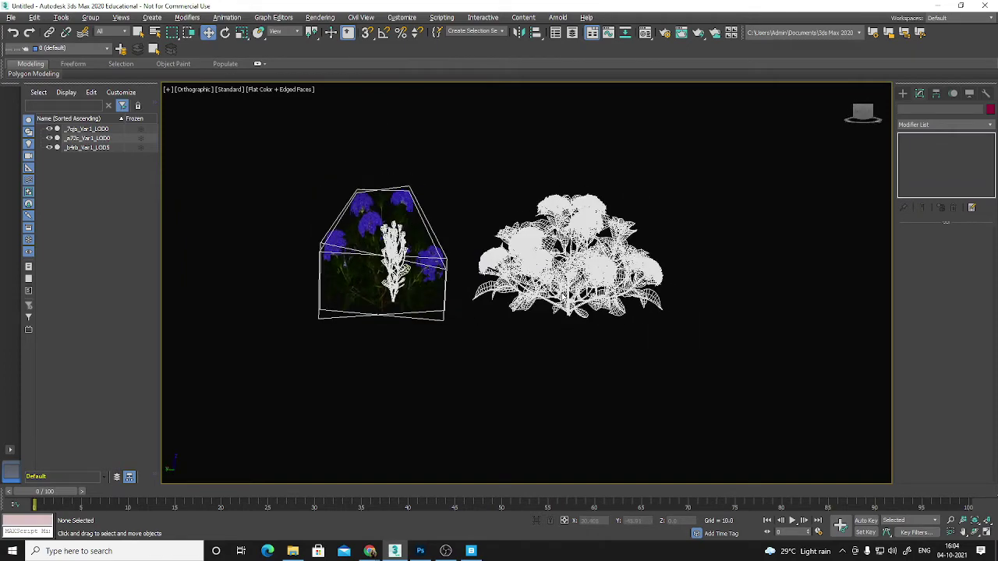
{"action": "key", "text": "F4"}
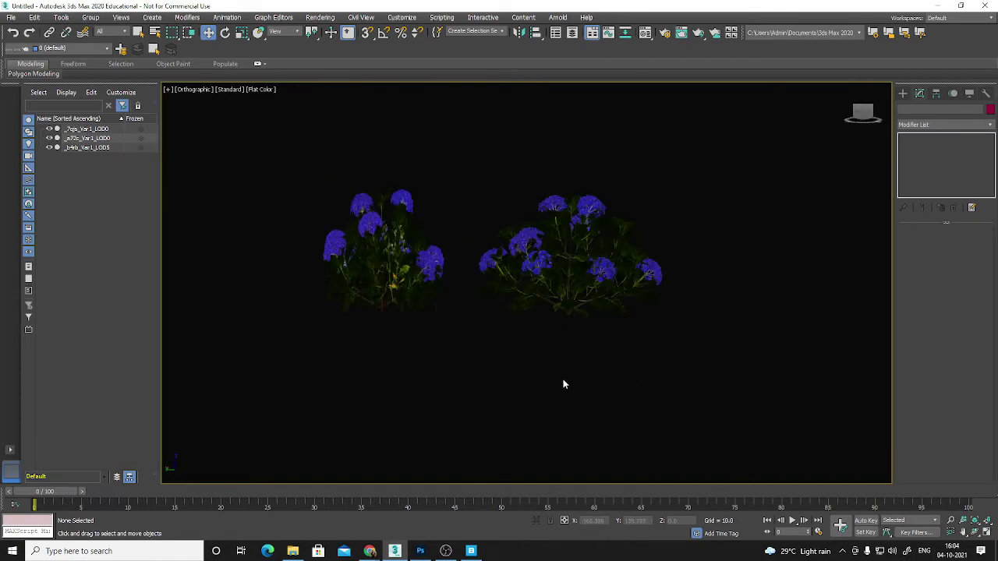
{"action": "middle_click_drag", "start_coordinate": [576, 371], "coordinate": [565, 378], "text": "alt"}
Delete the mustard plant _a72c_Var1_LOD0 from the scene.
{"action": "middle_click_drag", "start_coordinate": [604, 267], "coordinate": [607, 319]}
{"action": "middle_click_drag", "start_coordinate": [538, 211], "coordinate": [735, 272], "text": "alt"}
{"action": "left_click", "coordinate": [787, 276]}
{"action": "key", "text": "Delete"}
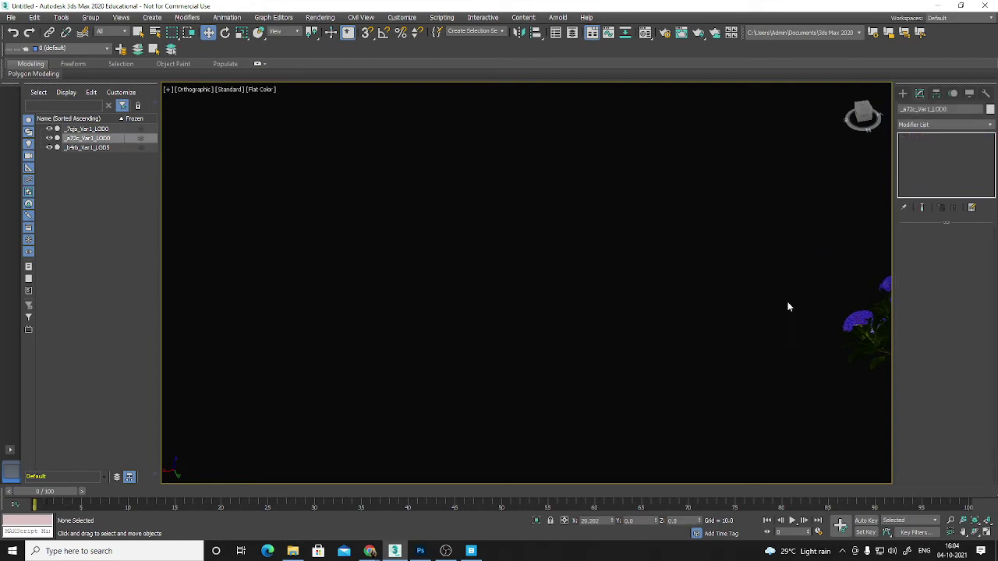
Compare the billboard and full-detail hydrangeas at several zoom levels with nothing selected.
{"action": "middle_click_drag", "start_coordinate": [787, 305], "coordinate": [656, 271], "text": "alt"}
{"action": "left_click", "coordinate": [655, 271]}
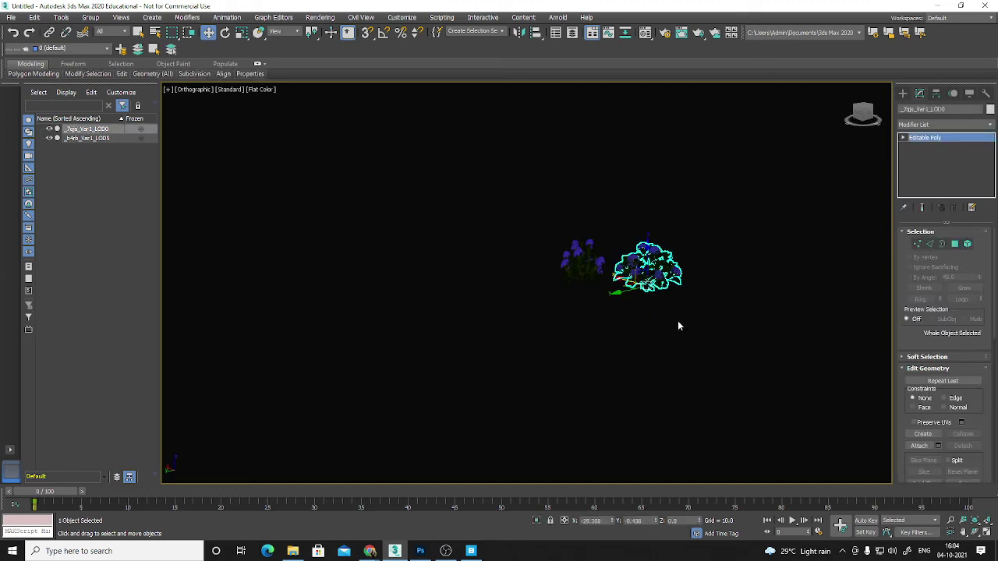
{"action": "left_click", "coordinate": [680, 320]}
{"action": "middle_click_drag", "start_coordinate": [737, 302], "coordinate": [563, 266]}
{"action": "scroll", "coordinate": [580, 278], "scroll_direction": "down", "scroll_amount": 5}
{"action": "scroll", "coordinate": [591, 286], "scroll_direction": "up", "scroll_amount": 2}
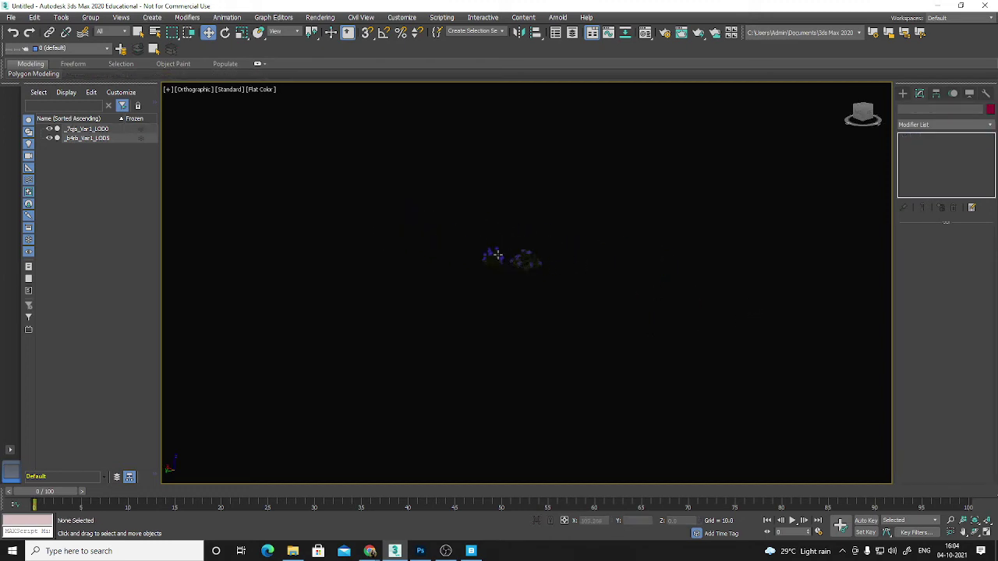
{"action": "scroll", "coordinate": [599, 304], "scroll_direction": "up", "scroll_amount": 5}
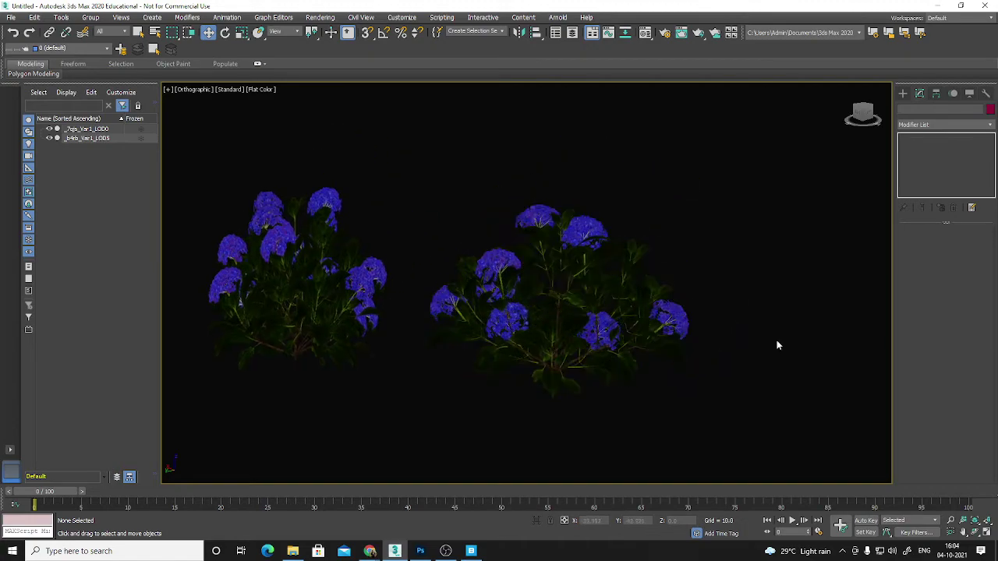
{"action": "scroll", "coordinate": [604, 309], "scroll_direction": "up", "scroll_amount": 8}
{"action": "scroll", "coordinate": [604, 309], "scroll_direction": "down", "scroll_amount": 8}
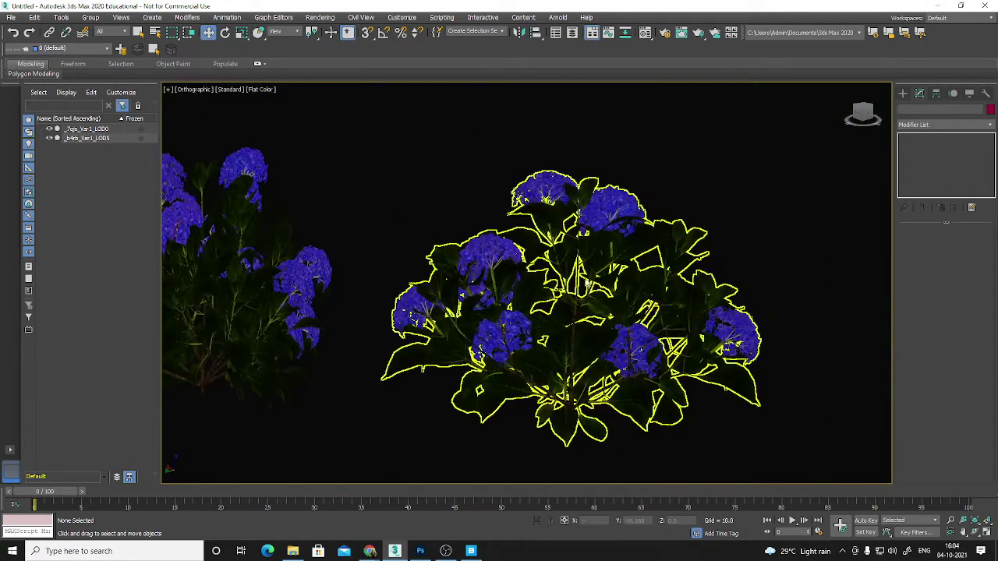
{"action": "middle_click_drag", "start_coordinate": [354, 367], "coordinate": [599, 355]}
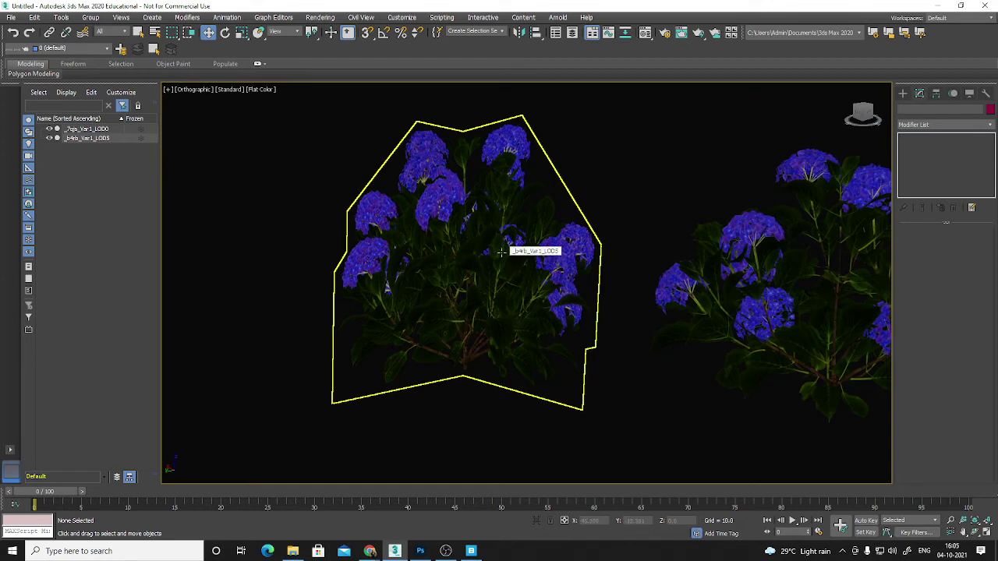
View the full-detail hydrangea up close and both hydrangeas from a raised angle at a distance.
{"action": "middle_click_drag", "start_coordinate": [613, 282], "coordinate": [334, 284]}
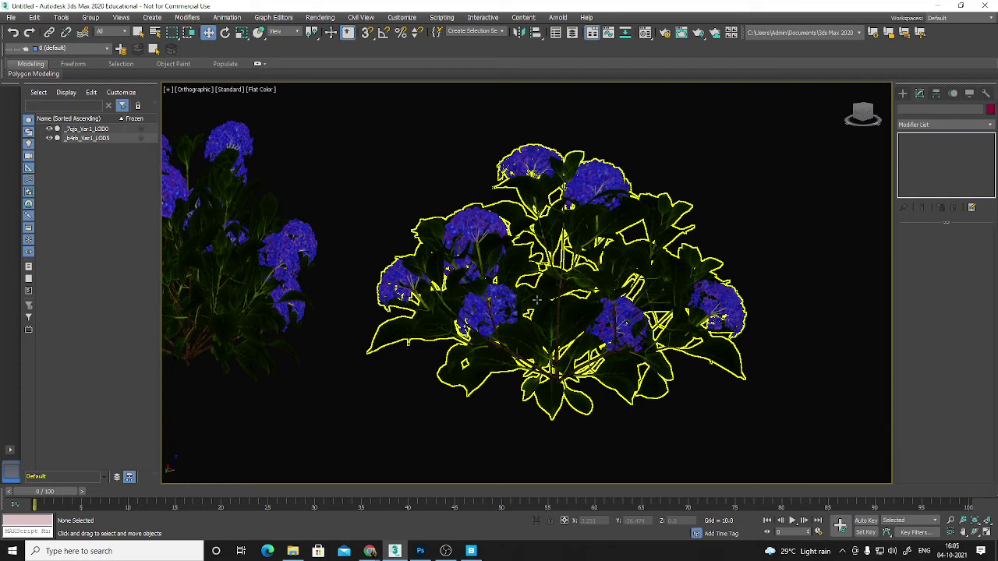
{"action": "middle_click_drag", "start_coordinate": [545, 241], "coordinate": [596, 216]}
{"action": "scroll", "coordinate": [550, 202], "scroll_direction": "down", "scroll_amount": 5}
{"action": "middle_click_drag", "start_coordinate": [693, 260], "coordinate": [658, 288], "text": "alt"}
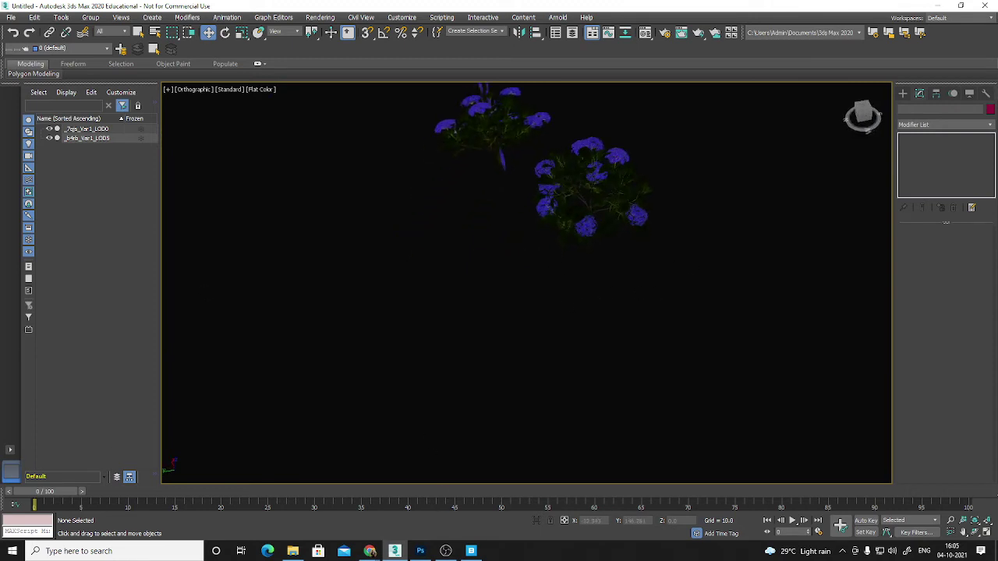
Switch to Quixel Bridge and browse the Shrub assets under 3D Plants.
{"action": "left_click", "coordinate": [471, 551]}
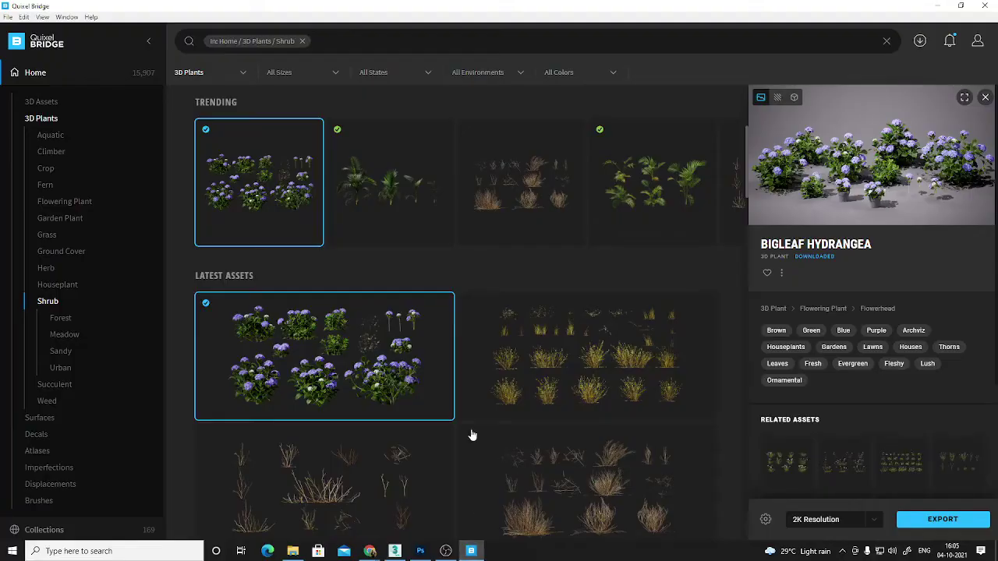
{"action": "scroll", "coordinate": [521, 372], "scroll_direction": "down", "scroll_amount": 1}
{"action": "scroll", "coordinate": [521, 372], "scroll_direction": "down", "scroll_amount": 10}
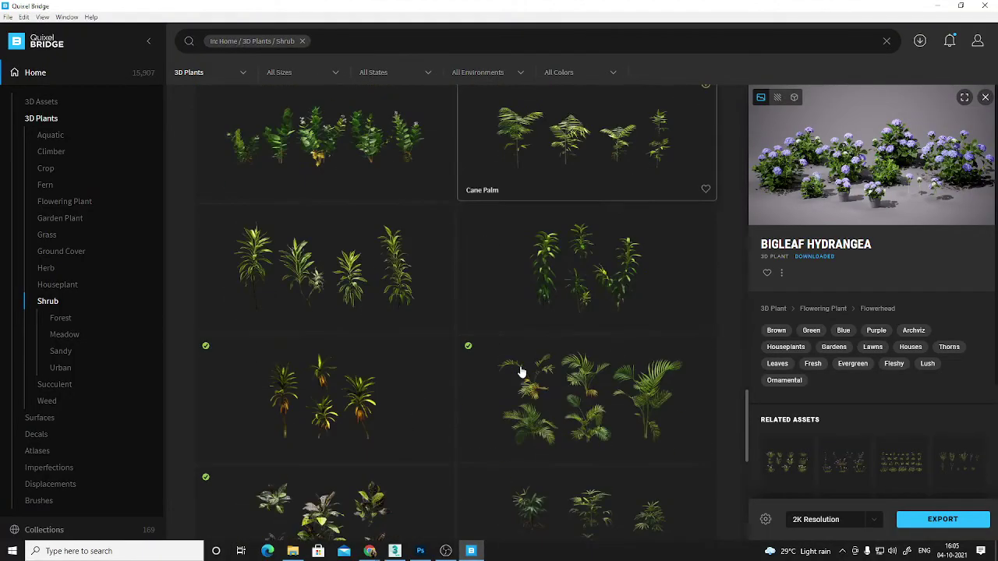
{"action": "scroll", "coordinate": [513, 345], "scroll_direction": "down", "scroll_amount": 5}
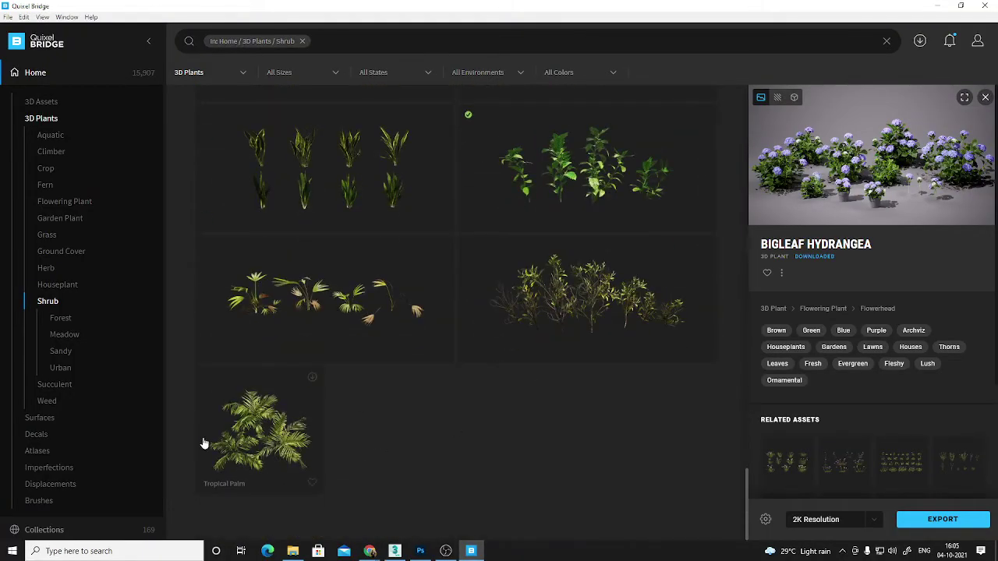
{"action": "scroll", "coordinate": [562, 416], "scroll_direction": "up", "scroll_amount": 5}
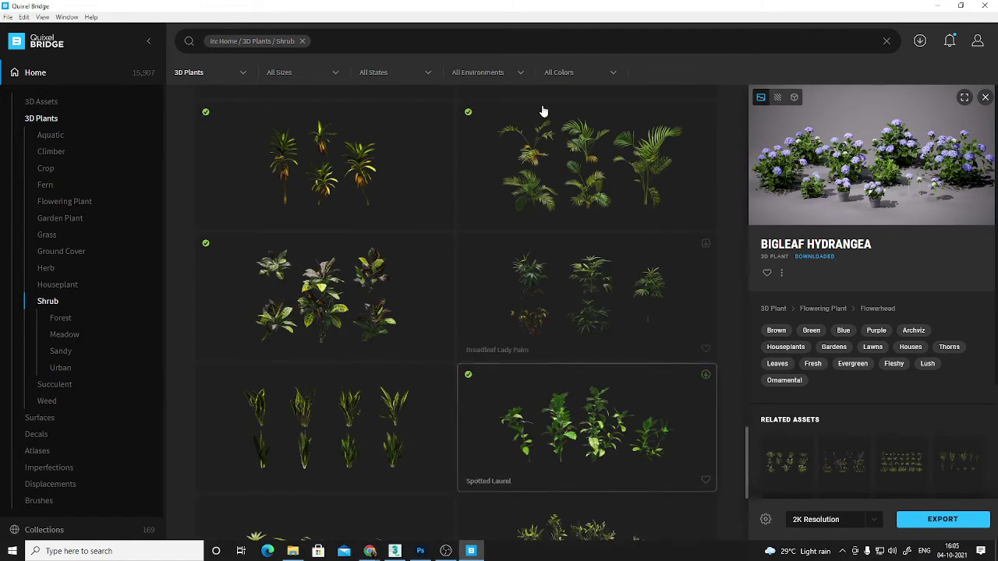
Open the Succulent category and download the Cactus asset with two branching cacti at 2K resolution.
{"action": "left_click", "coordinate": [56, 388]}
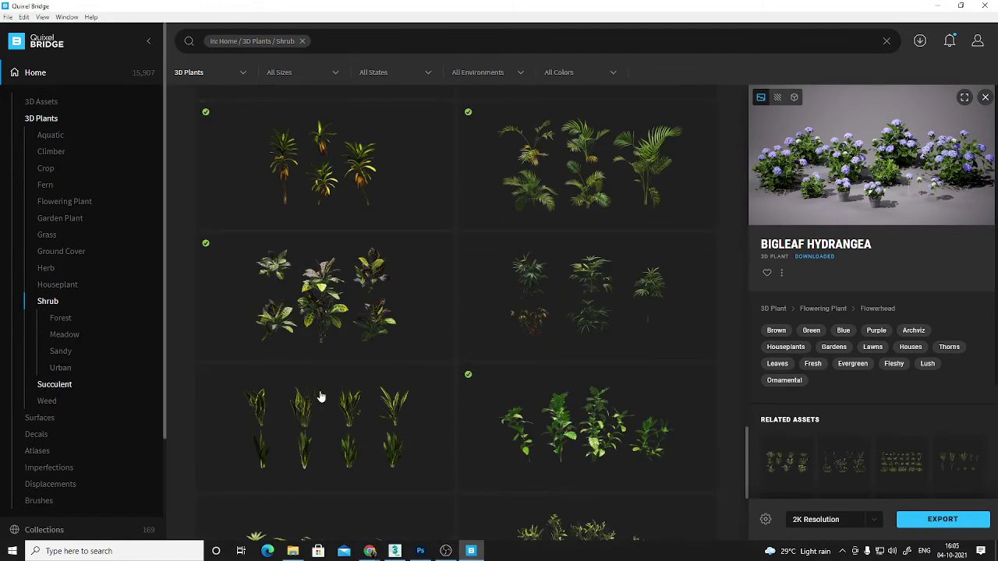
{"action": "scroll", "coordinate": [401, 316], "scroll_direction": "down", "scroll_amount": 5}
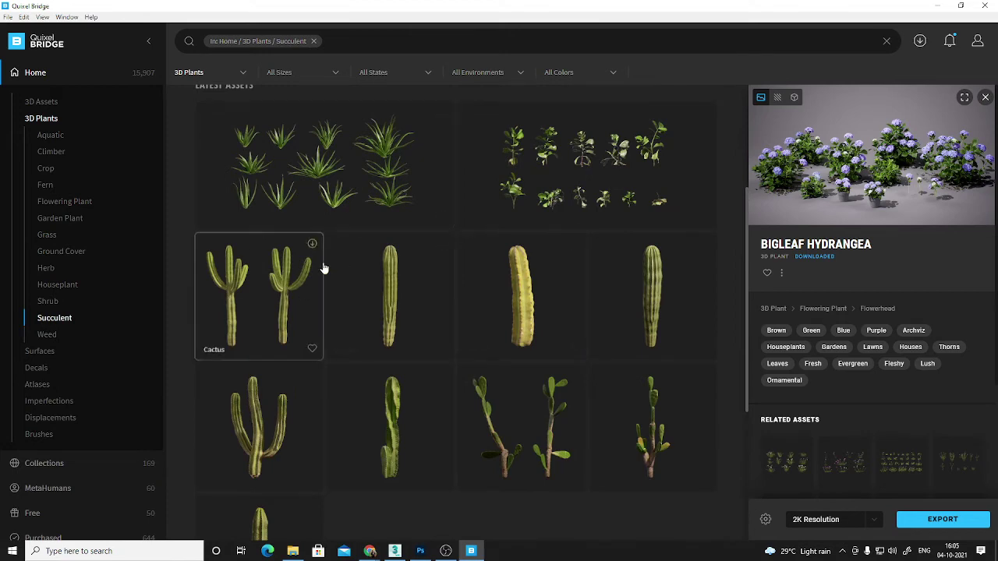
{"action": "scroll", "coordinate": [336, 272], "scroll_direction": "up", "scroll_amount": 3}
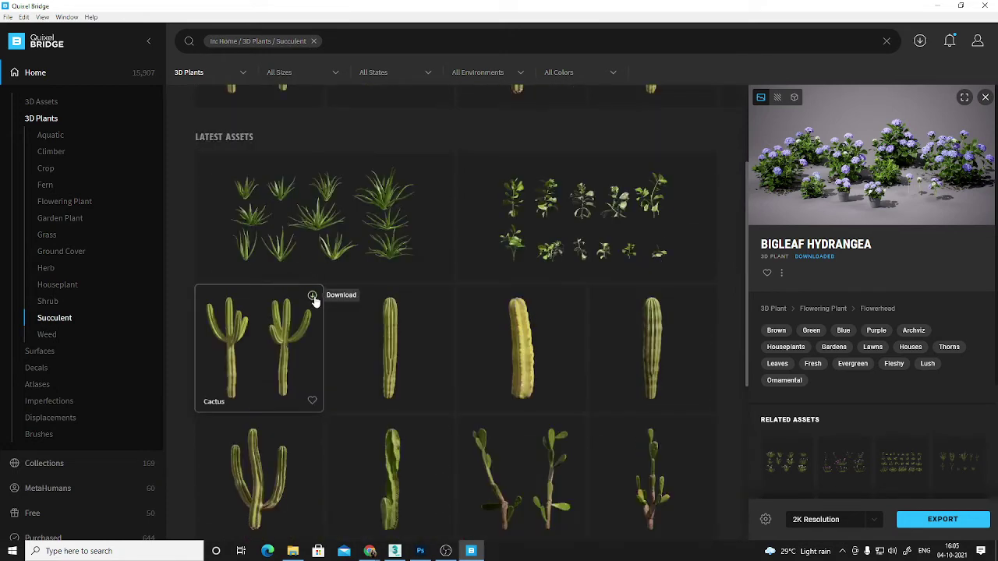
{"action": "left_click", "coordinate": [305, 346]}
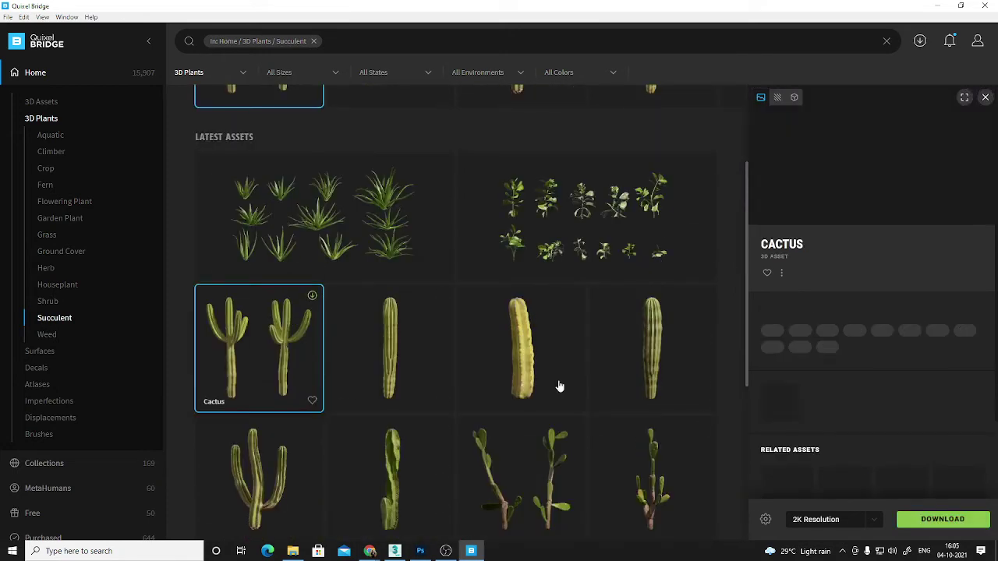
{"action": "left_click", "coordinate": [311, 295]}
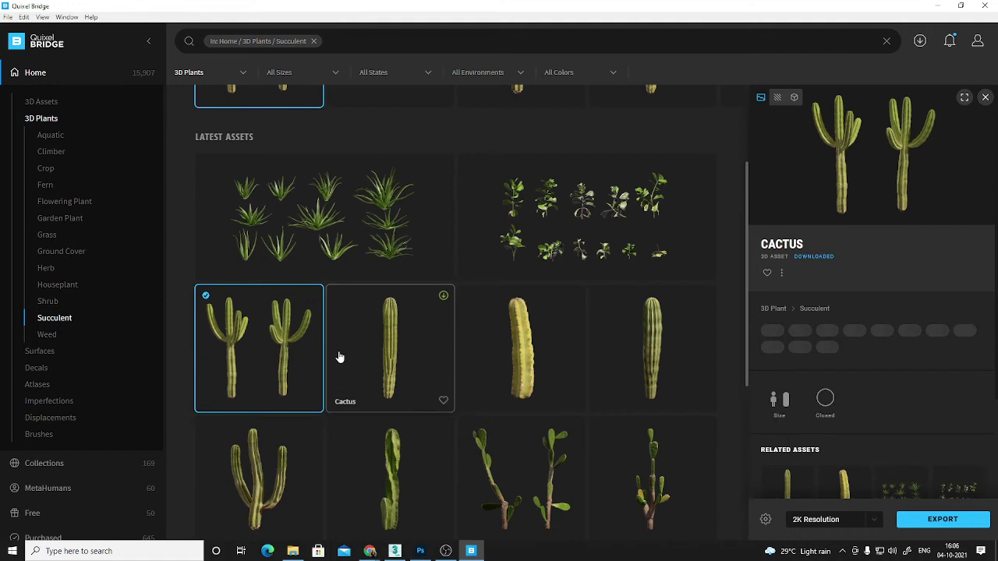
Open the downloaded cactus's file location and minimize Quixel Bridge to return to 3ds Max.
{"action": "right_click", "coordinate": [277, 310]}
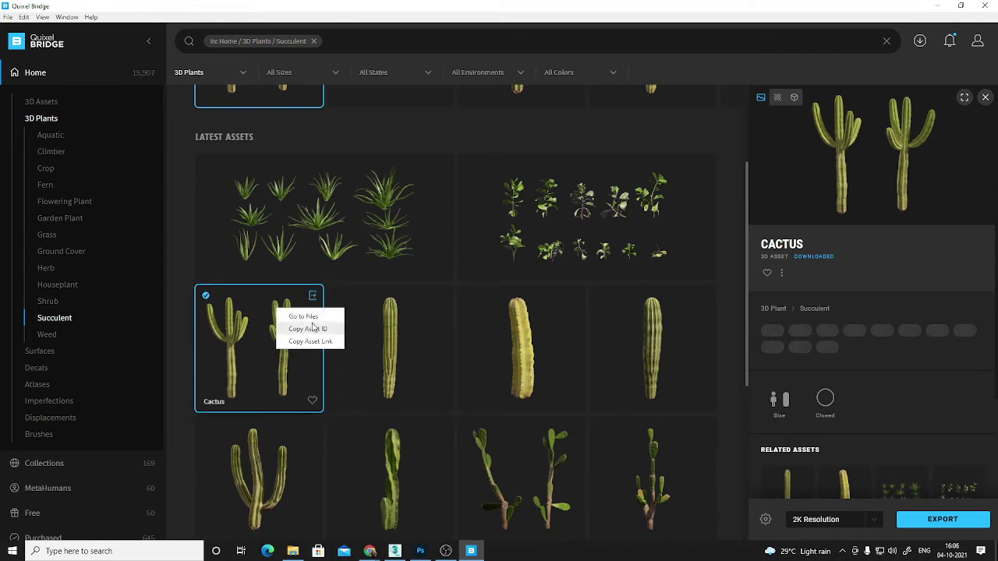
{"action": "left_click", "coordinate": [312, 323]}
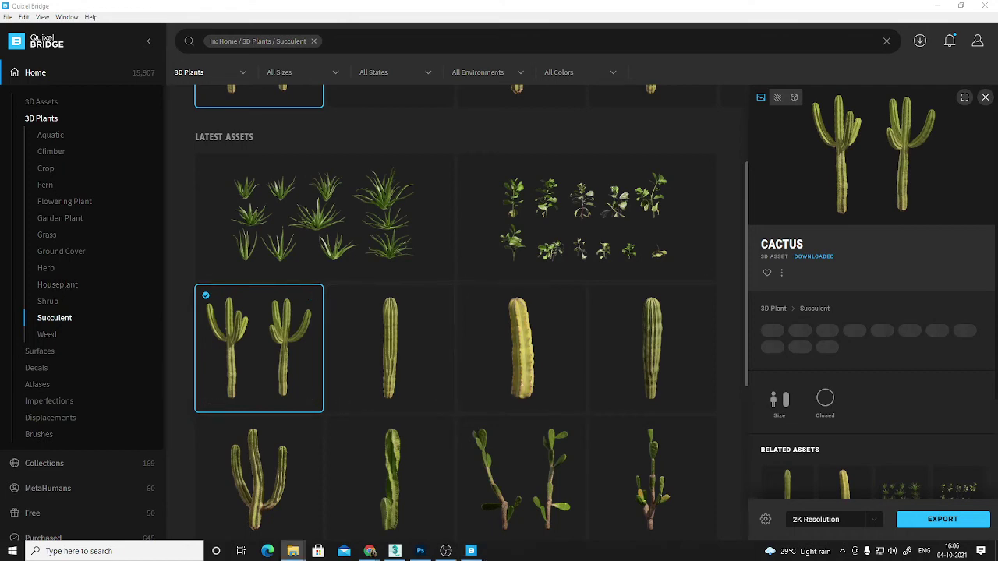
{"action": "left_click", "coordinate": [935, 7]}
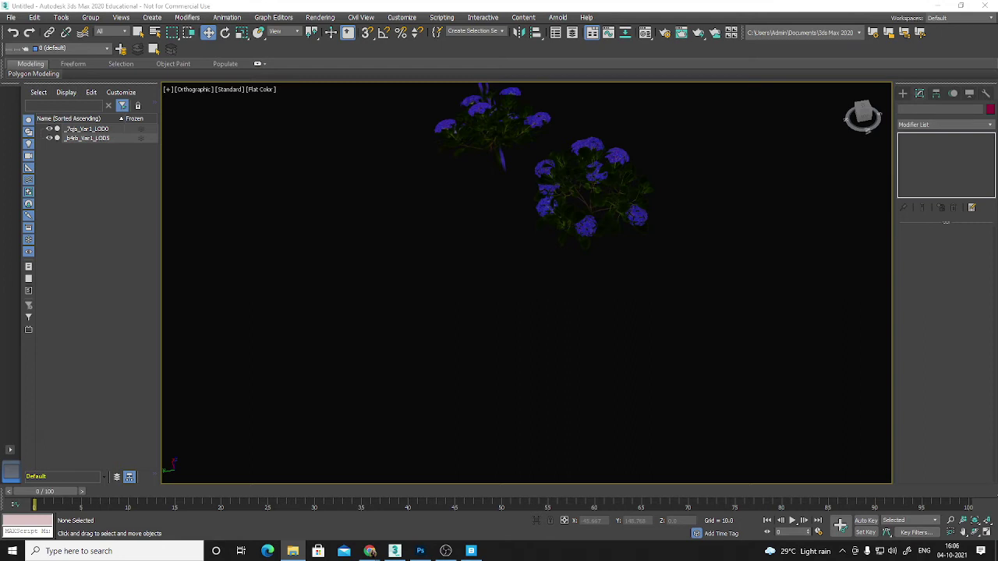
Import the LOD0 cactus mesh from its folder, place it near the hydrangeas, and show edged faces.
{"action": "left_click_drag", "start_coordinate": [4, 278], "coordinate": [352, 334]}
{"action": "left_click", "coordinate": [373, 328]}
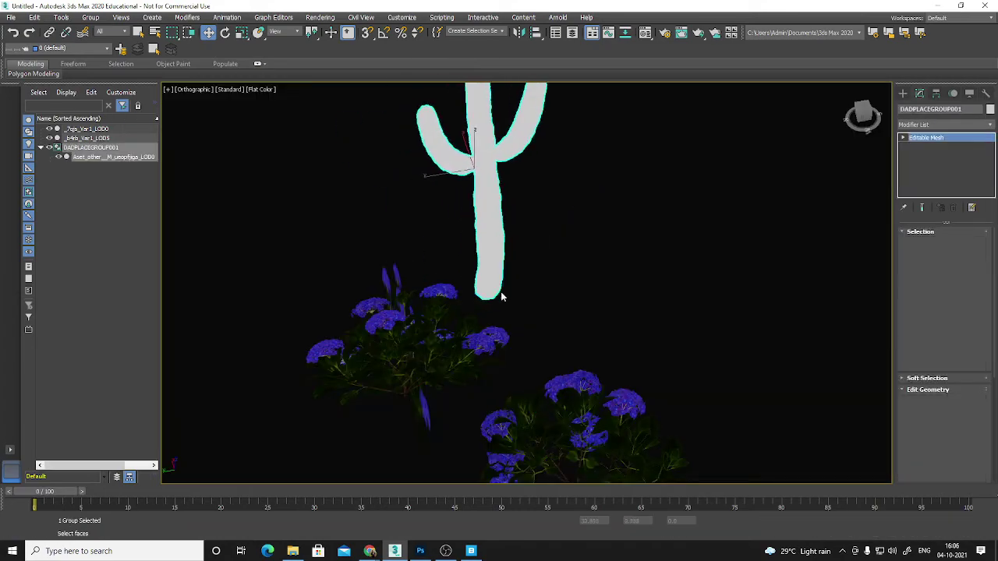
{"action": "left_click", "coordinate": [613, 328]}
{"action": "key", "text": "F4"}
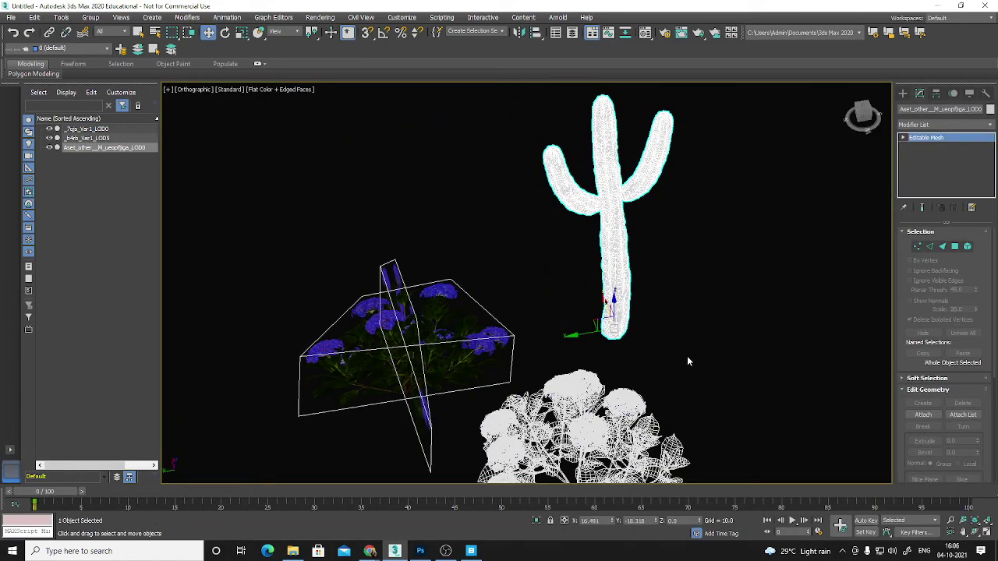
{"action": "mouse_move", "coordinate": [687, 355]}
{"action": "middle_mouse_down", "text": "alt"}
{"action": "mouse_move", "coordinate": [443, 337]}
{"action": "mouse_move", "coordinate": [660, 343]}
{"action": "middle_mouse_up", "text": "alt"}
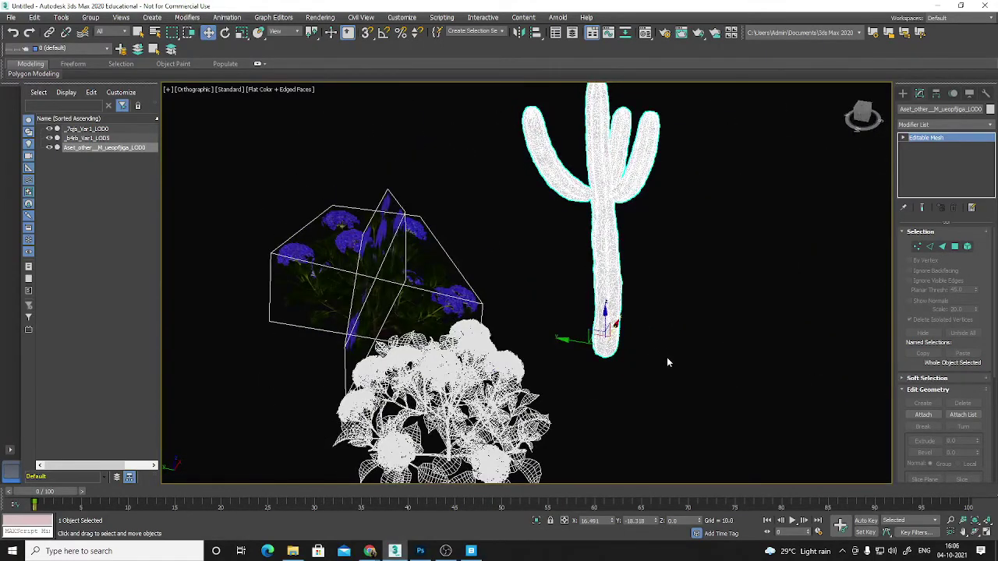
Import the LOD5 cactus mesh beside the LOD0 one and compare their mesh density from several angles.
{"action": "key", "text": "alt+Tab"}
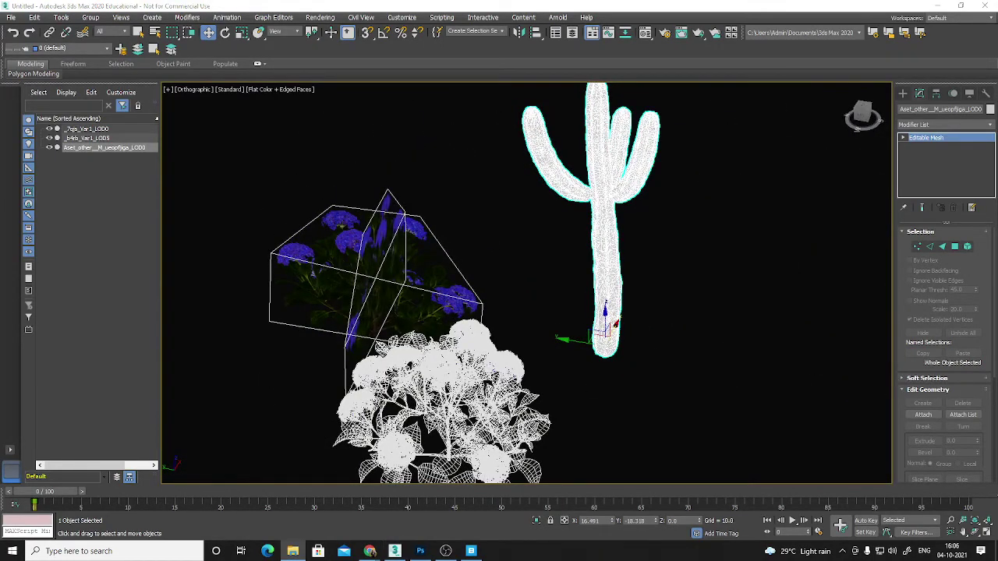
{"action": "left_click_drag", "start_coordinate": [552, 326], "coordinate": [739, 383]}
{"action": "left_click", "coordinate": [768, 388]}
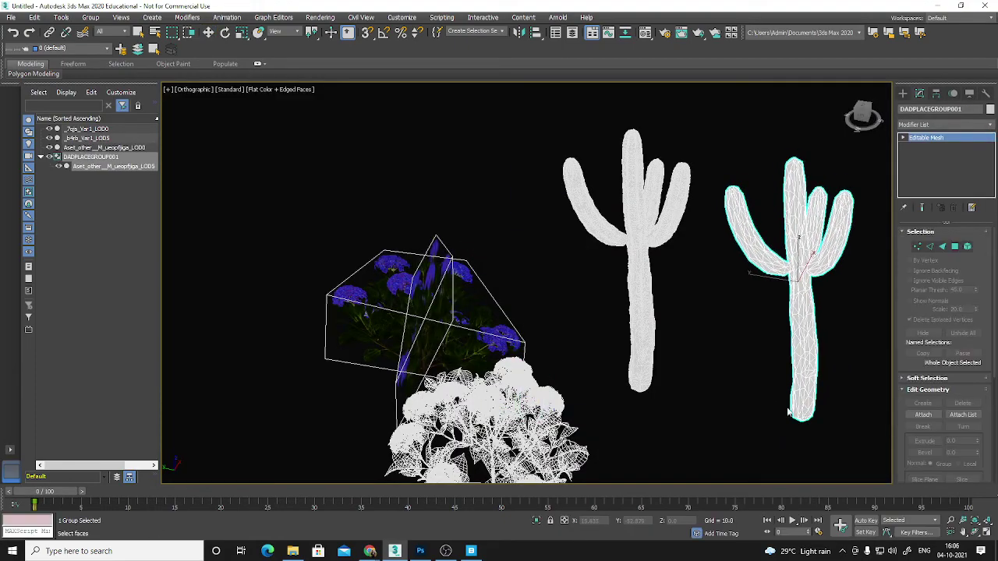
{"action": "middle_click_drag", "start_coordinate": [774, 389], "coordinate": [545, 349], "text": "alt"}
{"action": "middle_click_drag", "start_coordinate": [826, 316], "coordinate": [667, 322]}
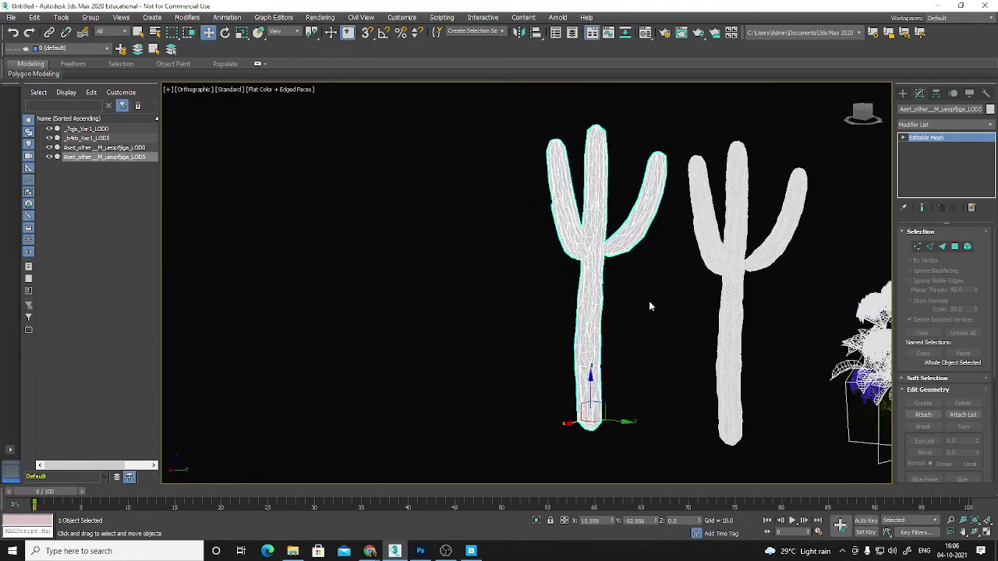
{"action": "middle_click_drag", "start_coordinate": [677, 324], "coordinate": [628, 295], "text": "alt"}
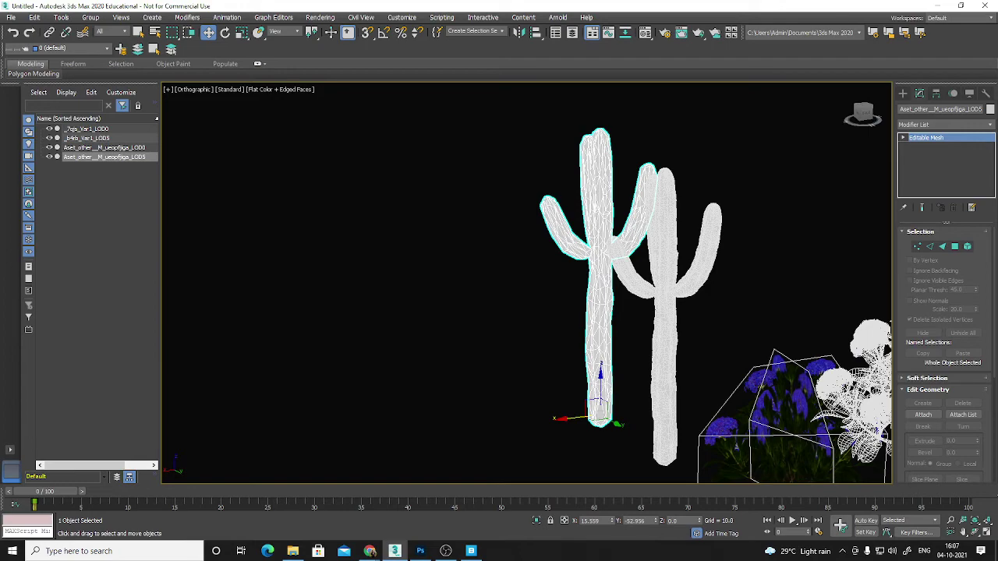
Select the billboard hydrangea and move it along the Y axis, away from the cacti and the full-detail hydrangea.
{"action": "key", "text": "alt+Tab"}
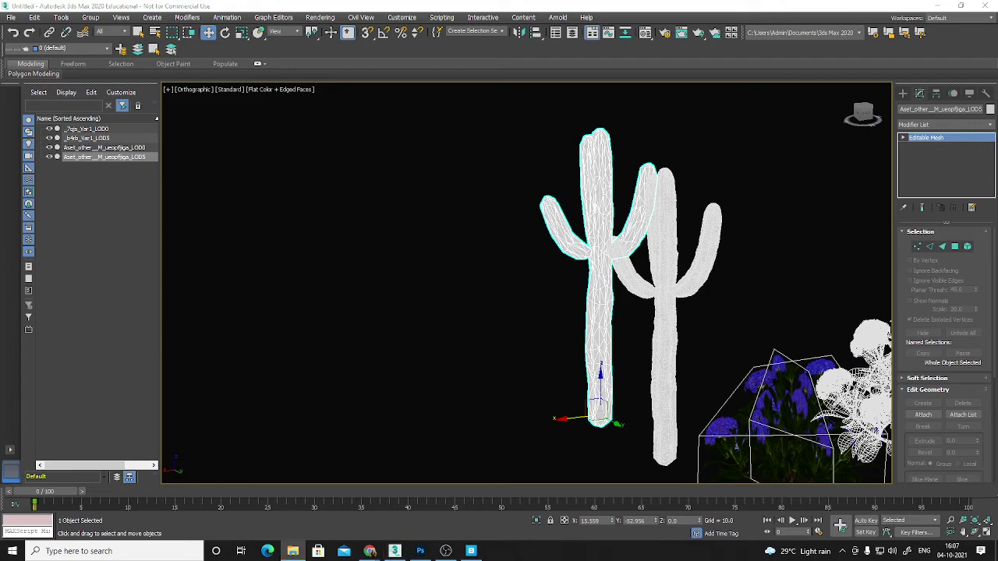
{"action": "middle_click_drag", "start_coordinate": [416, 372], "coordinate": [567, 361], "text": "alt"}
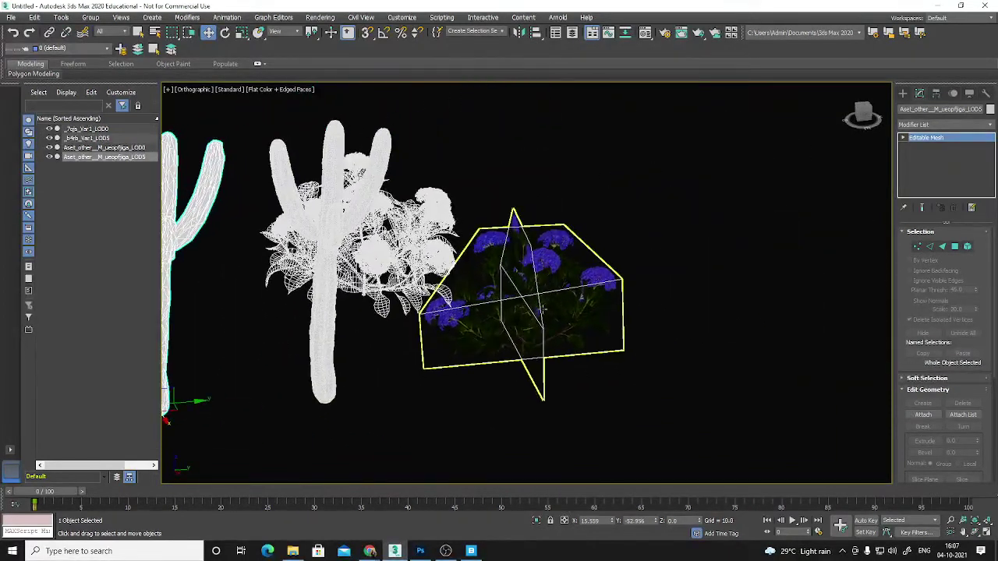
{"action": "left_click", "coordinate": [566, 361]}
{"action": "left_click_drag", "start_coordinate": [567, 361], "coordinate": [731, 347]}
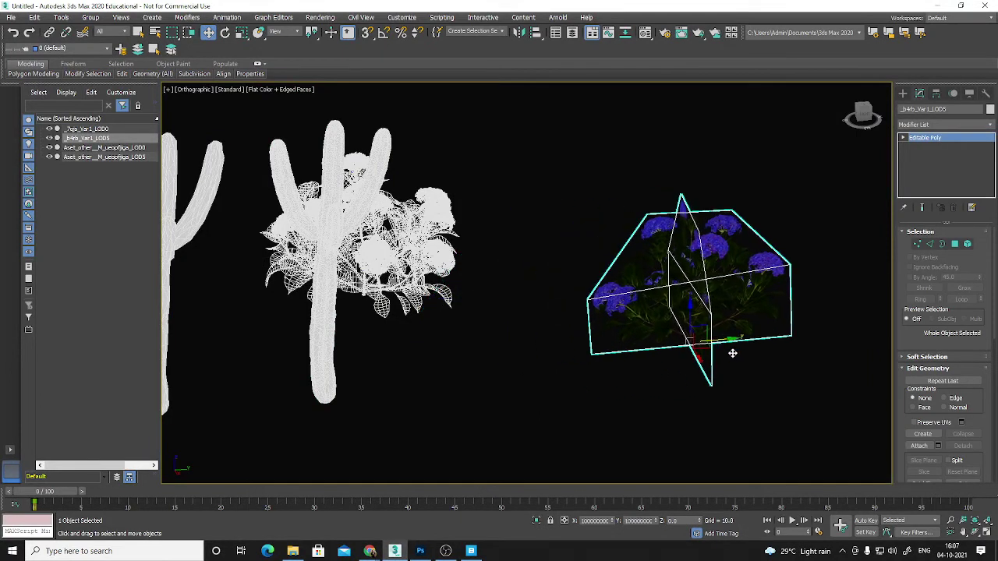
Select the two polygons of one billboard hydrangea plane and clone them to an element rotated about the vertical axis.
{"action": "left_click", "coordinate": [958, 245]}
{"action": "left_click", "coordinate": [730, 250]}
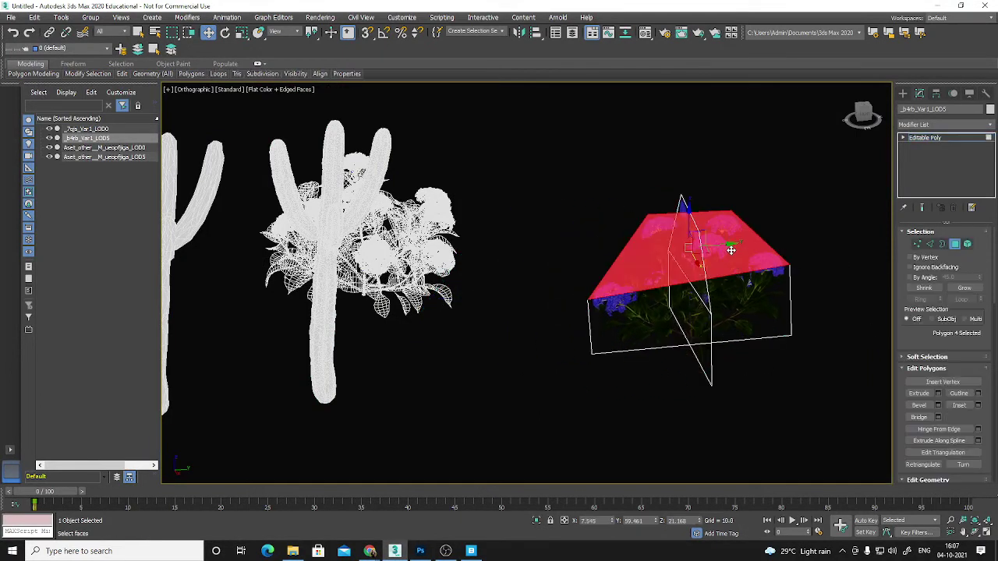
{"action": "left_click", "coordinate": [690, 296], "text": "ctrl"}
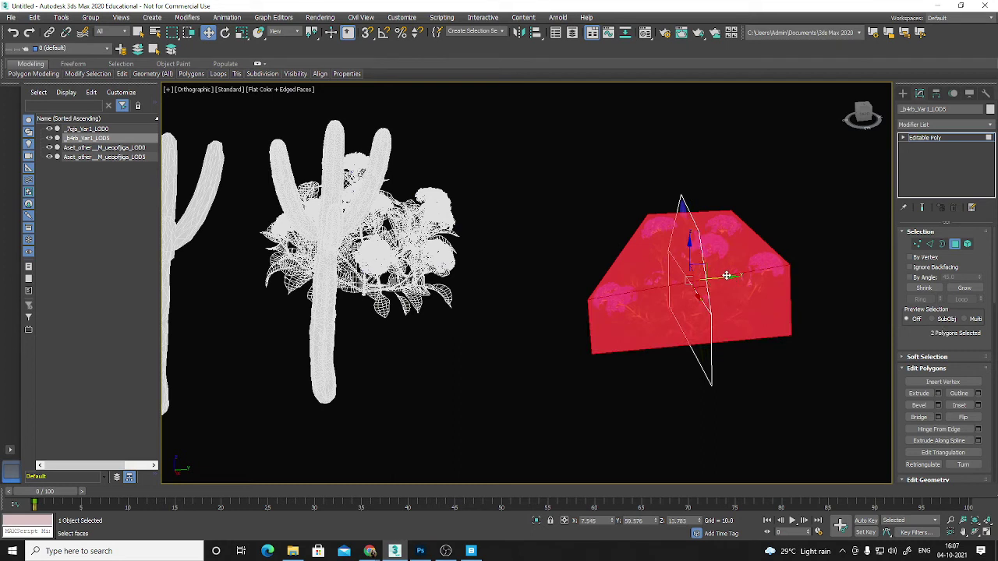
{"action": "key", "text": "e"}
{"action": "left_click_drag", "start_coordinate": [717, 290], "coordinate": [659, 309]}
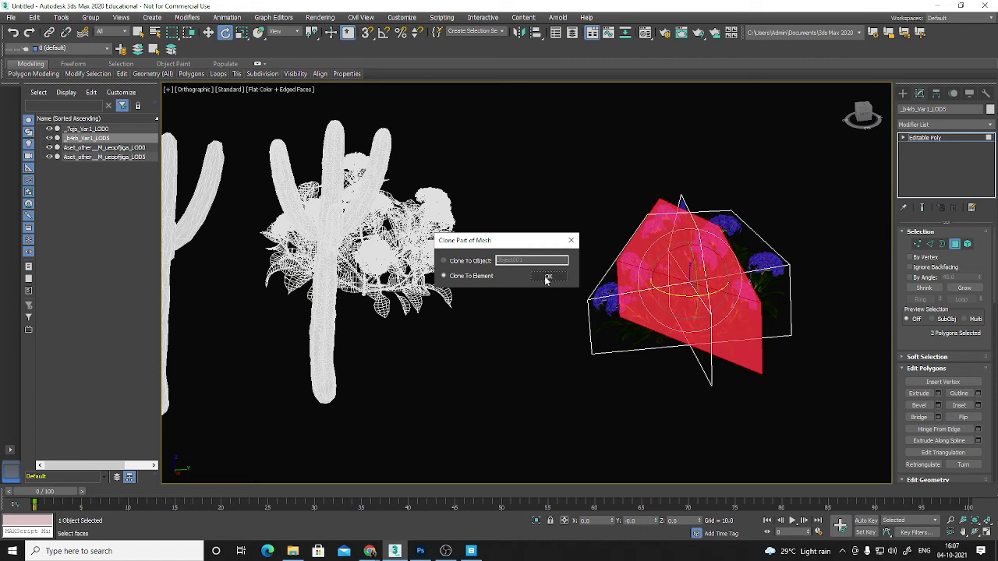
{"action": "left_click", "coordinate": [547, 279]}
Clone the rotated plane to another element turned further about the vertical axis, clear the polygon selection, and hide the edges.
{"action": "left_click_drag", "start_coordinate": [690, 303], "coordinate": [622, 302]}
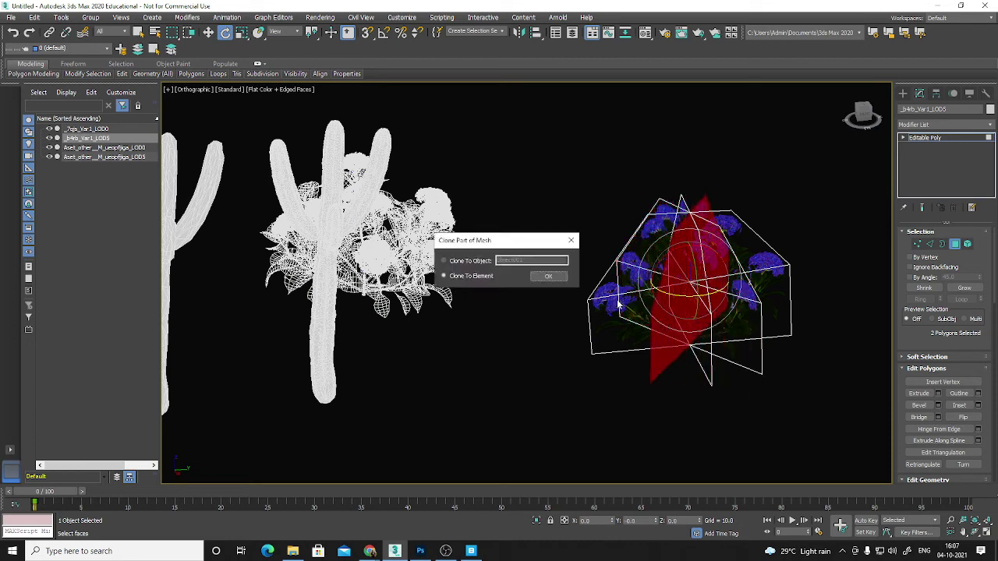
{"action": "left_click", "coordinate": [549, 279]}
{"action": "left_click", "coordinate": [569, 333]}
{"action": "scroll", "coordinate": [690, 360], "scroll_direction": "up", "scroll_amount": 3}
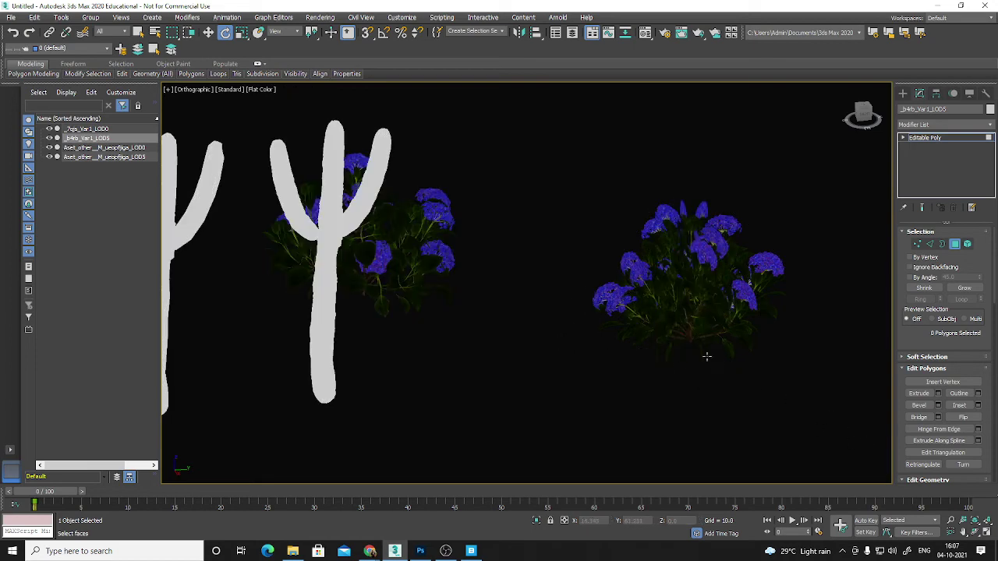
Compare the fuller billboard hydrangea with the full-detail one and the cacti from various angles and distances.
{"action": "middle_click_drag", "start_coordinate": [693, 363], "coordinate": [687, 353], "text": "alt"}
{"action": "middle_click_drag", "start_coordinate": [687, 353], "coordinate": [598, 318]}
{"action": "scroll", "coordinate": [598, 318], "scroll_direction": "down", "scroll_amount": 5}
{"action": "middle_click_drag", "start_coordinate": [679, 338], "coordinate": [531, 336], "text": "alt"}
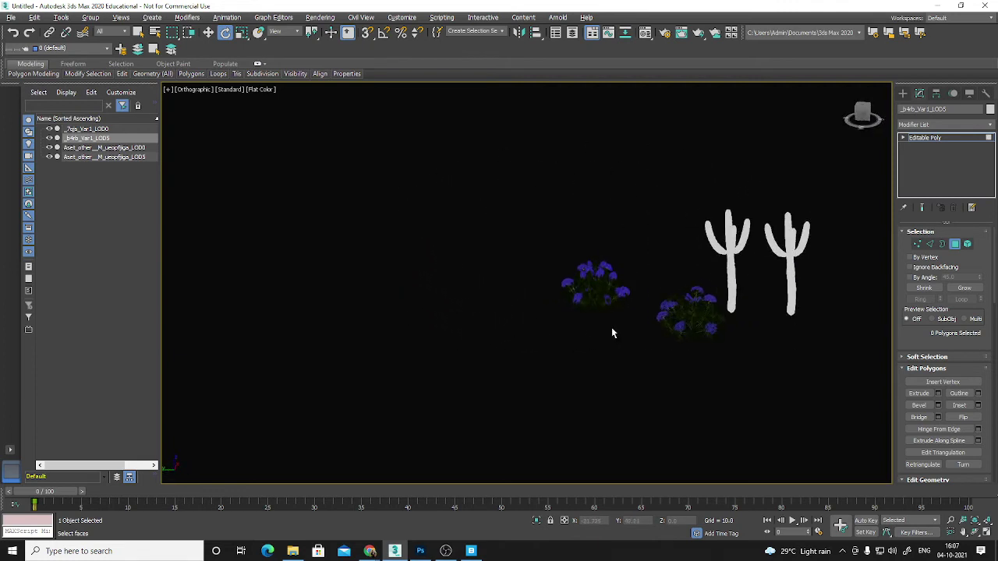
{"action": "middle_click_drag", "start_coordinate": [612, 333], "coordinate": [642, 341], "text": "alt"}
{"action": "scroll", "coordinate": [605, 327], "scroll_direction": "up", "scroll_amount": 4}
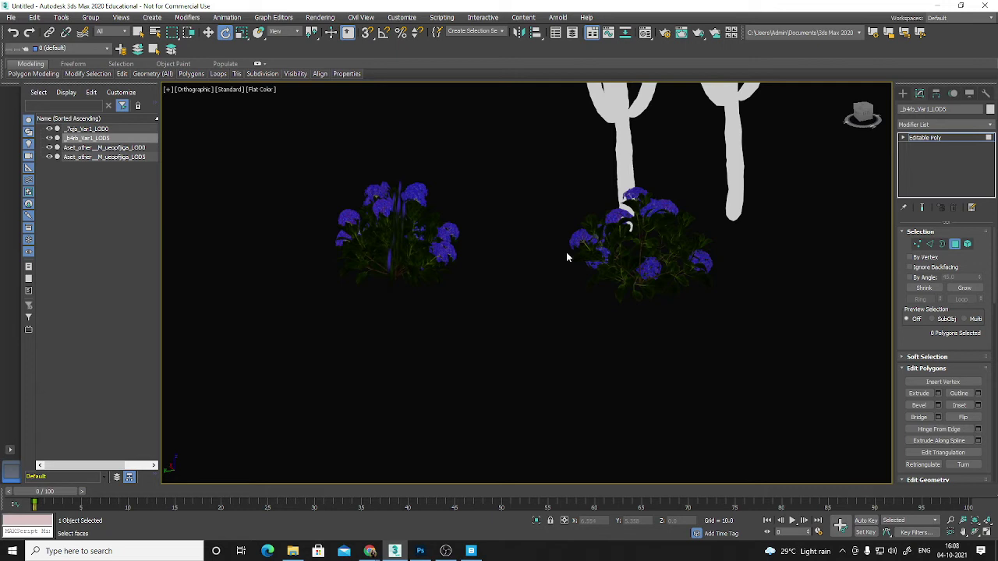
{"action": "middle_click_drag", "start_coordinate": [519, 278], "coordinate": [554, 290], "text": "alt"}
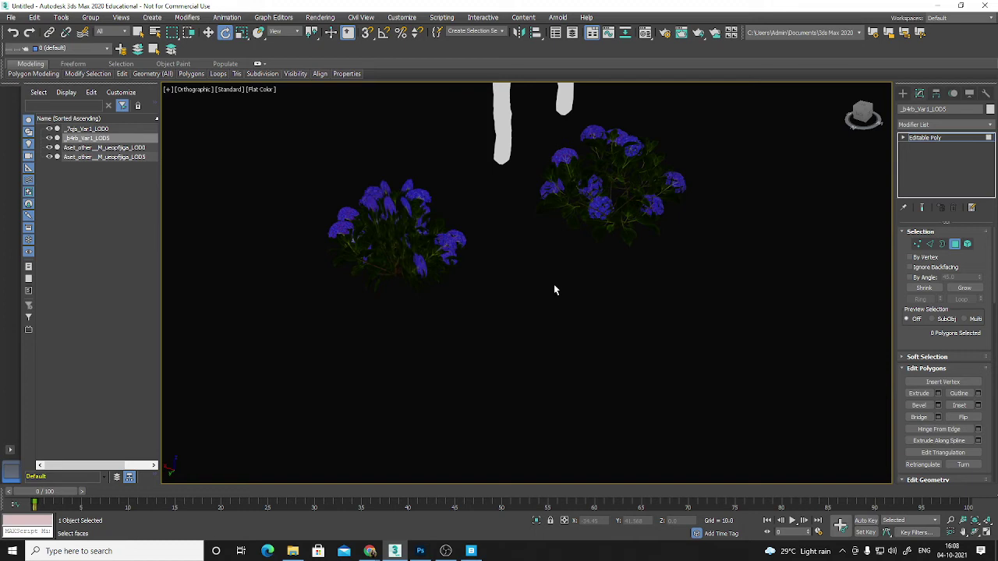
{"action": "middle_click_drag", "start_coordinate": [747, 276], "coordinate": [619, 312], "text": "alt"}
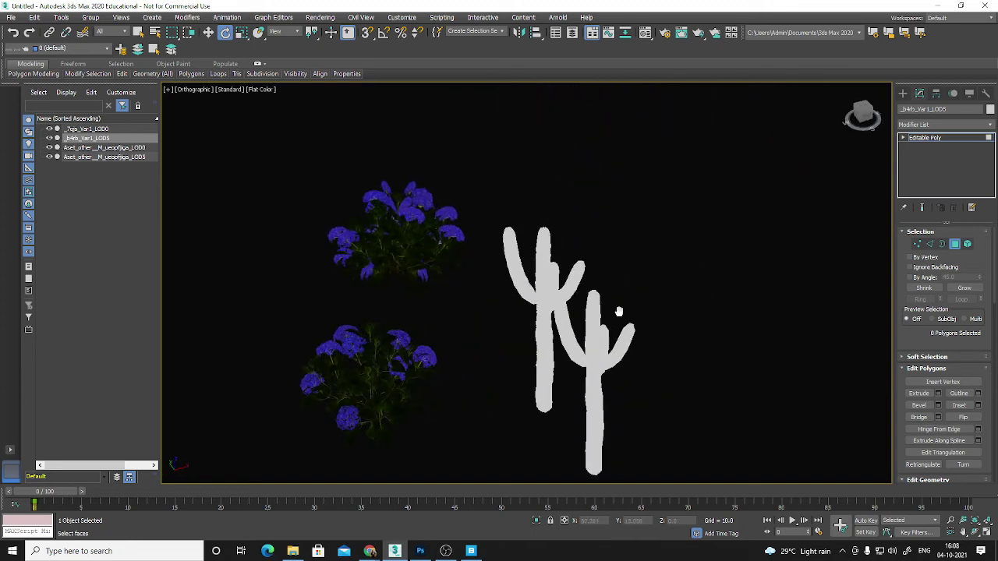
{"action": "scroll", "coordinate": [586, 259], "scroll_direction": "down", "scroll_amount": 5}
{"action": "middle_click_drag", "start_coordinate": [586, 260], "coordinate": [546, 243], "text": "alt"}
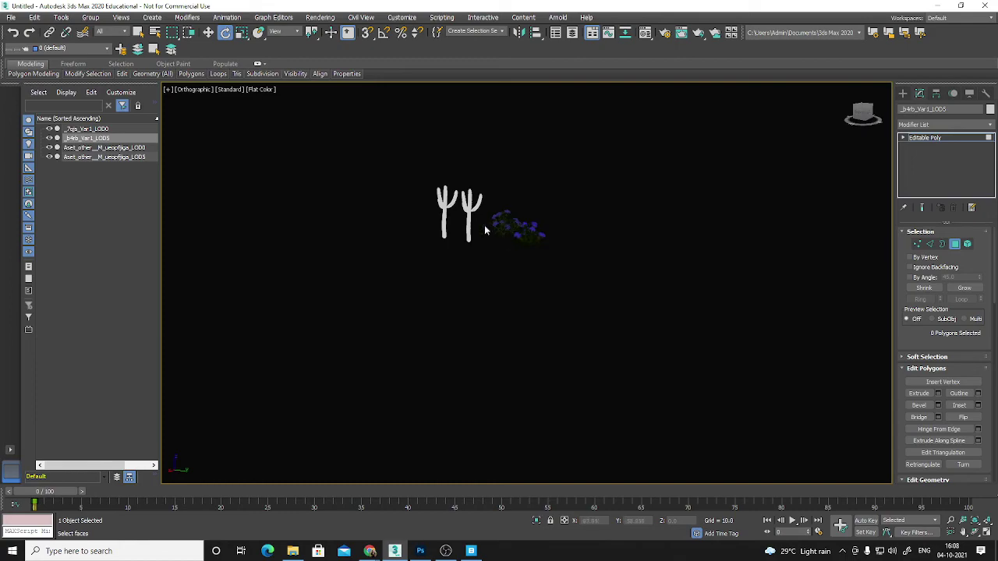
Switch to Quixel Bridge, browse the Climber plants, and open the file folder of the Lesser Periwinkle asset.
{"action": "left_click", "coordinate": [471, 551]}
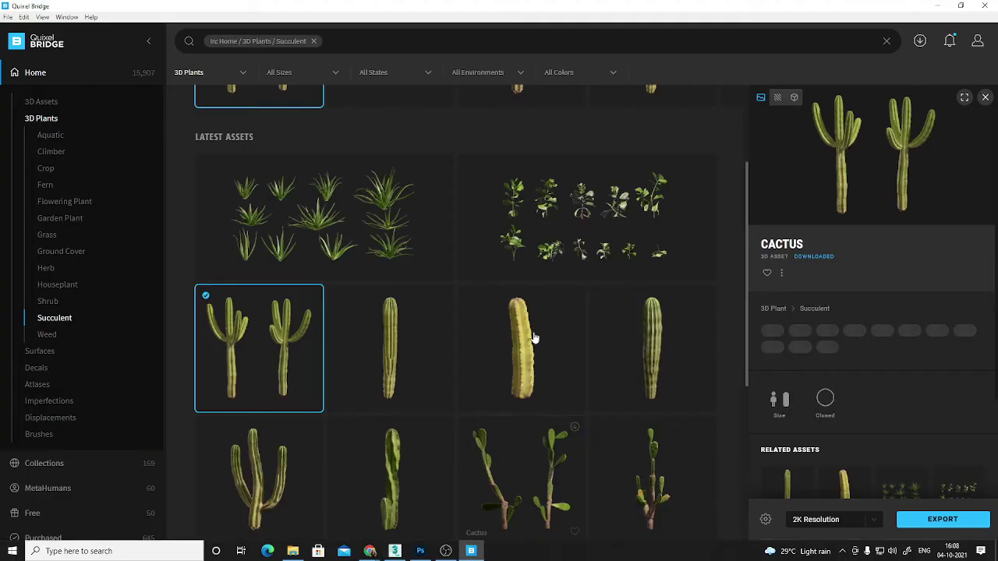
{"action": "scroll", "coordinate": [531, 357], "scroll_direction": "down", "scroll_amount": 3}
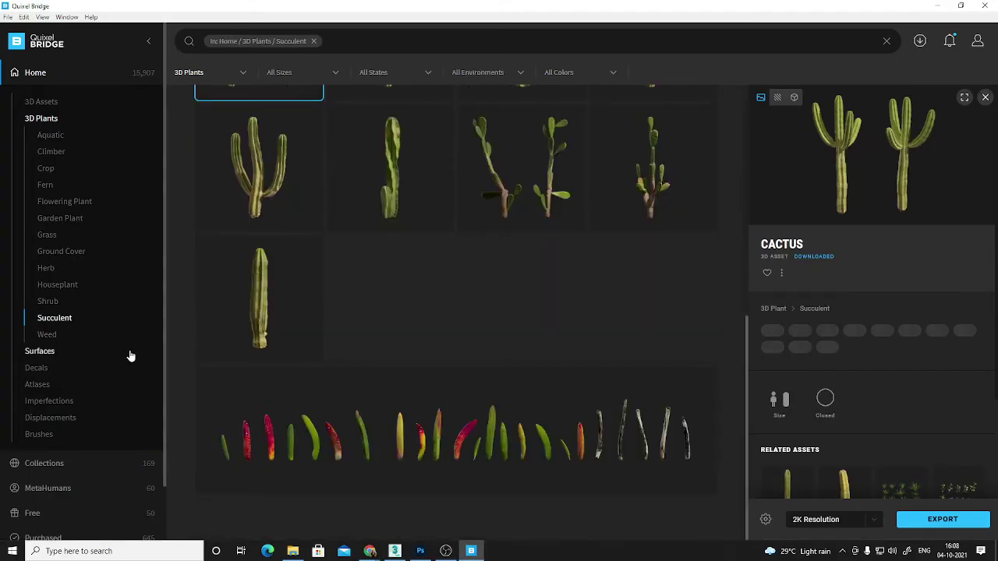
{"action": "left_click", "coordinate": [61, 153]}
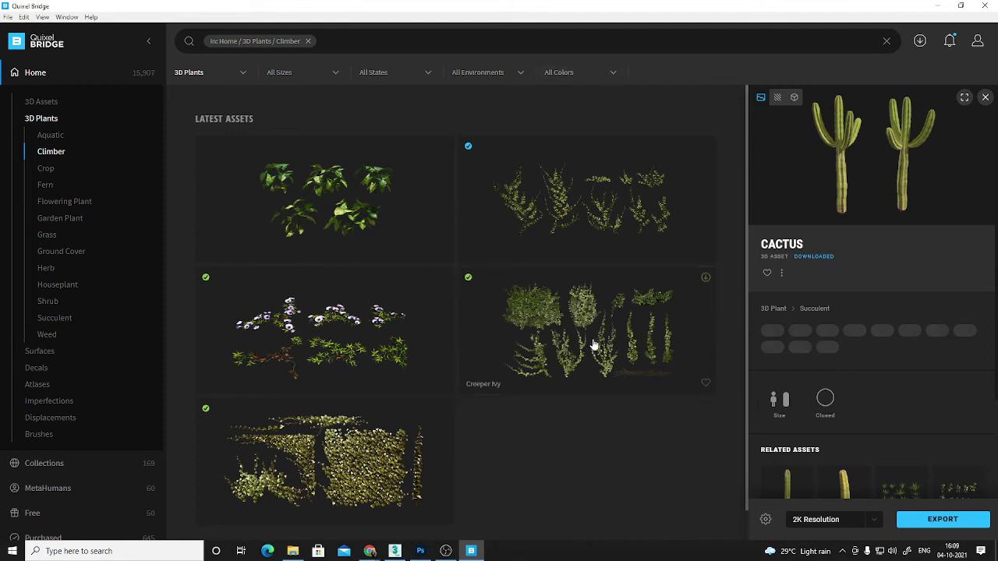
{"action": "right_click", "coordinate": [562, 221]}
{"action": "left_click", "coordinate": [580, 227]}
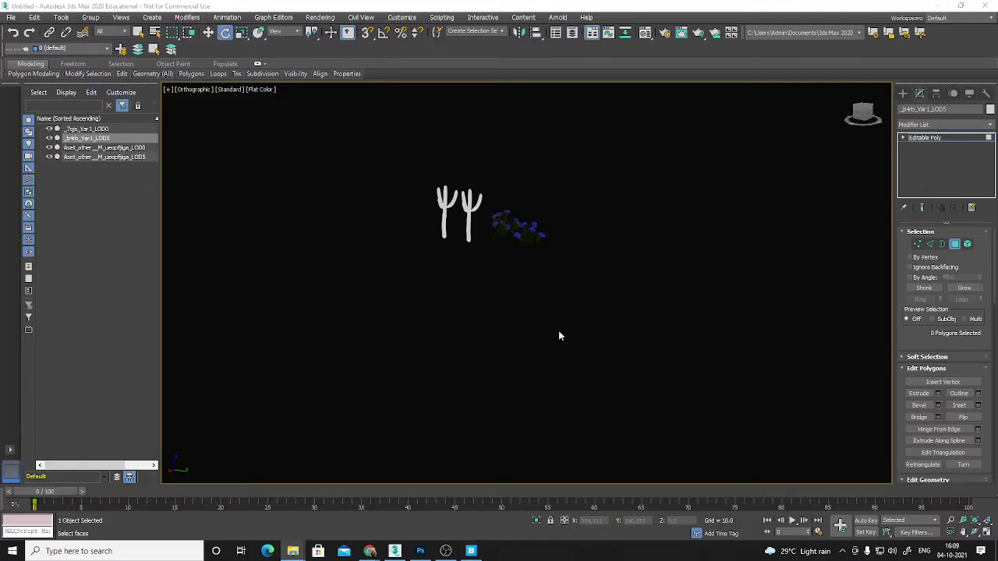
Import the climber's Var1_LOD0 model into the 3ds Max scene and place it beside the two cacti.
{"action": "middle_click_drag", "start_coordinate": [558, 336], "coordinate": [525, 357], "text": "alt"}
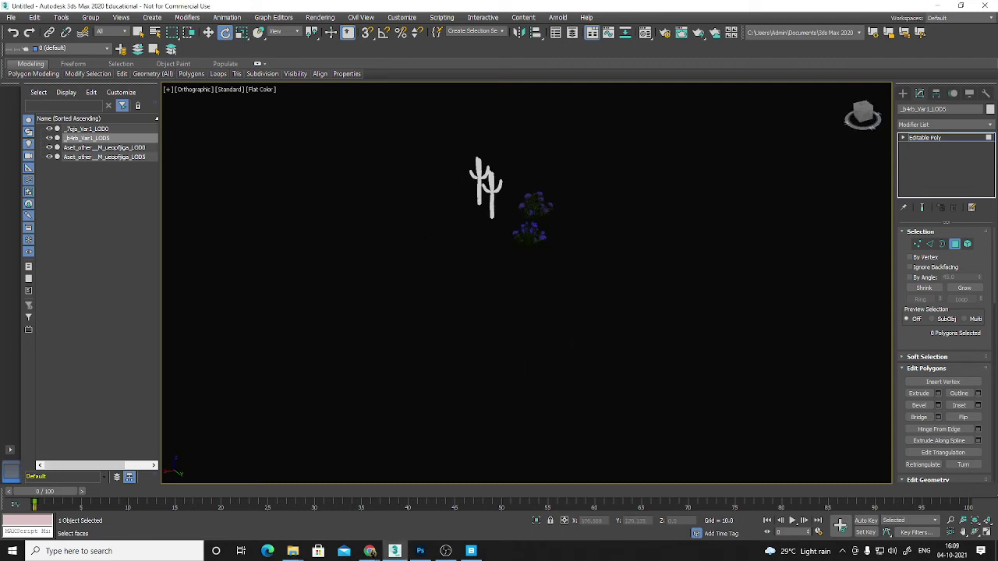
{"action": "key", "text": "super+e"}
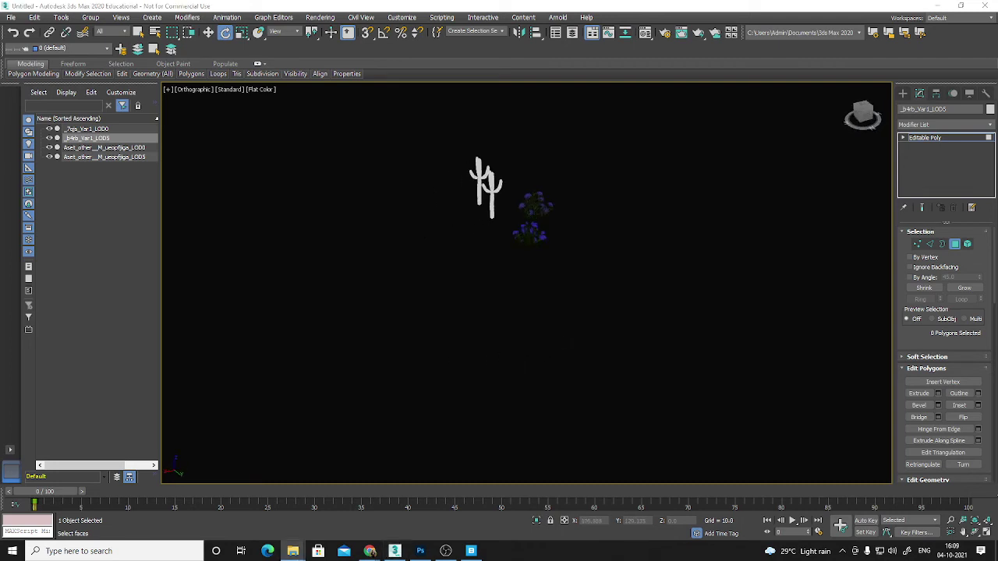
{"action": "left_click_drag", "start_coordinate": [841, 526], "coordinate": [605, 312]}
{"action": "left_click", "coordinate": [627, 314]}
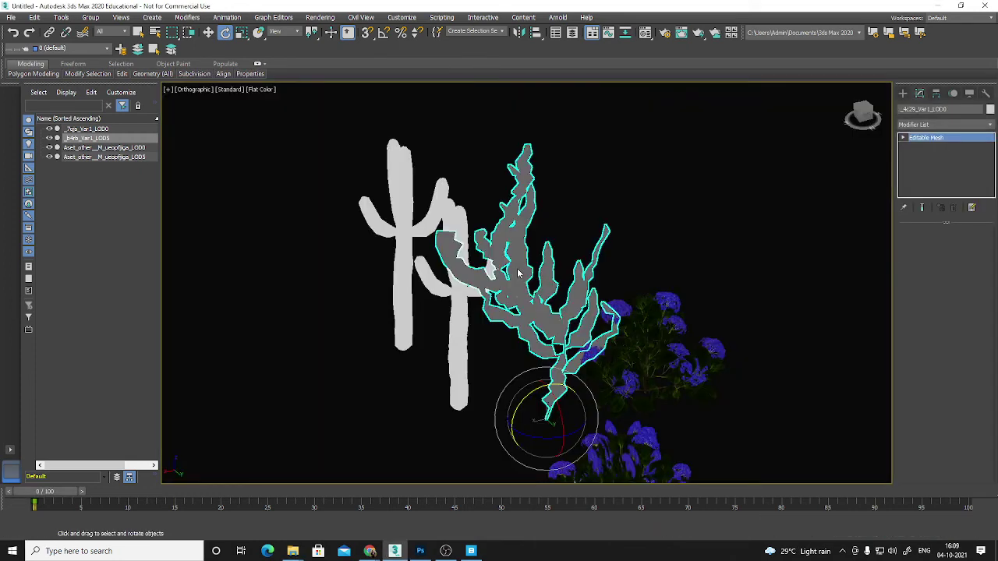
{"action": "left_click", "coordinate": [276, 401]}
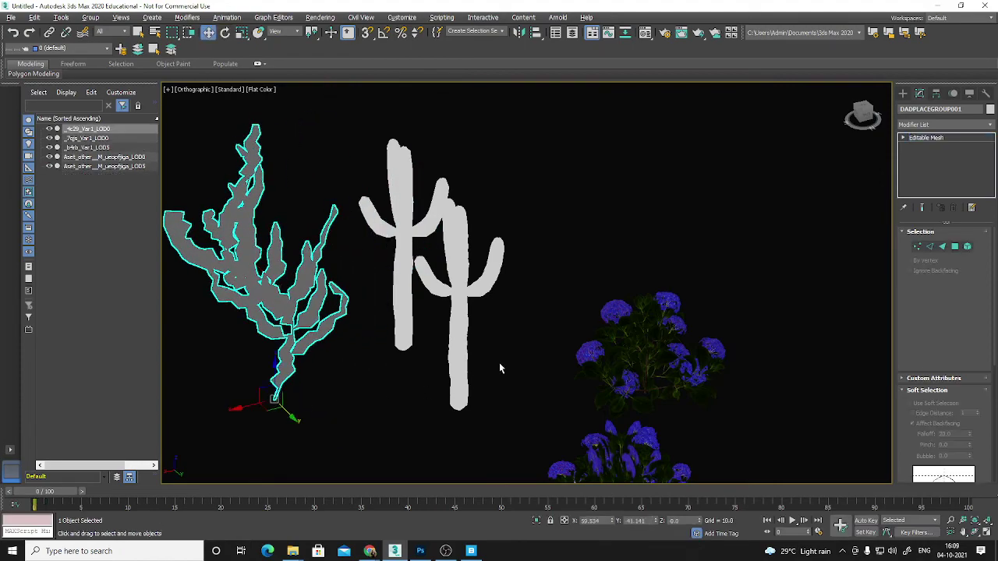
Show edged faces, import the climber's Var1_LOD3 plane, and move it along the Y axis behind the front cactus.
{"action": "middle_click_drag", "start_coordinate": [500, 364], "coordinate": [504, 337], "text": "alt"}
{"action": "key", "text": "F4"}
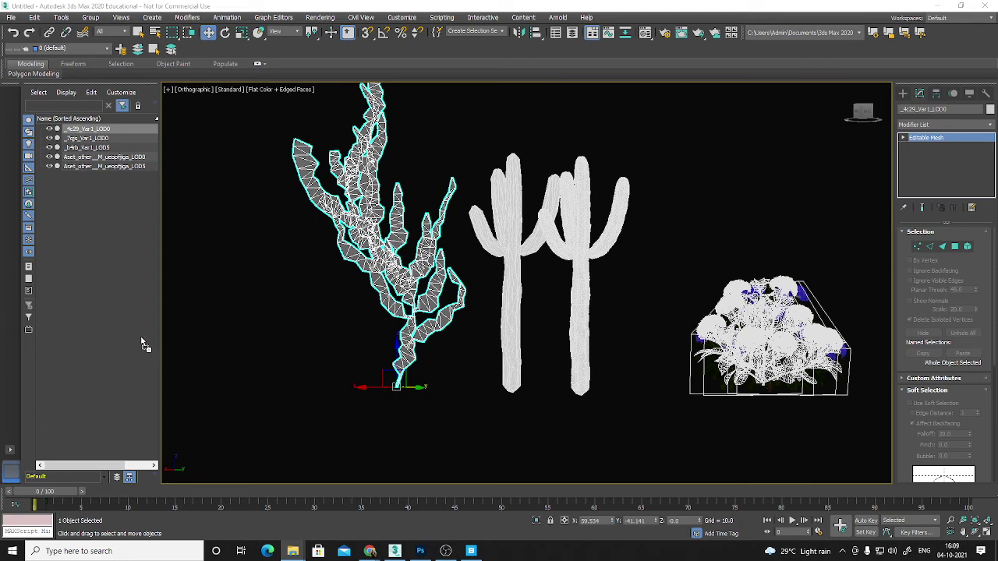
{"action": "left_click_drag", "start_coordinate": [143, 345], "coordinate": [278, 349]}
{"action": "left_click", "coordinate": [286, 355]}
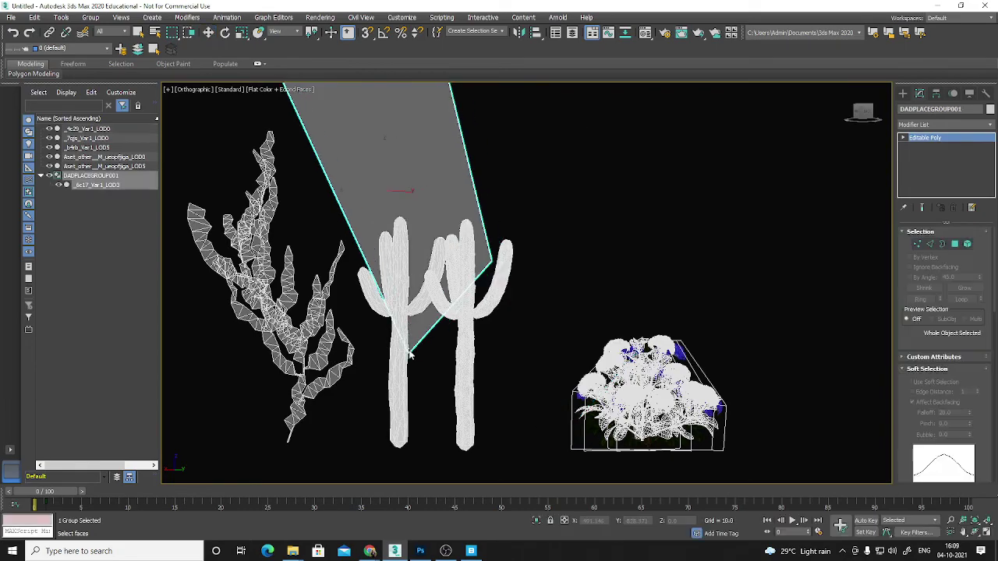
{"action": "middle_click_drag", "start_coordinate": [565, 433], "coordinate": [611, 442], "text": "alt"}
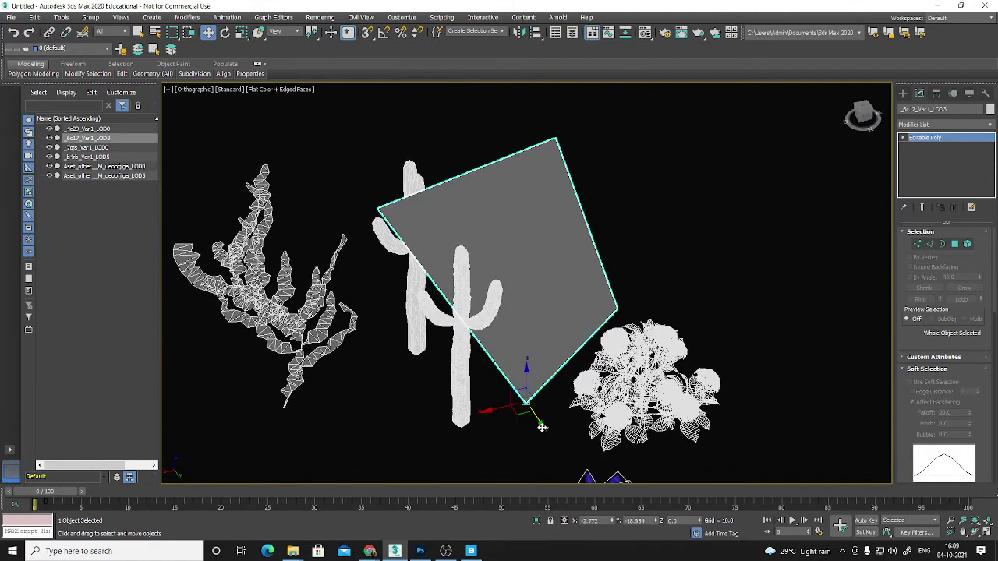
{"action": "left_click_drag", "start_coordinate": [542, 428], "coordinate": [526, 372]}
Delete both cacti from the scene.
{"action": "left_click", "coordinate": [464, 386]}
{"action": "key", "text": "Delete"}
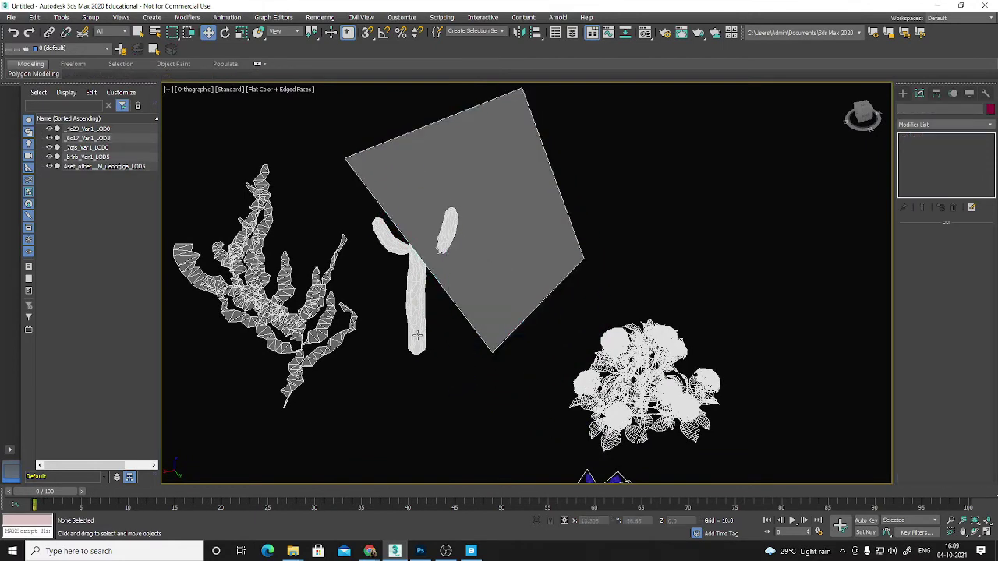
{"action": "left_click", "coordinate": [417, 335]}
{"action": "key", "text": "Delete"}
{"action": "middle_click_drag", "start_coordinate": [465, 392], "coordinate": [513, 405], "text": "alt"}
Apply the leaf albedo texture from the asset folder to the LOD3 plane and to the LOD0 climber.
{"action": "key", "text": "alt+Tab"}
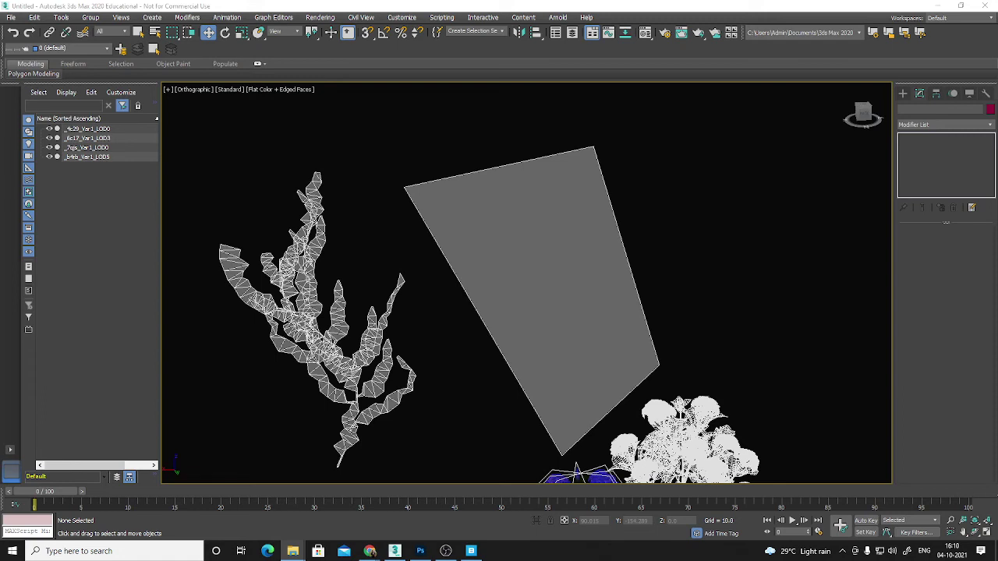
{"action": "left_click_drag", "start_coordinate": [241, 330], "coordinate": [532, 336]}
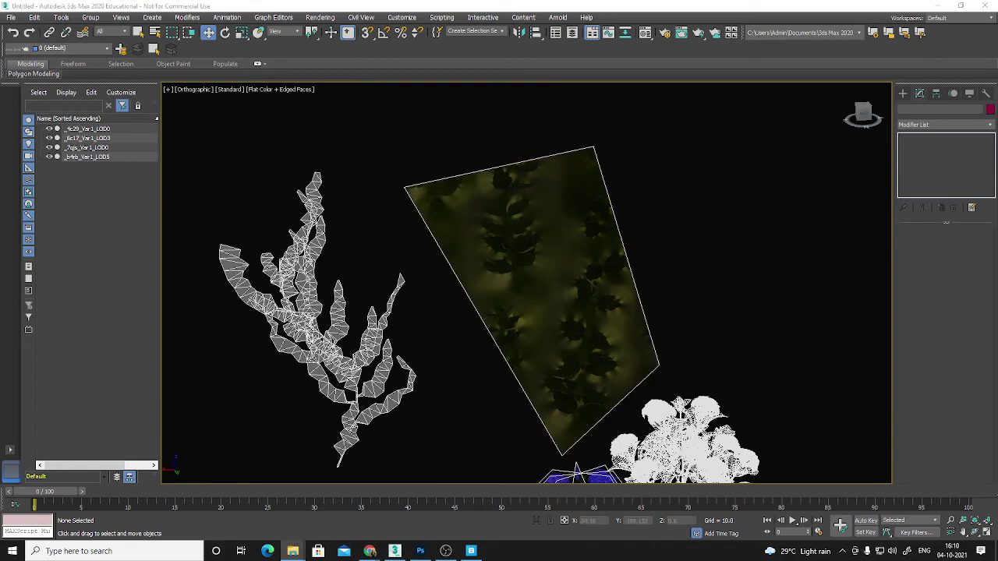
{"action": "mouse_move", "coordinate": [347, 316]}
{"action": "left_mouse_down"}
{"action": "mouse_move", "coordinate": [352, 322]}
{"action": "mouse_move", "coordinate": [332, 326]}
{"action": "left_mouse_up"}
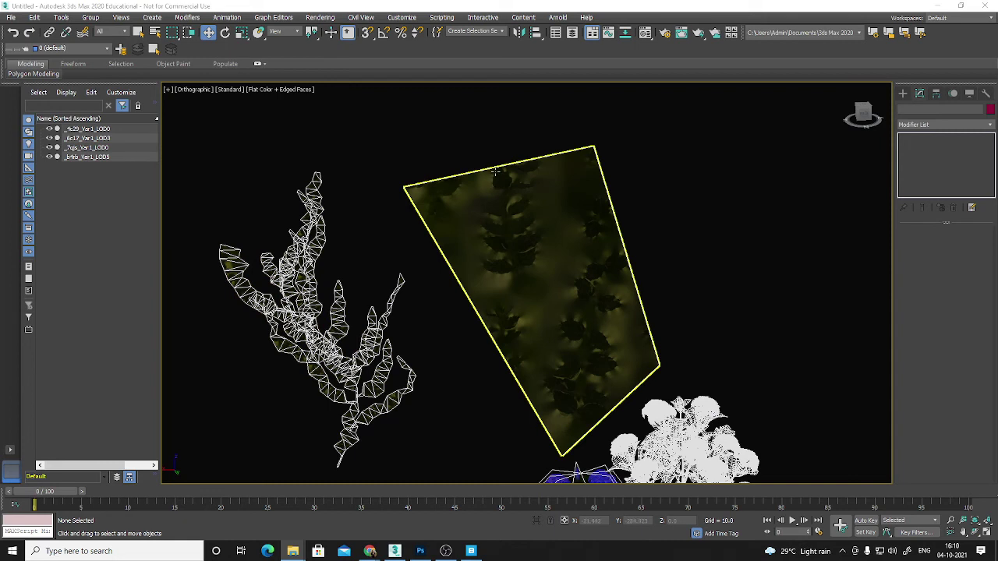
Load the LOD0 climber's material into an empty material slot and assign qfefH_2K_Opacity.jpg as its Opacity map.
{"action": "key", "text": "m"}
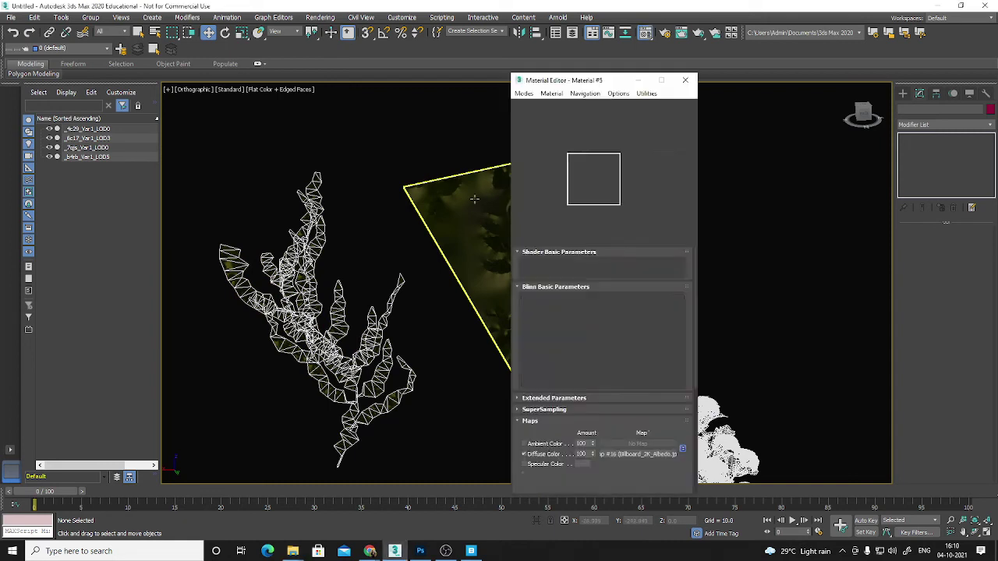
{"action": "left_click", "coordinate": [647, 186]}
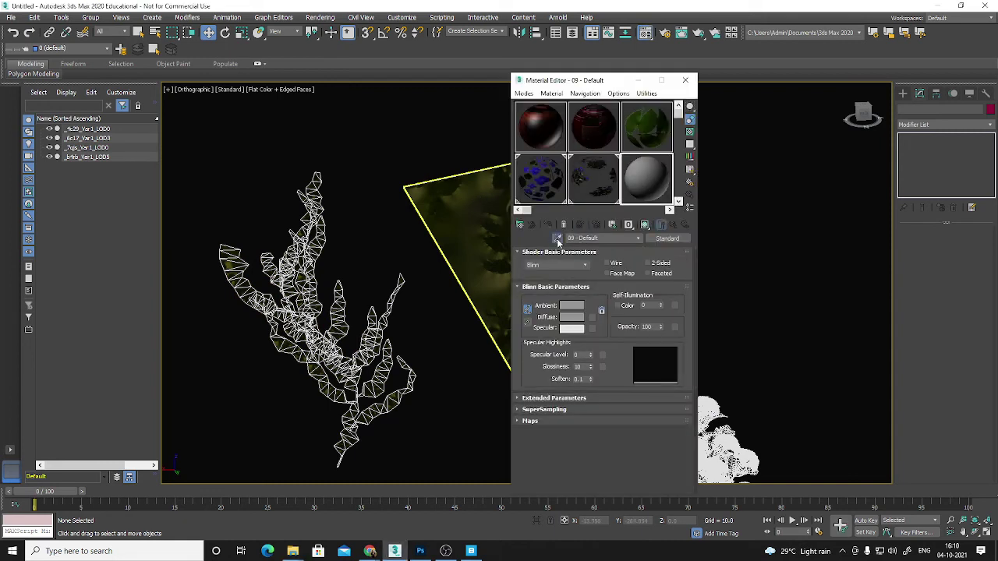
{"action": "left_click", "coordinate": [315, 281]}
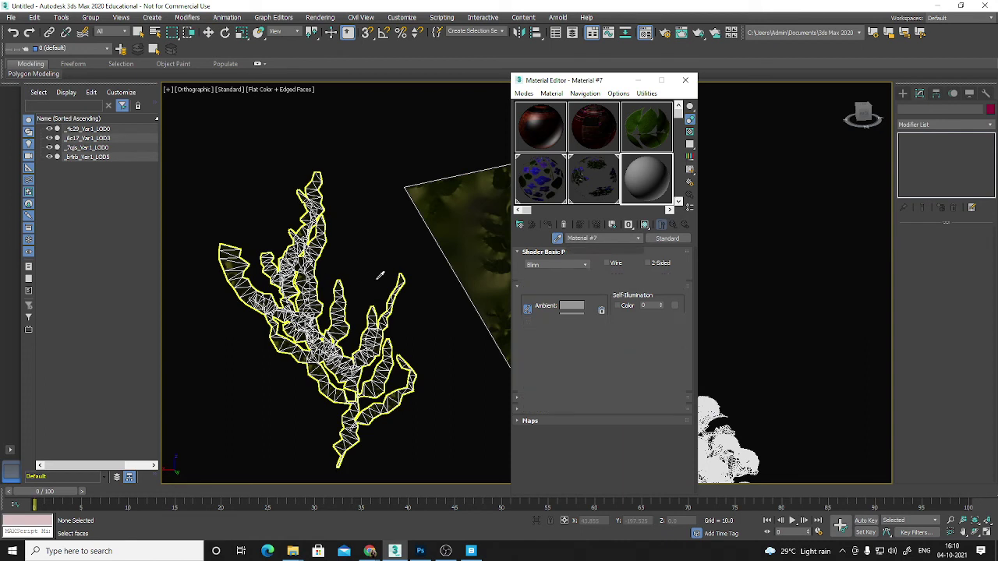
{"action": "left_click", "coordinate": [536, 421]}
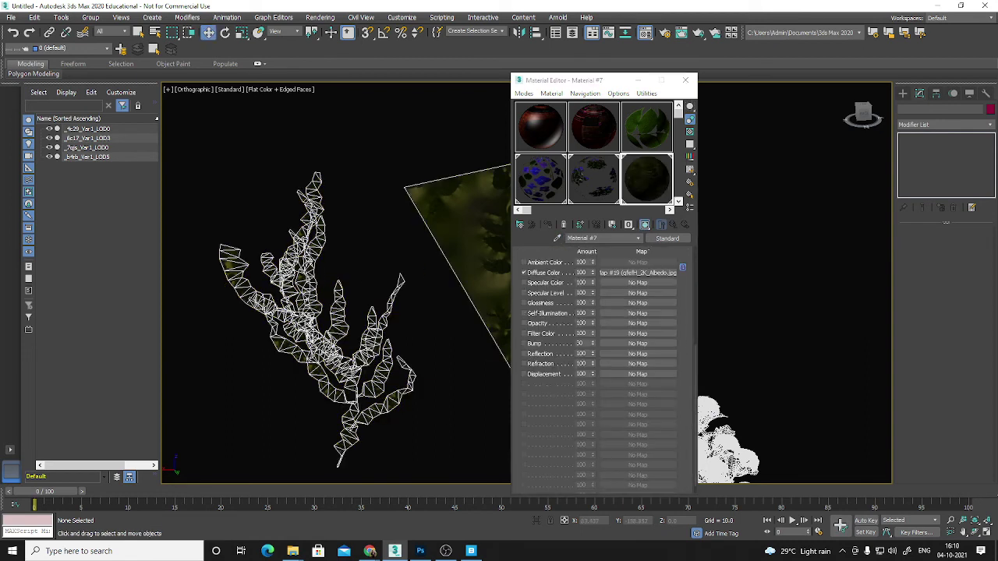
{"action": "left_click_drag", "start_coordinate": [355, 349], "coordinate": [635, 324]}
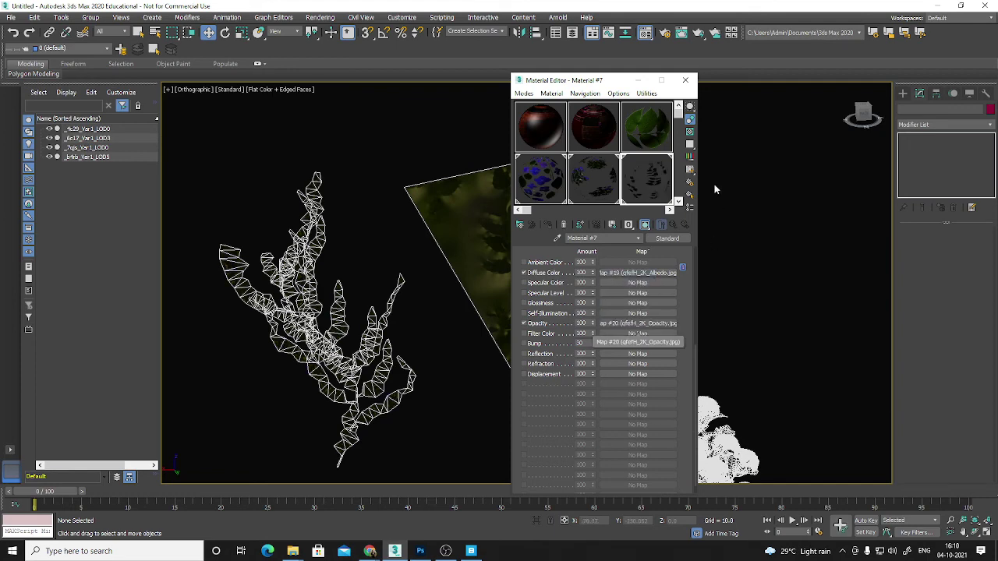
{"action": "left_click", "coordinate": [685, 79]}
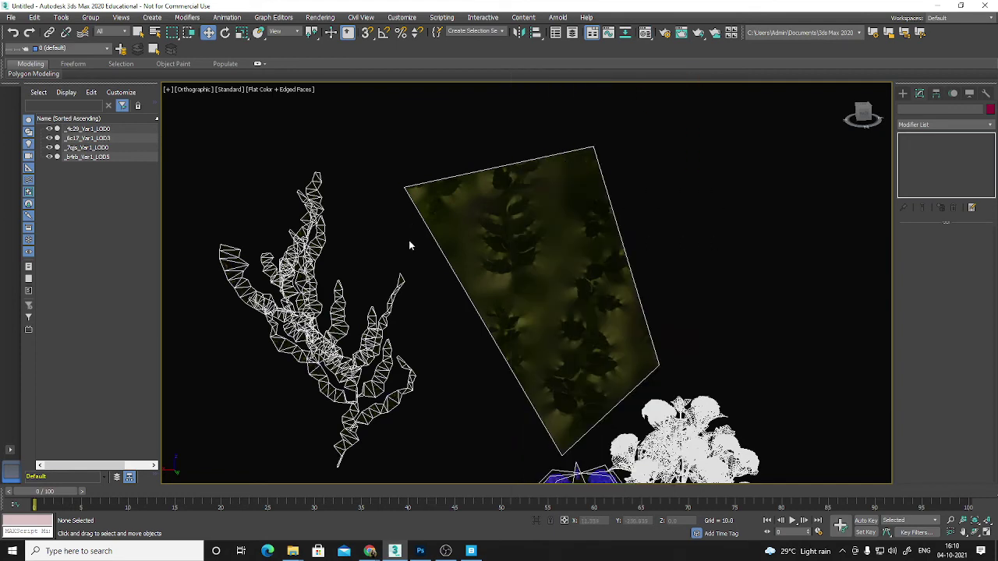
Hide the edges and replace the LOD3 plane's texture with the climber's billboard texture from the asset folder.
{"action": "key", "text": "F4"}
{"action": "middle_click_drag", "start_coordinate": [518, 402], "coordinate": [613, 389], "text": "alt"}
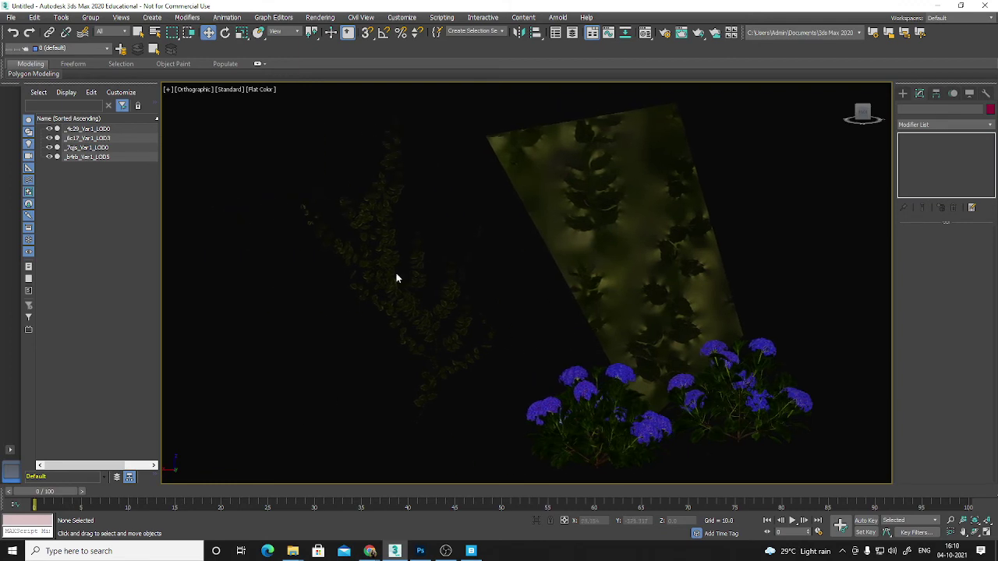
{"action": "scroll", "coordinate": [394, 276], "scroll_direction": "up", "scroll_amount": 5}
{"action": "middle_click_drag", "start_coordinate": [669, 366], "coordinate": [565, 292], "text": "alt"}
{"action": "scroll", "coordinate": [584, 267], "scroll_direction": "up", "scroll_amount": 2}
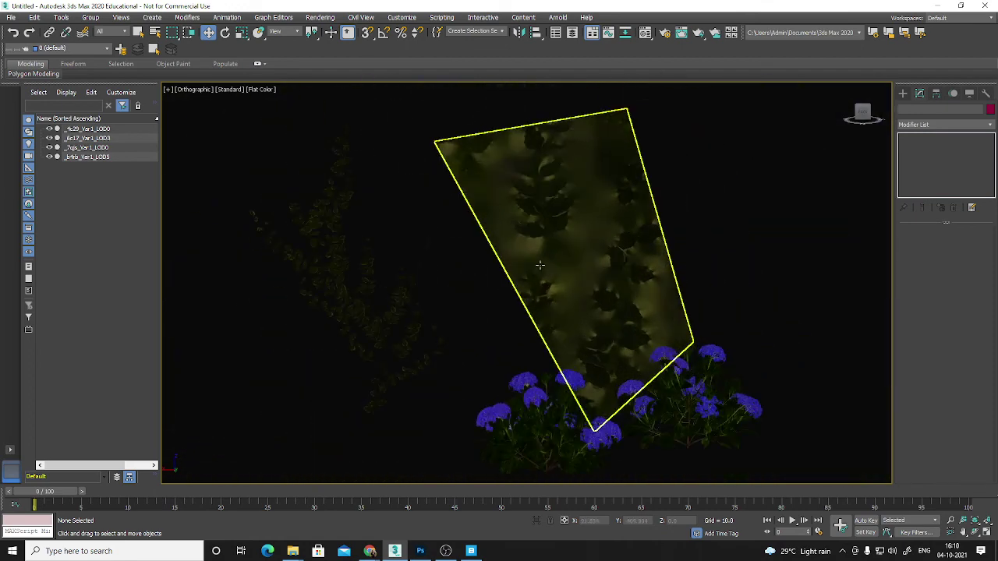
{"action": "left_click", "coordinate": [292, 551]}
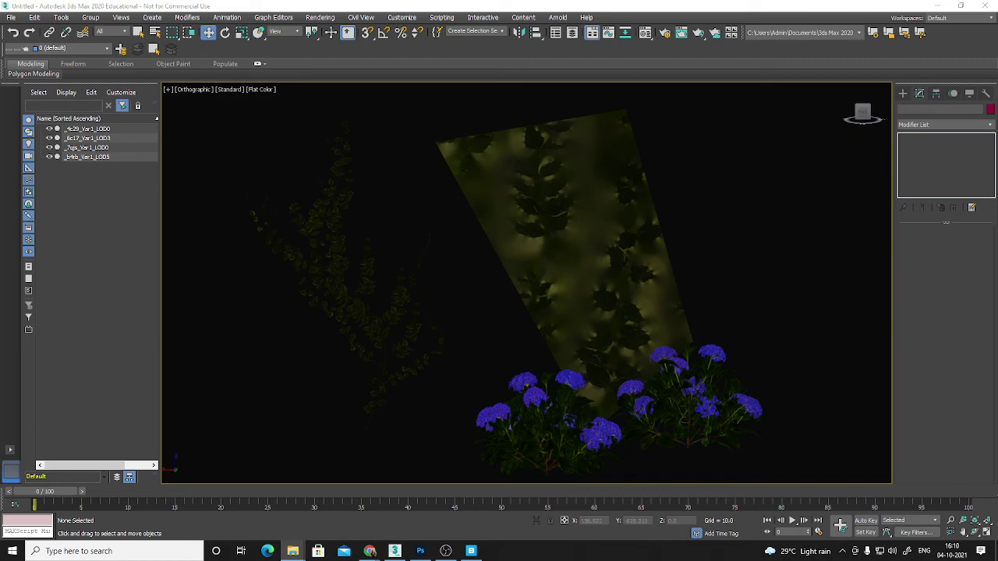
{"action": "left_click_drag", "start_coordinate": [375, 261], "coordinate": [558, 263]}
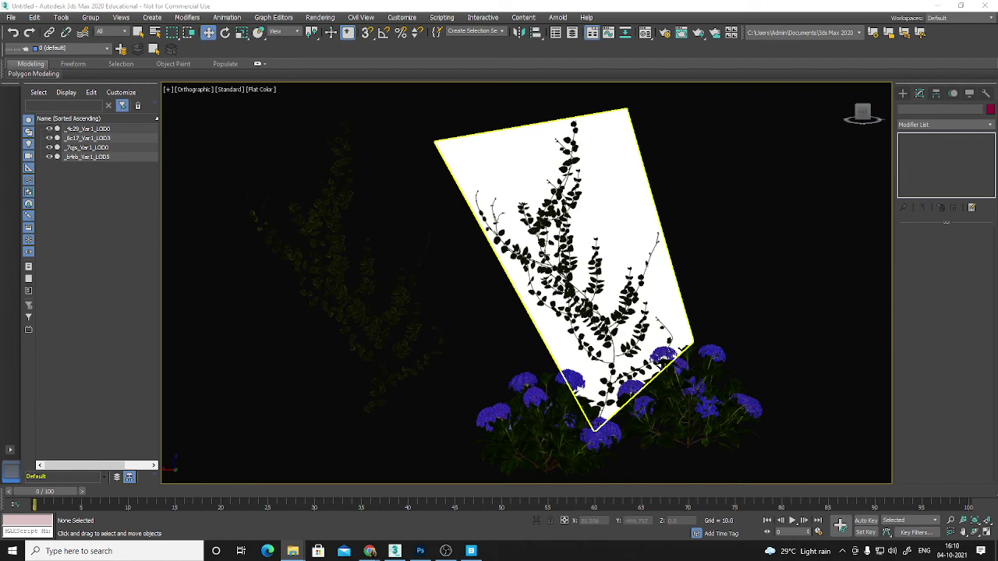
Compare the LOD3 billboard plane with the LOD0 climber from various angles and distances, selecting the climber to examine its outline up close.
{"action": "middle_click_drag", "start_coordinate": [545, 255], "coordinate": [551, 283], "text": "alt"}
{"action": "middle_click_drag", "start_coordinate": [498, 257], "coordinate": [473, 269], "text": "alt"}
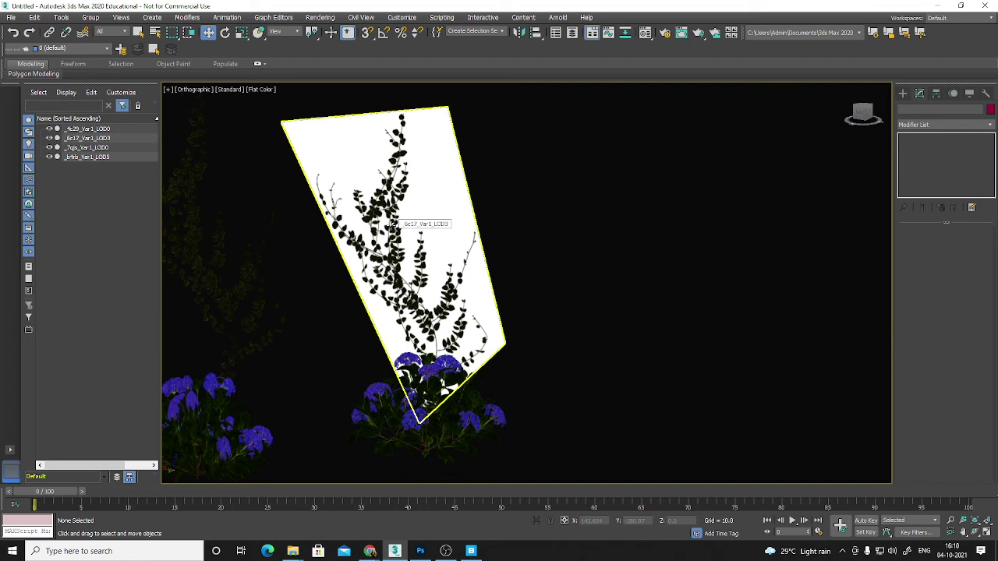
{"action": "scroll", "coordinate": [380, 266], "scroll_direction": "down", "scroll_amount": 5}
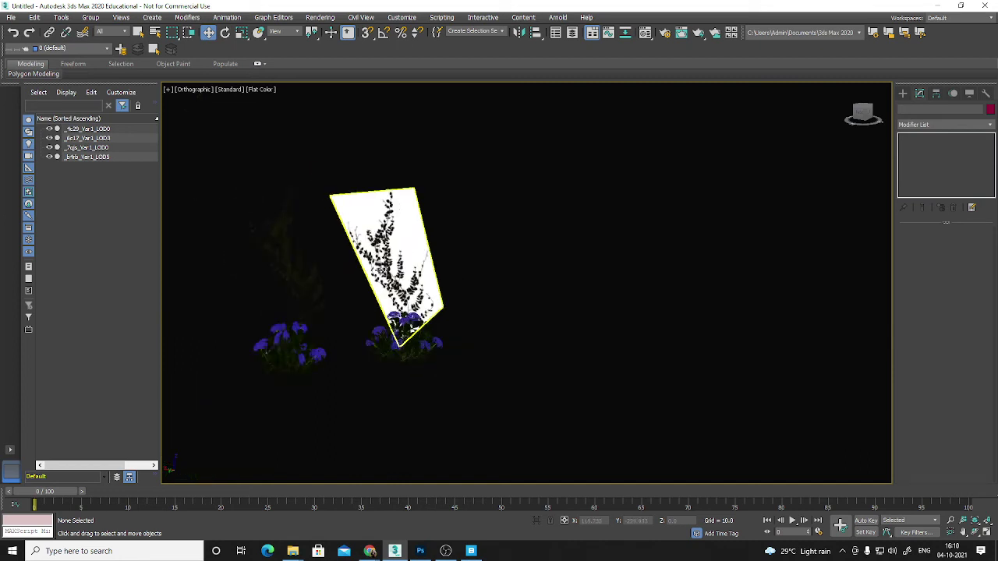
{"action": "middle_click_drag", "start_coordinate": [380, 269], "coordinate": [421, 325], "text": "alt"}
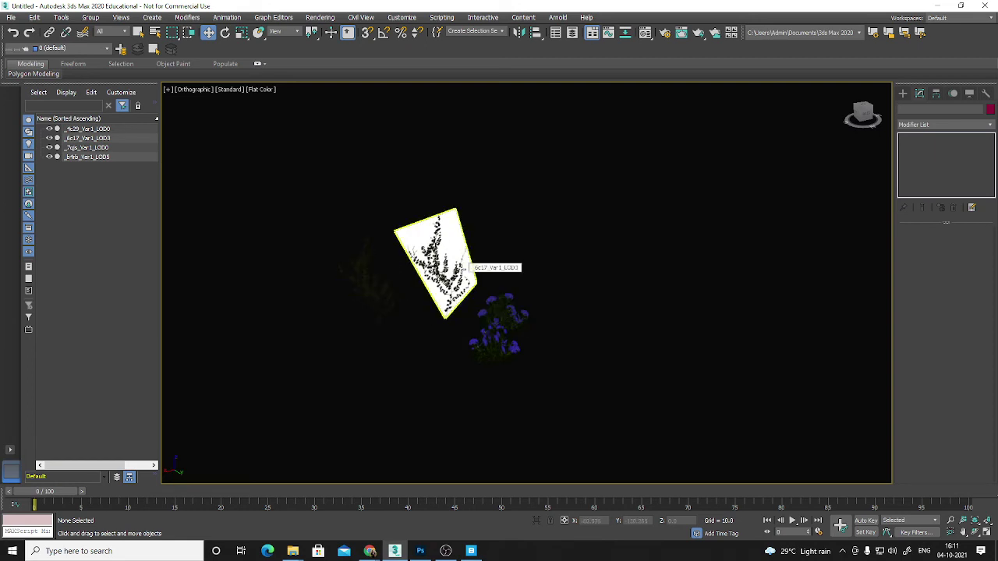
{"action": "middle_click_drag", "start_coordinate": [537, 292], "coordinate": [522, 319], "text": "alt"}
{"action": "scroll", "coordinate": [436, 287], "scroll_direction": "up", "scroll_amount": 8}
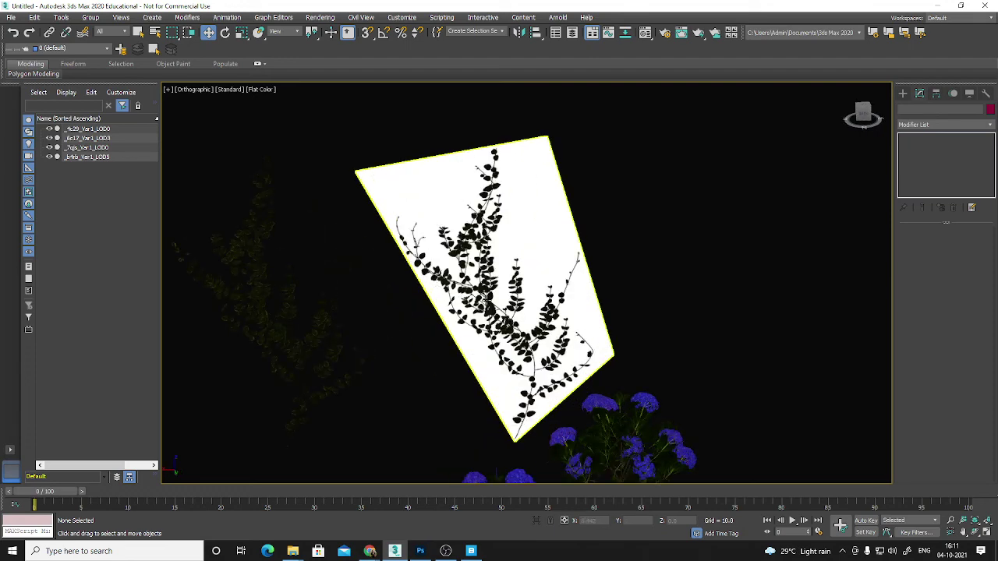
{"action": "middle_click_drag", "start_coordinate": [256, 347], "coordinate": [252, 326], "text": "alt"}
{"action": "scroll", "coordinate": [252, 326], "scroll_direction": "down", "scroll_amount": 1}
{"action": "left_click", "coordinate": [273, 269]}
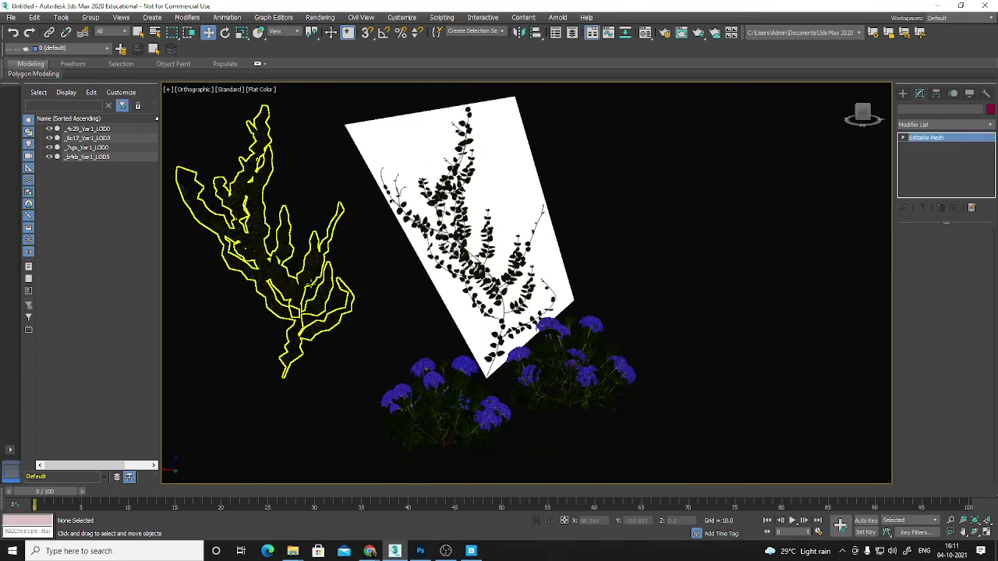
{"action": "middle_click_drag", "start_coordinate": [310, 282], "coordinate": [399, 280]}
{"action": "scroll", "coordinate": [396, 280], "scroll_direction": "up", "scroll_amount": 5}
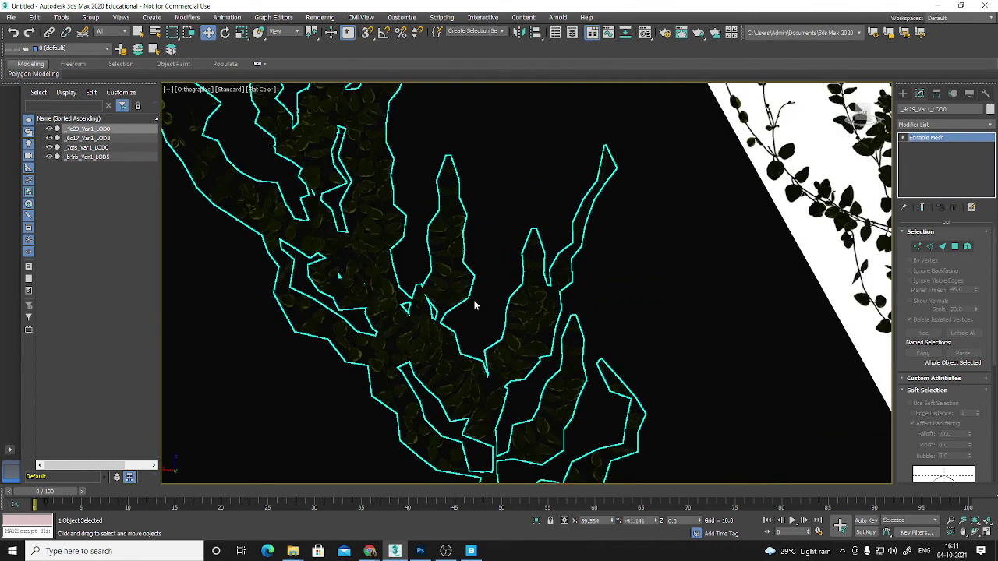
{"action": "middle_click_drag", "start_coordinate": [473, 298], "coordinate": [368, 352]}
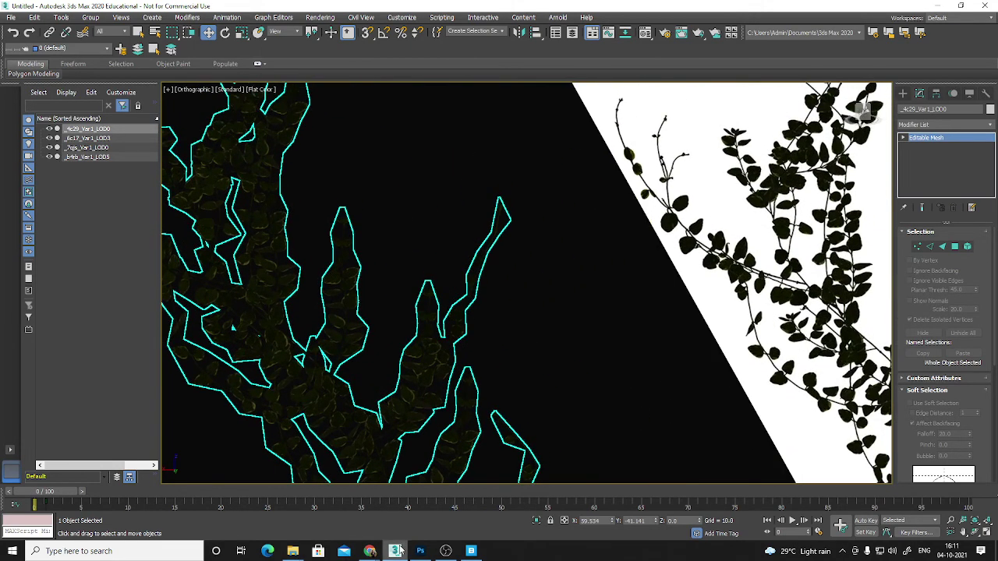
Switch to Quixel Bridge, close it, and return to the 3ds Max scene.
{"action": "left_click", "coordinate": [471, 551]}
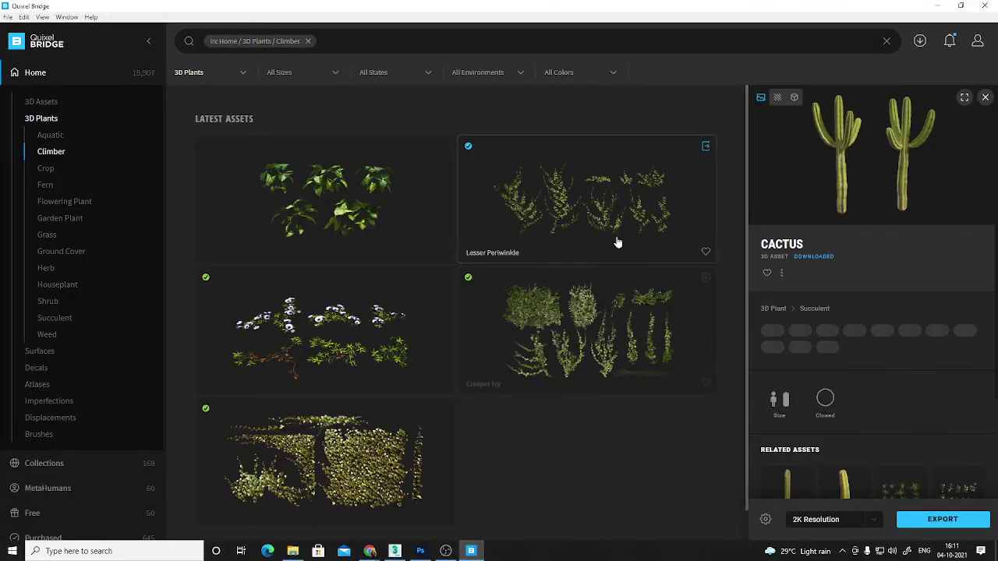
{"action": "left_click", "coordinate": [293, 551]}
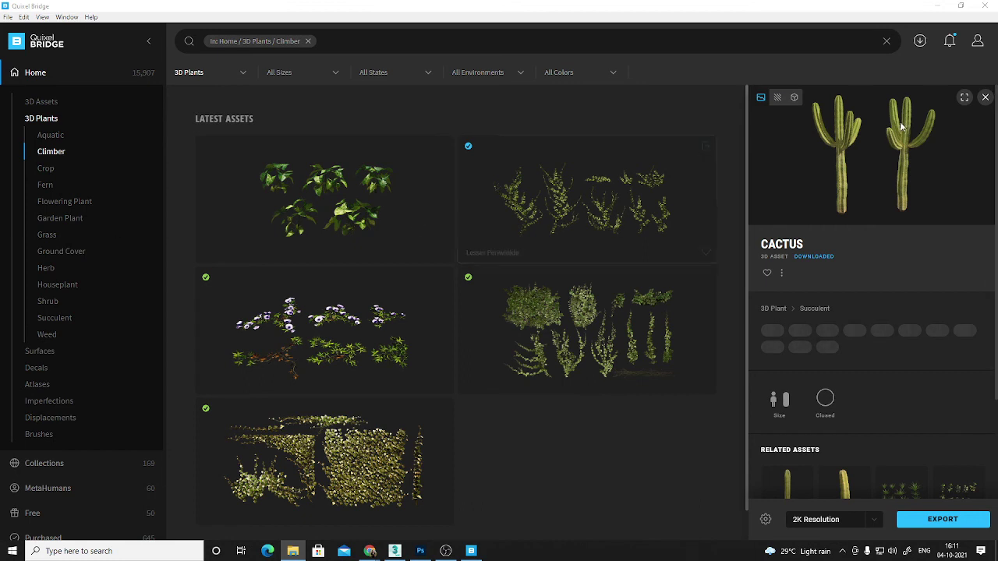
{"action": "left_click", "coordinate": [986, 14]}
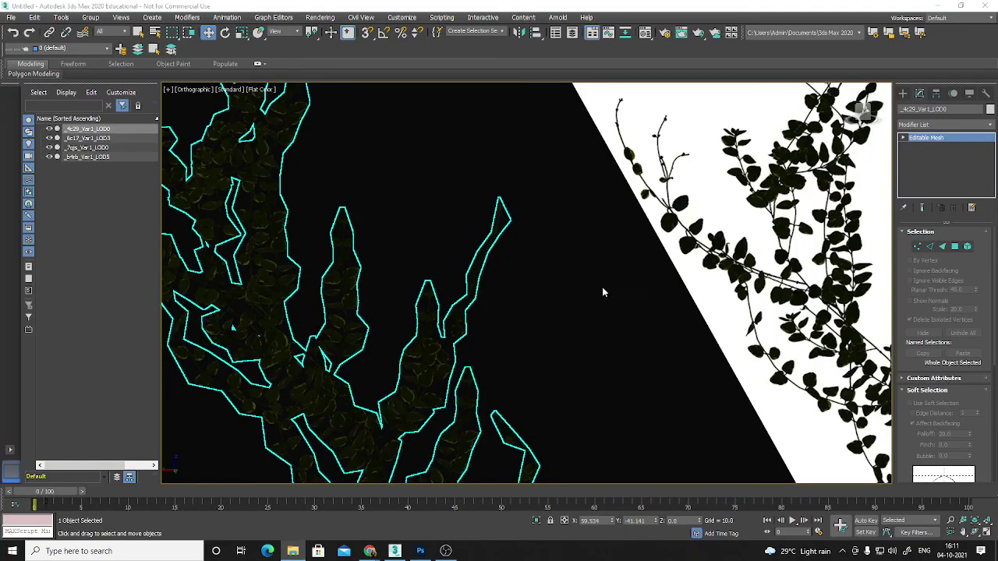
Deselect the LOD0 climber and examine the whole plant arrangement from a distance and several angles.
{"action": "scroll", "coordinate": [494, 267], "scroll_direction": "down", "scroll_amount": 5}
{"action": "scroll", "coordinate": [561, 320], "scroll_direction": "up", "scroll_amount": 2}
{"action": "left_click", "coordinate": [570, 321]}
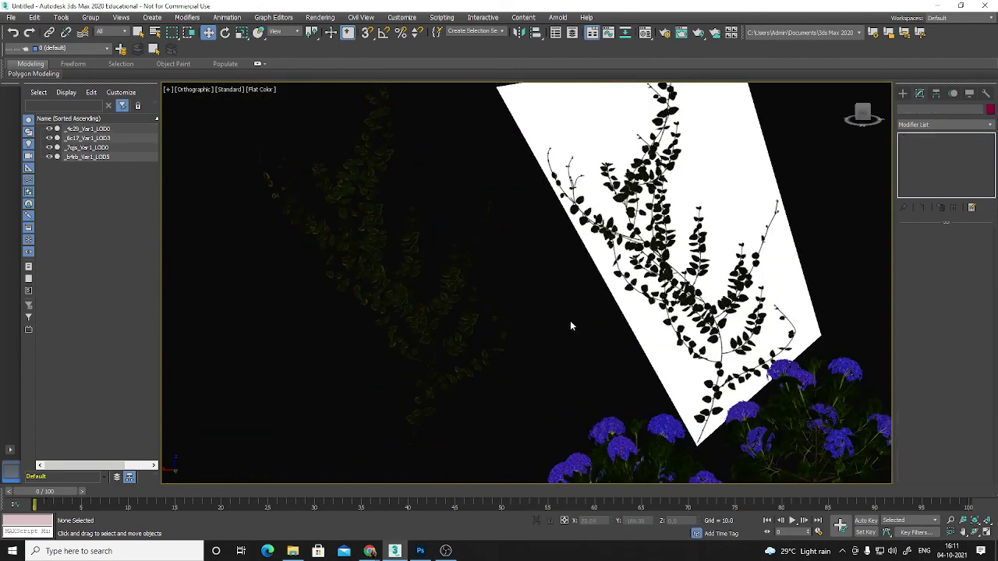
{"action": "scroll", "coordinate": [573, 327], "scroll_direction": "down", "scroll_amount": 6}
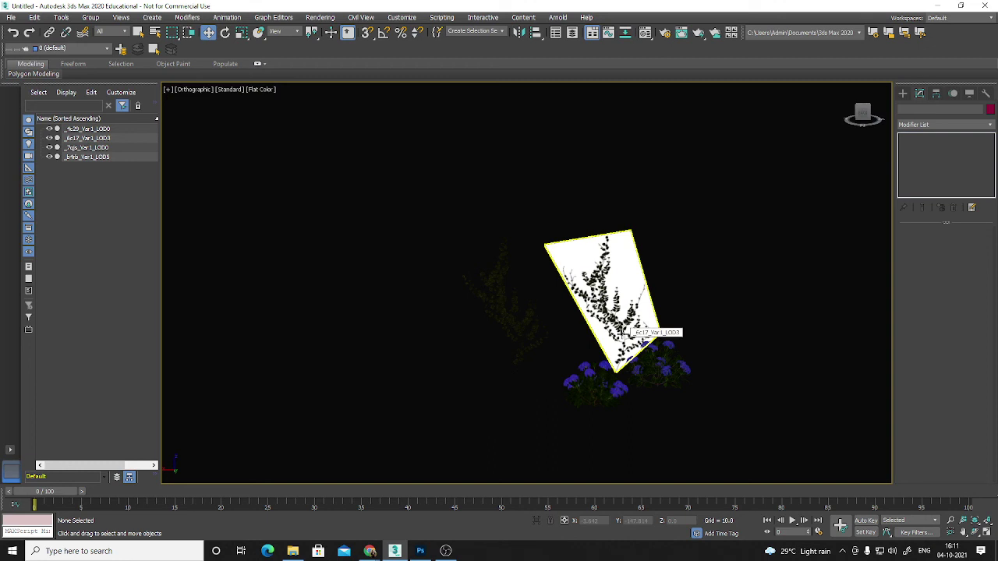
{"action": "middle_click_drag", "start_coordinate": [624, 333], "coordinate": [695, 388], "text": "alt"}
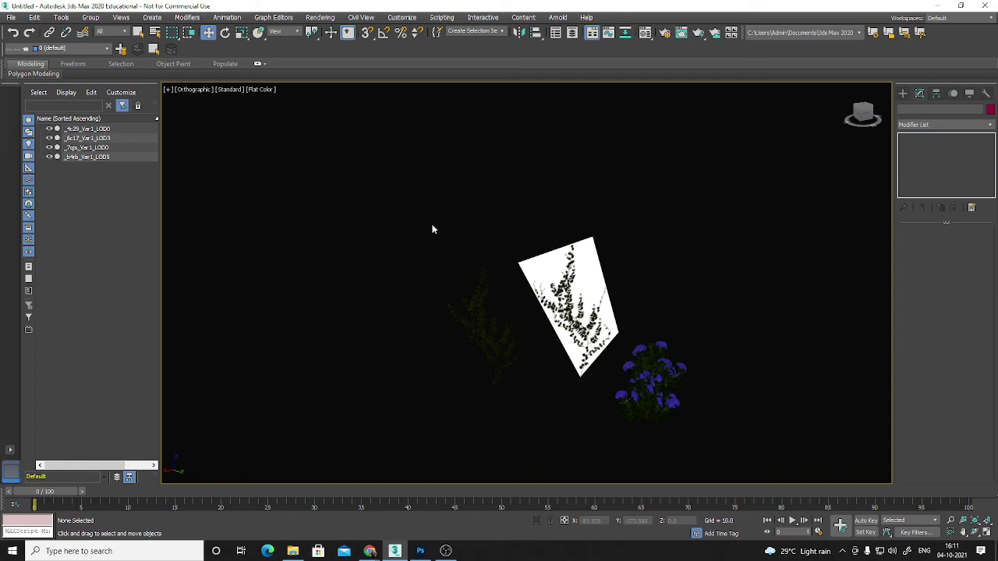
{"action": "middle_click_drag", "start_coordinate": [576, 256], "coordinate": [528, 257], "text": "alt"}
Select the LOD5 billboard hydrangea and the LOD0 hydrangea in turn, comparing their outlines from above.
{"action": "middle_click_drag", "start_coordinate": [293, 318], "coordinate": [444, 383]}
{"action": "scroll", "coordinate": [342, 367], "scroll_direction": "up", "scroll_amount": 5}
{"action": "left_click", "coordinate": [343, 366]}
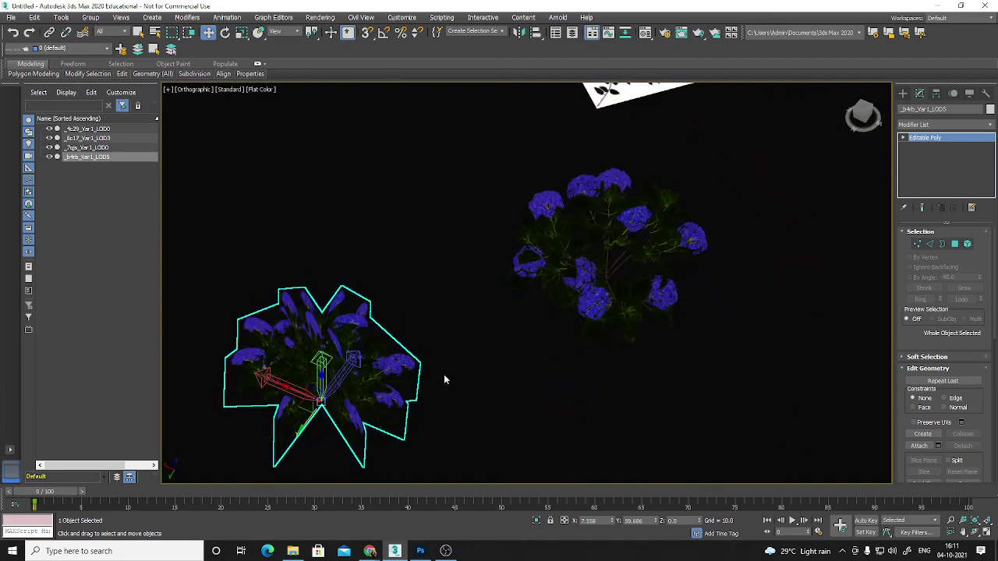
{"action": "left_click", "coordinate": [611, 265]}
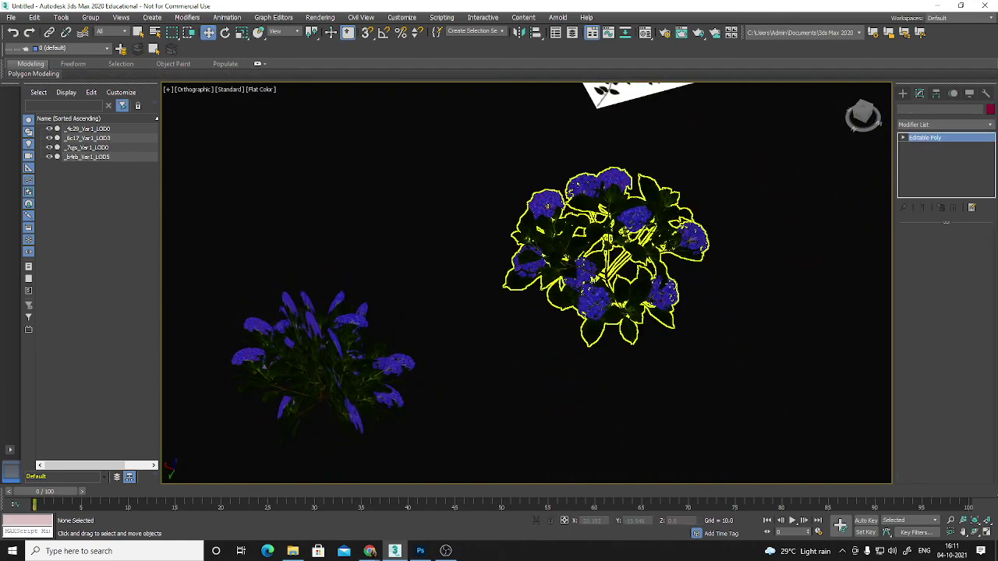
{"action": "middle_click_drag", "start_coordinate": [611, 265], "coordinate": [419, 265], "text": "alt"}
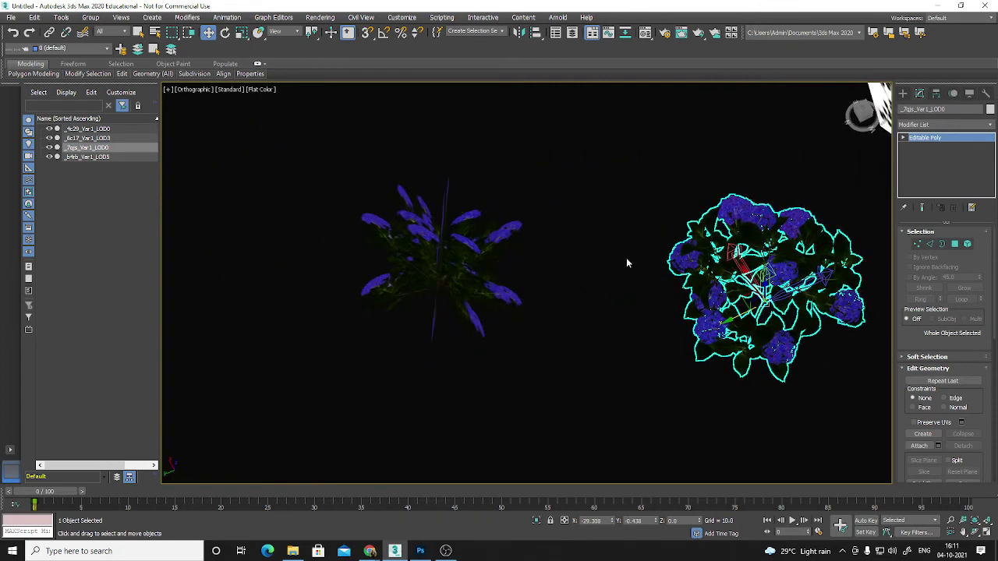
Switch to the Select Object tool and show the creation options for Standard Primitives.
{"action": "key", "text": "q"}
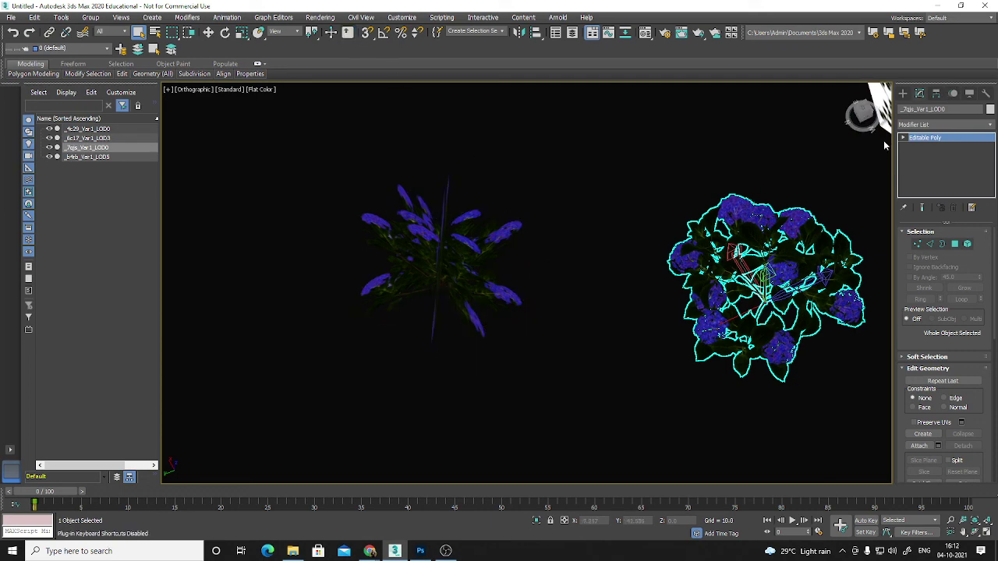
{"action": "left_click", "coordinate": [938, 95]}
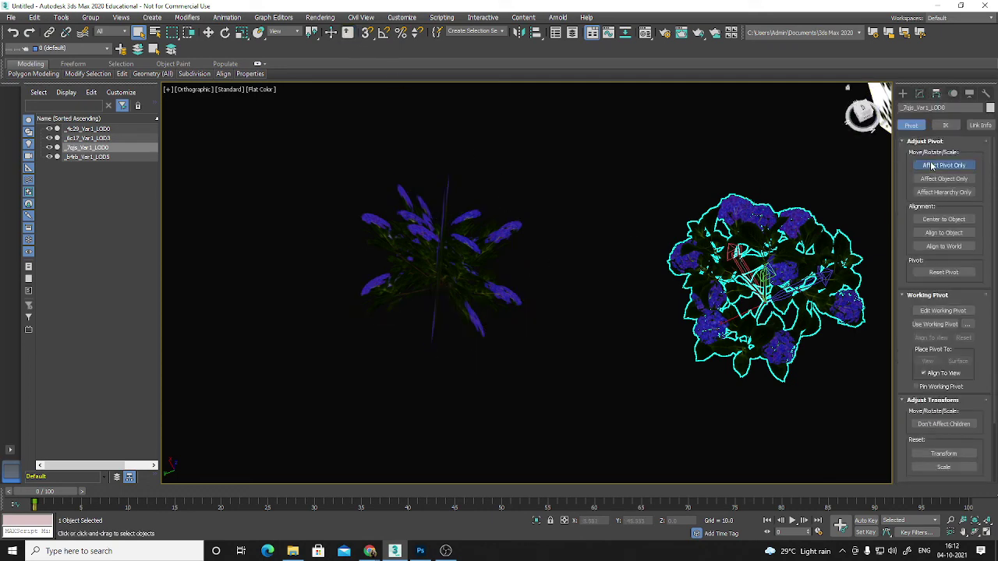
{"action": "left_click", "coordinate": [903, 94]}
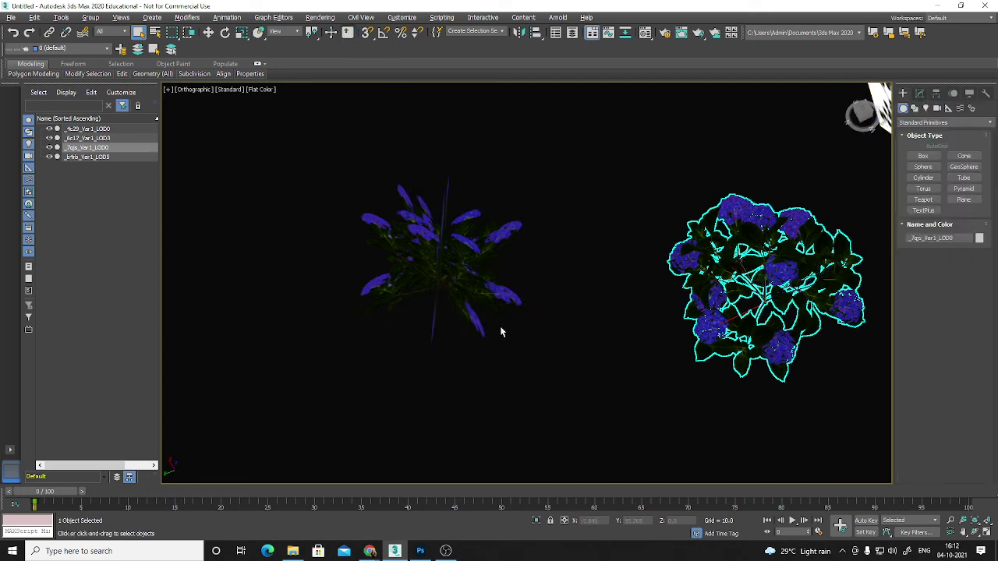
Compare the hydrangeas and climbers from opposite sides and different distances, clearing the hydrangea selection.
{"action": "middle_click_drag", "start_coordinate": [499, 326], "coordinate": [554, 330], "text": "alt"}
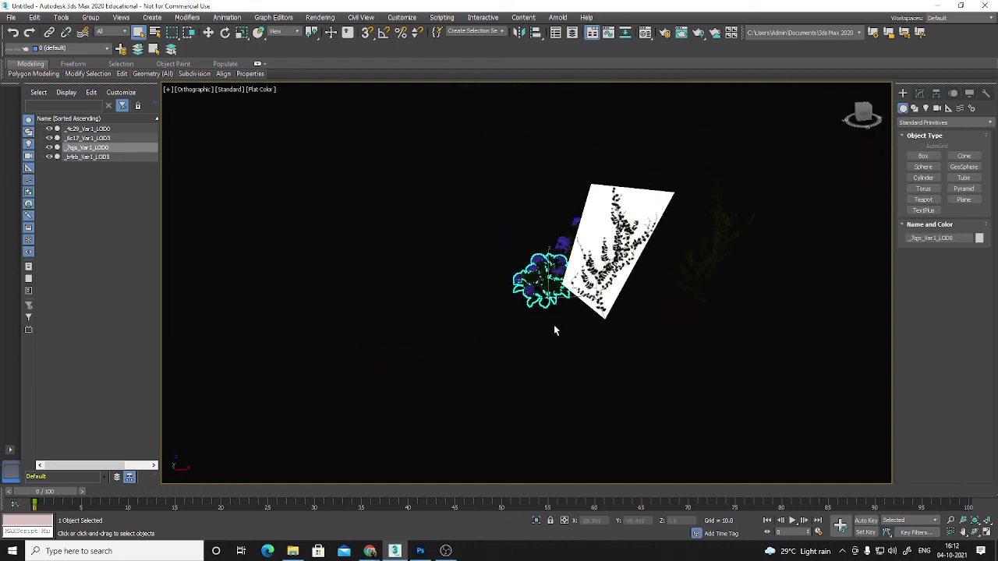
{"action": "middle_click_drag", "start_coordinate": [530, 327], "coordinate": [724, 318], "text": "alt"}
{"action": "middle_click_drag", "start_coordinate": [575, 314], "coordinate": [621, 310], "text": "alt"}
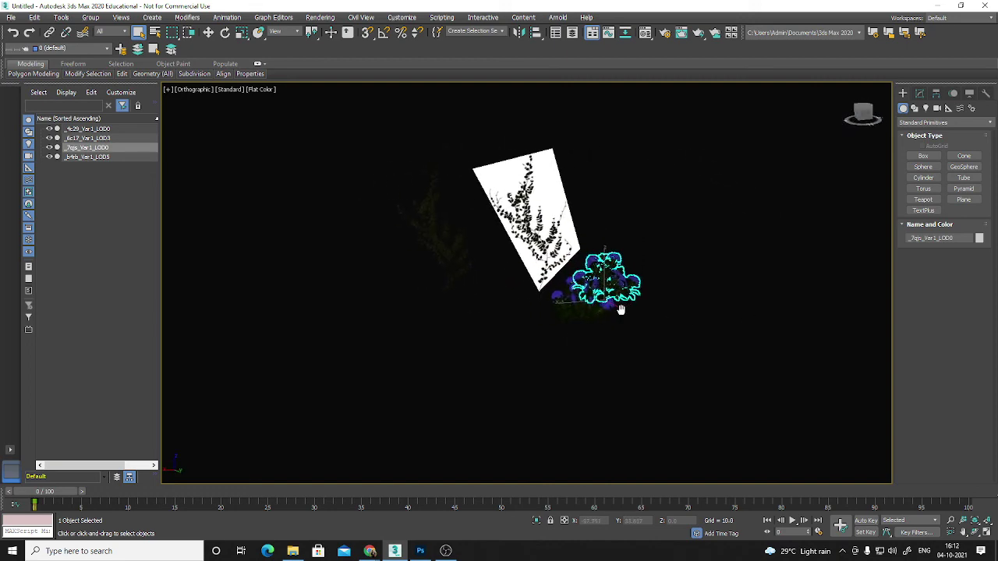
{"action": "scroll", "coordinate": [540, 297], "scroll_direction": "up", "scroll_amount": 2}
{"action": "middle_click_drag", "start_coordinate": [540, 298], "coordinate": [516, 313], "text": "alt"}
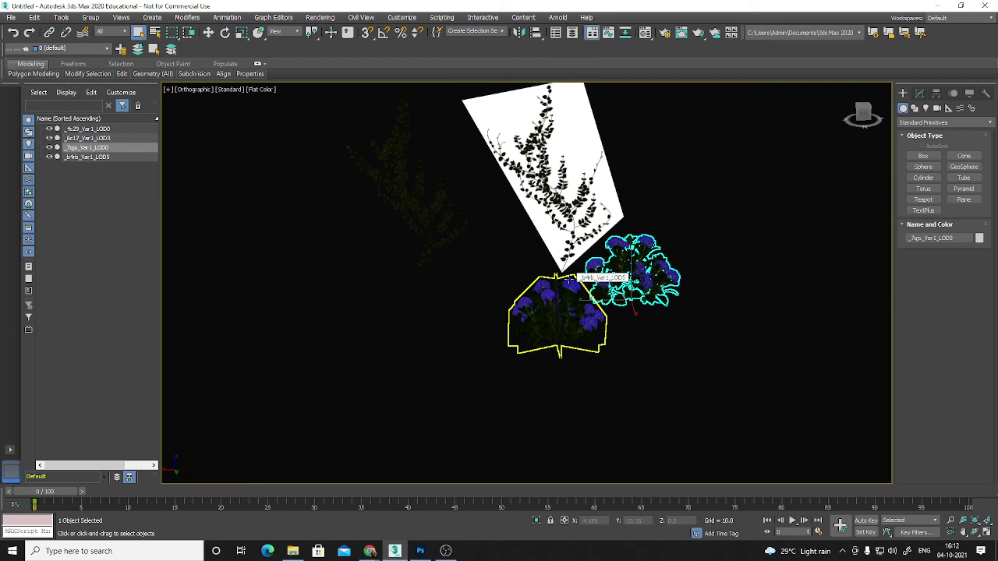
{"action": "middle_click_drag", "start_coordinate": [663, 330], "coordinate": [525, 241], "text": "alt"}
{"action": "left_click", "coordinate": [746, 323]}
{"action": "middle_click_drag", "start_coordinate": [525, 240], "coordinate": [778, 342], "text": "alt"}
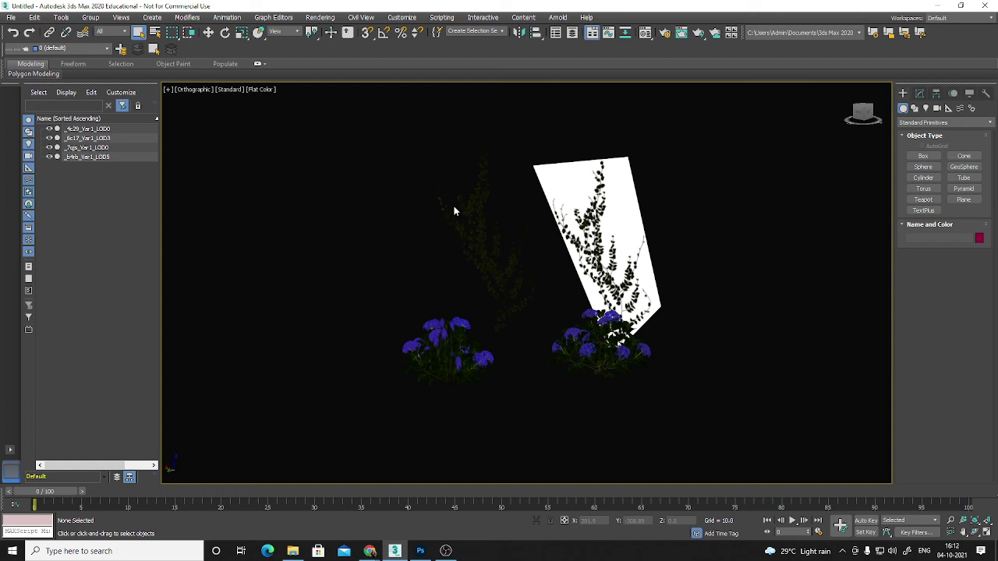
Select the LOD0 climber and the LOD3 billboard plane in turn to compare their outlines, and clear the selection.
{"action": "left_click", "coordinate": [499, 270]}
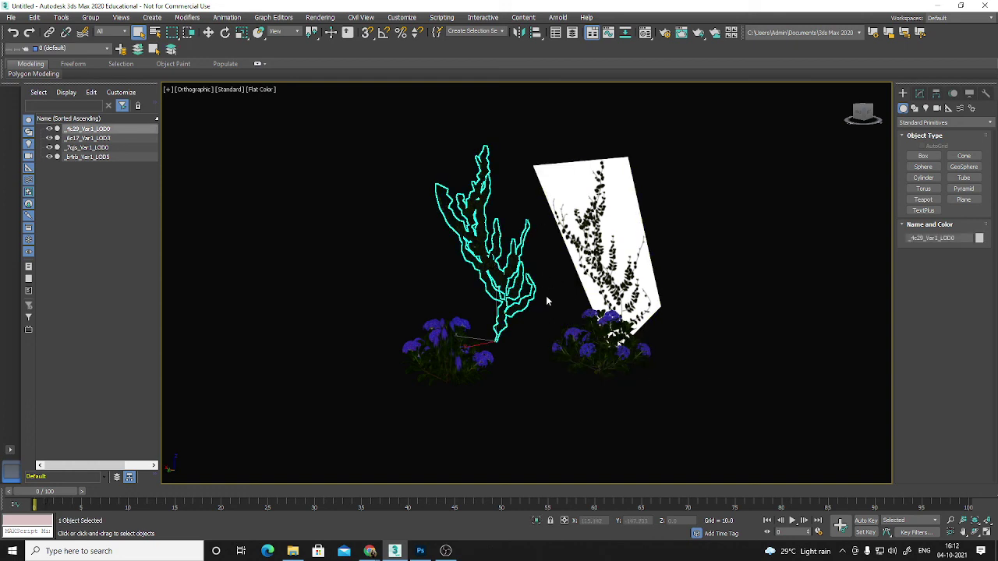
{"action": "middle_click_drag", "start_coordinate": [540, 342], "coordinate": [549, 324], "text": "alt"}
{"action": "left_click", "coordinate": [610, 237]}
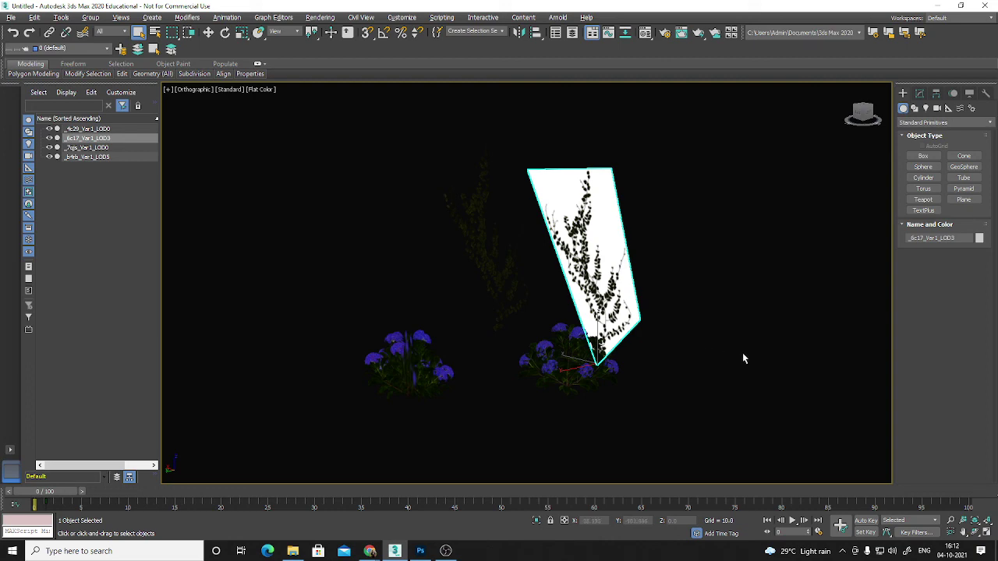
{"action": "middle_click_drag", "start_coordinate": [742, 355], "coordinate": [506, 336], "text": "alt"}
{"action": "left_click", "coordinate": [643, 385]}
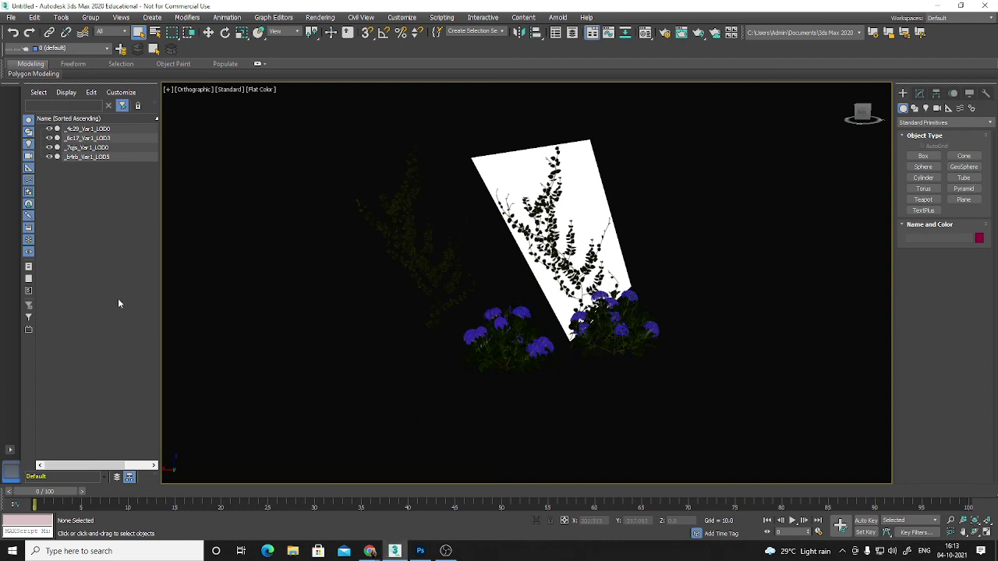
{"action": "mouse_move", "coordinate": [445, 552]}
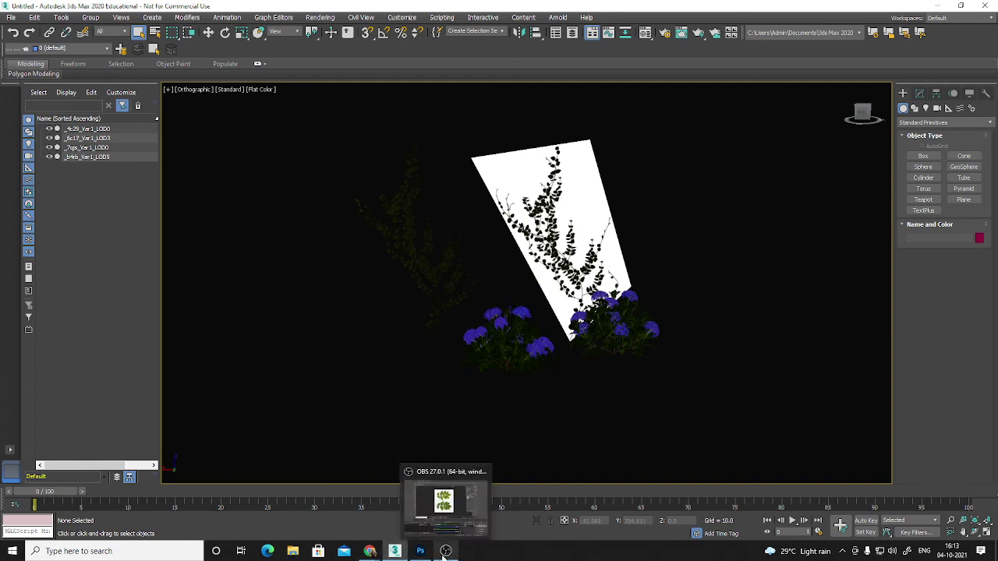